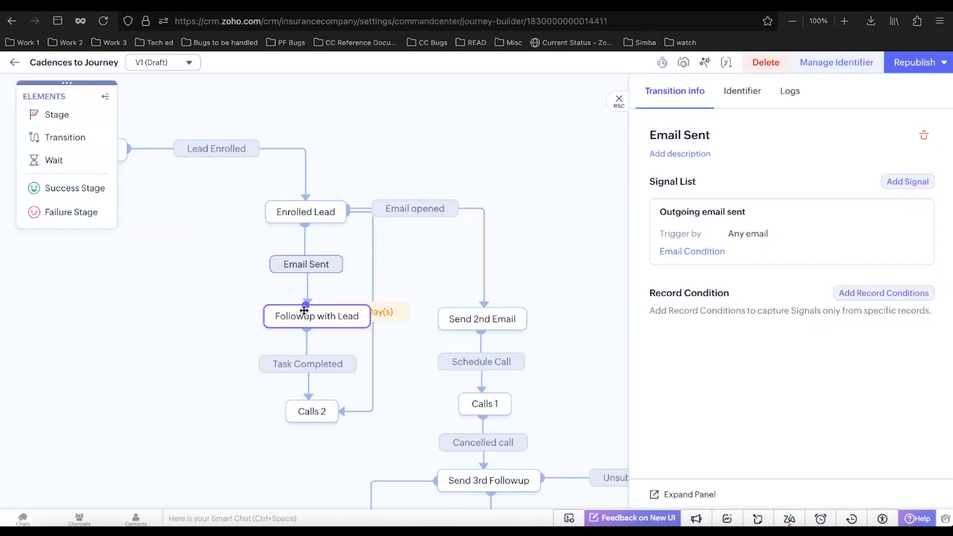
Step: Examine the instant action types available for the Followup with Lead and Calls 2 stages, and close the stage details
click(304, 312)
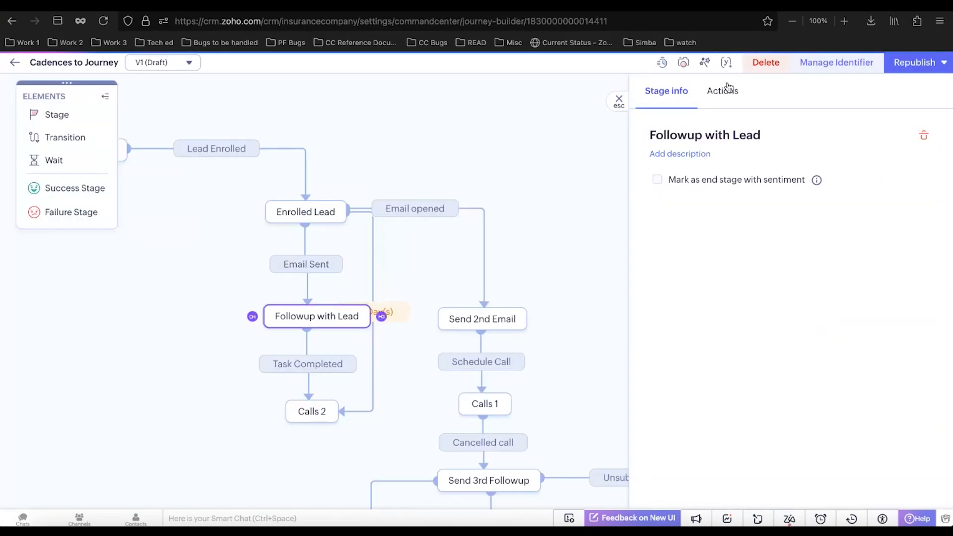
click(730, 92)
click(792, 172)
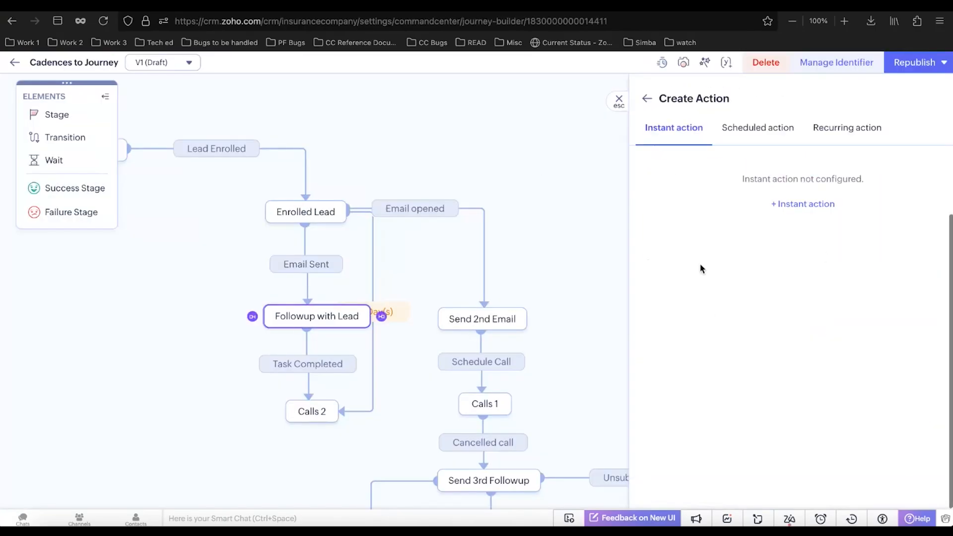
click(794, 204)
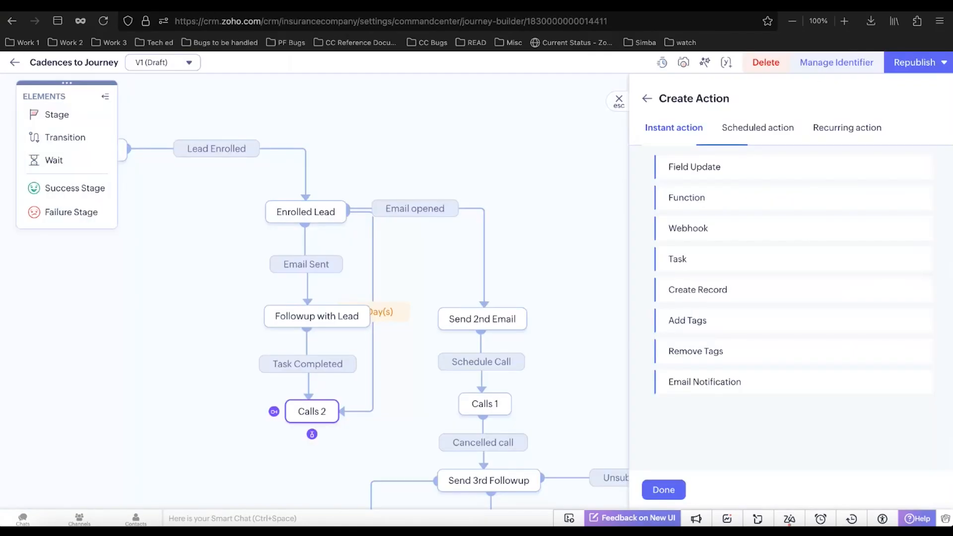
scroll(366, 144, right, 3)
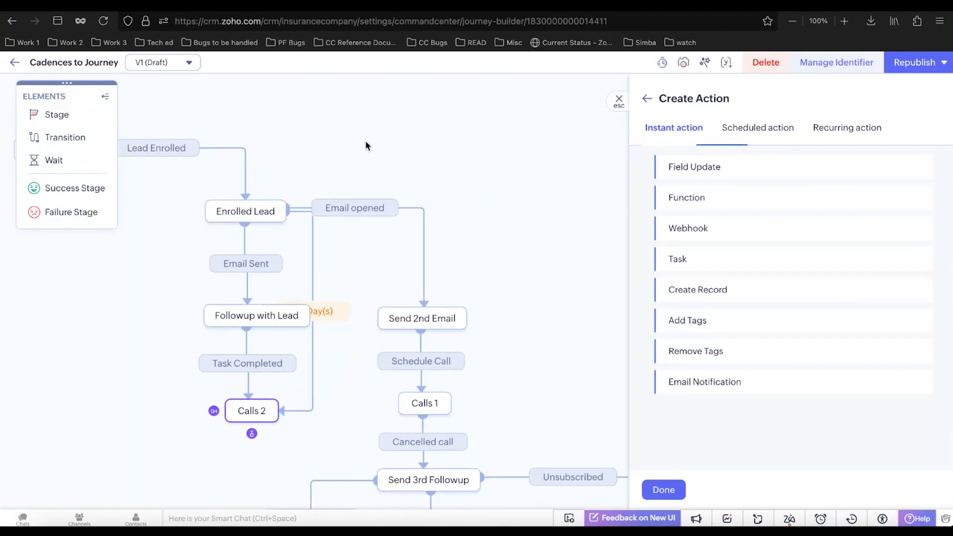
click(346, 273)
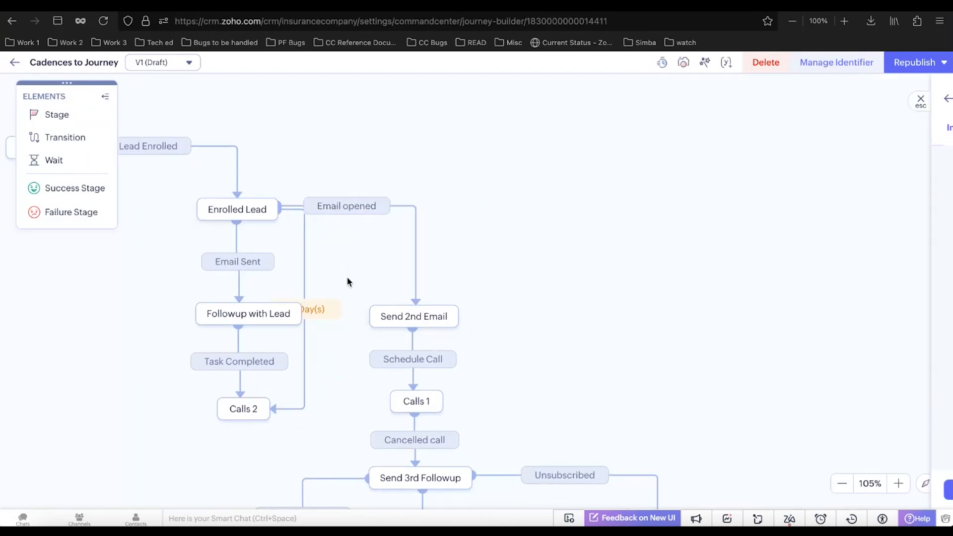
Step: Delete the wait on the connection from the Enrolled Lead stage to the Calls 2 stage
click(318, 314)
click(318, 338)
click(332, 338)
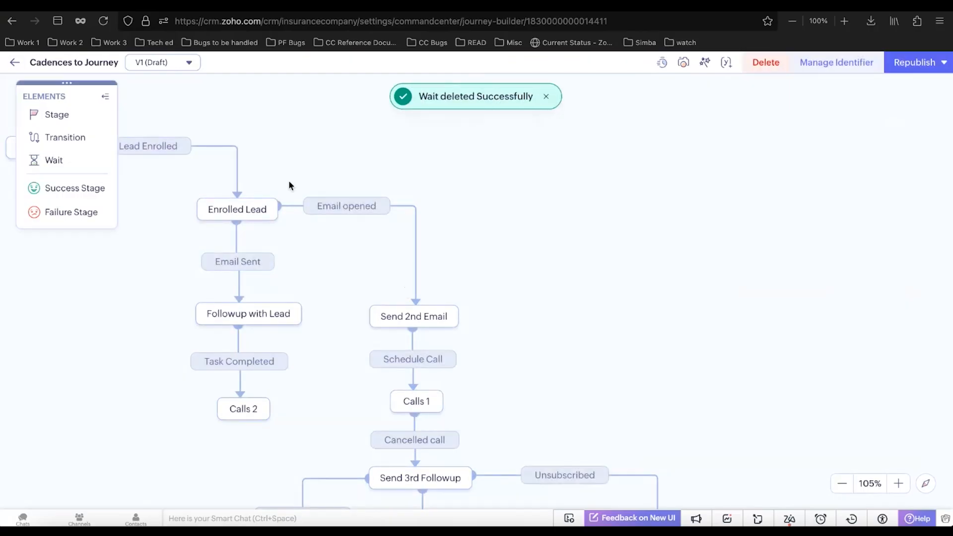
Step: Compare the Enrolled Lead and Send 2nd Email stages with the Mail 2 and Calls 1 follow-ups in the Drip Email cadence
click(229, 206)
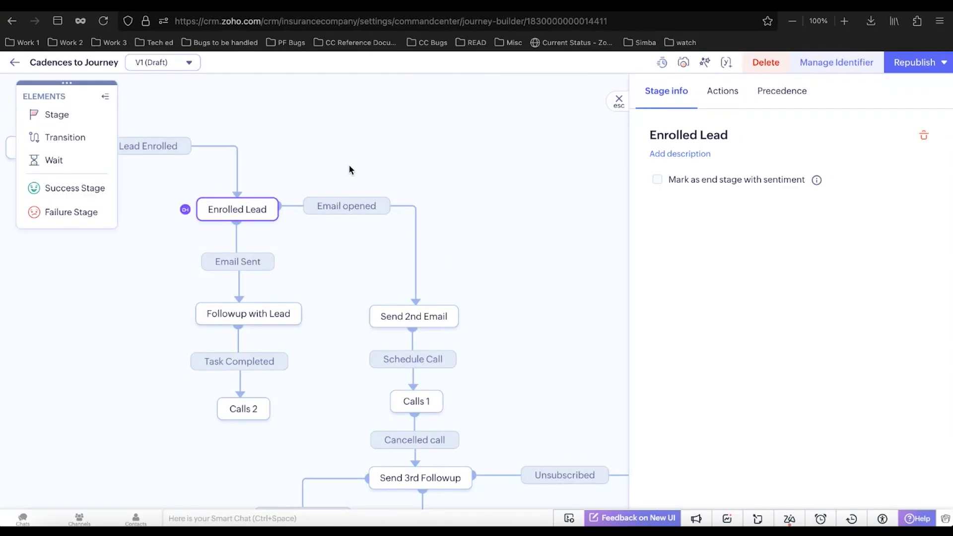
click(407, 311)
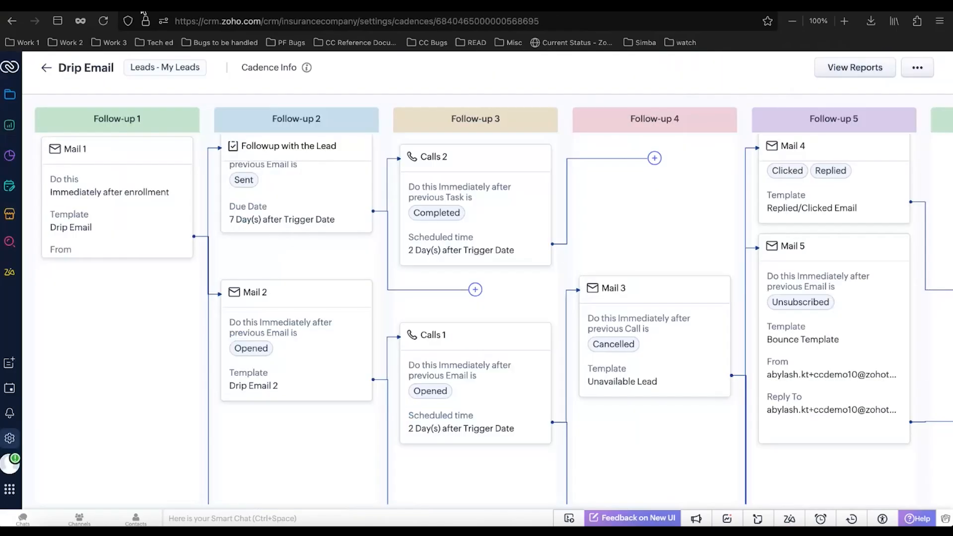
mouse_move(284, 387)
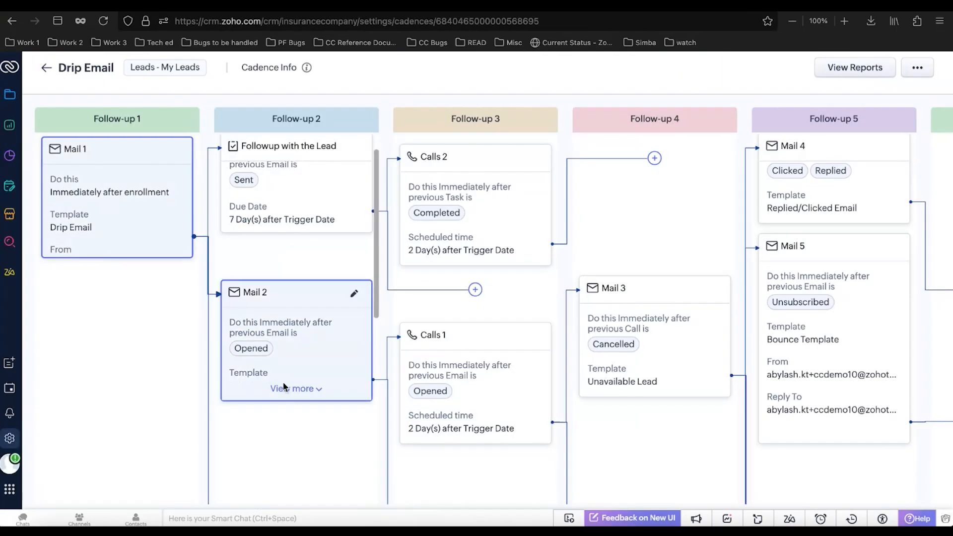
mouse_move(429, 375)
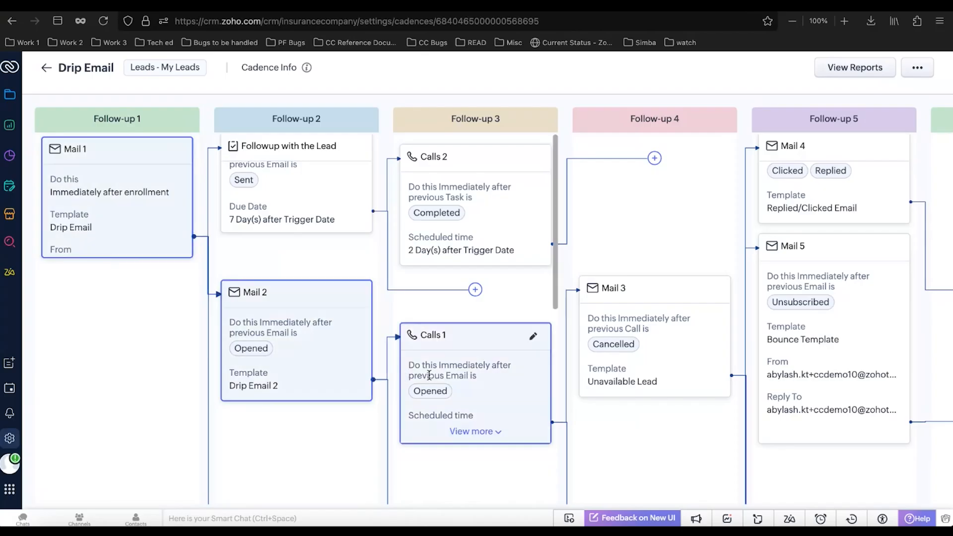
mouse_move(323, 336)
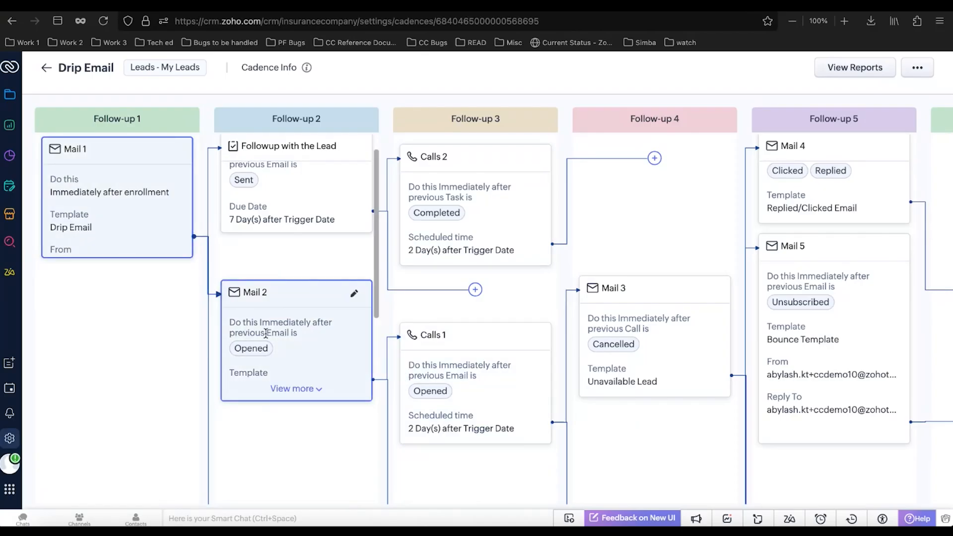
mouse_move(467, 386)
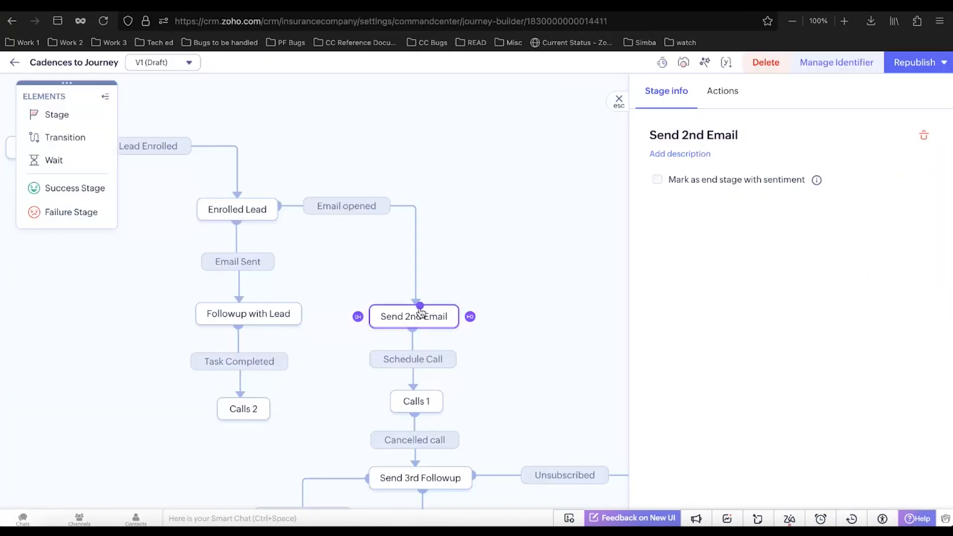
Step: Inspect the Schedule Call transition, the Calls 1 stage and the Cancelled call transition in the journey
click(434, 365)
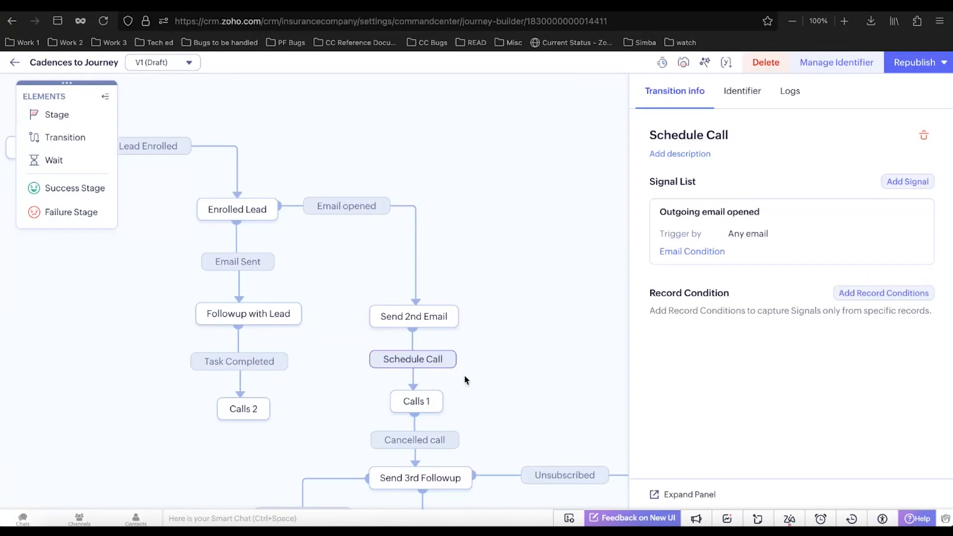
click(408, 401)
scroll(504, 349, down, 2)
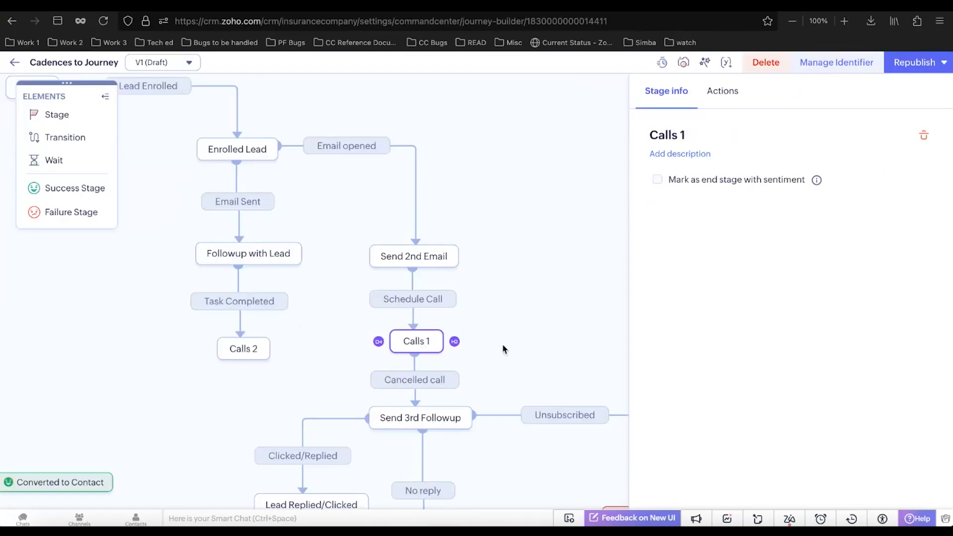
click(437, 359)
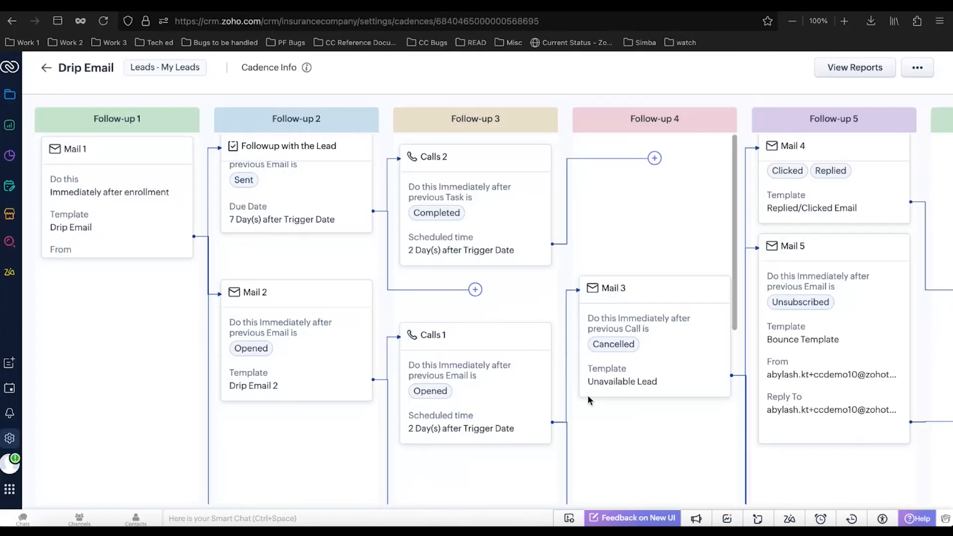
Step: Examine Follow-ups 4 to 6 of the Drip Email cadence, including the conditions of Mail 3, Mail 4 and Mail 5
scroll(669, 308, right, 2)
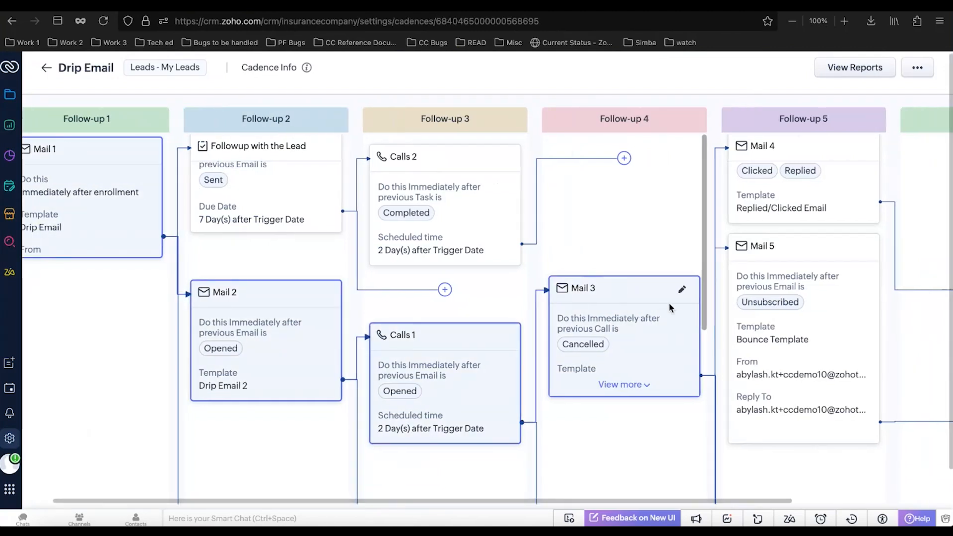
scroll(670, 308, right, 3)
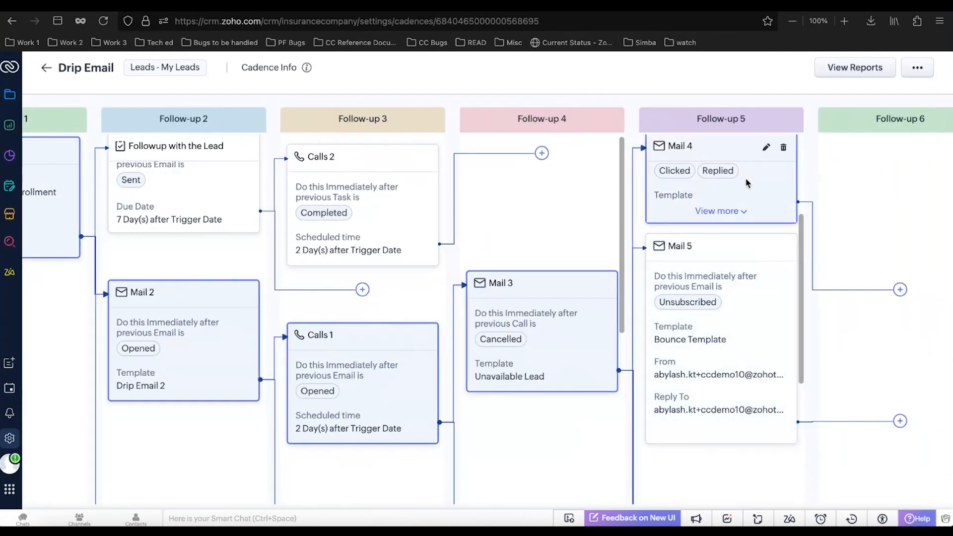
scroll(841, 195, up, 1)
scroll(824, 218, right, 3)
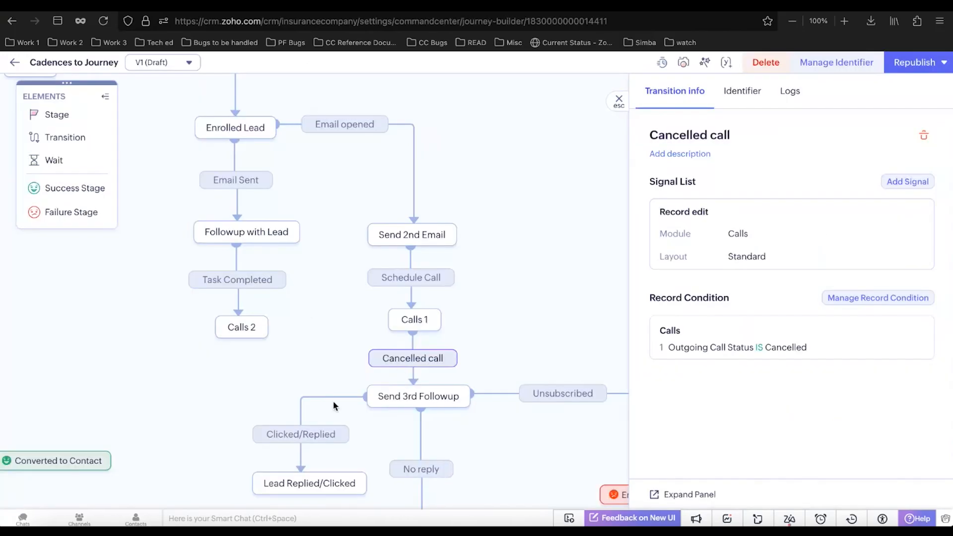
Step: Examine the branches after the Send 3rd Followup stage and inspect the Email Unsubscribed stage's end sentiment
scroll(313, 404, down, 2)
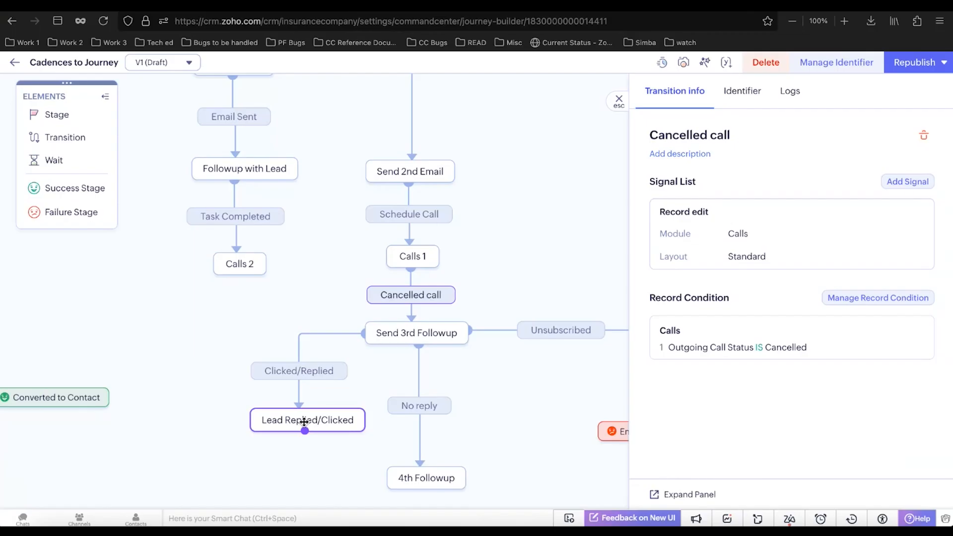
drag(465, 359, 361, 366)
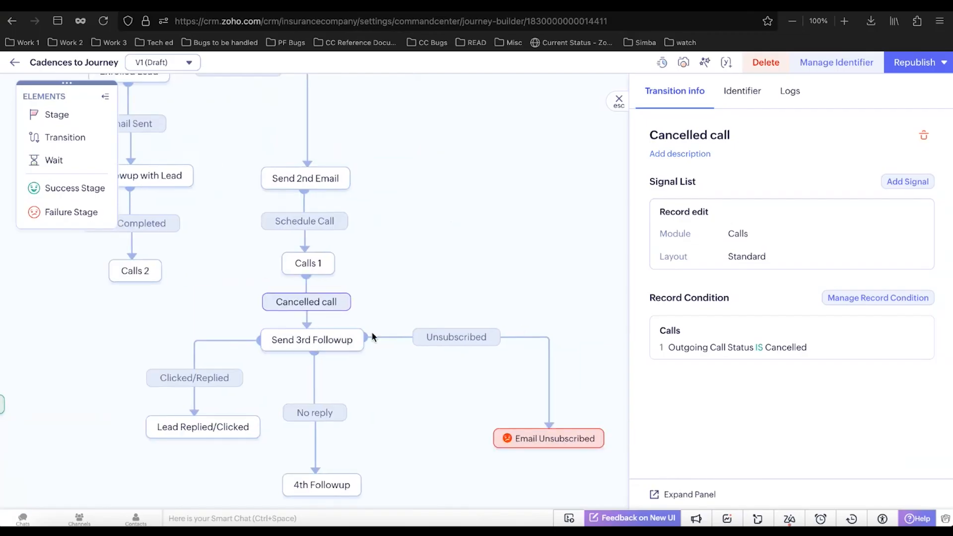
click(541, 438)
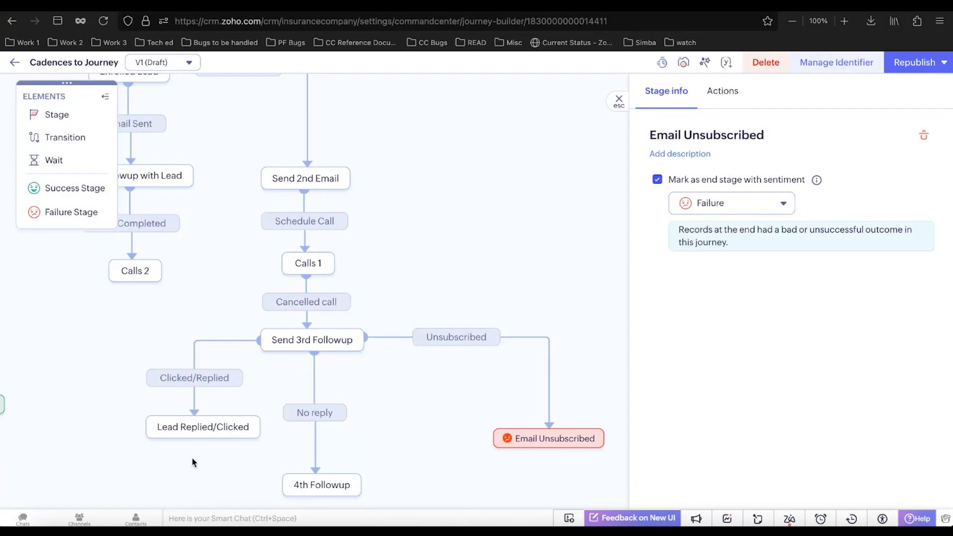
Step: Examine the complete Cadences to Journey flow from Start through the 4th Followup stage
scroll(362, 400, down, 2)
scroll(361, 403, down, 1)
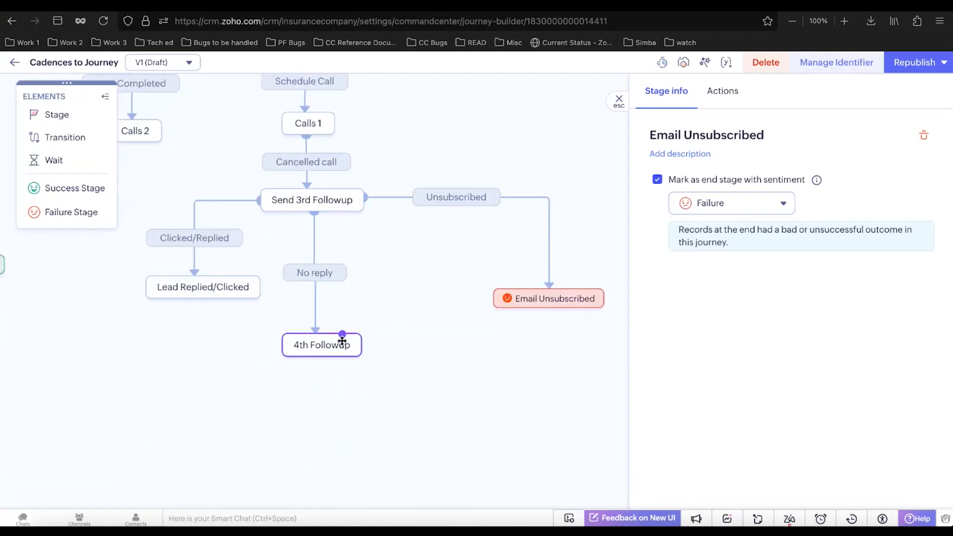
scroll(376, 274, up, 1)
scroll(377, 274, down, 2)
scroll(377, 275, down, 2)
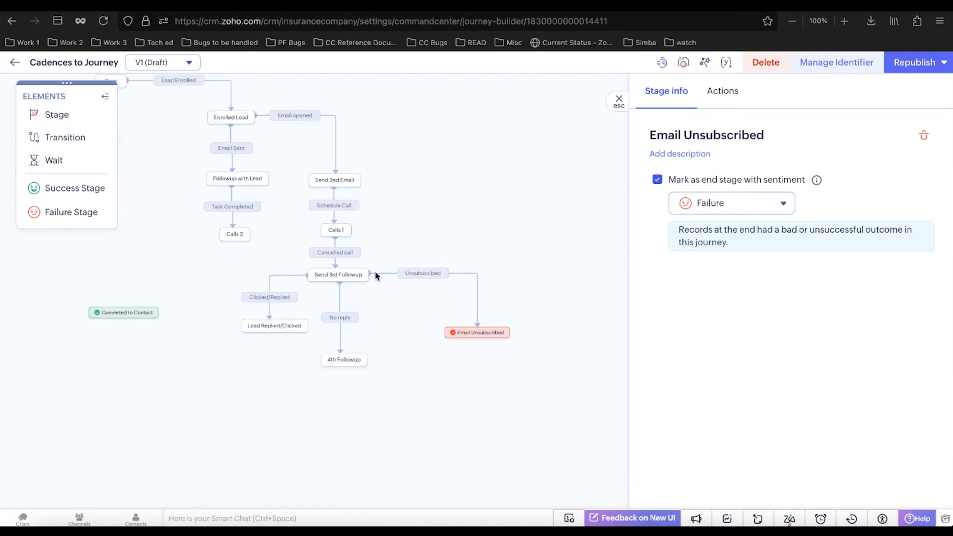
scroll(387, 206, up, 1)
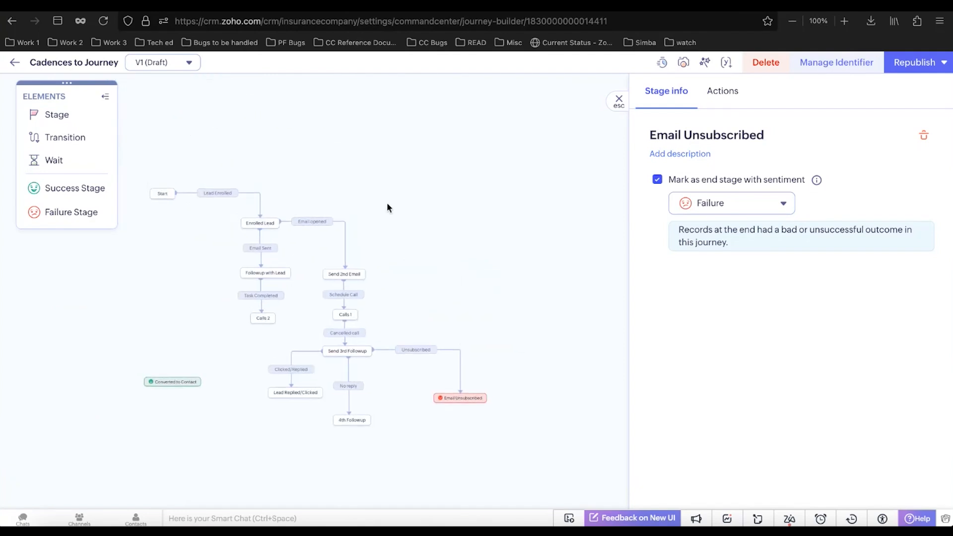
scroll(387, 207, up, 2)
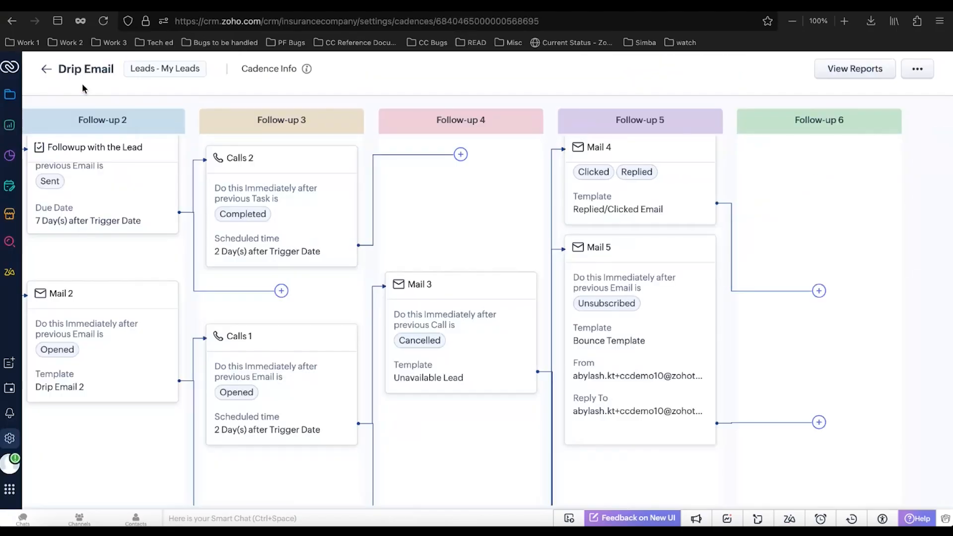
Step: Leave the Drip Email cadence, reload the workflow rules list and inspect the Welcome Email rule
click(46, 70)
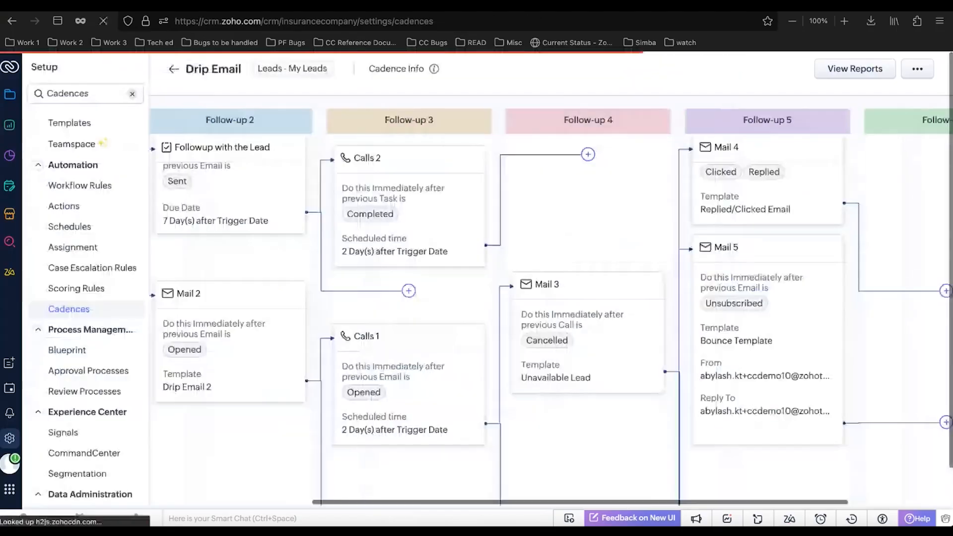
key(ctrl+Tab)
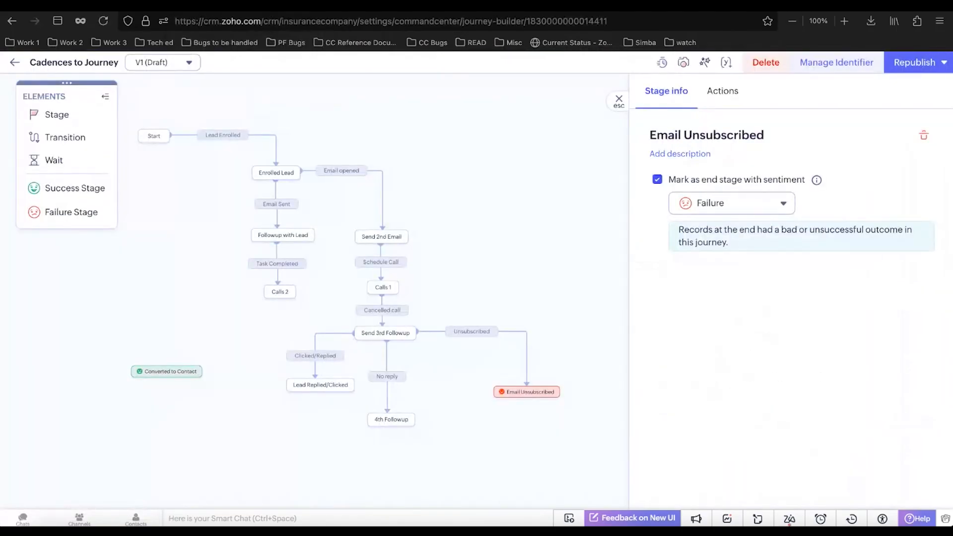
key(ctrl+Tab)
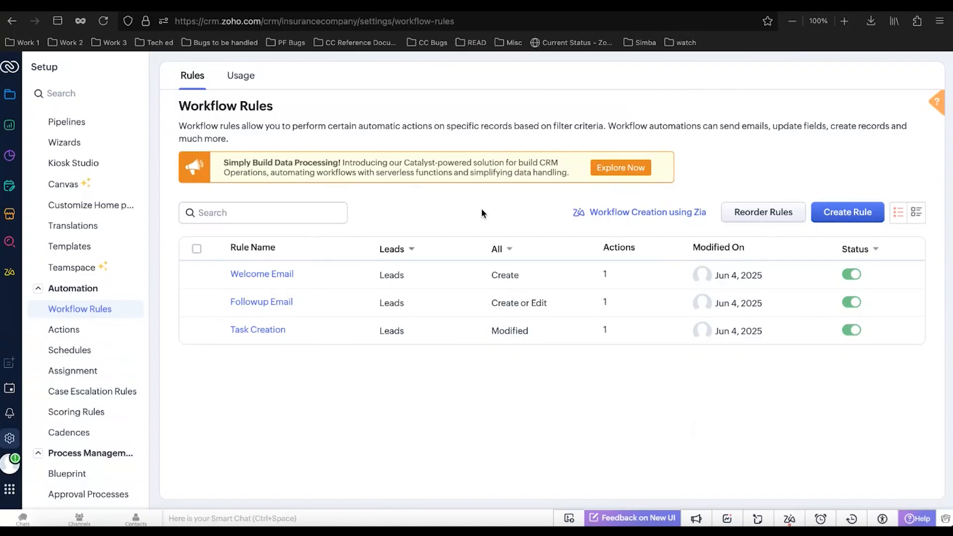
key(super+r)
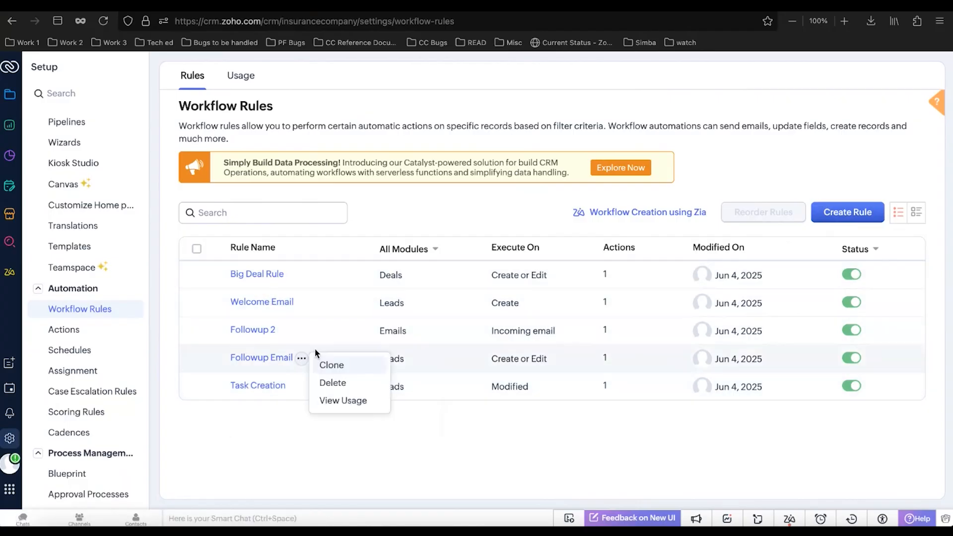
click(255, 304)
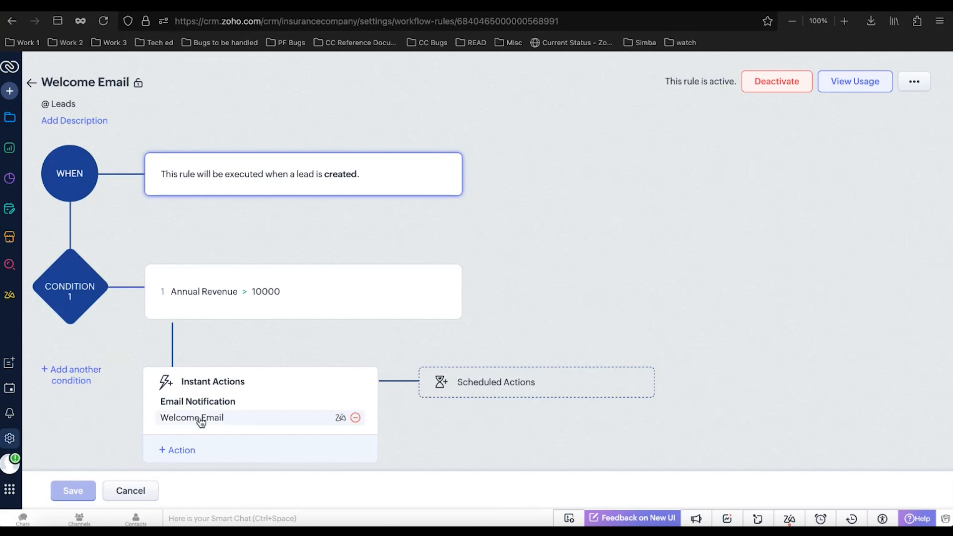
Step: Open the Workflow Series to Journey flow from the Journey Builder list
key(ctrl+Tab)
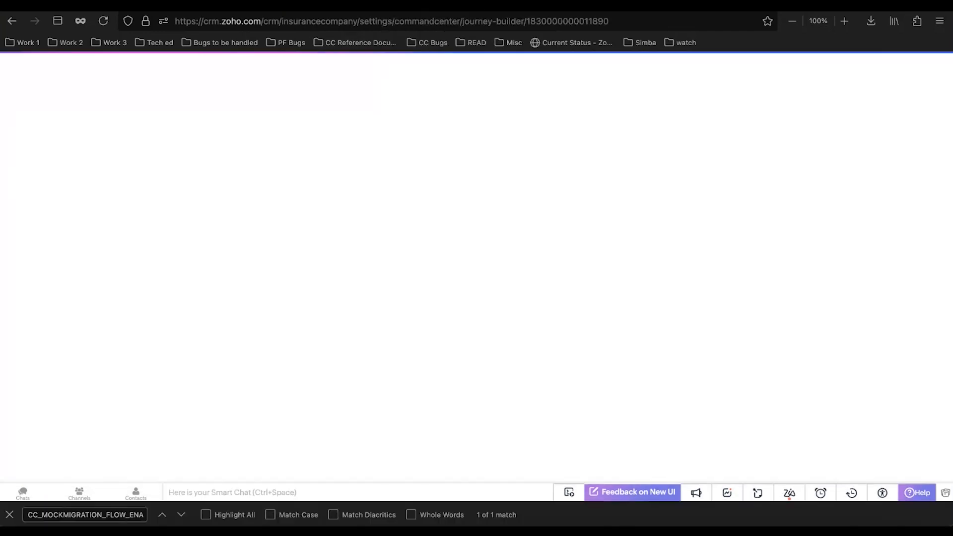
click(12, 23)
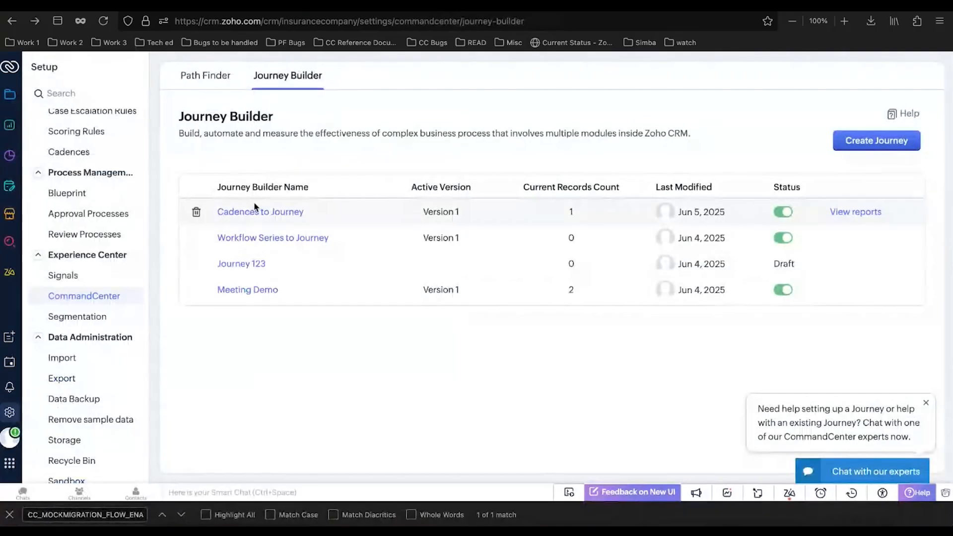
click(241, 240)
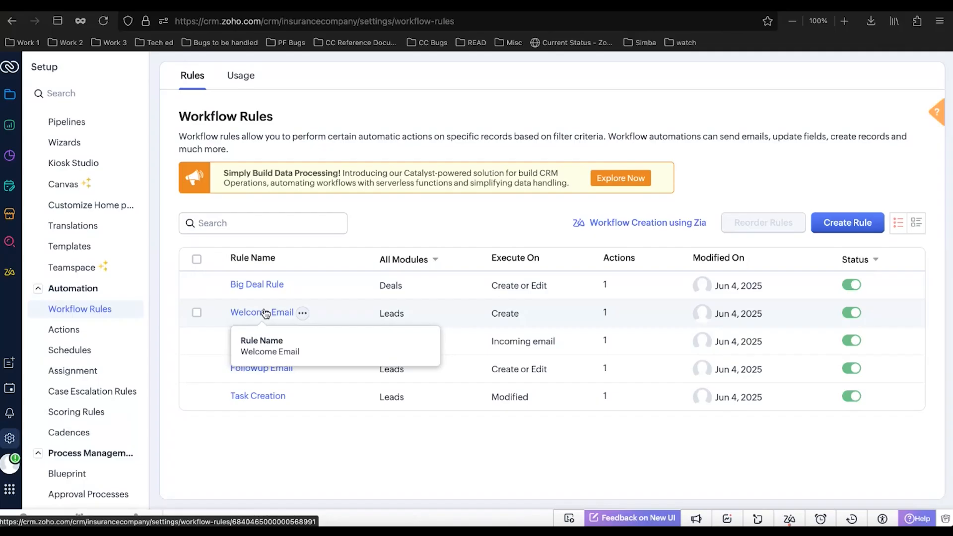
Step: Review the Followup Email workflow rule's trigger, condition and action, and return to the rules list
click(262, 368)
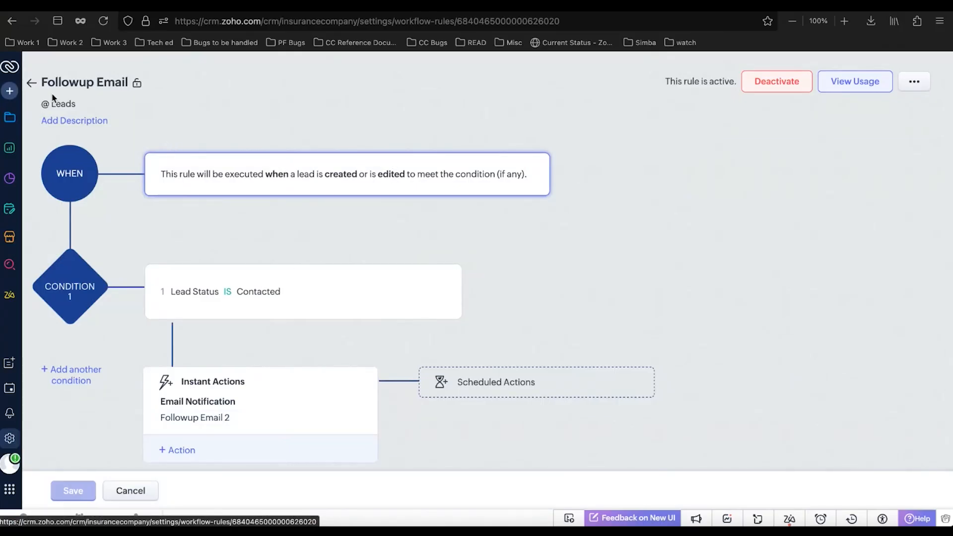
click(31, 84)
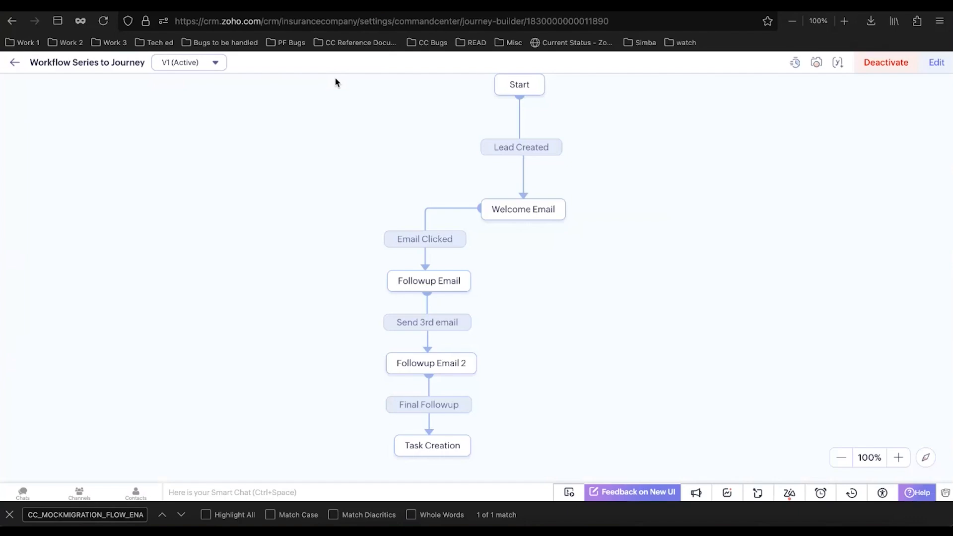
Step: Inspect the Lead Created transition's signal and the Welcome Email stage's actions in the active Workflow Series to Journey flow
scroll(335, 82, down, 1)
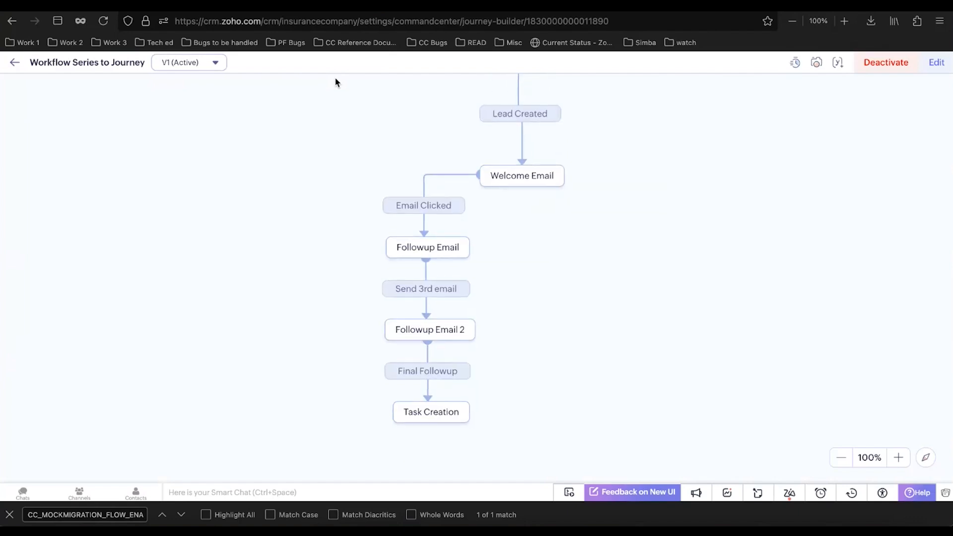
scroll(337, 81, up, 2)
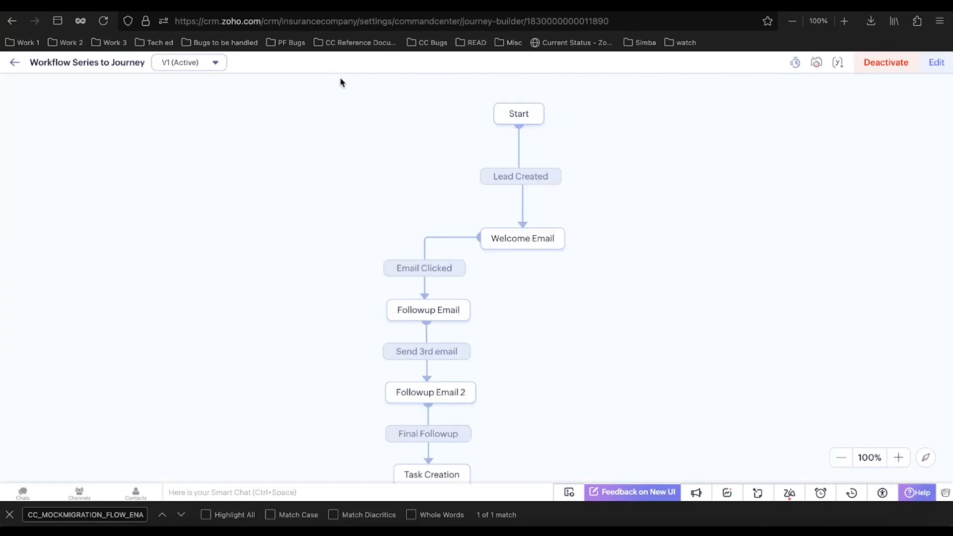
click(522, 181)
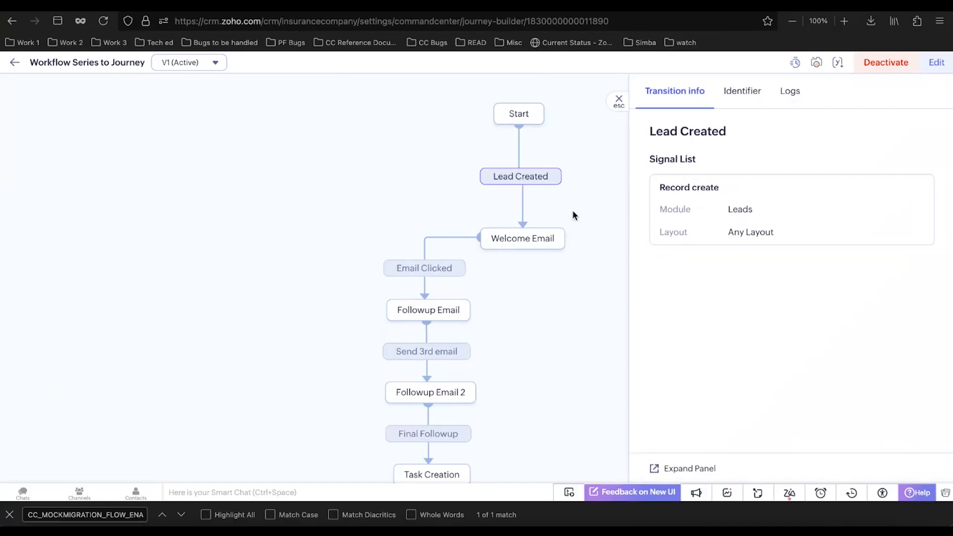
click(498, 239)
click(723, 93)
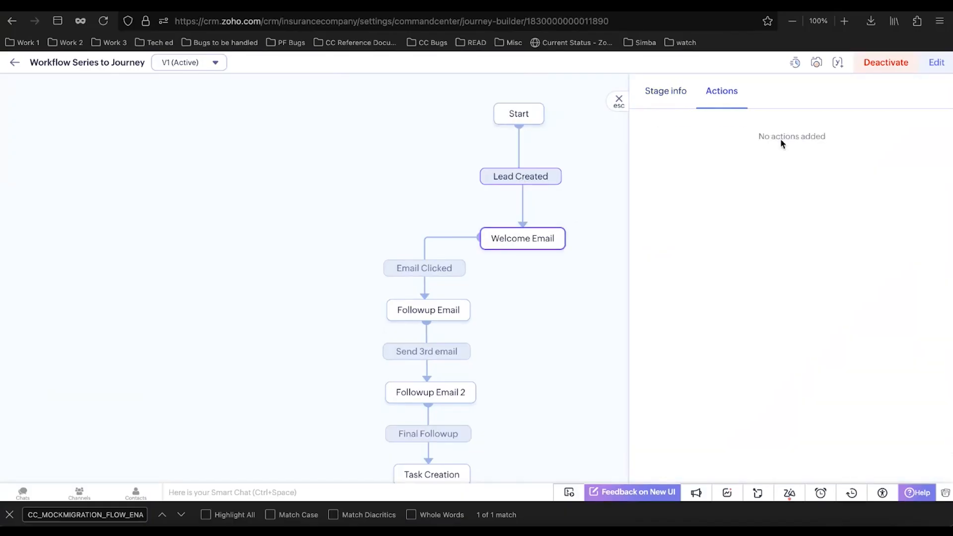
Step: Open the Workflow Series to Journey flow for editing and show the Welcome Email stage's actions
click(937, 62)
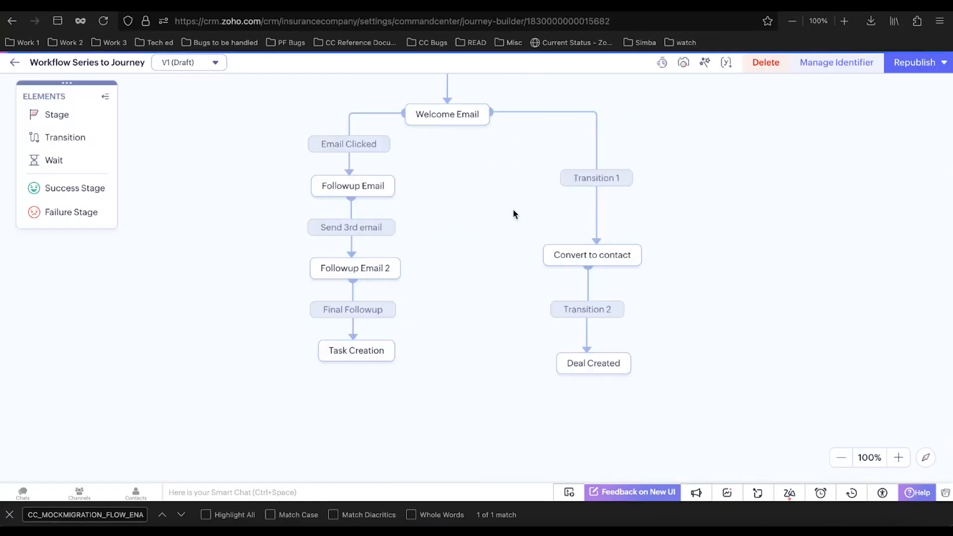
click(464, 211)
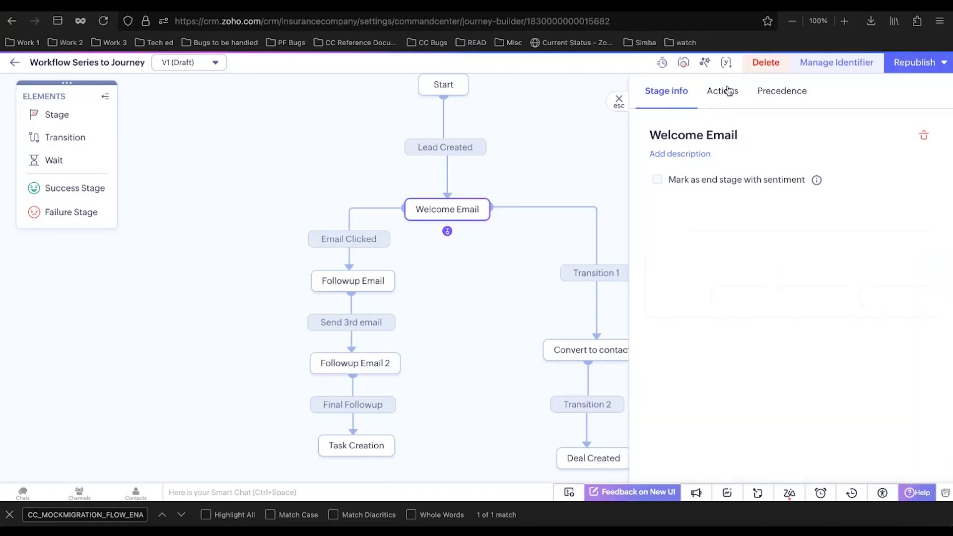
click(725, 91)
click(549, 162)
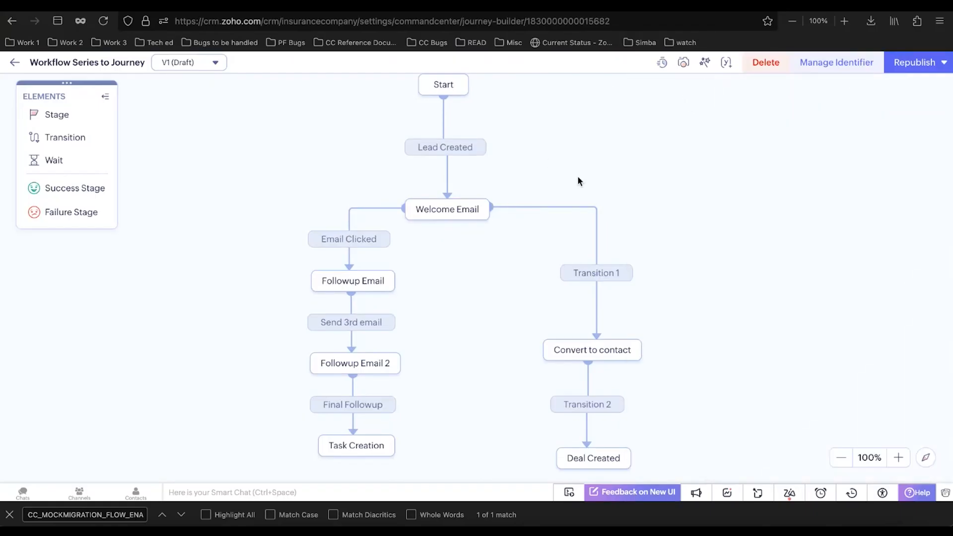
click(490, 211)
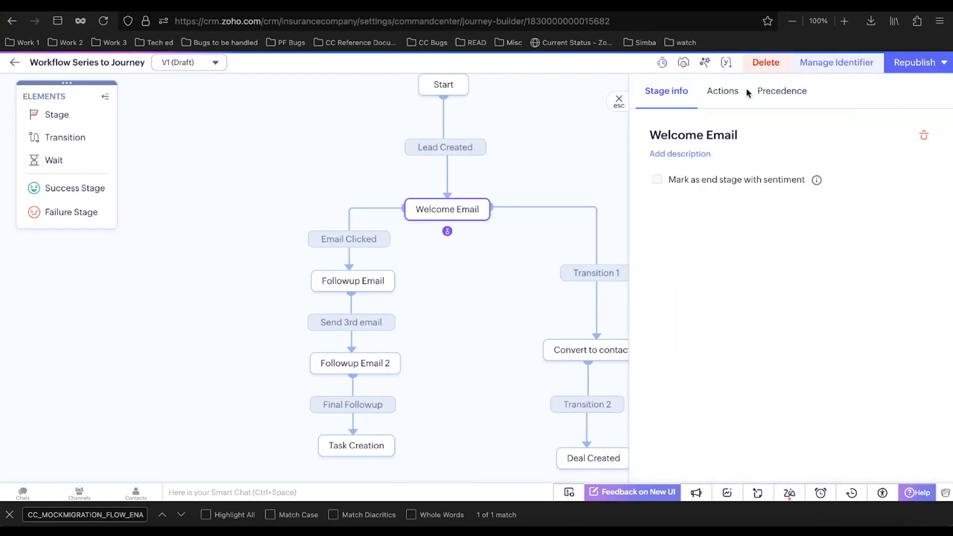
click(725, 92)
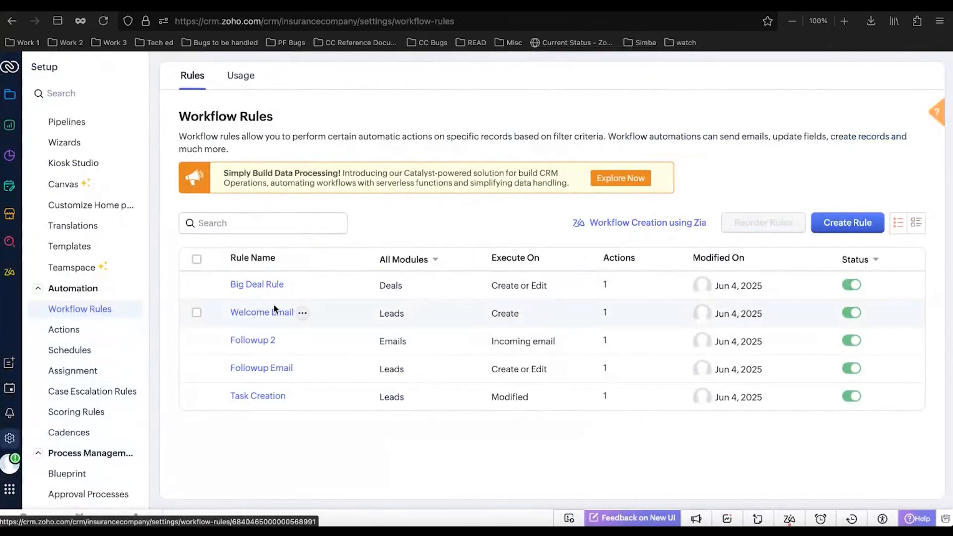
Step: Review the Followup Email workflow rule and compare it with the journey's Email Clicked transition after the Welcome Email stage
click(261, 369)
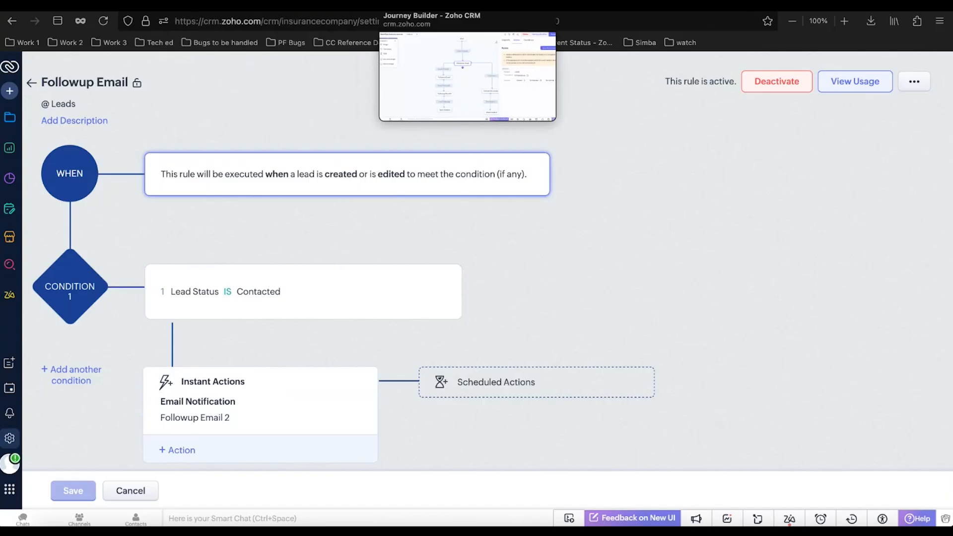
click(437, 5)
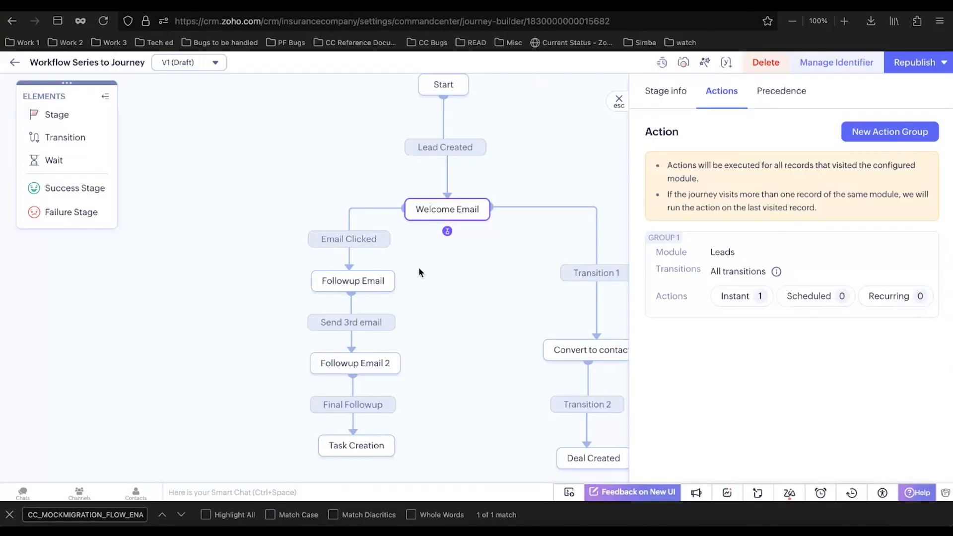
drag(421, 274, 501, 268)
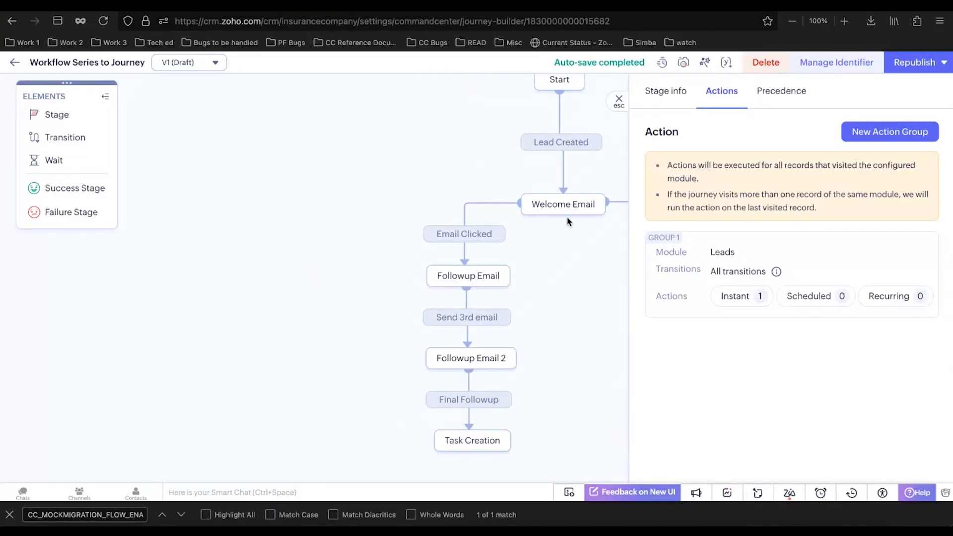
click(461, 241)
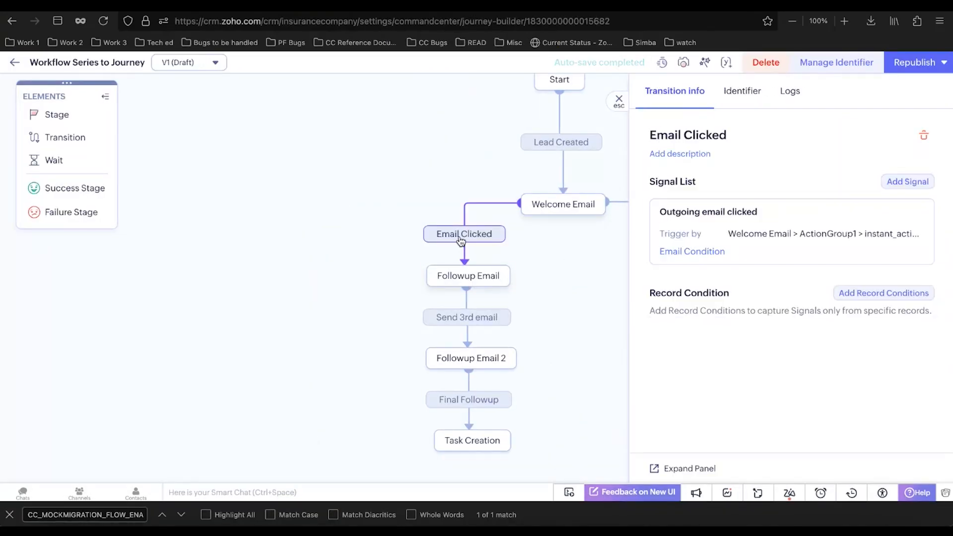
click(576, 206)
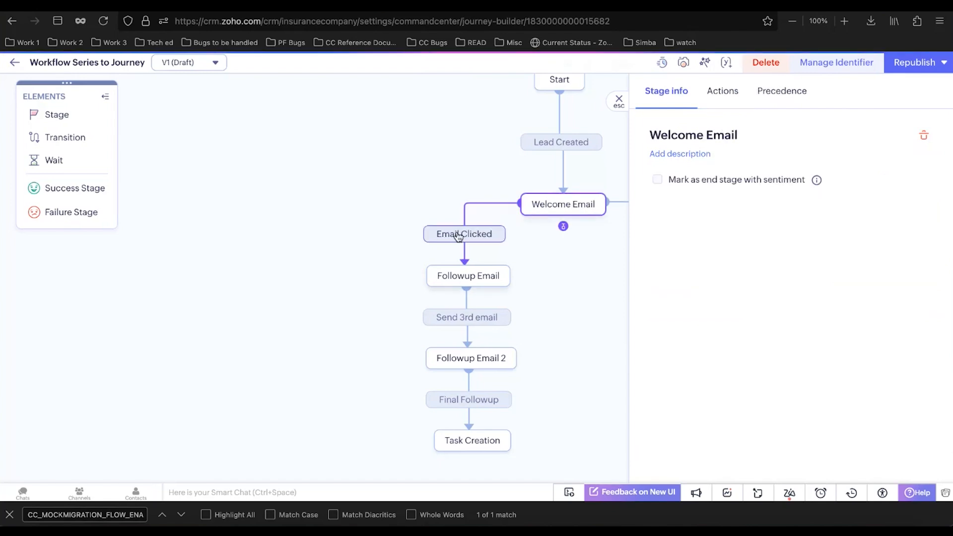
click(473, 236)
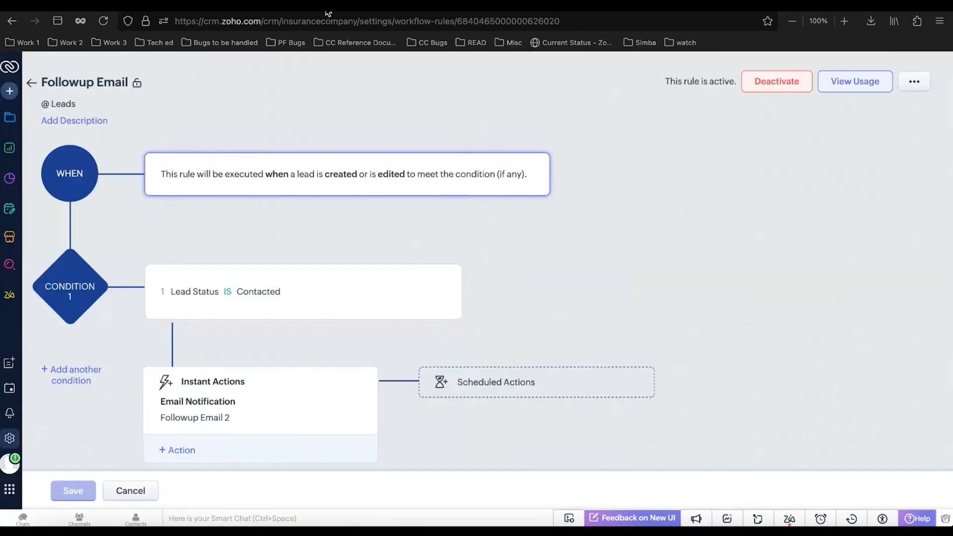
Step: Leave the Followup Email rule and review the Followup 2 workflow rule's trigger, condition and instant action
click(31, 82)
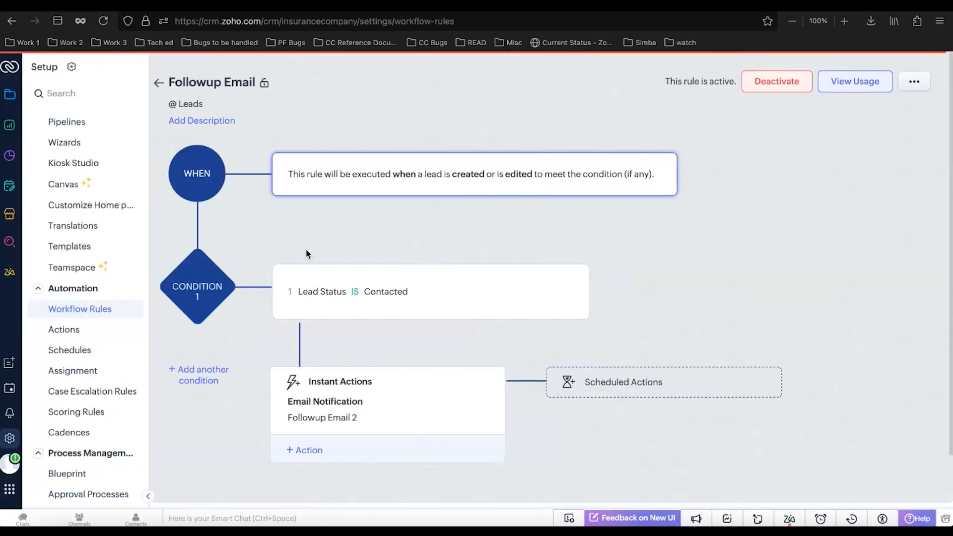
click(249, 341)
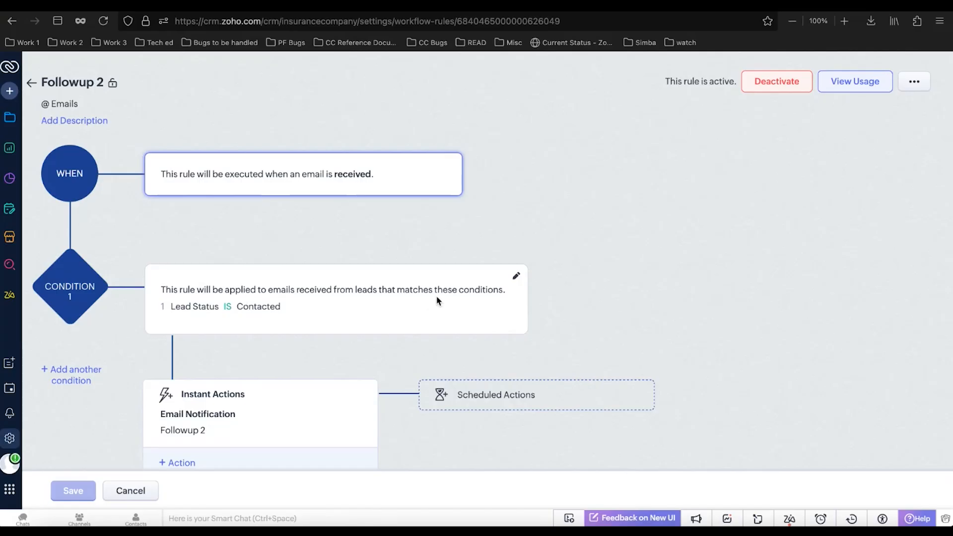
scroll(291, 321, down, 2)
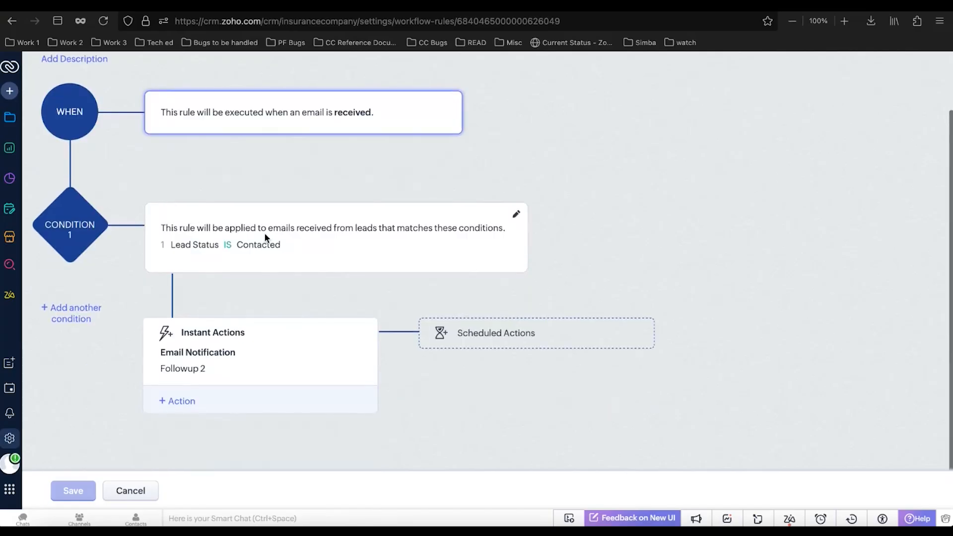
key(ctrl+Tab)
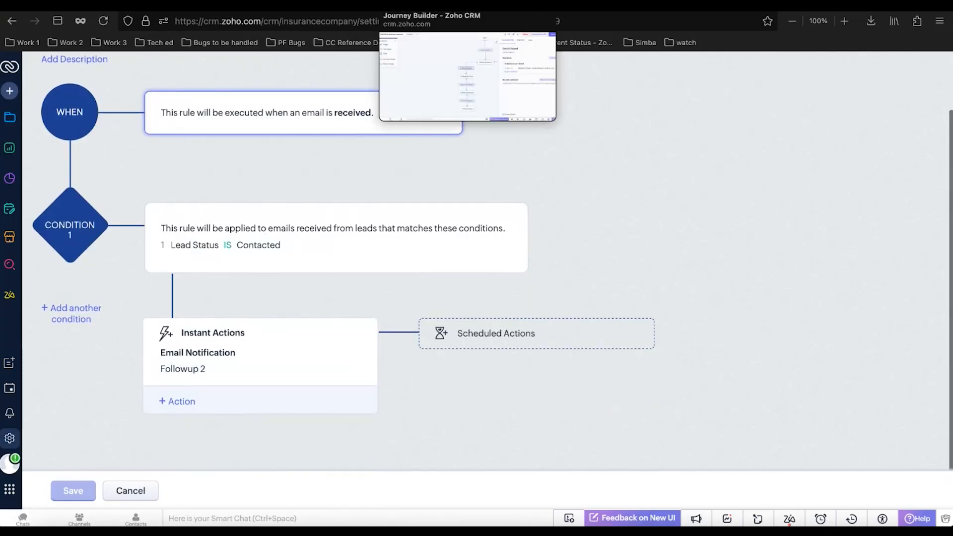
Step: Inspect the journey's Email Clicked signal and the Followup Email stage's actions, and return from the Followup 2 rule to the rules list
click(466, 317)
click(479, 233)
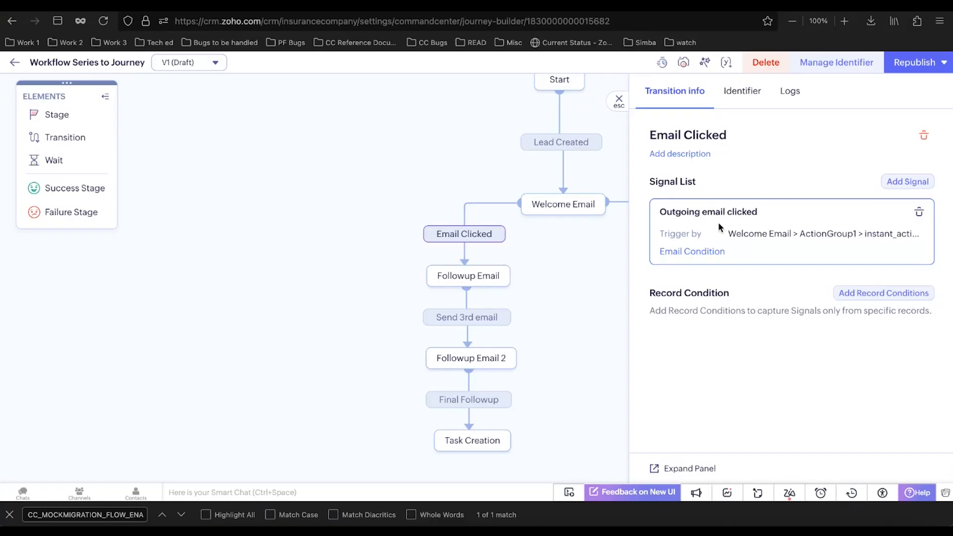
click(475, 271)
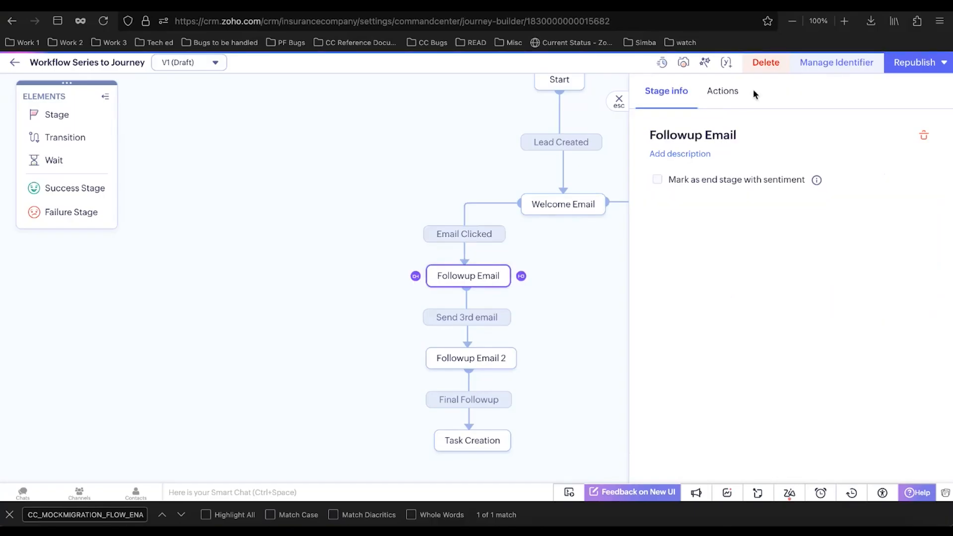
click(721, 91)
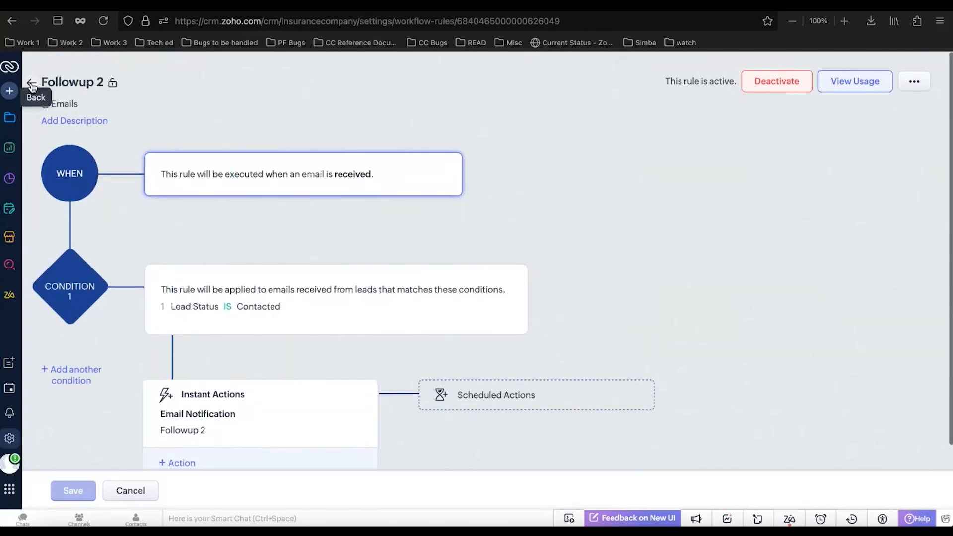
click(31, 85)
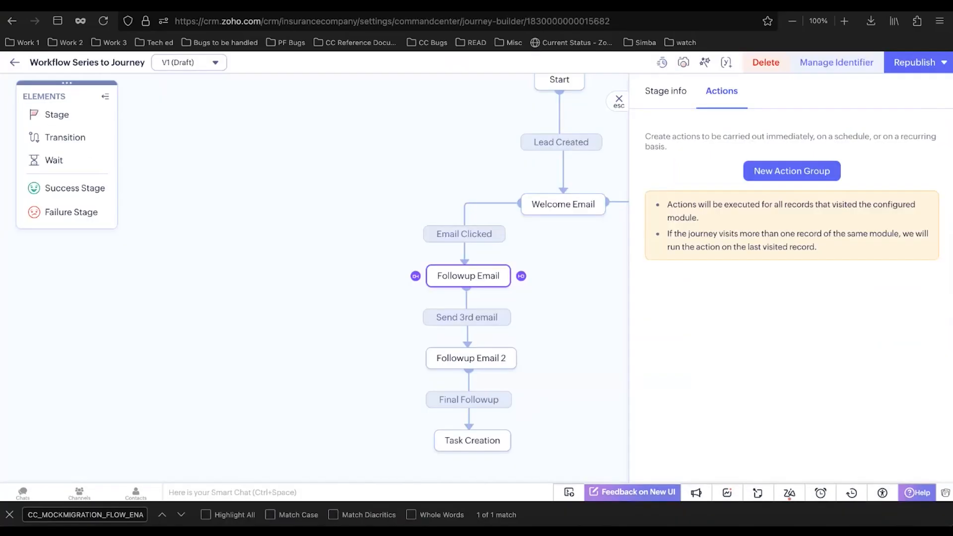
Step: Select the journey's Followup Email 2 stage and examine both branches from Welcome Email to Task Creation and Deal Created
click(454, 353)
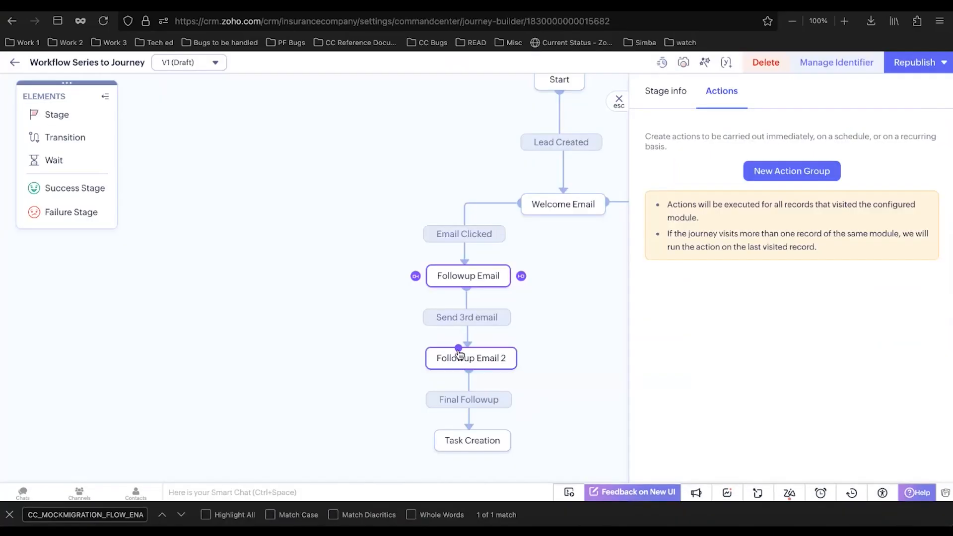
scroll(541, 275, up, 2)
scroll(541, 273, right, 2)
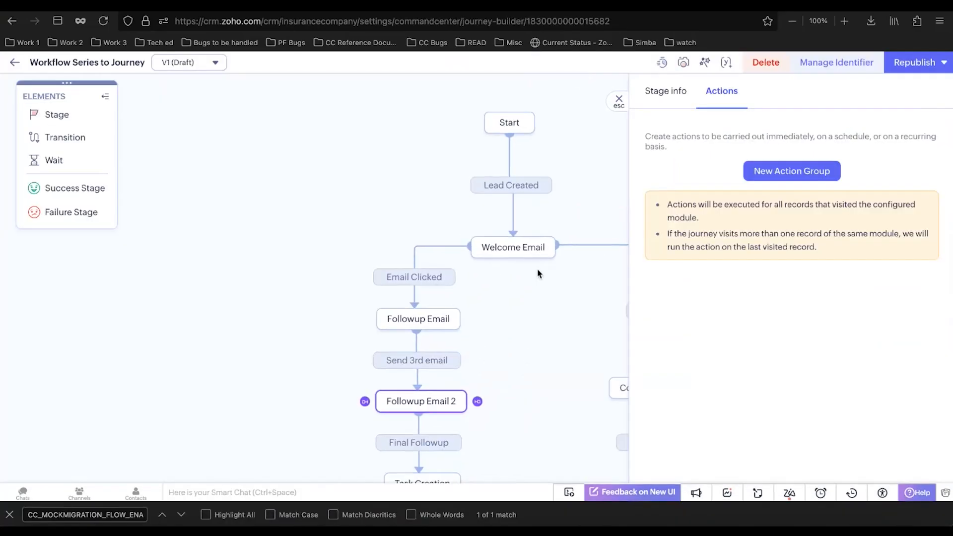
scroll(545, 274, right, 4)
scroll(545, 273, right, 1)
scroll(512, 432, down, 4)
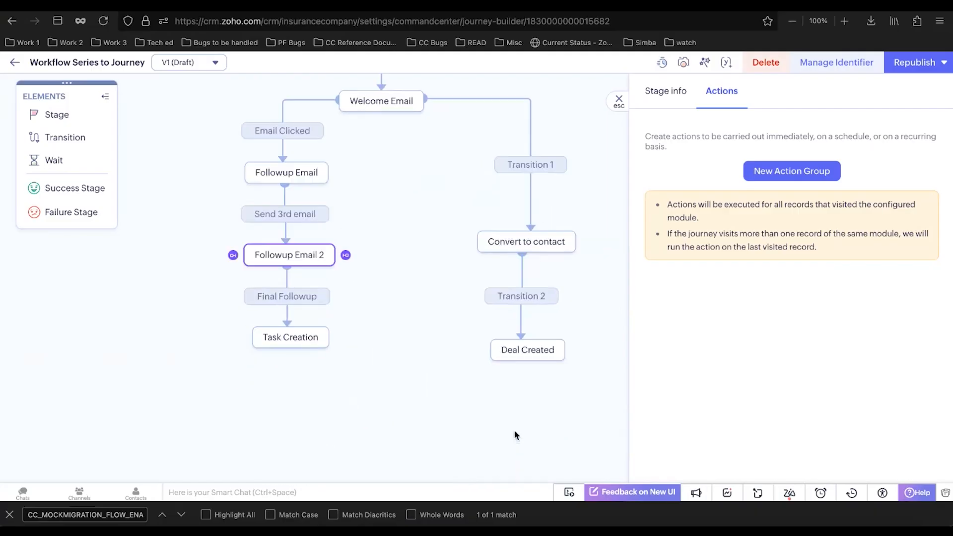
scroll(546, 197, up, 2)
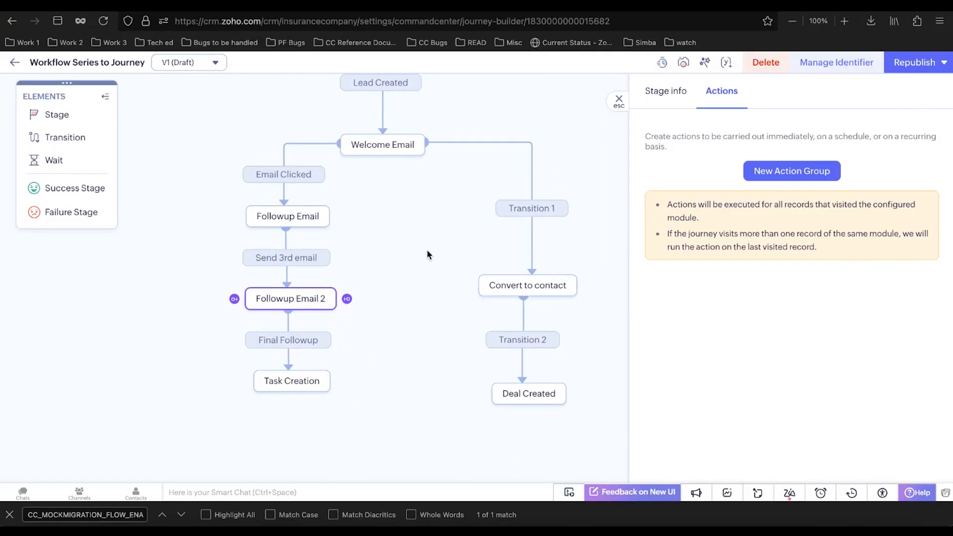
scroll(427, 251, left, 3)
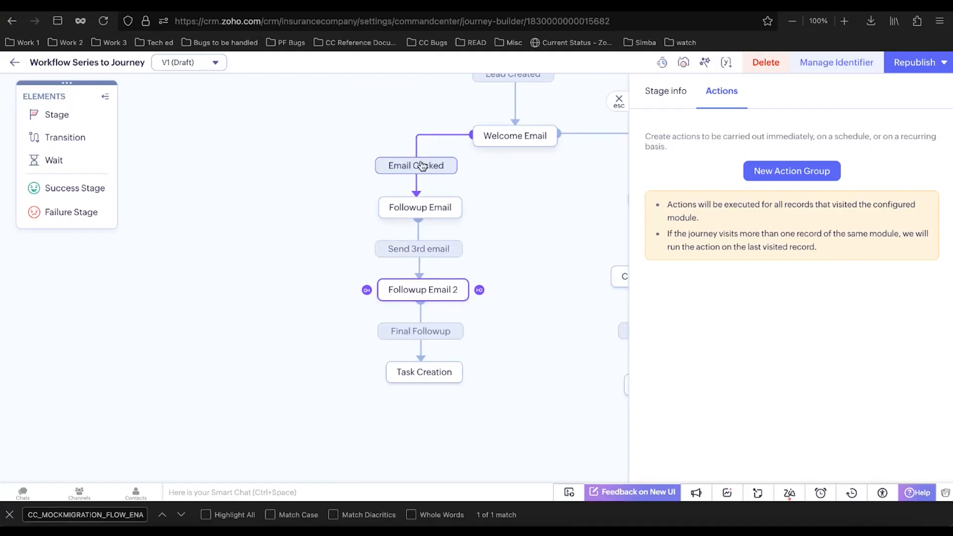
scroll(496, 217, up, 1)
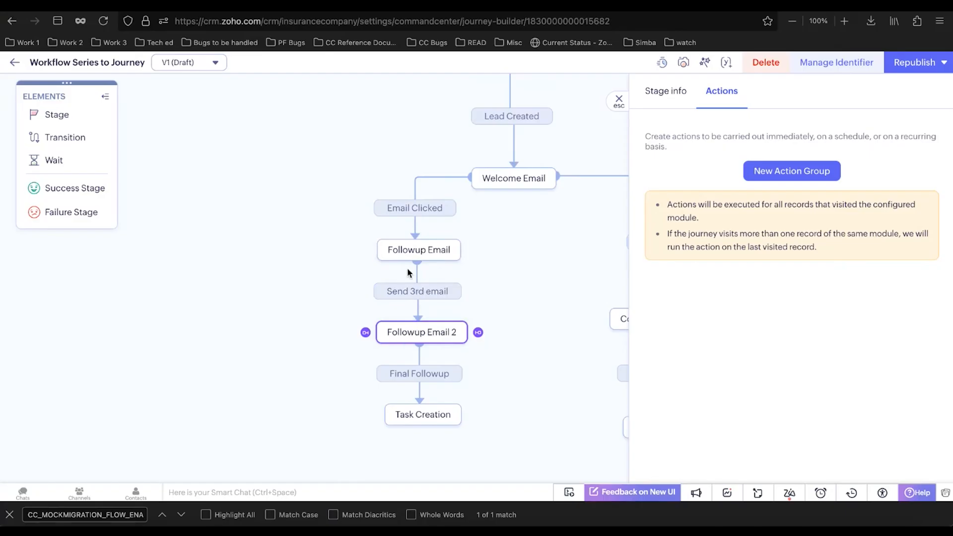
Step: Return to the workflow rules list and filter it to the Leads module
key(ctrl+Tab)
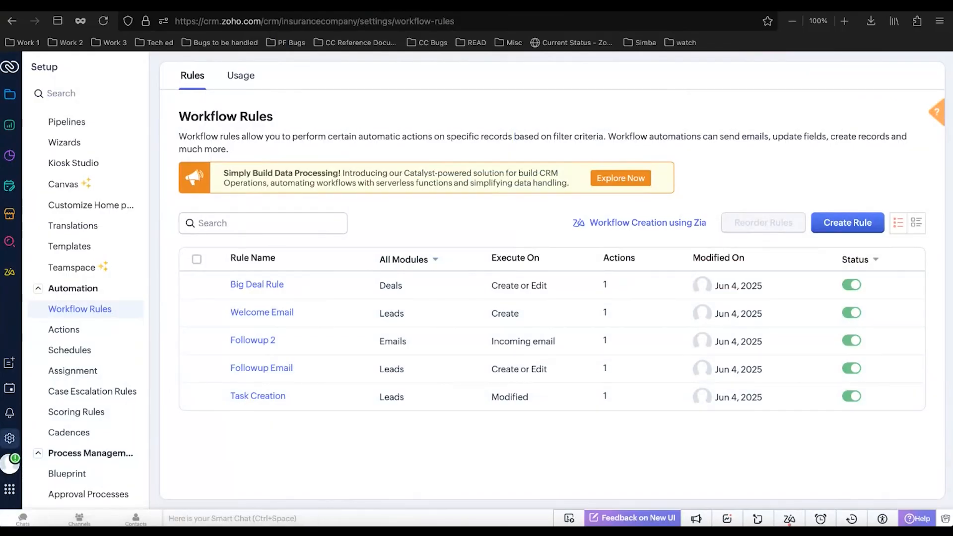
key(ctrl+Tab)
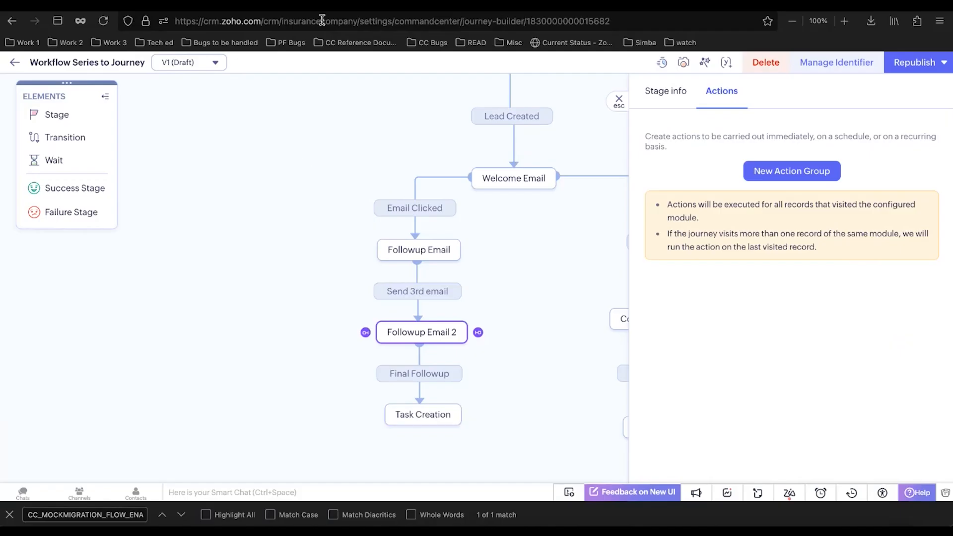
click(359, 6)
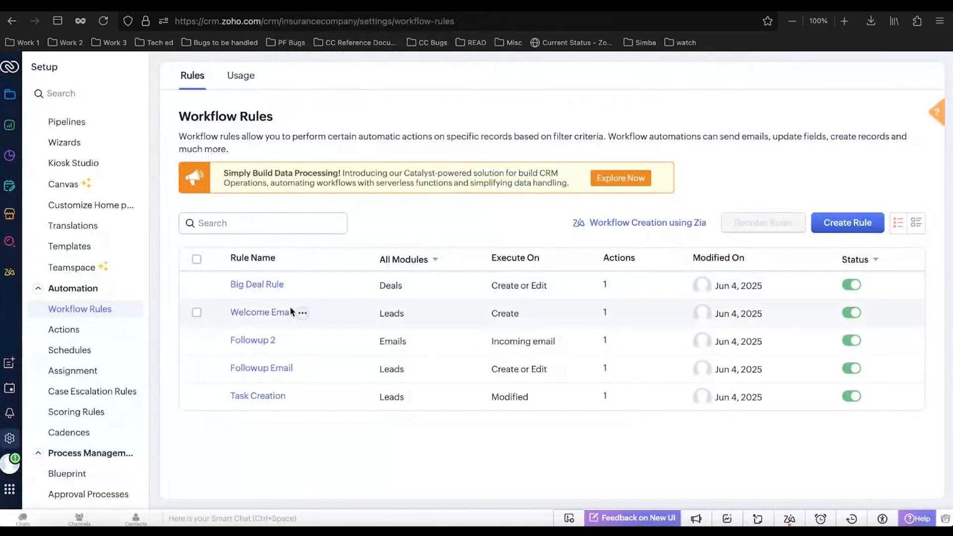
click(302, 368)
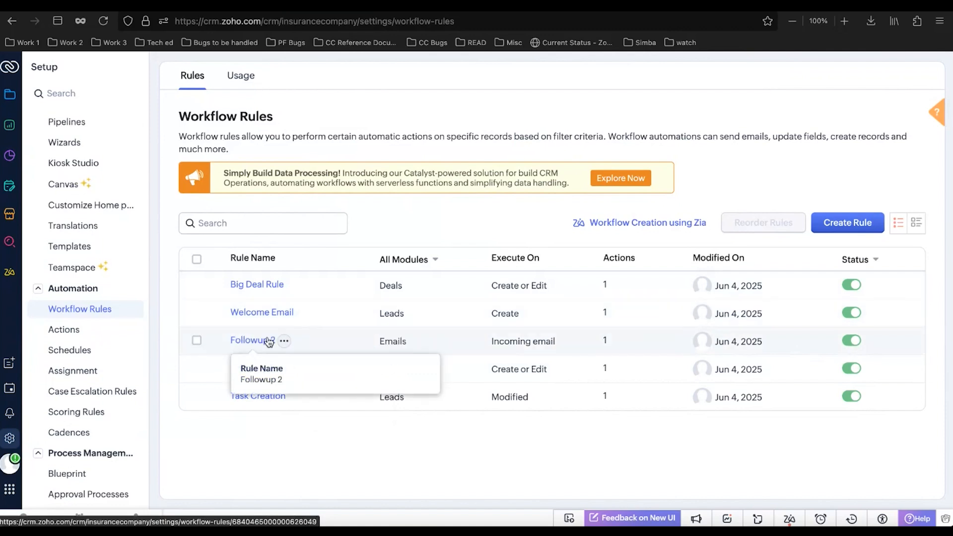
click(435, 260)
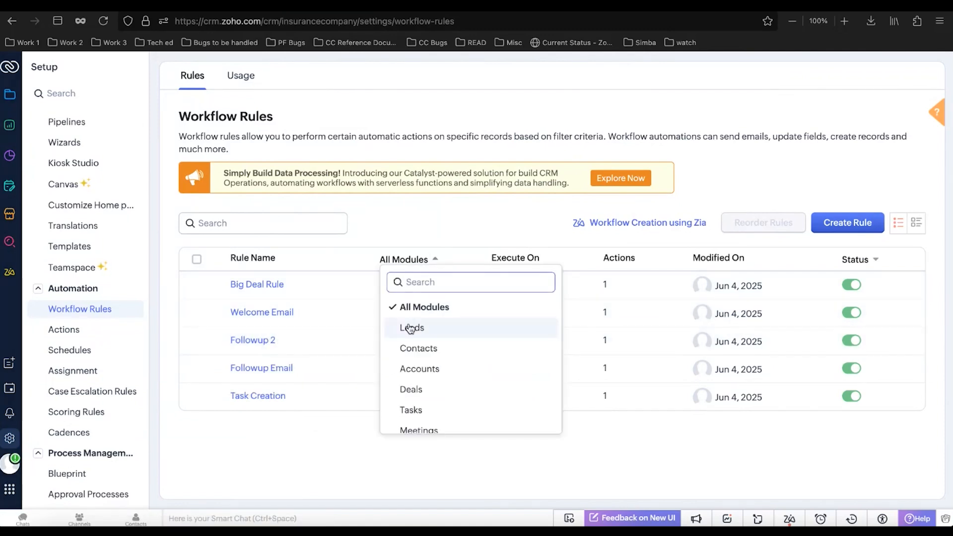
click(410, 326)
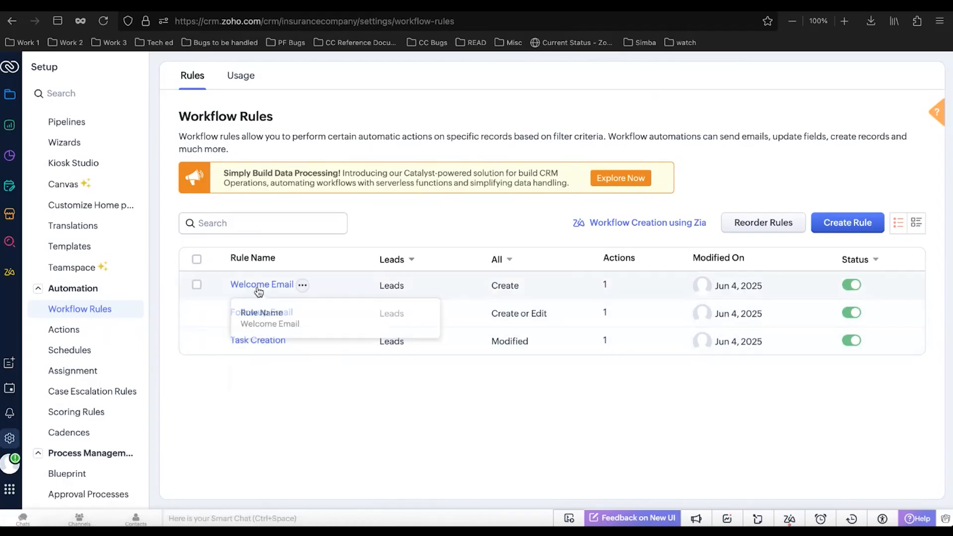
Step: Inspect the signal and record condition of the Send 3rd email transition in the Workflow Series to Journey
click(301, 285)
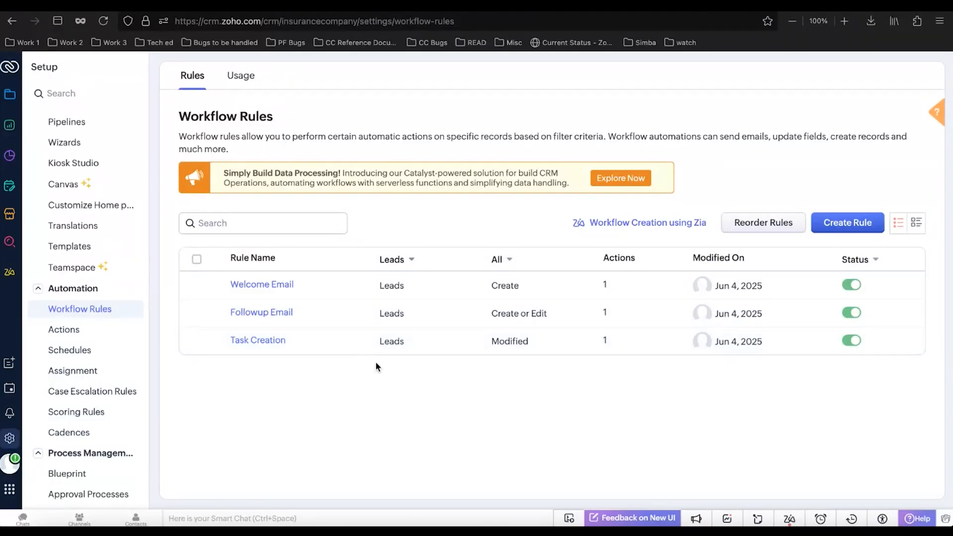
click(422, 4)
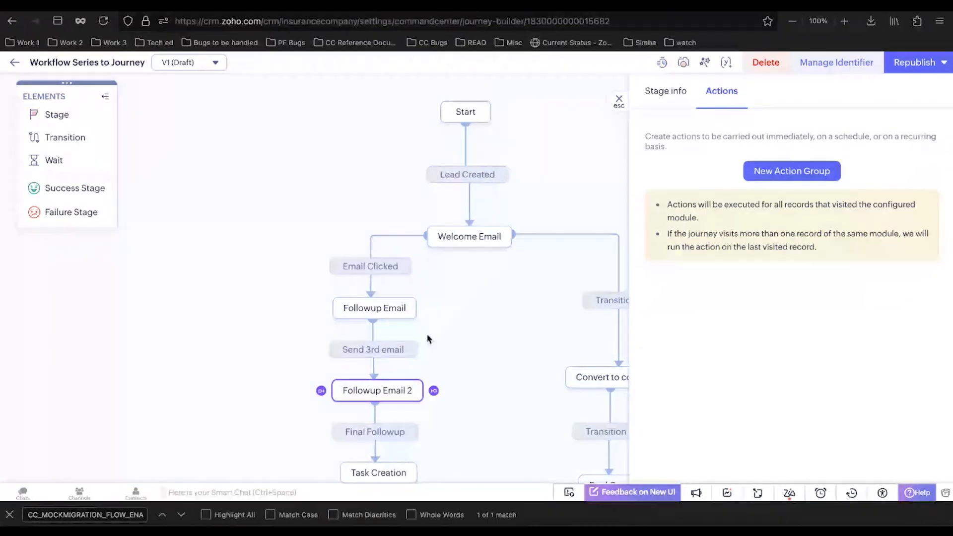
click(388, 352)
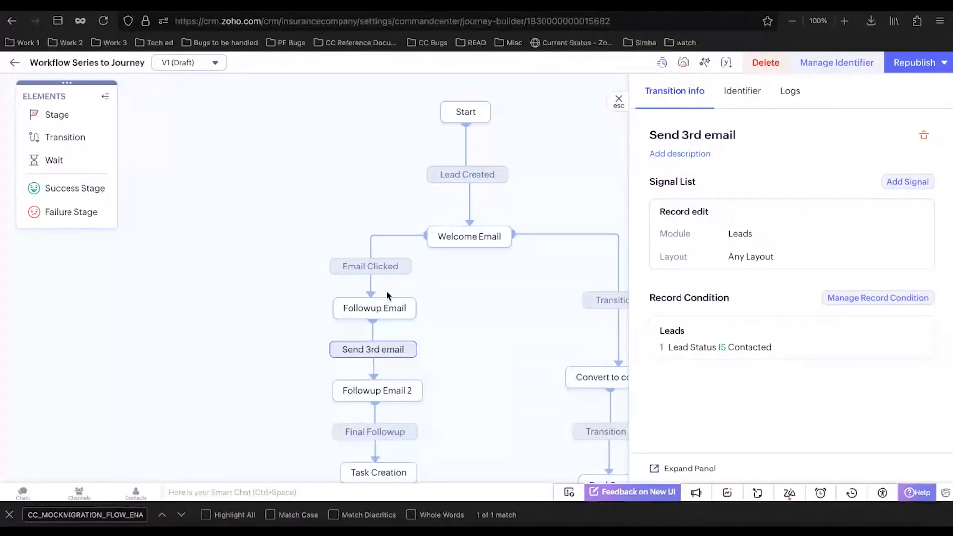
key(Escape)
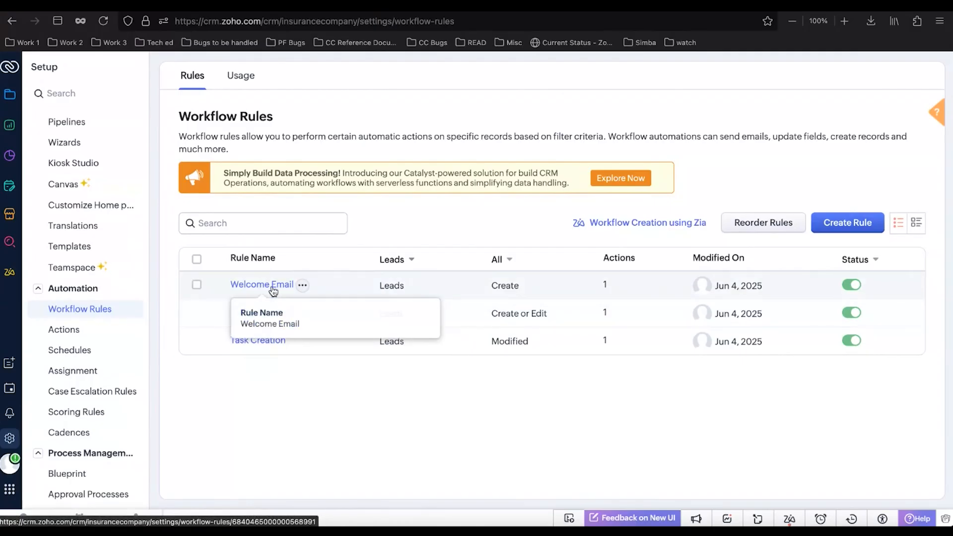
Step: Add a second criterion to the Followup Email rule's condition, Annual Revenue > 10000, and accept the criteria change
click(273, 290)
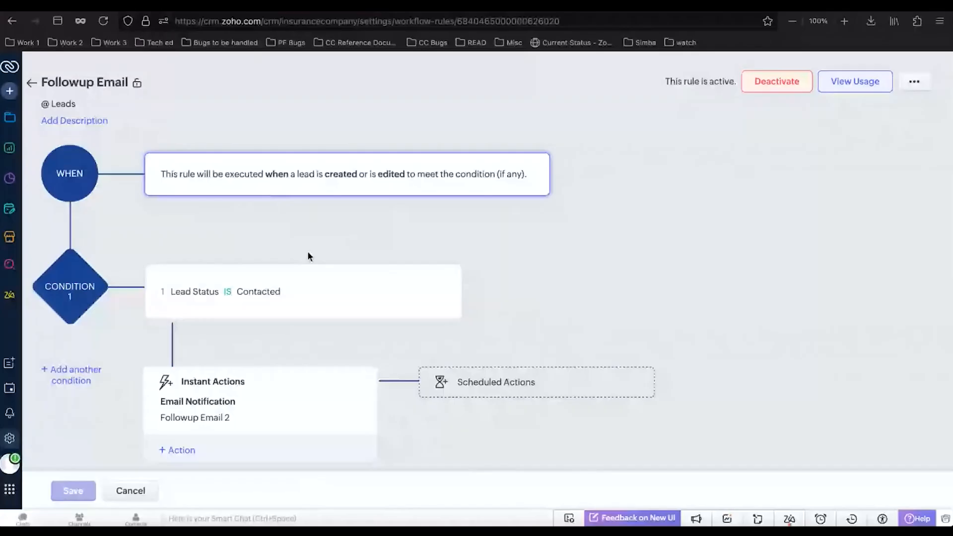
click(450, 282)
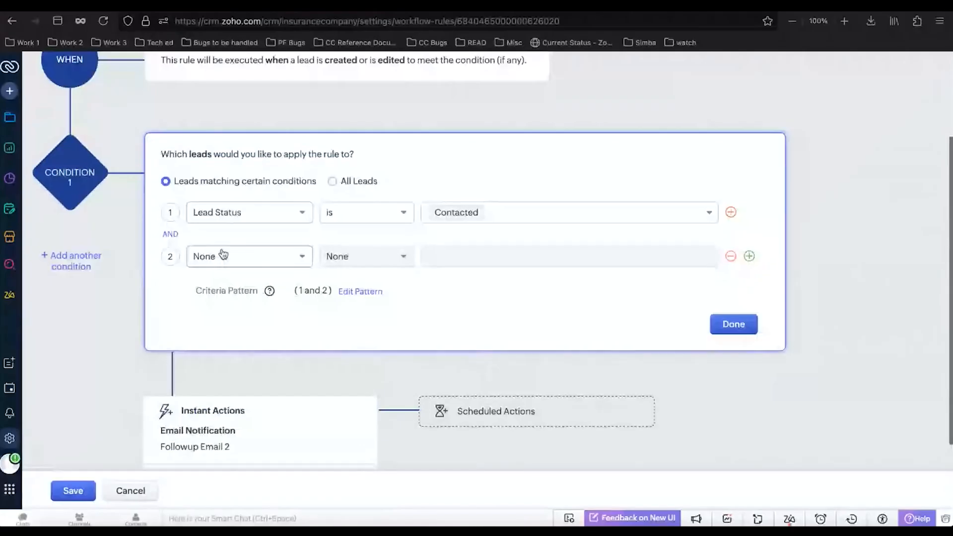
click(221, 256)
text(annual)
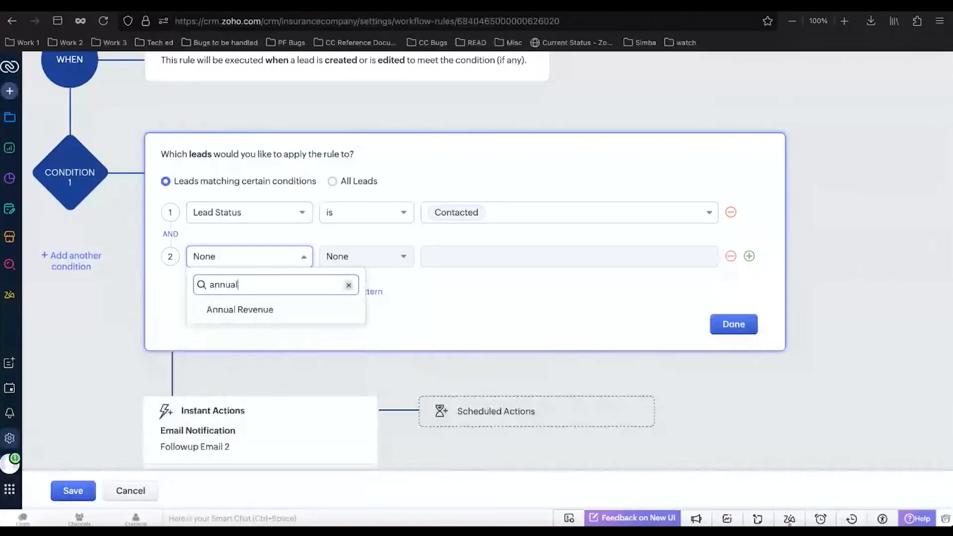
click(214, 309)
click(348, 260)
click(352, 392)
click(487, 258)
text(10000)
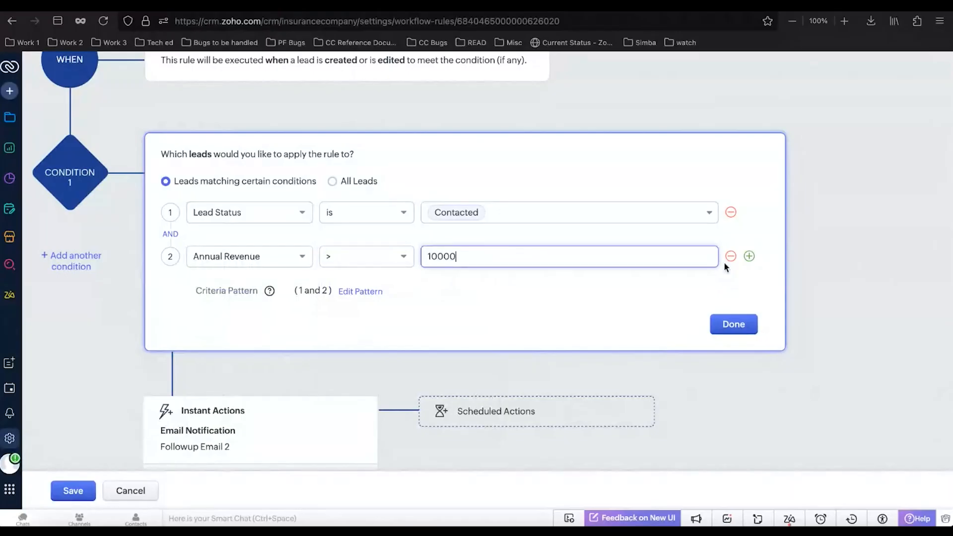
click(729, 325)
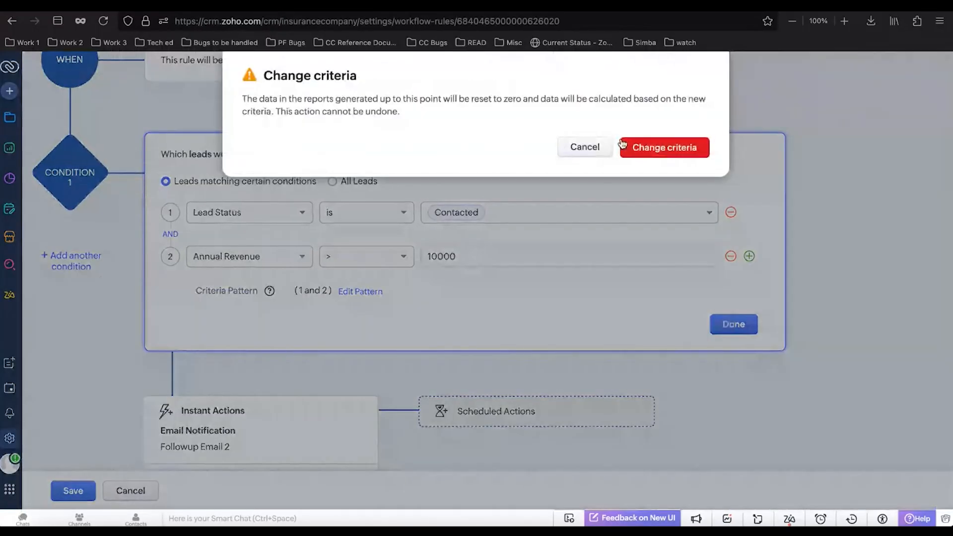
click(623, 147)
scroll(375, 203, up, 3)
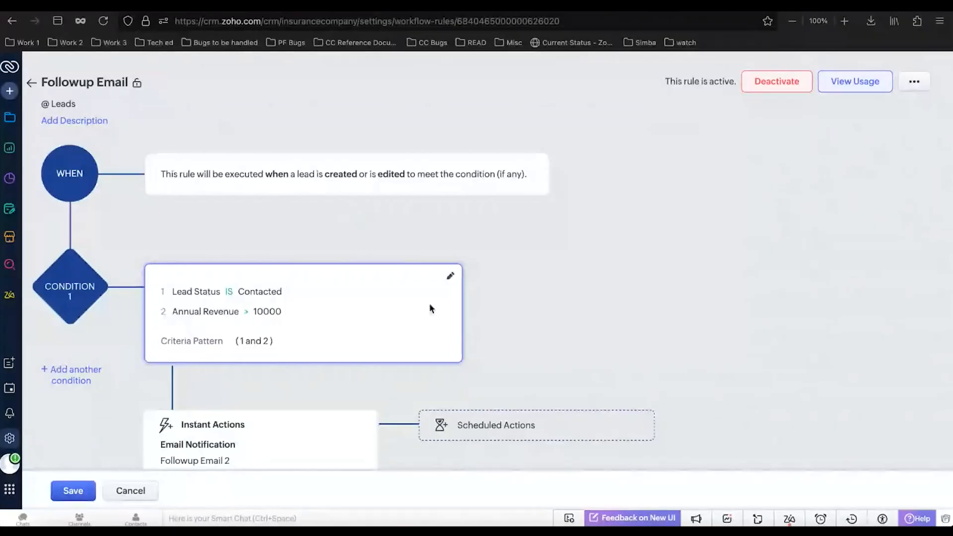
Step: Return to the Workflow Series to Journey canvas and examine both branches leaving the Welcome Email stage
click(450, 276)
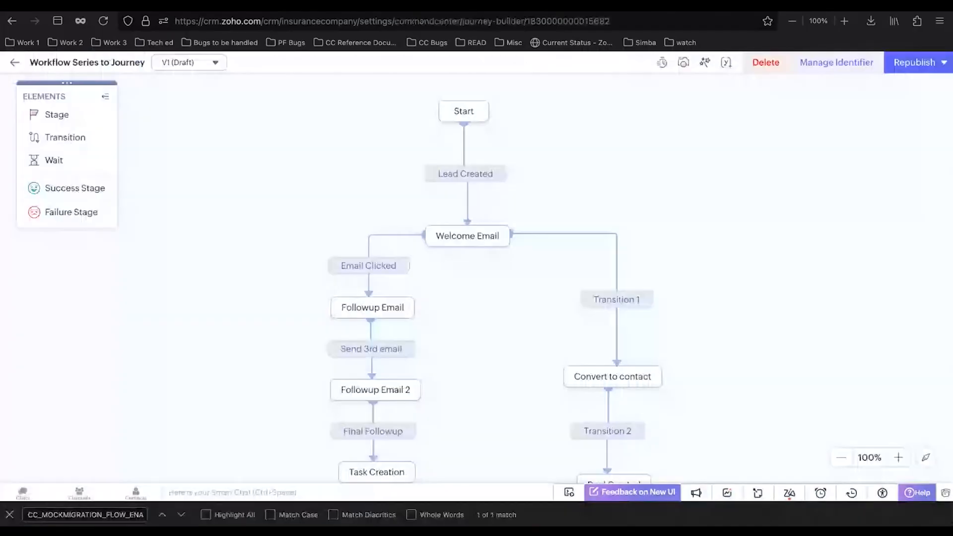
drag(269, 255, 311, 250)
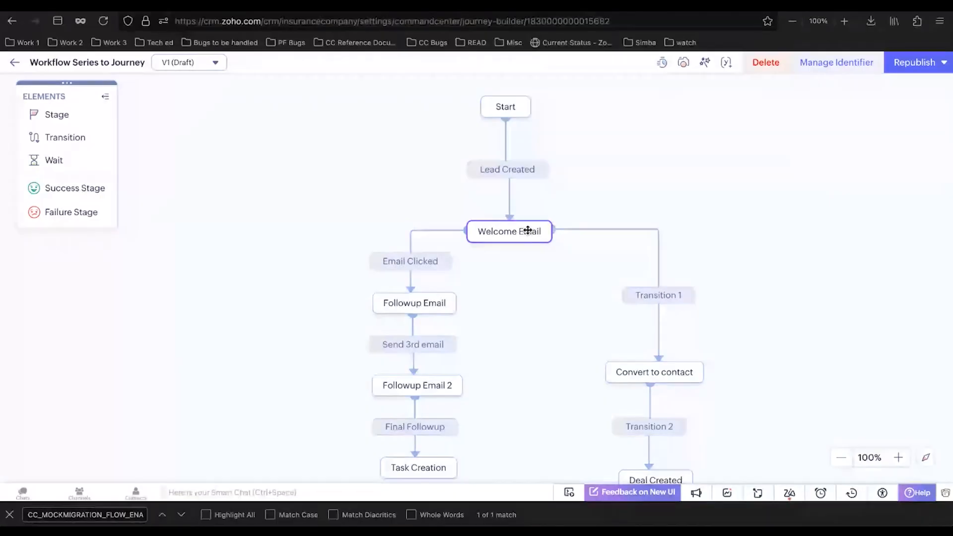
scroll(528, 231, left, 2)
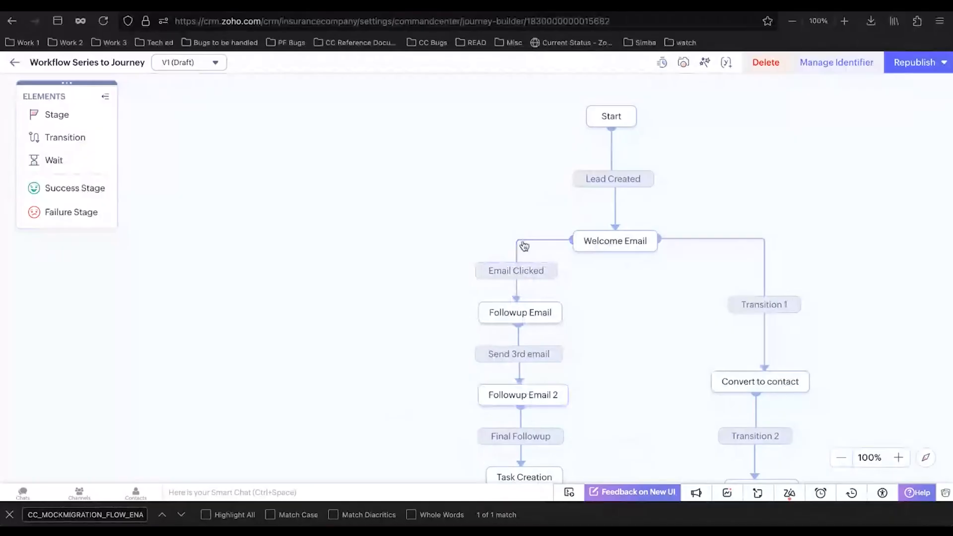
Step: Create a new journey named Demo 3 with a first stage connected to Start
click(14, 63)
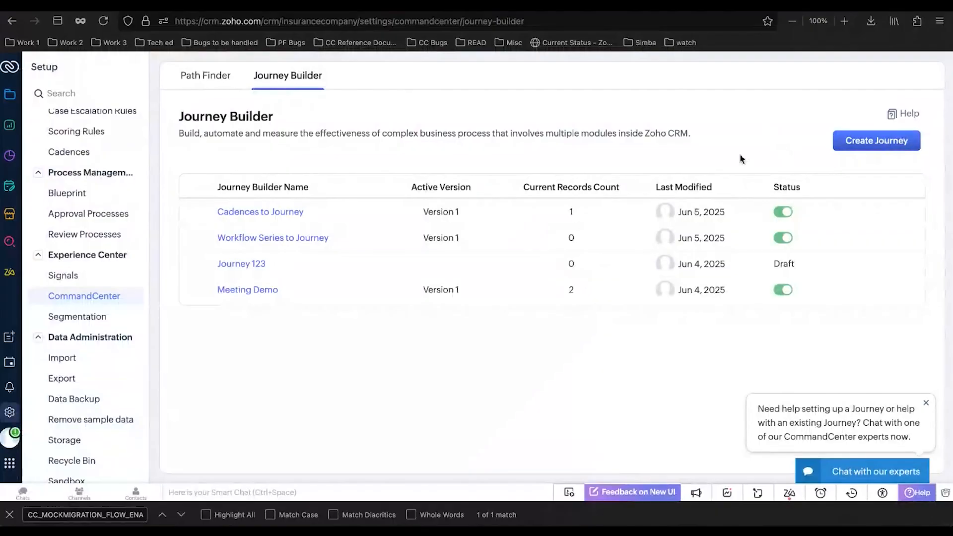
click(873, 142)
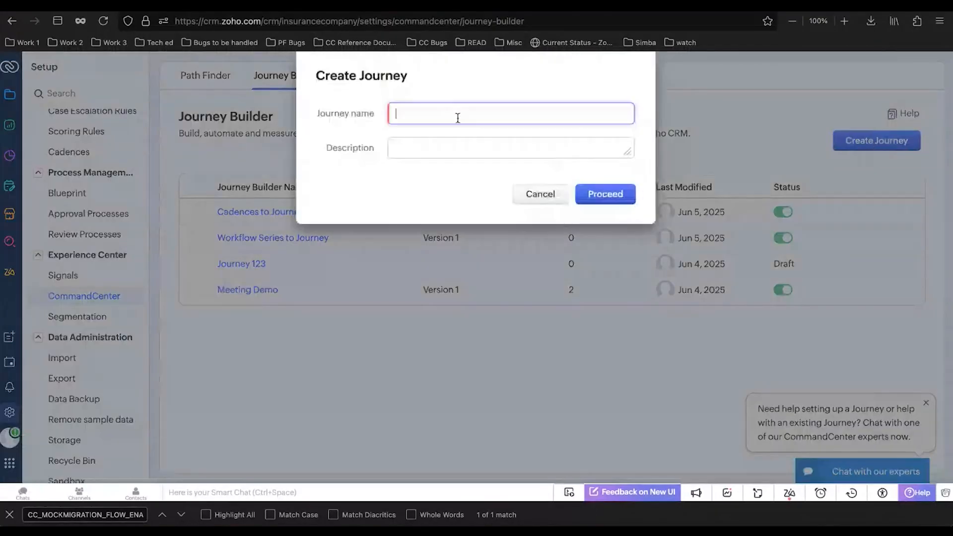
text(Demo 3)
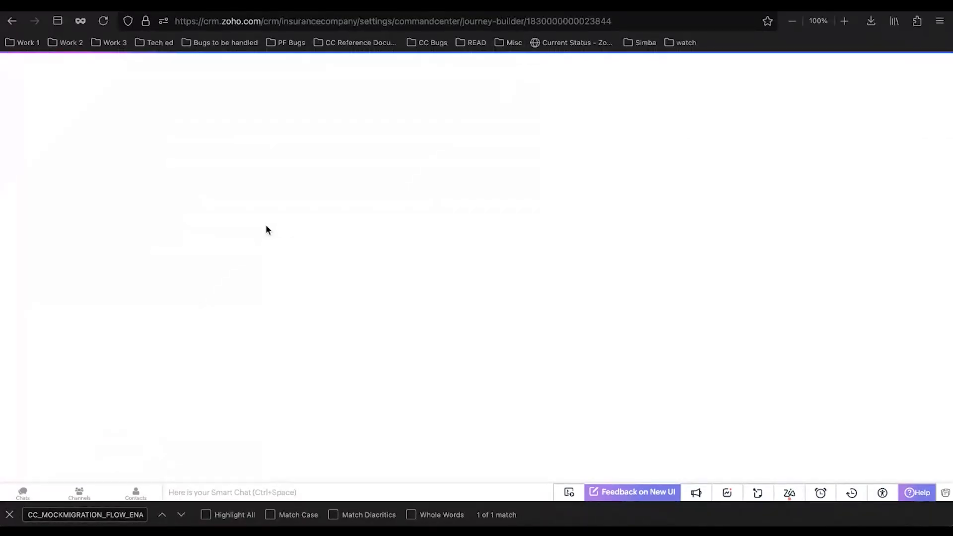
click(466, 323)
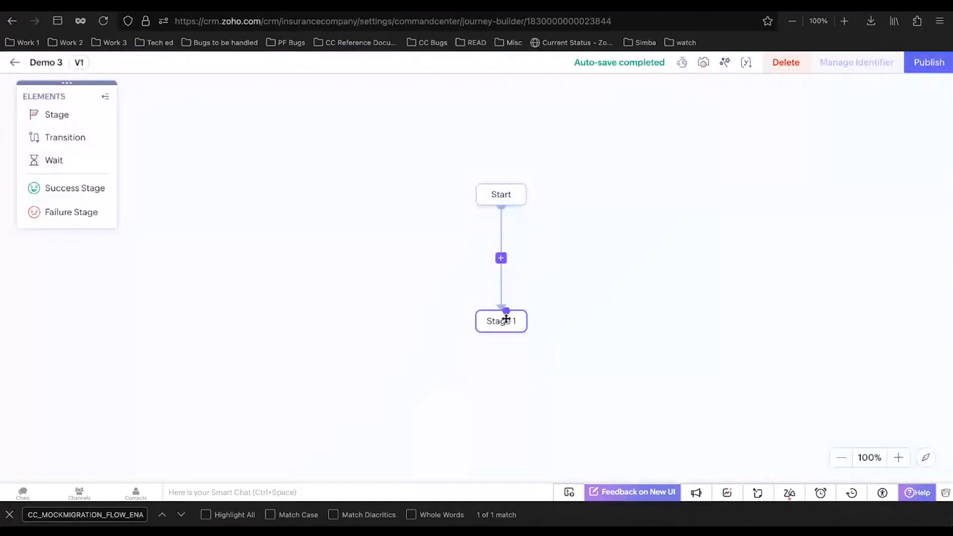
double_click(505, 320)
key(ctrl+a)
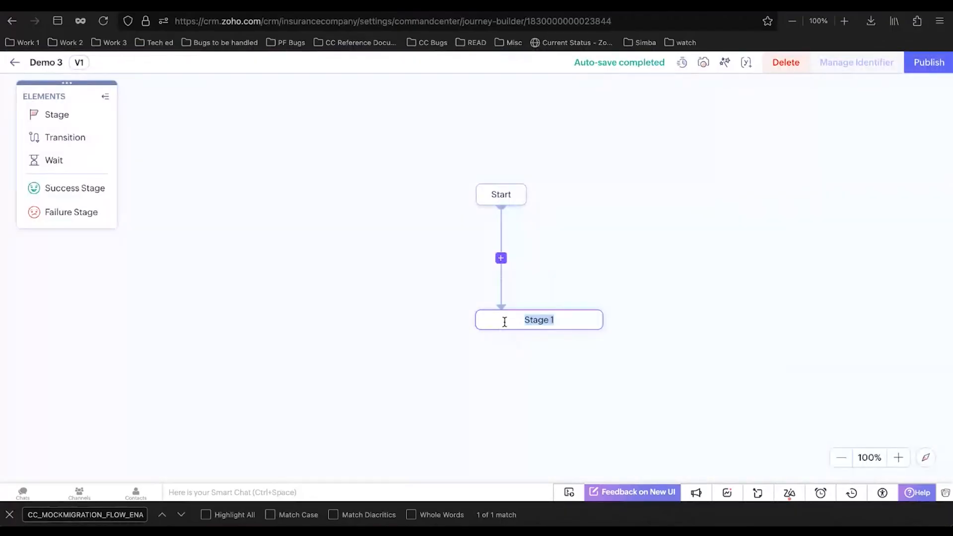
key(Return)
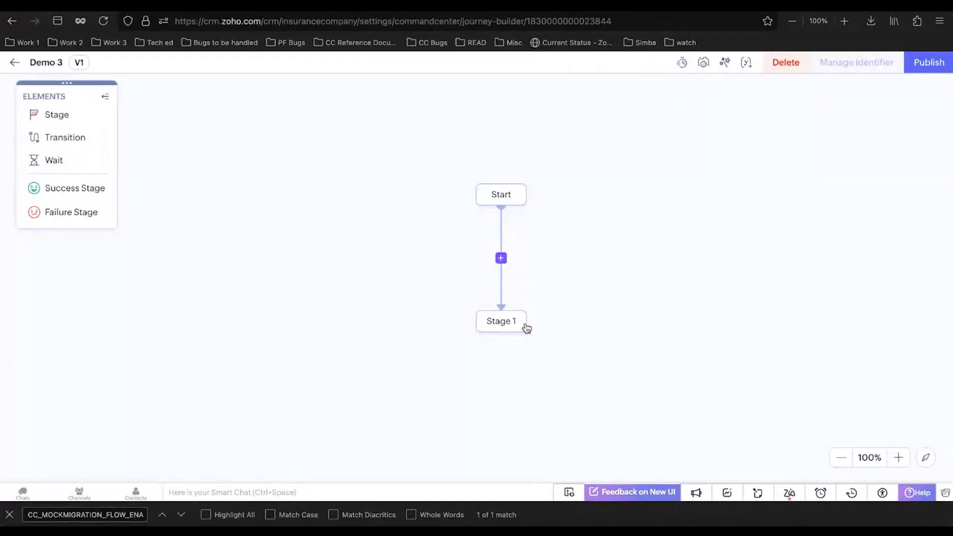
Step: Rename the first stage of the Demo 3 journey as Visit Page
click(502, 322)
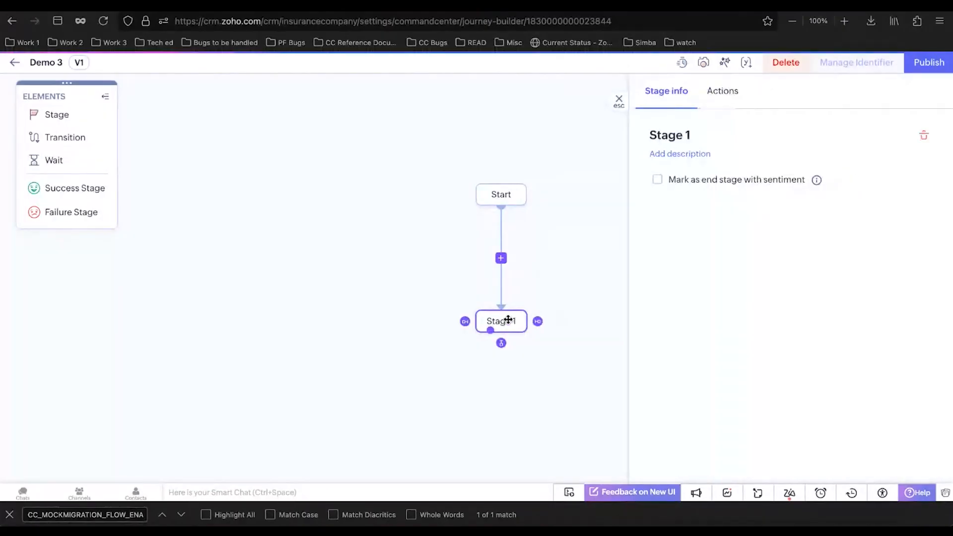
double_click(508, 319)
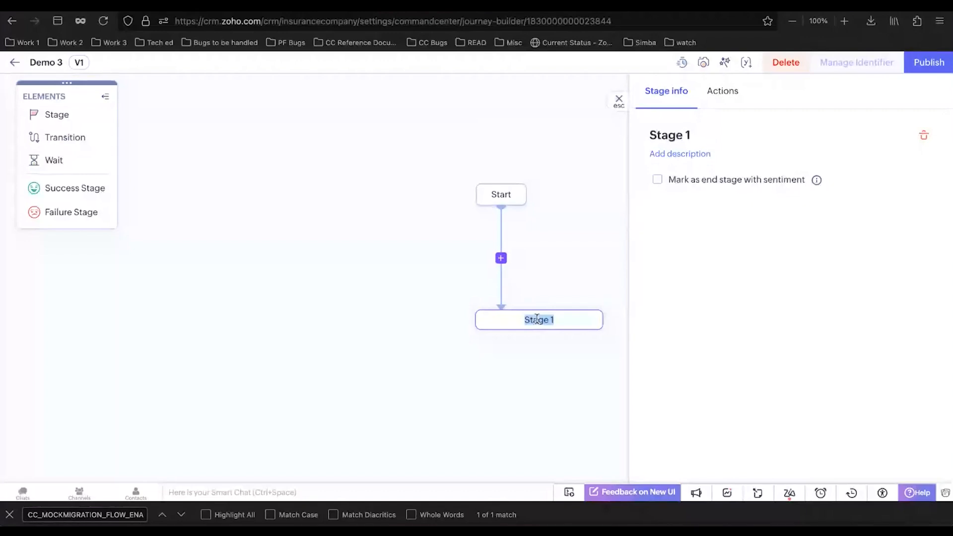
text(Visit Page)
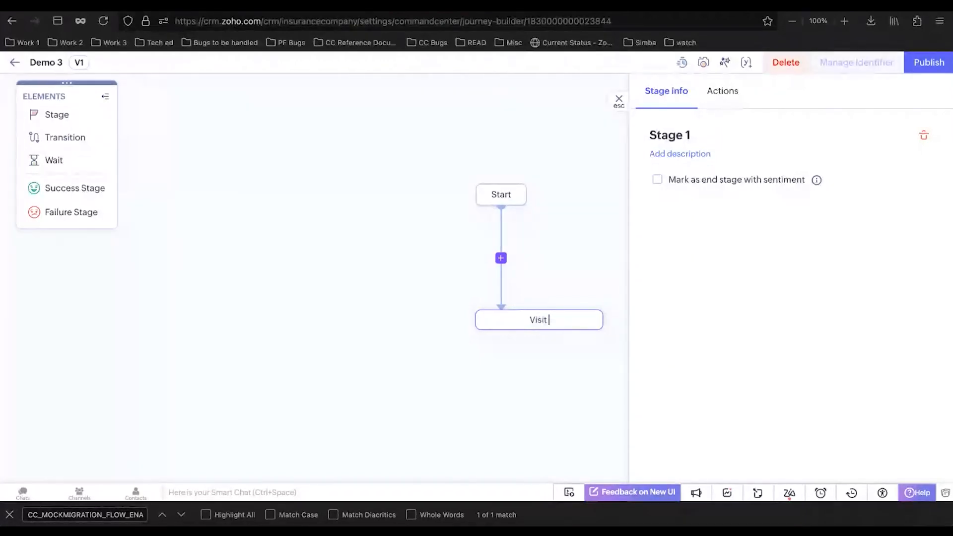
key(Return)
Step: Add a second stage below Visit Page and draw a connection from Visit Page to it
click(470, 389)
drag(60, 117, 421, 389)
drag(468, 323, 436, 394)
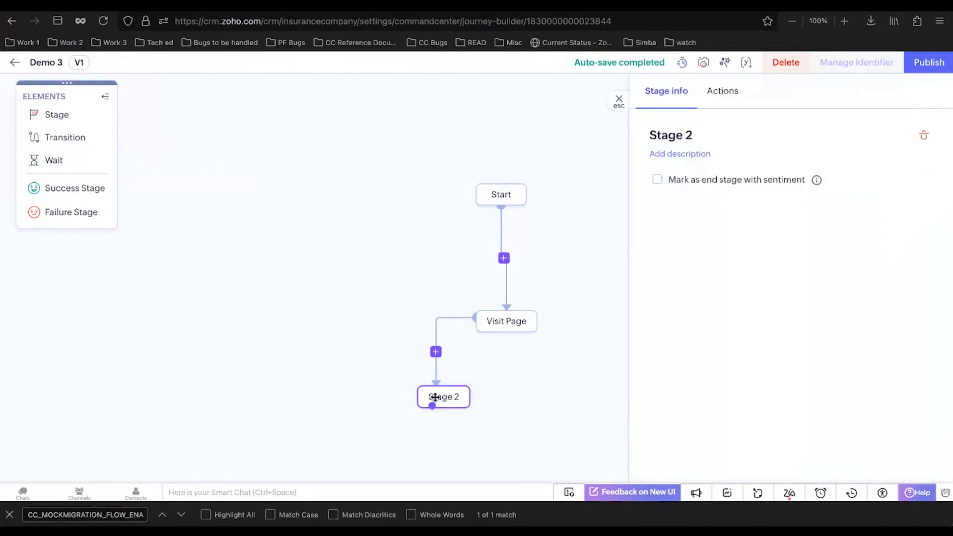
Step: Rename the second stage as Product Search and move it further left of Visit Page
double_click(435, 397)
text(Sear)
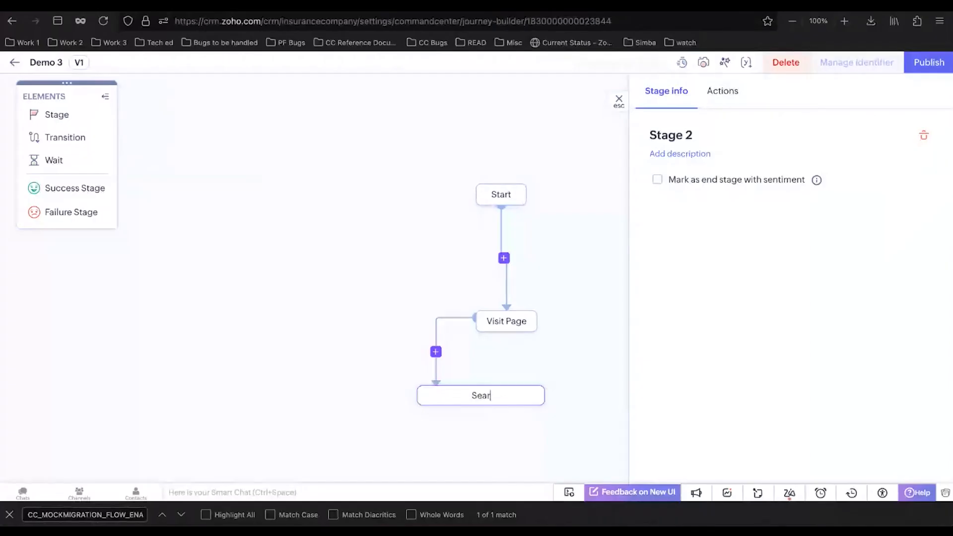
key(BackSpace)
key(BackSpace)
key(BackSpace)
key(BackSpace)
text(Product Search)
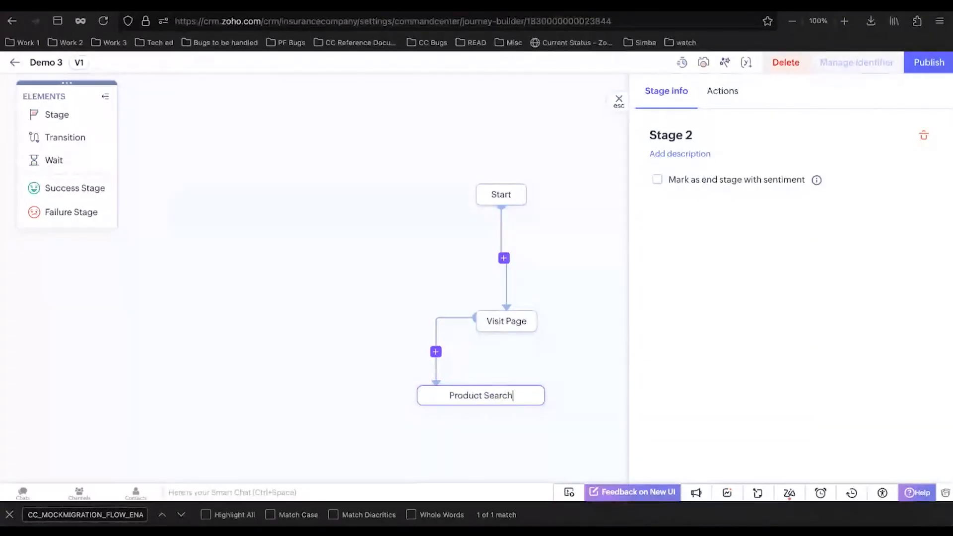
key(Return)
drag(472, 396, 405, 392)
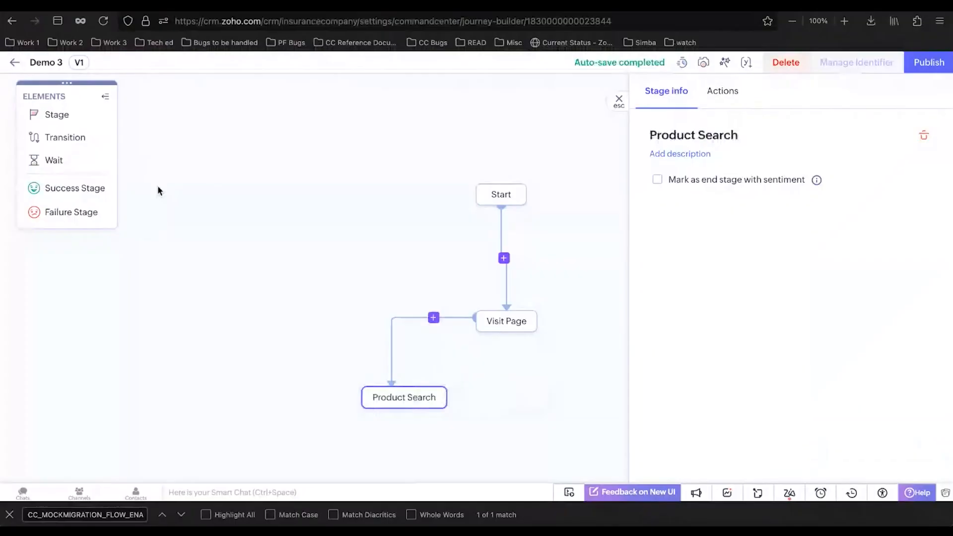
key(Escape)
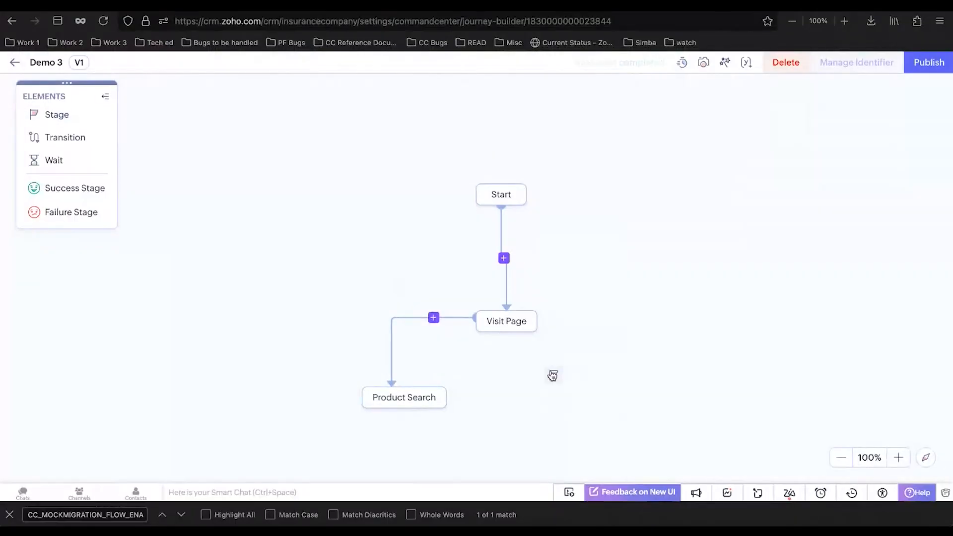
Step: Add a third stage to the right of Product Search, connected from it, and name it Product Comparison
drag(586, 355, 587, 355)
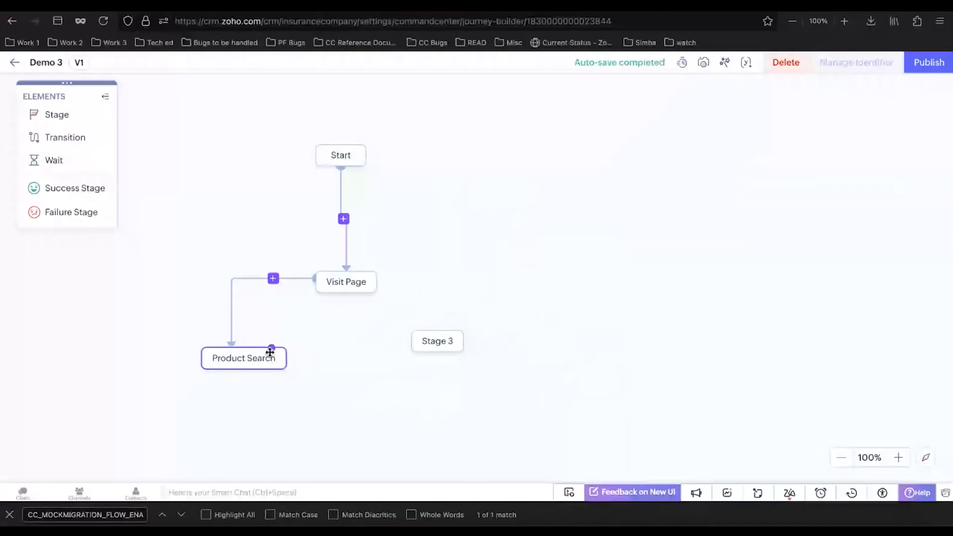
drag(285, 365, 433, 338)
double_click(437, 340)
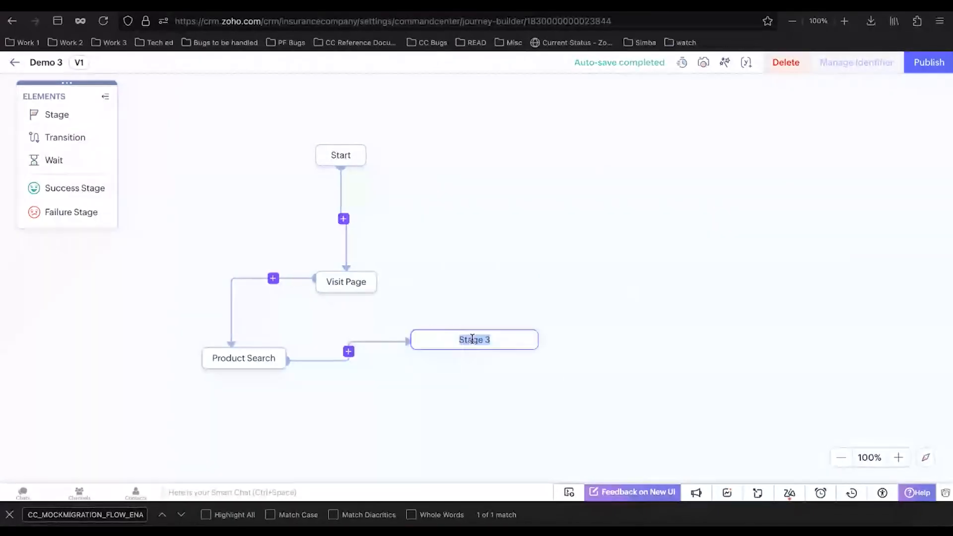
text(Proxuct)
key(BackSpace)
key(BackSpace)
key(BackSpace)
key(BackSpace)
text(duct Compan)
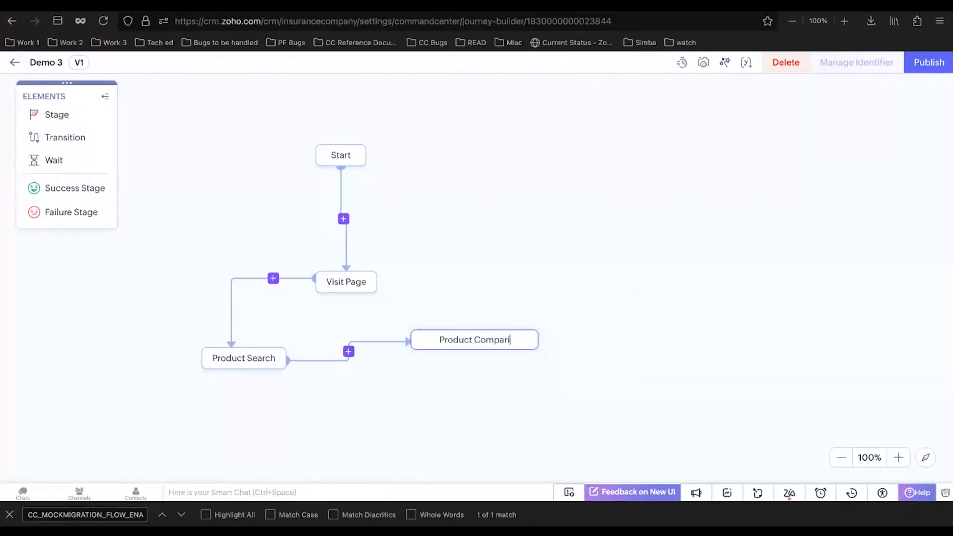
text(son)
click(465, 353)
Step: Add a fourth stage below Product Comparison, connected from it, and name it Added to Cart
scroll(393, 410, down, 2)
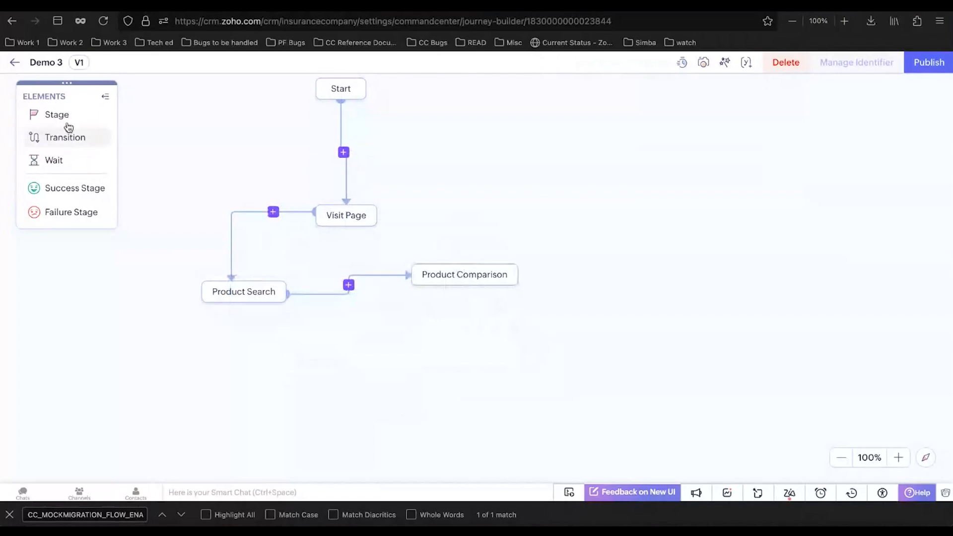
drag(67, 121, 426, 381)
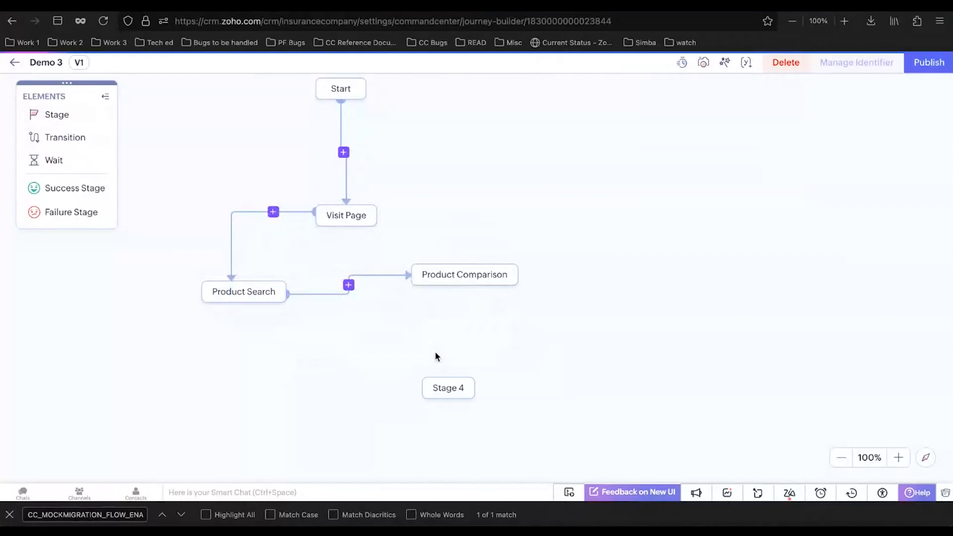
mouse_move(475, 288)
drag(475, 288, 443, 380)
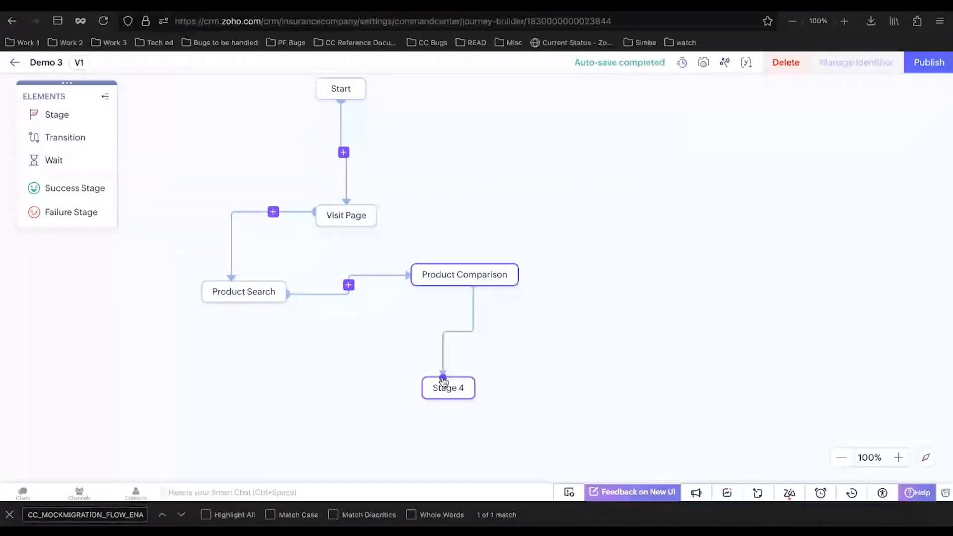
double_click(443, 384)
text(Adde)
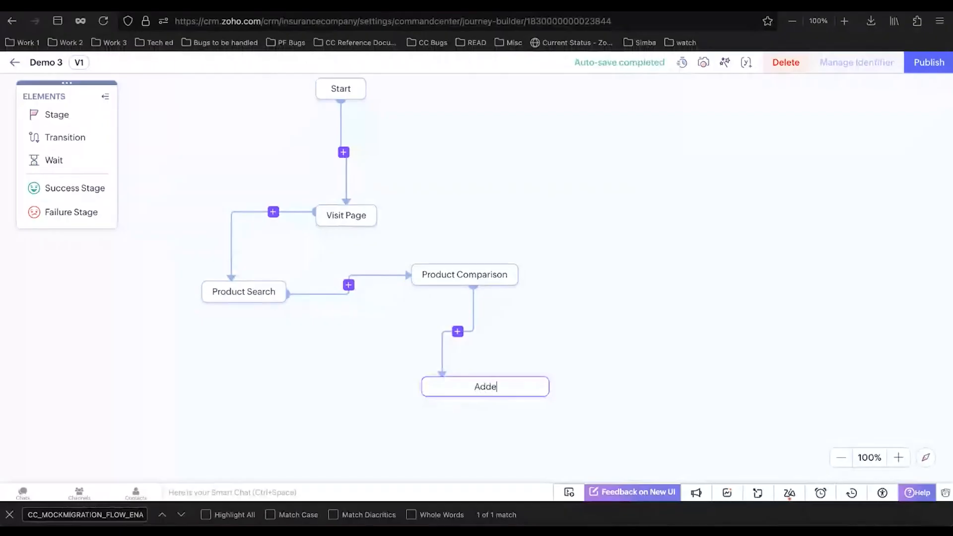
text(d to Cart)
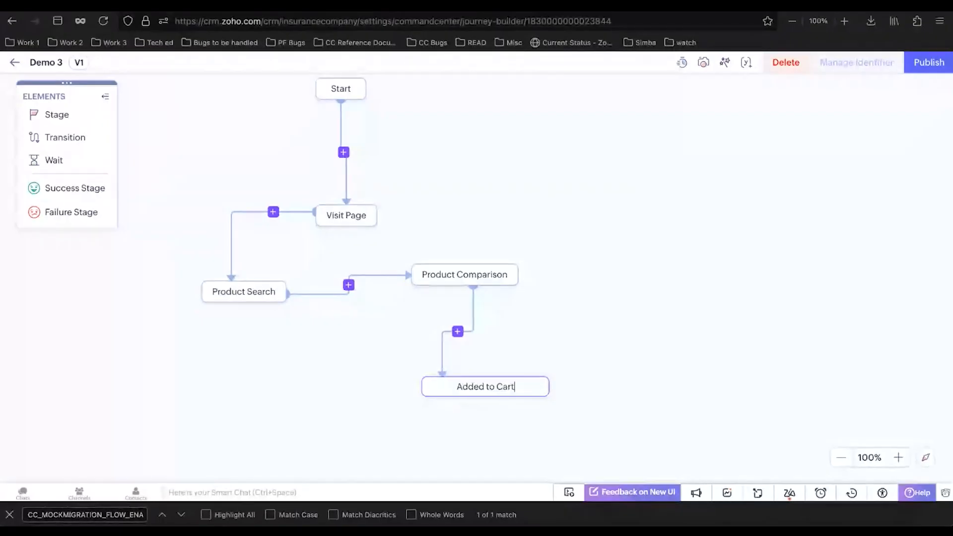
Step: Add a fifth stage up and to the right of Added to Cart, connected from it, and name it Payment Tried
key(Return)
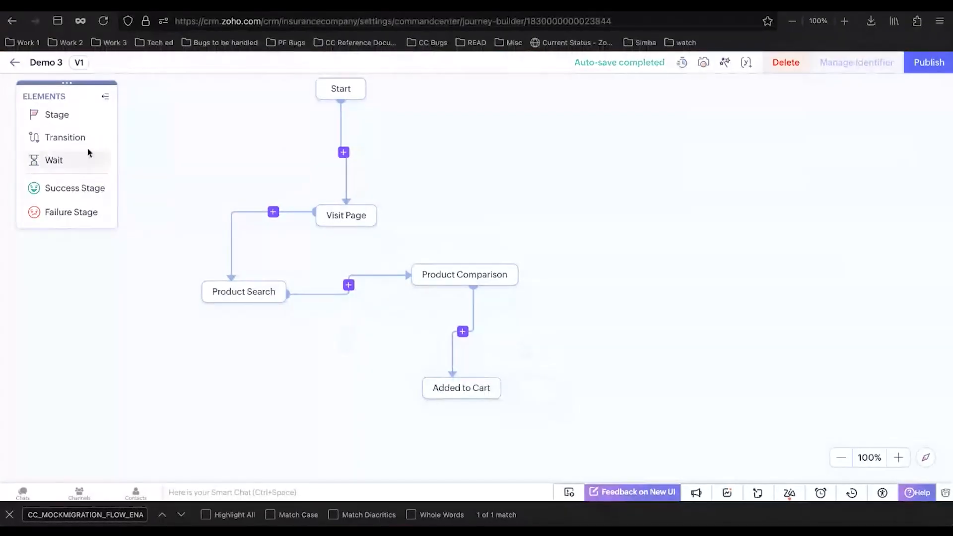
drag(64, 114, 597, 312)
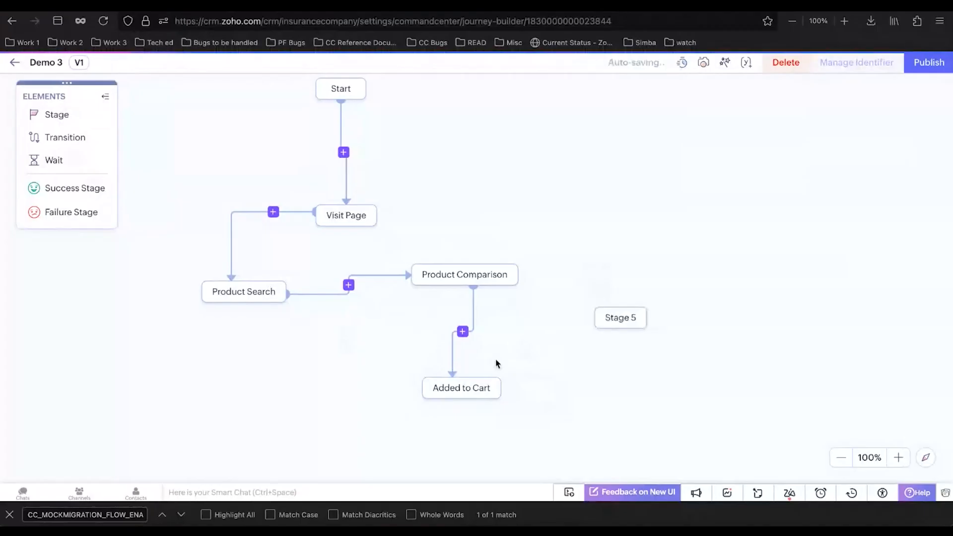
drag(485, 379, 612, 322)
double_click(615, 319)
text(Payment trie)
key(BackSpace)
key(BackSpace)
key(BackSpace)
key(BackSpace)
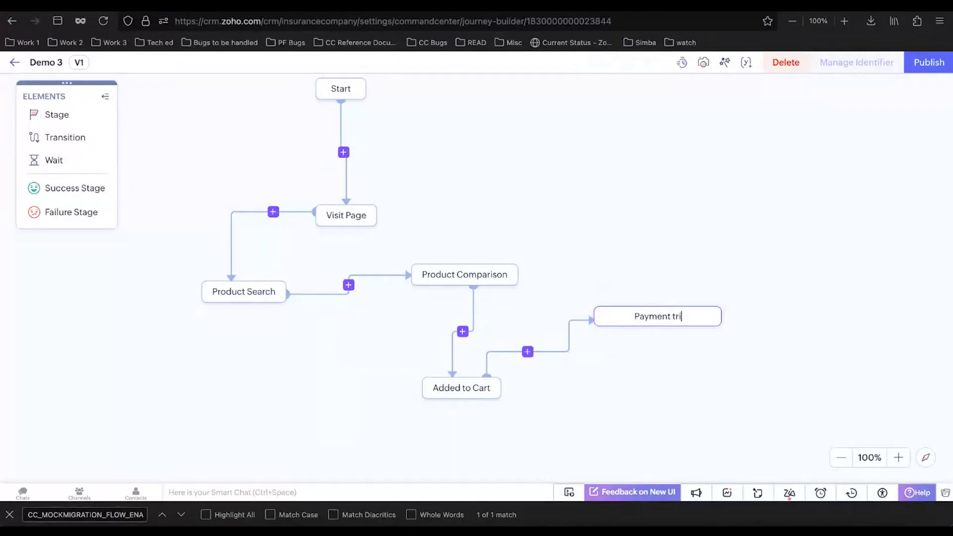
text(Tried)
click(677, 364)
Step: Add a sixth stage above and to the right of Payment Tried, connected from it, and name it Payment Success
scroll(668, 362, right, 3)
scroll(660, 362, down, 2)
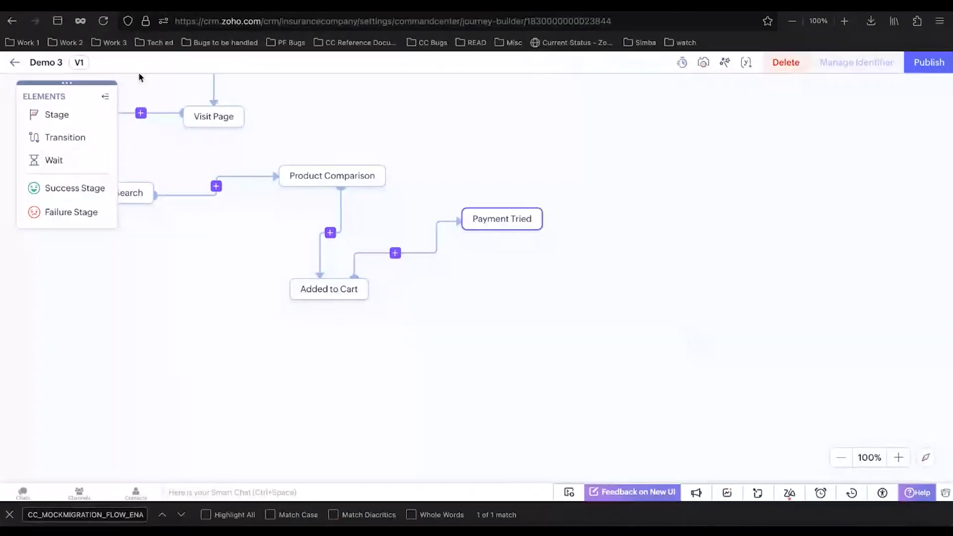
drag(617, 149, 618, 151)
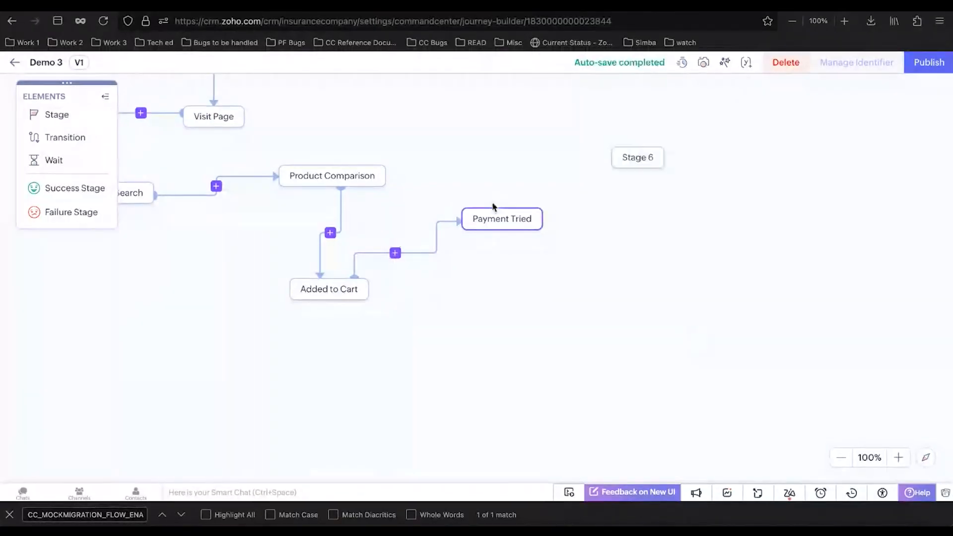
drag(503, 208, 614, 157)
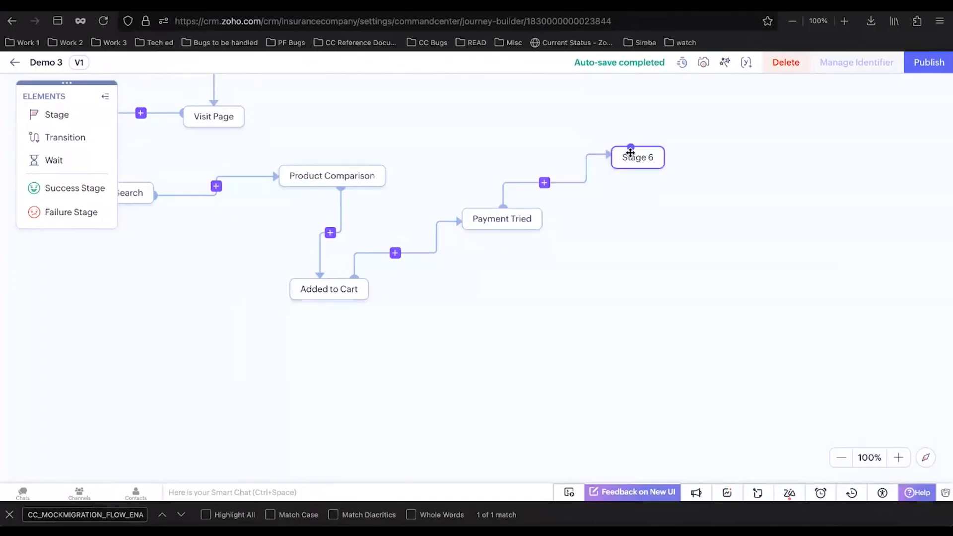
click(632, 156)
key(ctrl+a)
text(Payment S)
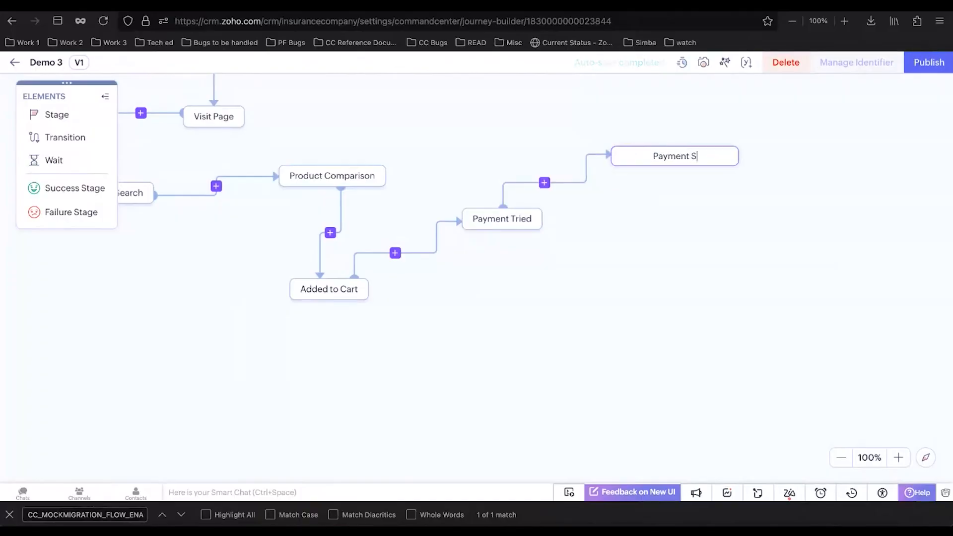
text(uccess)
key(Return)
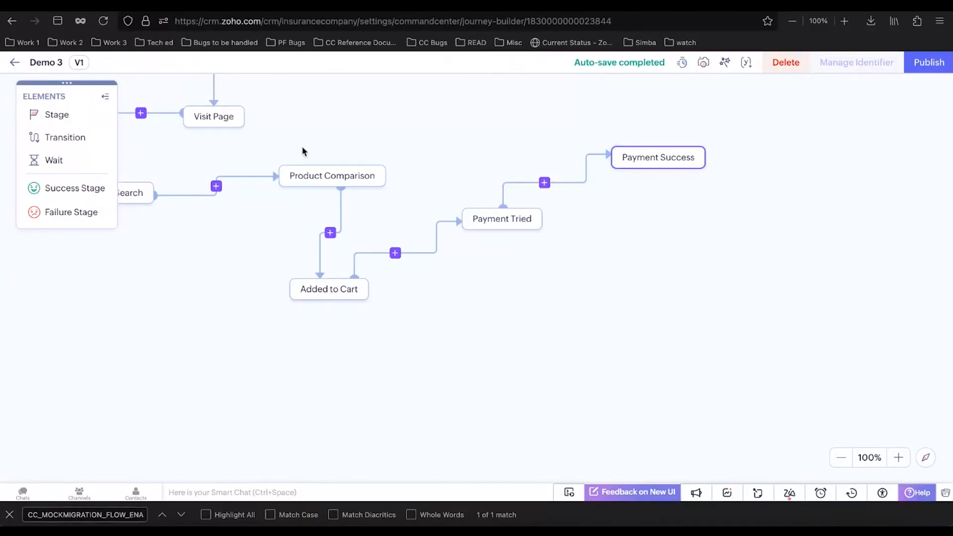
Step: Add a seventh stage below and to the right of Payment Tried, connected from it, and name it Payment Failed
click(639, 264)
drag(516, 231, 651, 276)
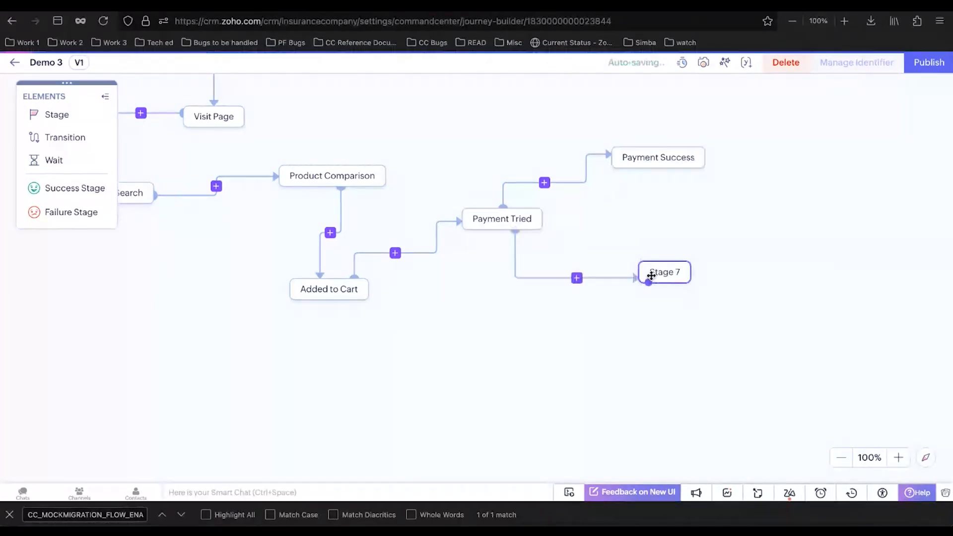
double_click(651, 276)
text(Payment Failed)
key(Return)
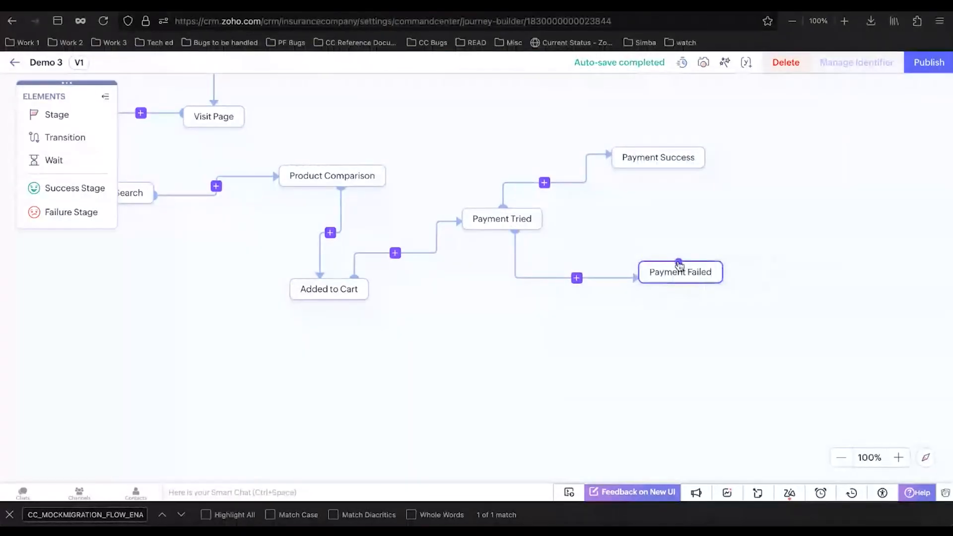
Step: Draw connections from Payment Failed up to Payment Success and from Product Search to Added to Cart
drag(678, 262, 662, 170)
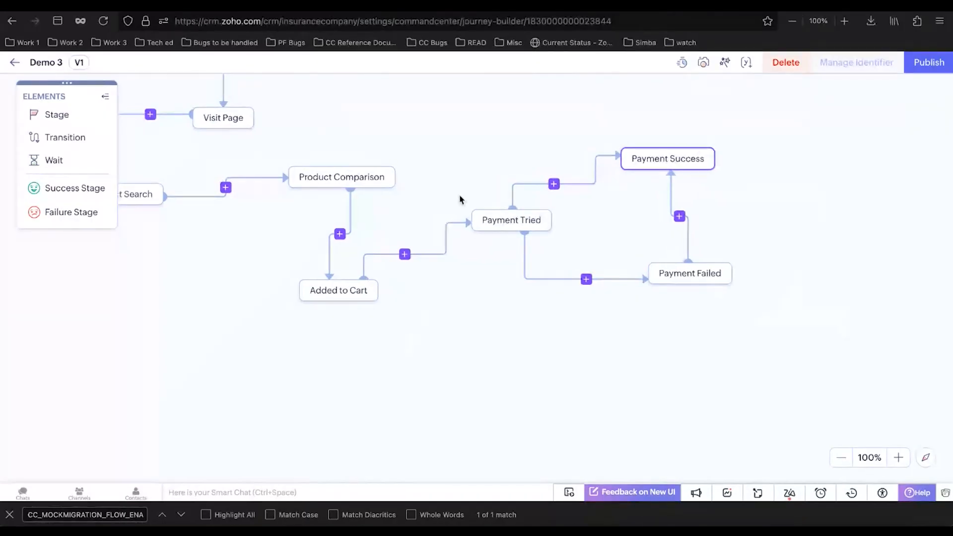
scroll(460, 199, left, 5)
scroll(460, 199, up, 3)
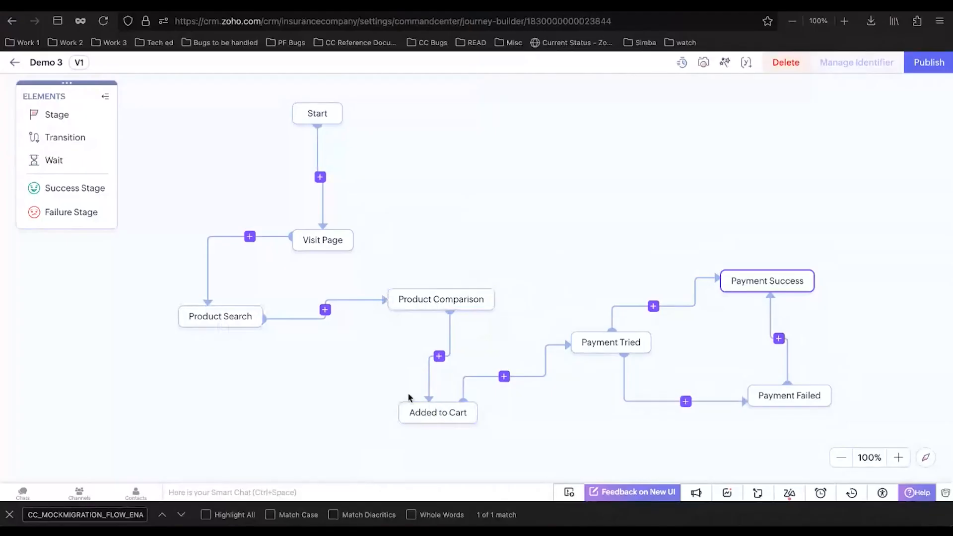
scroll(408, 396, down, 5)
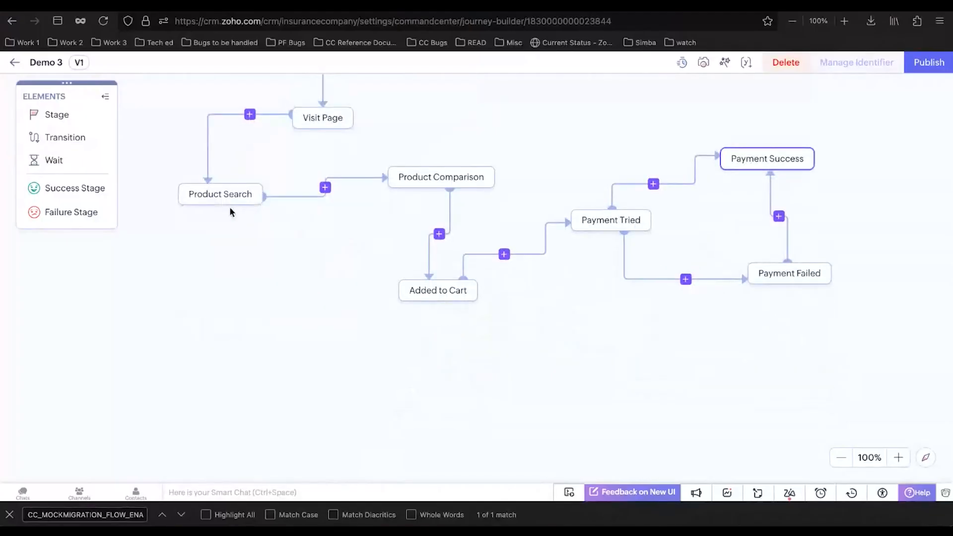
drag(231, 206, 401, 298)
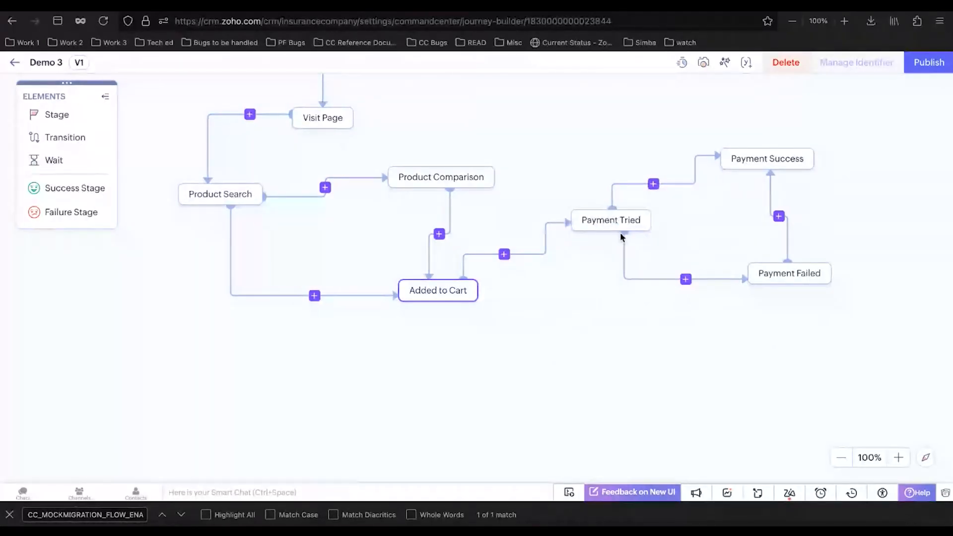
Step: Add an eighth stage below Added to Cart, connected from it, and name it Product Enquiry
drag(69, 111, 434, 368)
drag(440, 302, 449, 366)
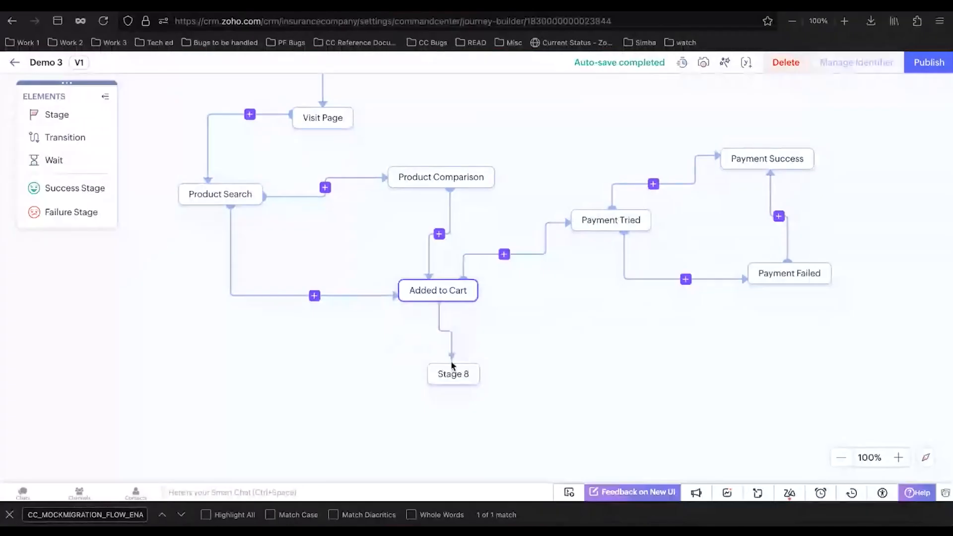
double_click(455, 374)
text(Produ)
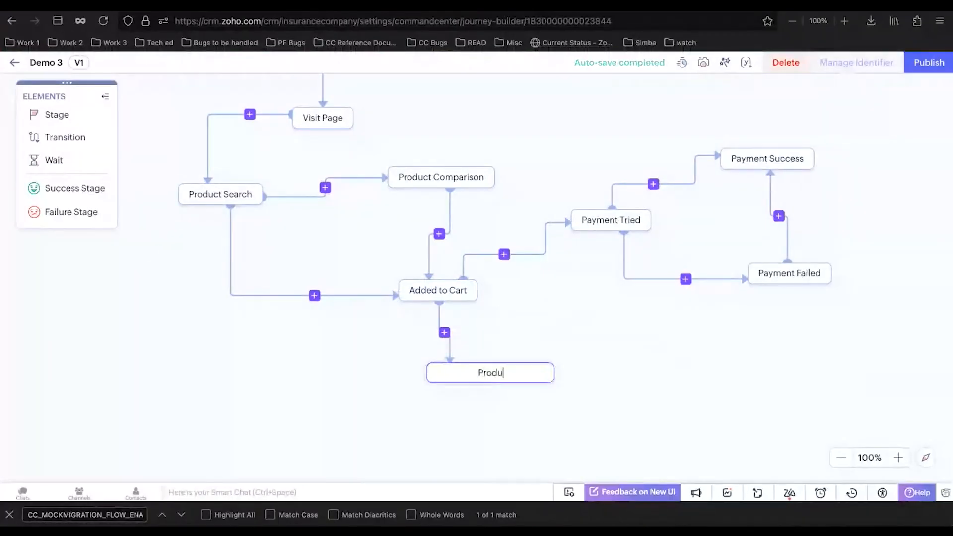
text(ct Wueri)
key(BackSpace)
key(BackSpace)
key(BackSpace)
key(BackSpace)
key(BackSpace)
text(Q)
key(BackSpace)
text(Enquiry)
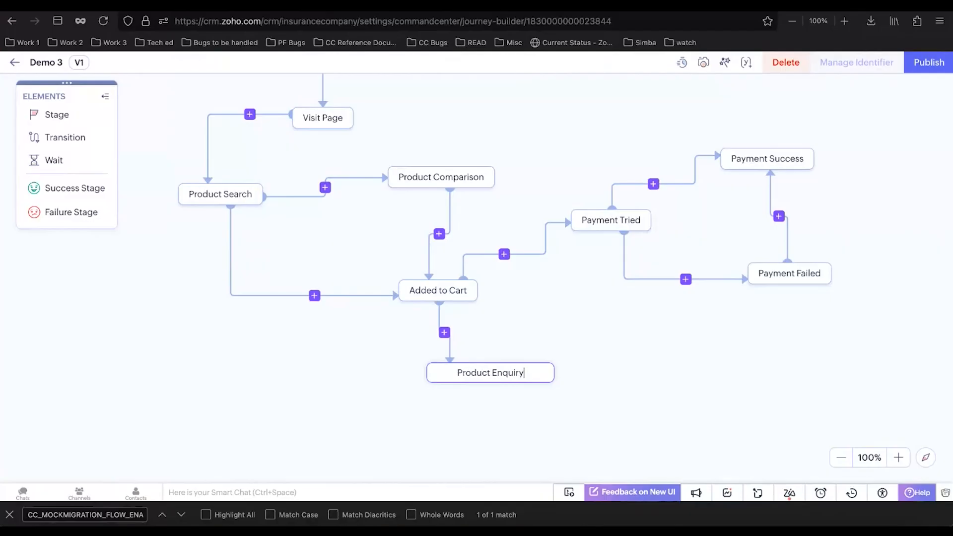
key(Return)
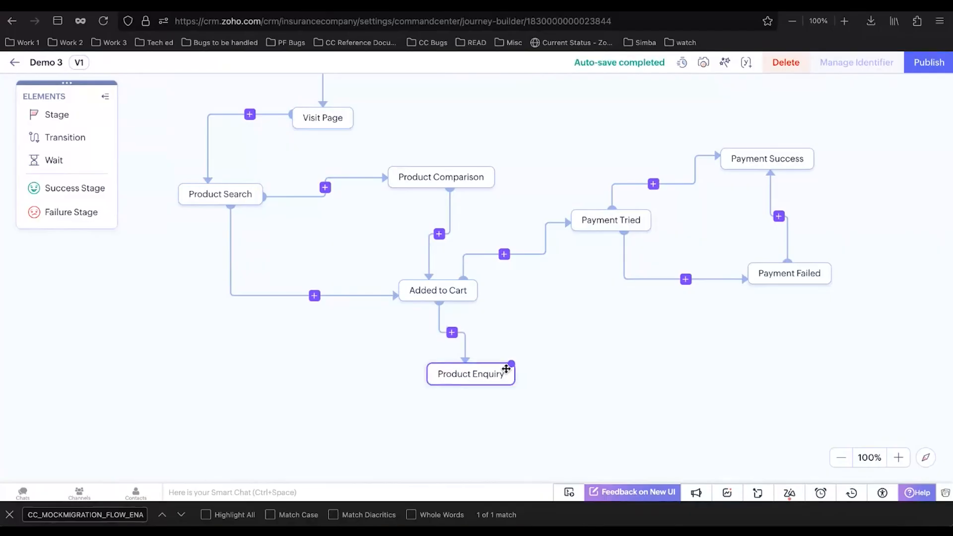
Step: Connect Product Enquiry to Payment Tried, and add a stage named Lost Lead to the left of Product Enquiry, connected from it
mouse_move(493, 363)
mouse_down()
mouse_move(614, 234)
mouse_move(597, 230)
mouse_up()
drag(468, 374, 450, 374)
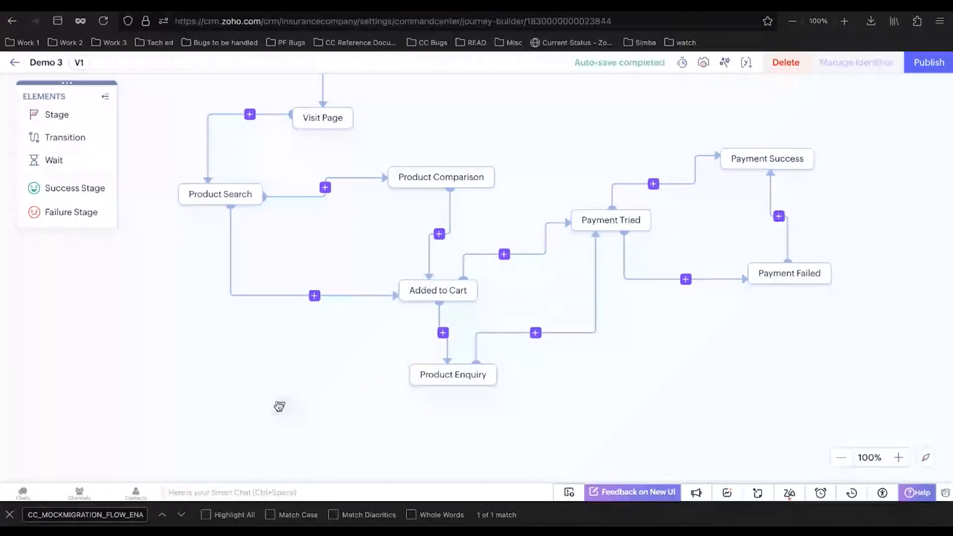
drag(280, 407, 298, 386)
drag(410, 375, 264, 395)
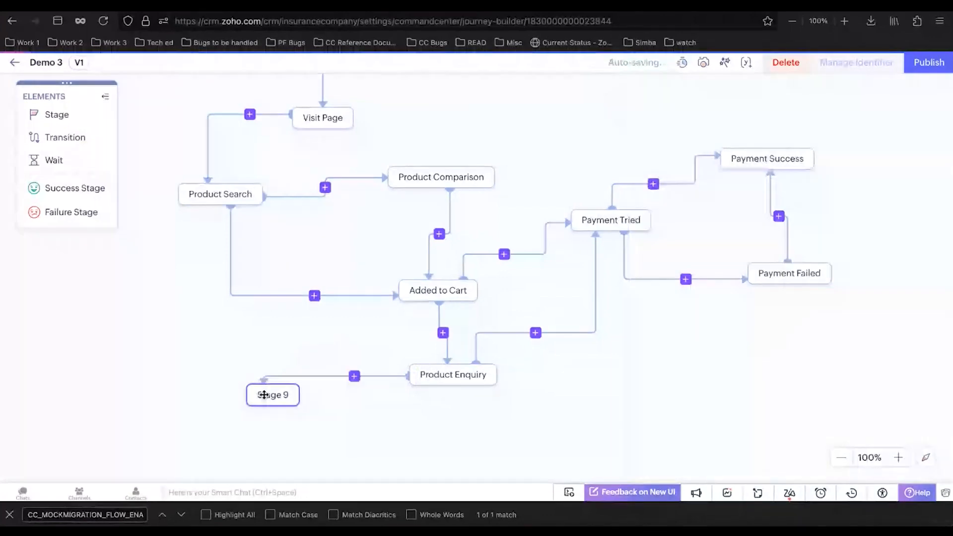
double_click(265, 395)
text(Lost Lead)
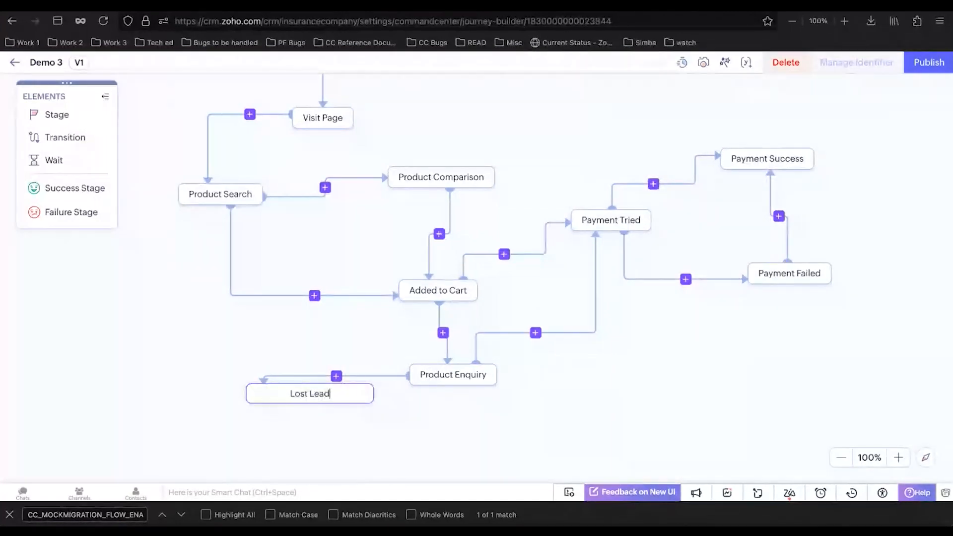
click(285, 418)
Step: Examine the whole Demo 3 journey, from Start through the cart and payment stages to Lost Lead
scroll(469, 259, down, 3)
scroll(471, 263, up, 1)
scroll(571, 154, up, 1)
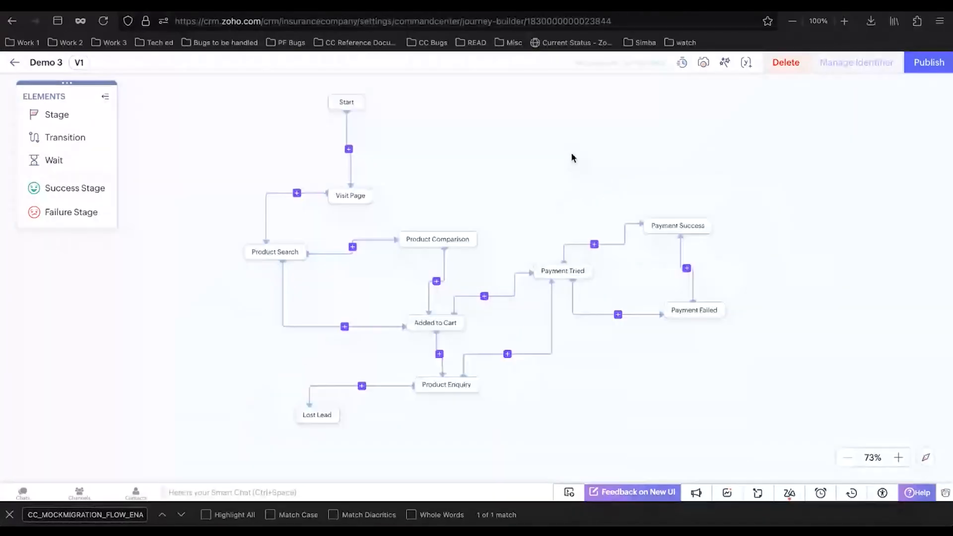
scroll(571, 158, right, 1)
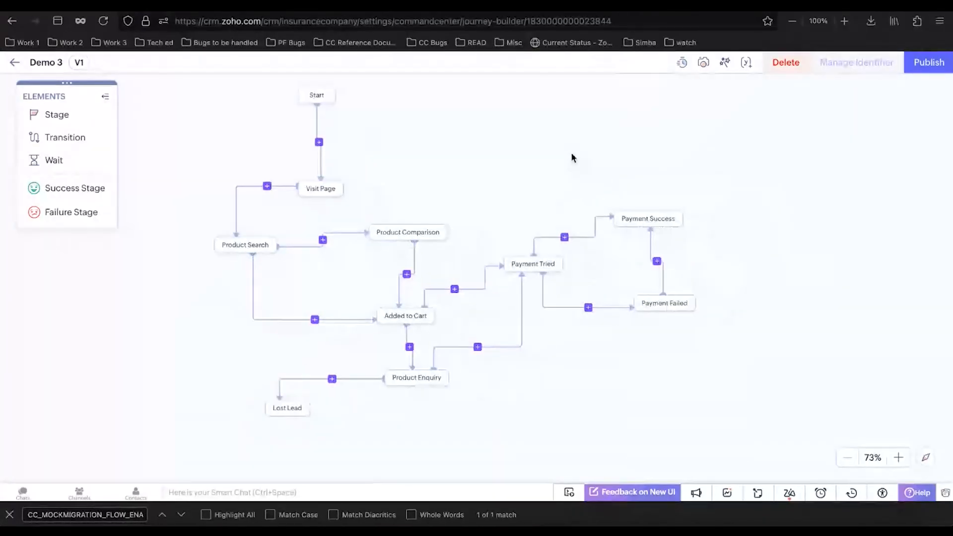
scroll(396, 266, down, 5)
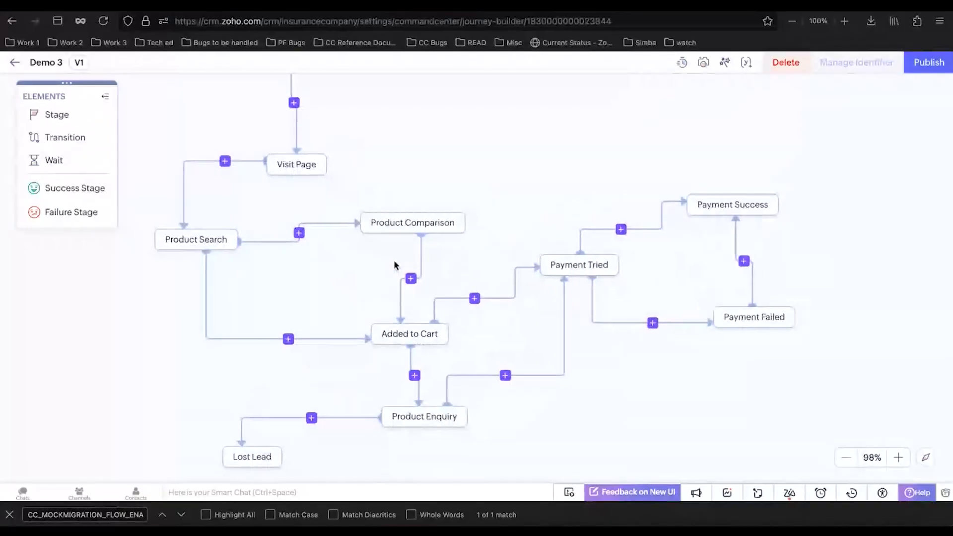
scroll(395, 260, down, 5)
scroll(395, 261, up, 1)
scroll(394, 261, down, 2)
scroll(394, 260, up, 2)
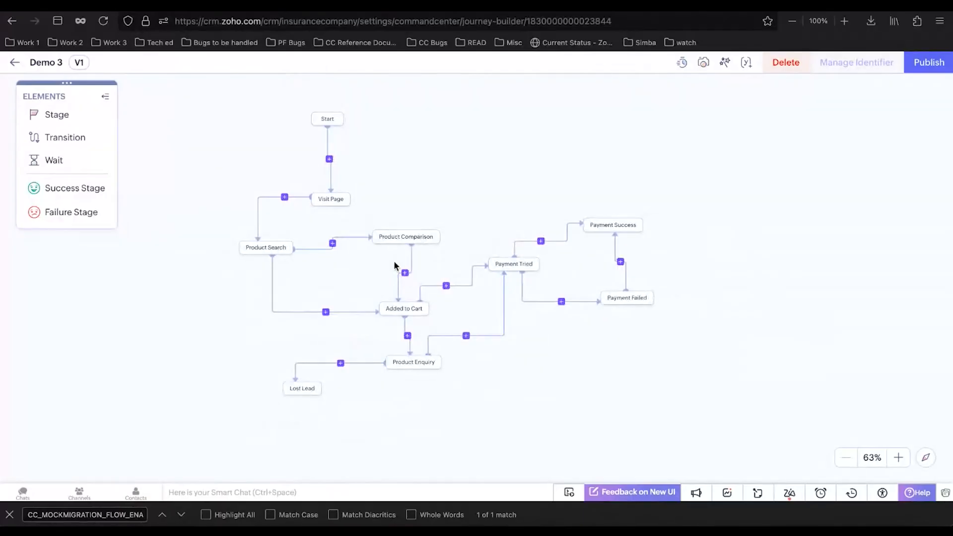
scroll(394, 261, down, 2)
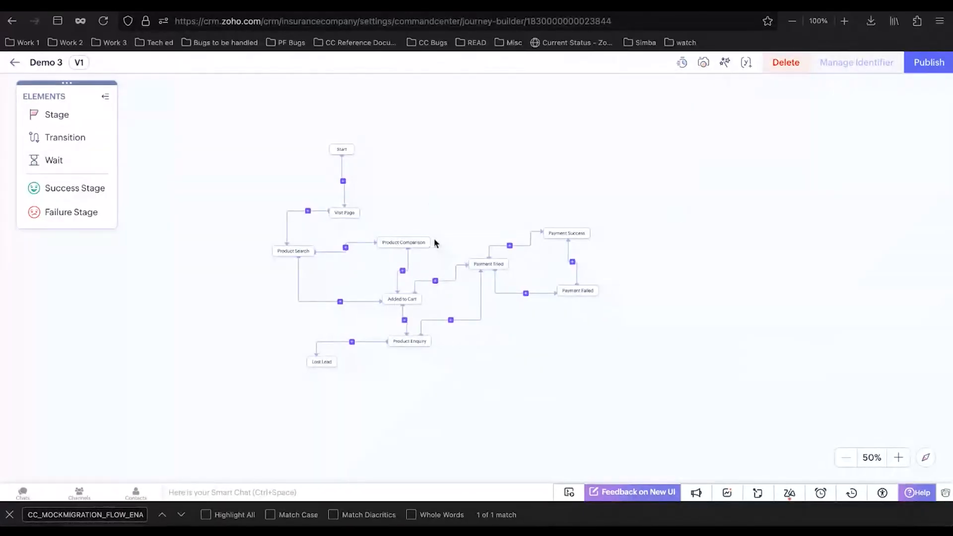
scroll(434, 243, up, 3)
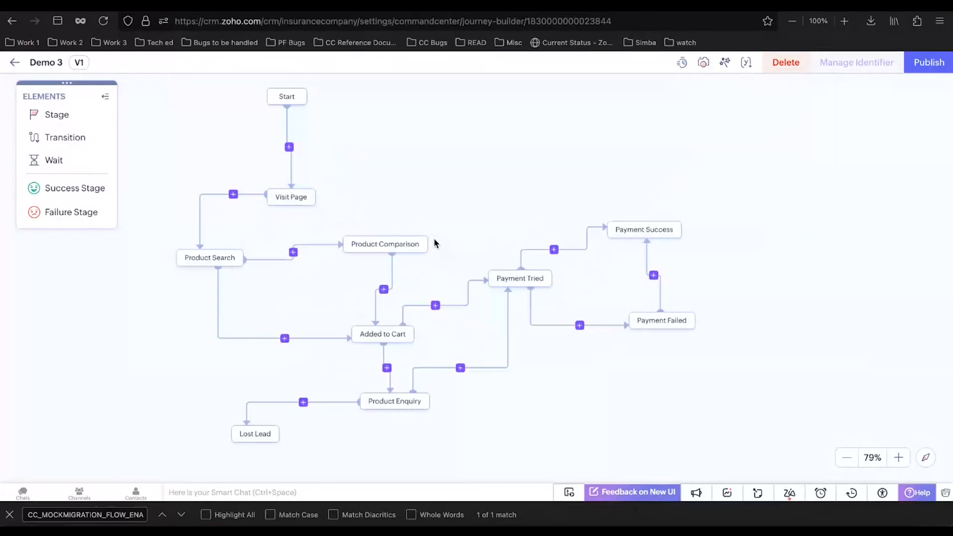
scroll(435, 243, up, 3)
scroll(434, 242, down, 2)
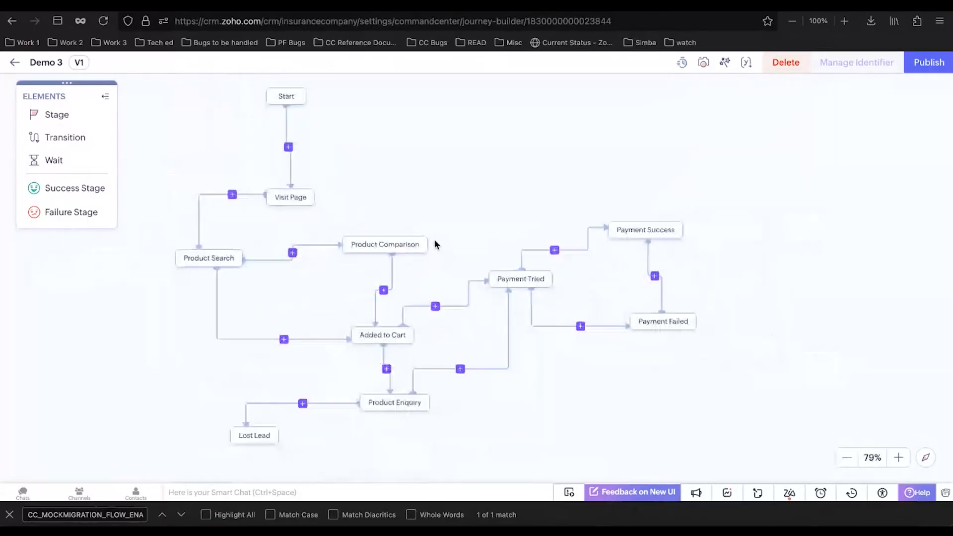
scroll(435, 244, down, 3)
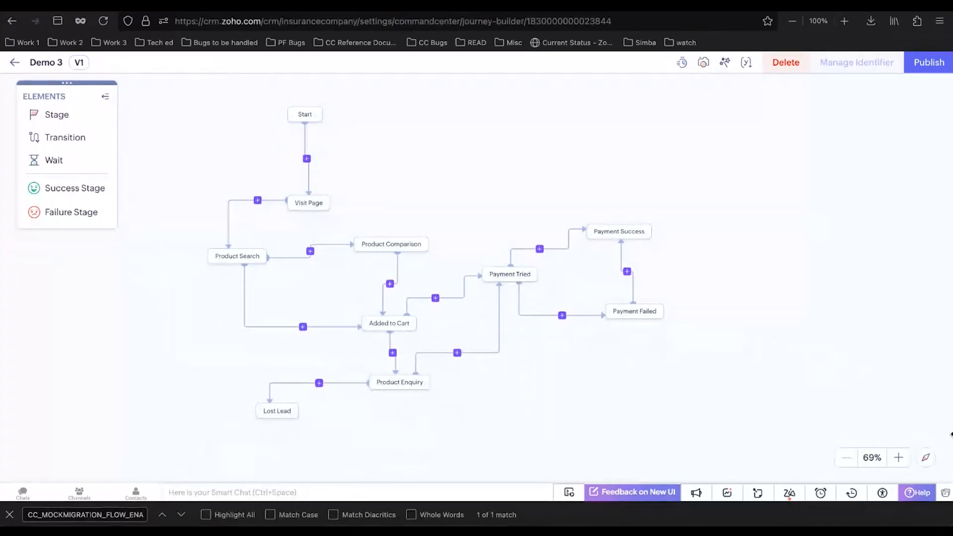
mouse_move(822, 363)
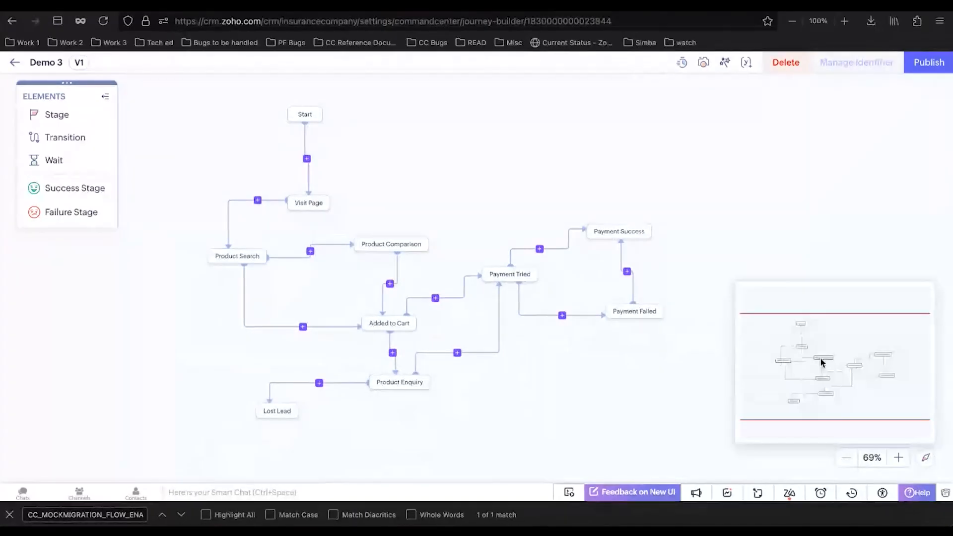
scroll(838, 371, up, 3)
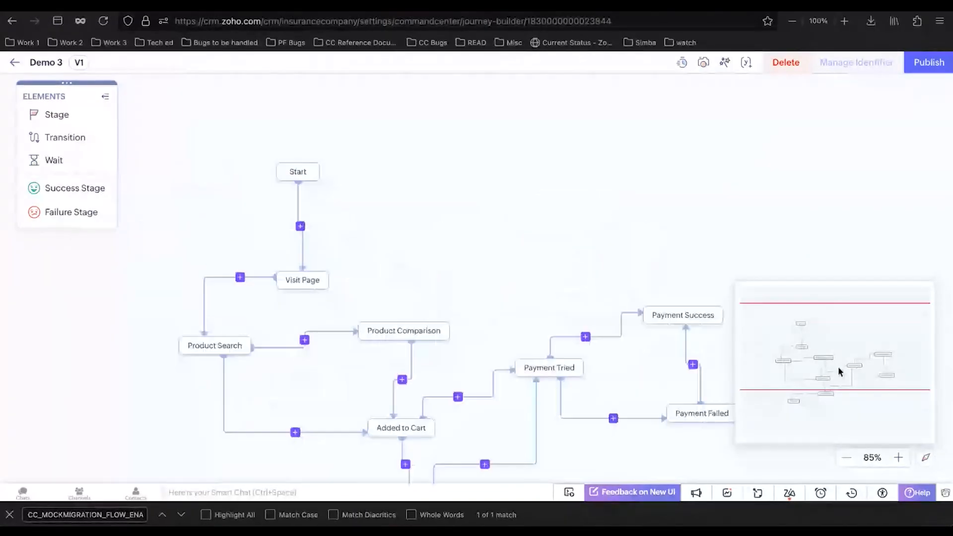
click(838, 367)
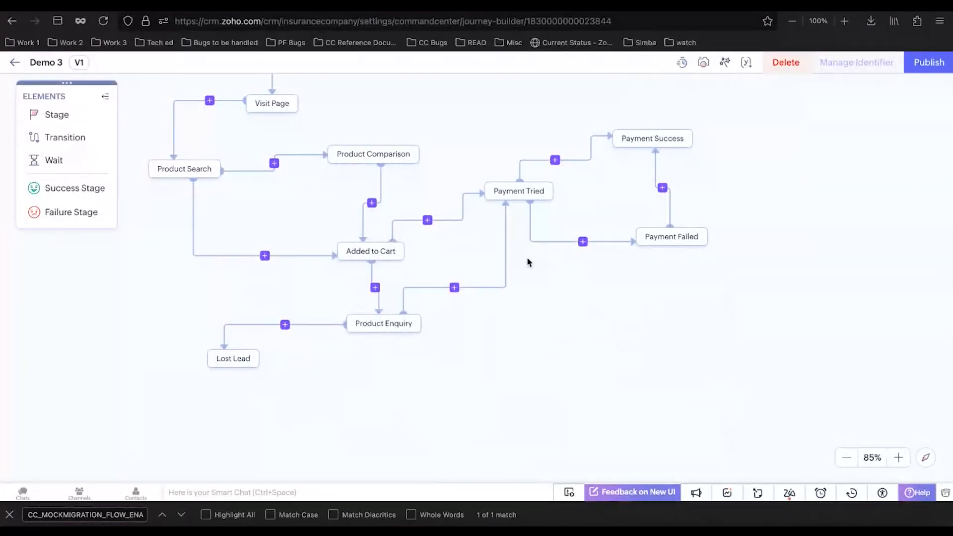
scroll(445, 110, down, 4)
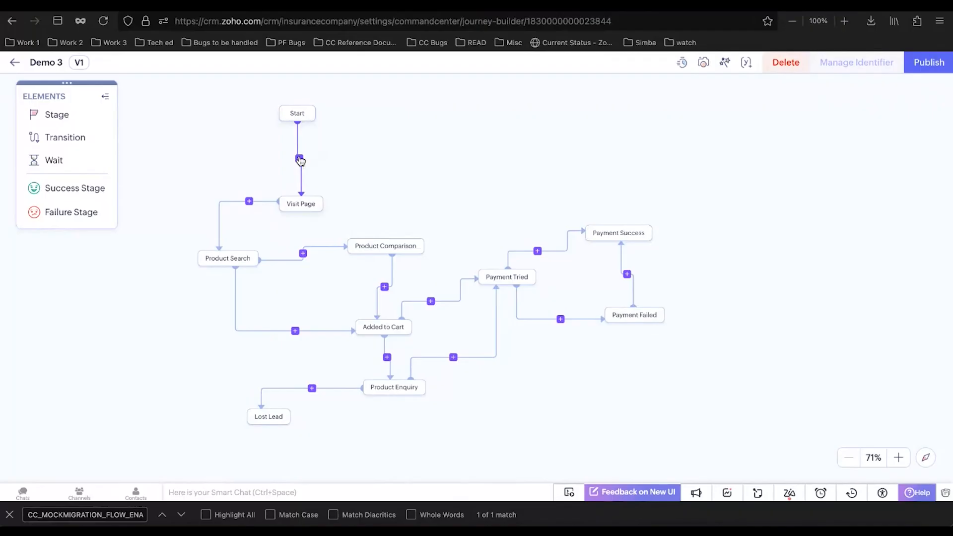
Step: Open the signal choices for the Start to Visit Page connection, and check the Followup Email workflow rule's record action trigger options
click(300, 159)
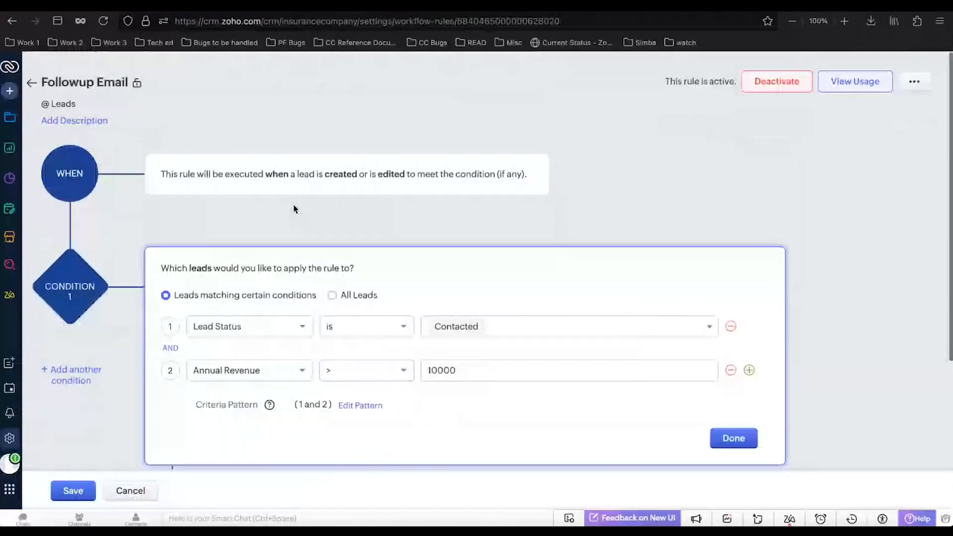
click(360, 174)
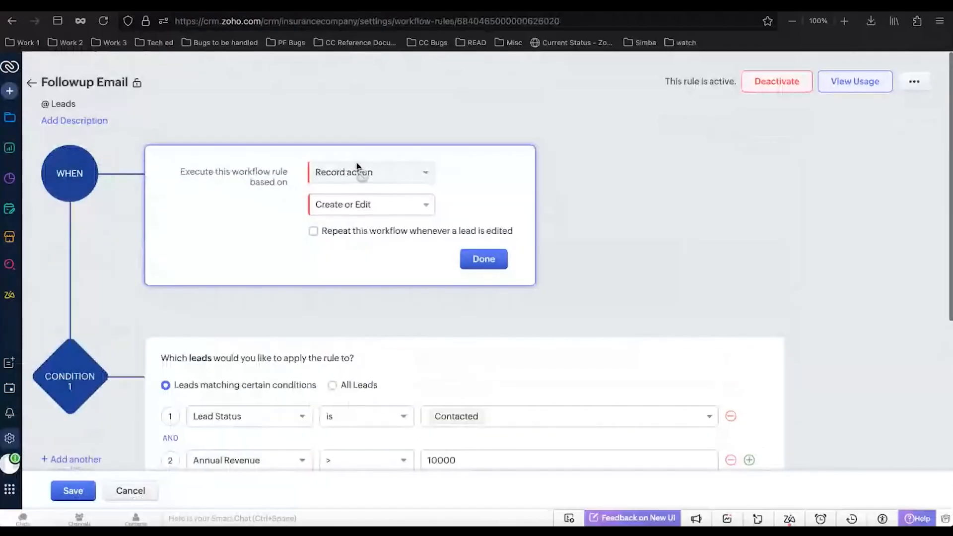
click(372, 205)
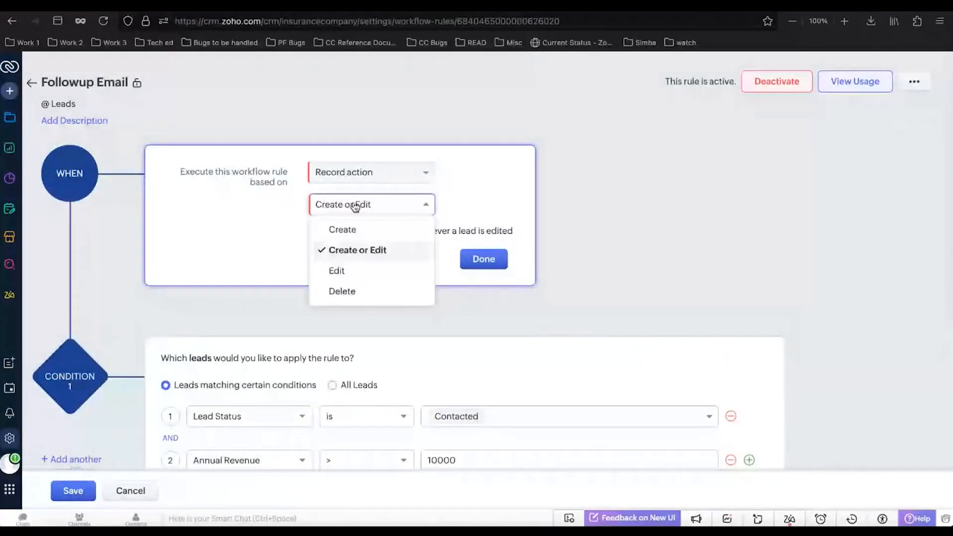
click(290, 256)
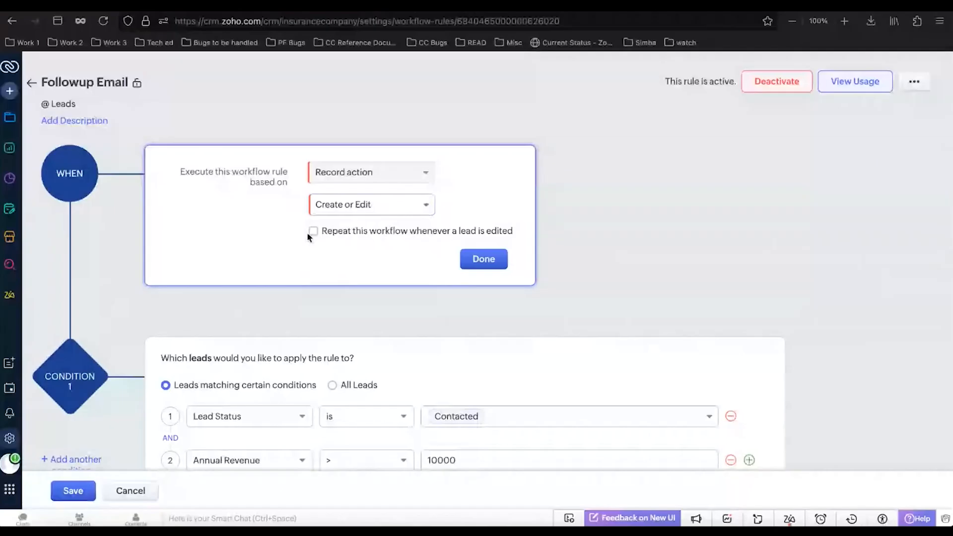
Step: Return to the Demo 3 journey and browse the Zoho CRM signals available for the Start to Visit Page connection
click(422, 13)
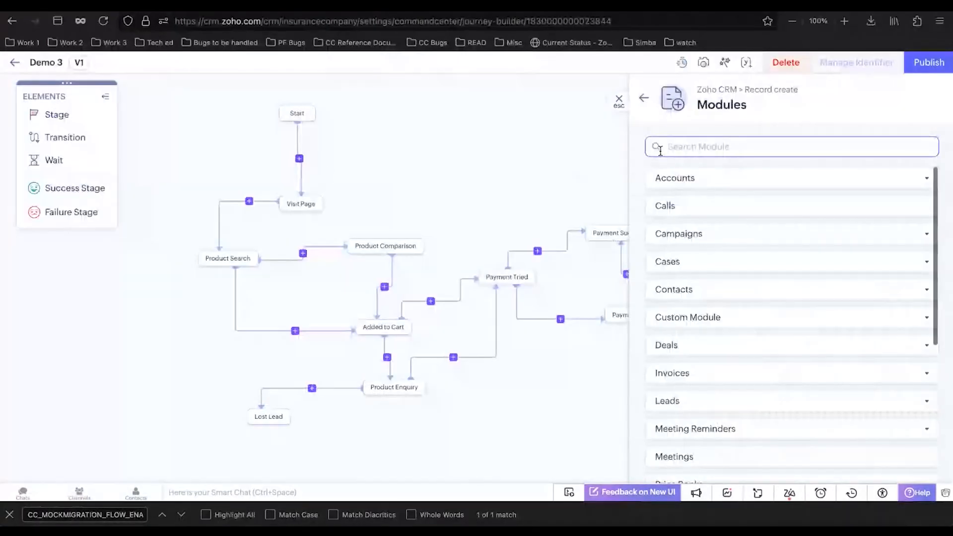
scroll(705, 287, down, 1)
click(706, 291)
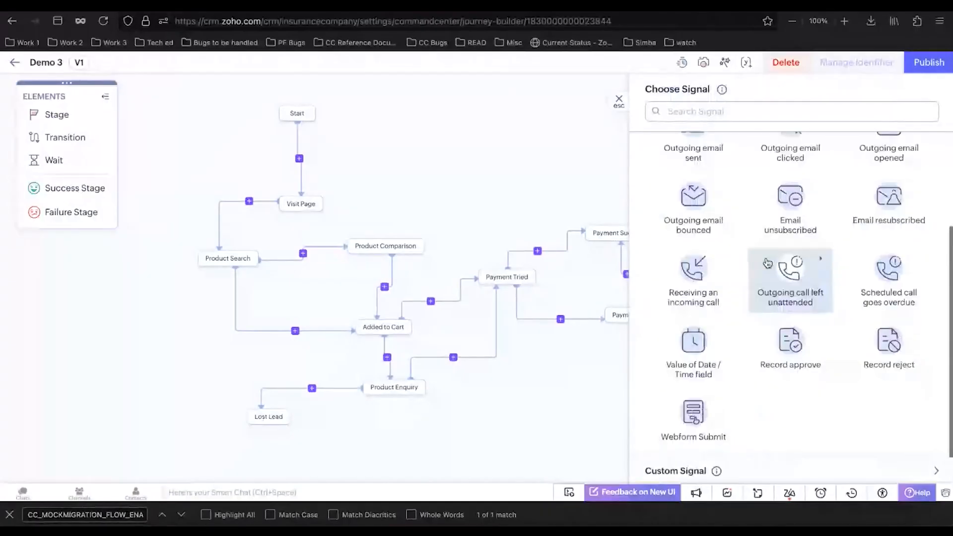
scroll(768, 263, up, 3)
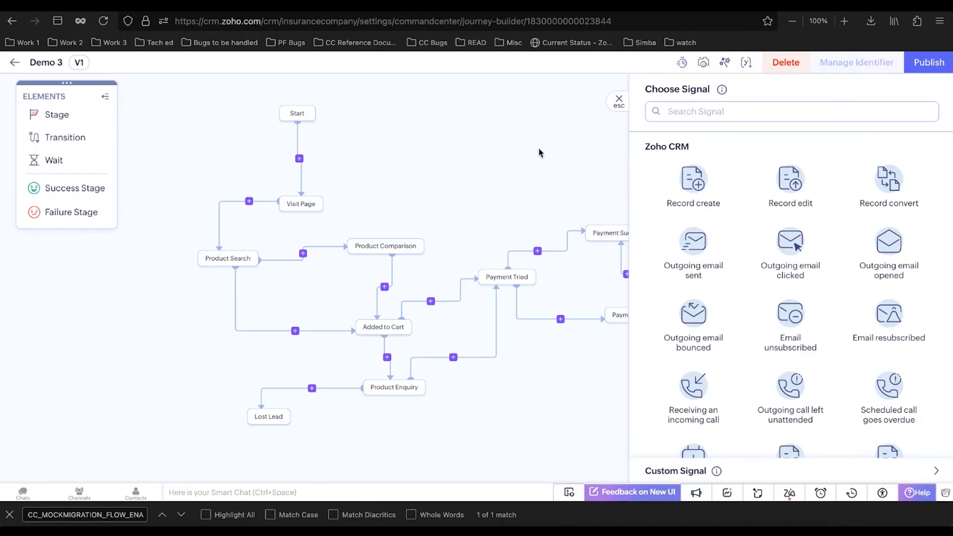
Step: Add a transition between Start and Visit Page triggered by the Record create signal for the Leads module with Any Layout
click(715, 180)
click(709, 149)
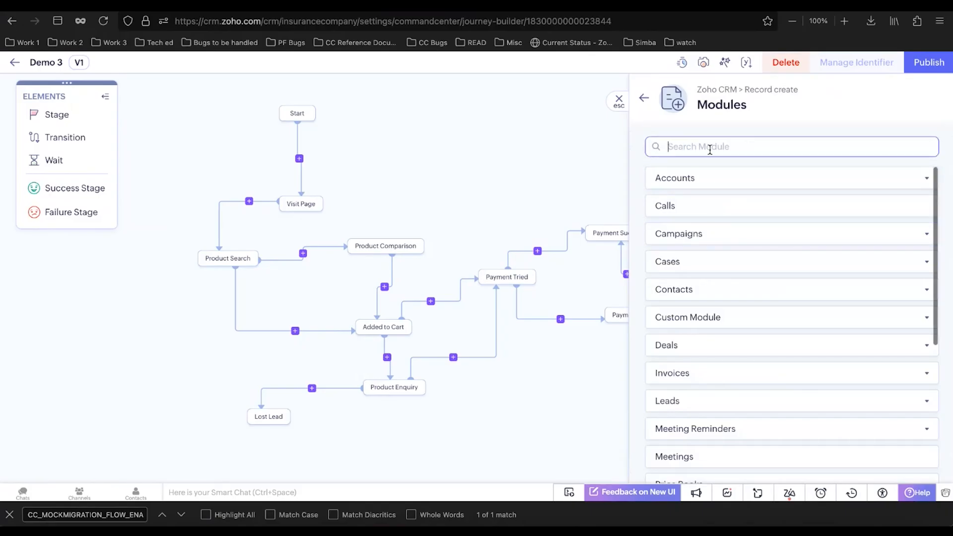
text(lead)
click(703, 180)
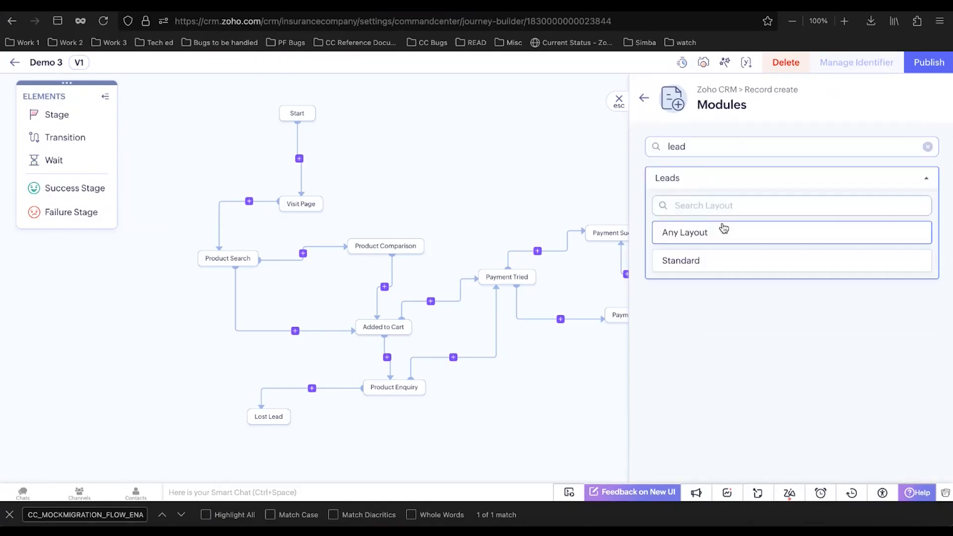
click(695, 232)
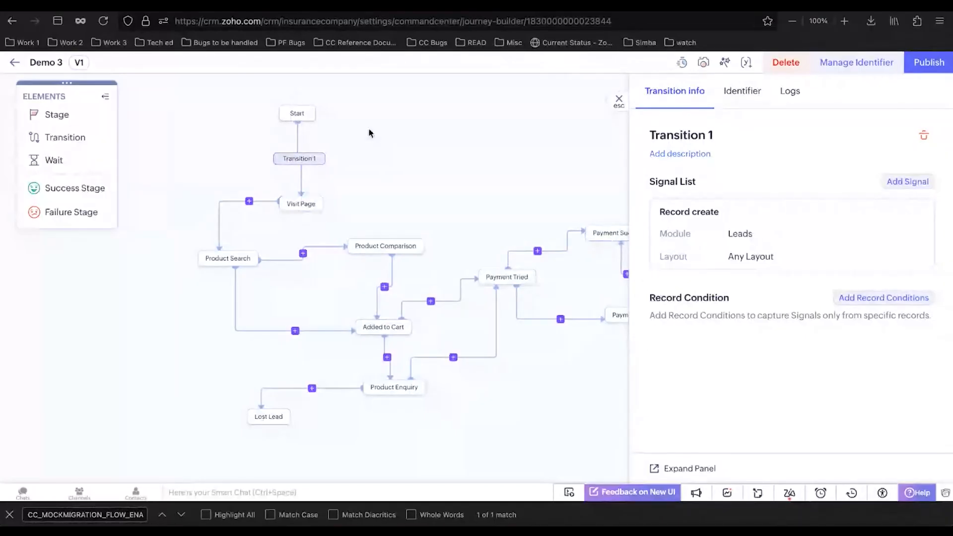
Step: Compare the Visit Page stage's settings with the signal details of the transition leading into it
click(308, 198)
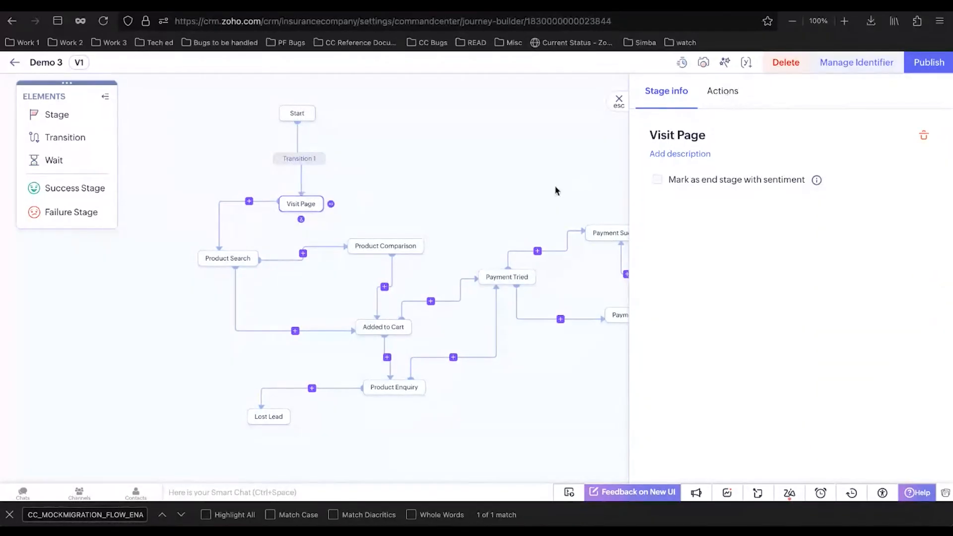
click(300, 159)
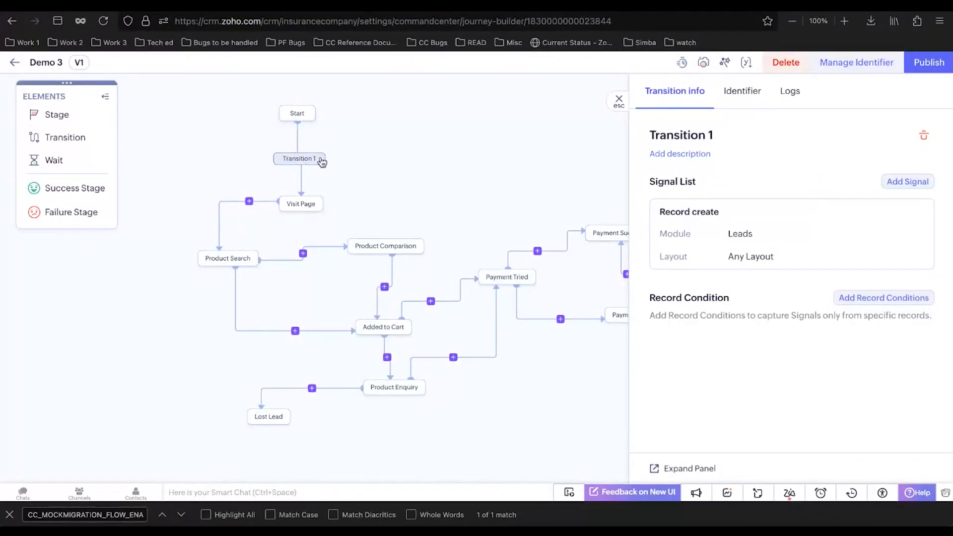
click(296, 203)
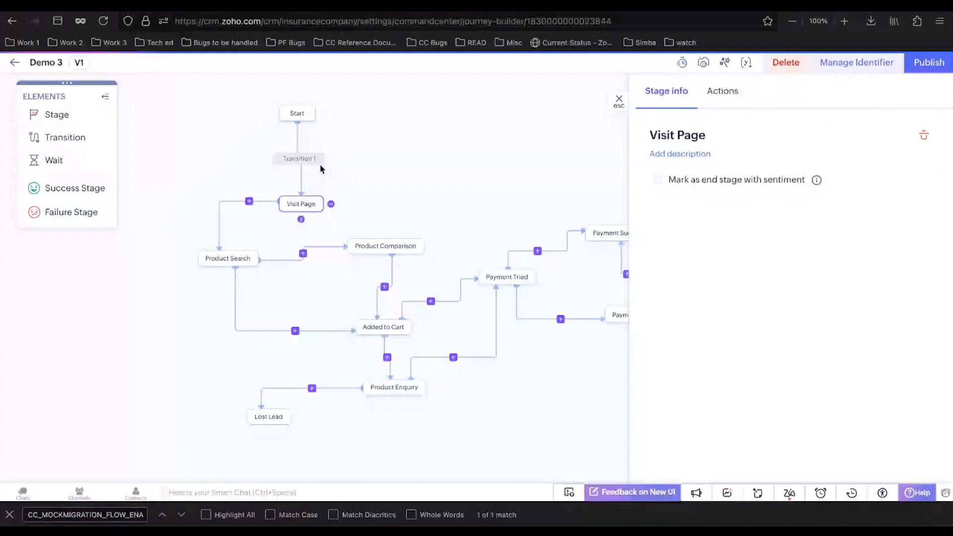
click(319, 165)
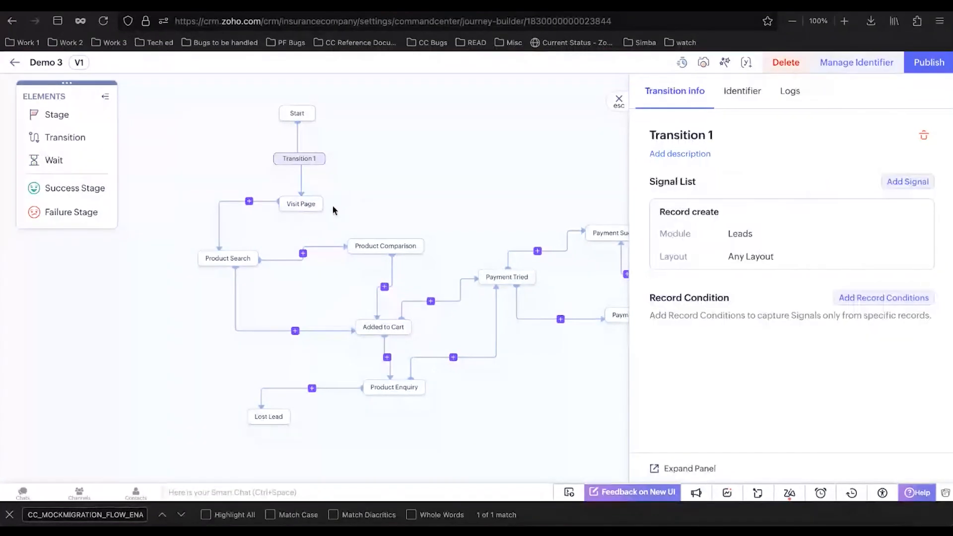
scroll(333, 210, up, 3)
Step: Start a new action group for Leads on the Visit Page stage and review the instant action types it offers
click(303, 368)
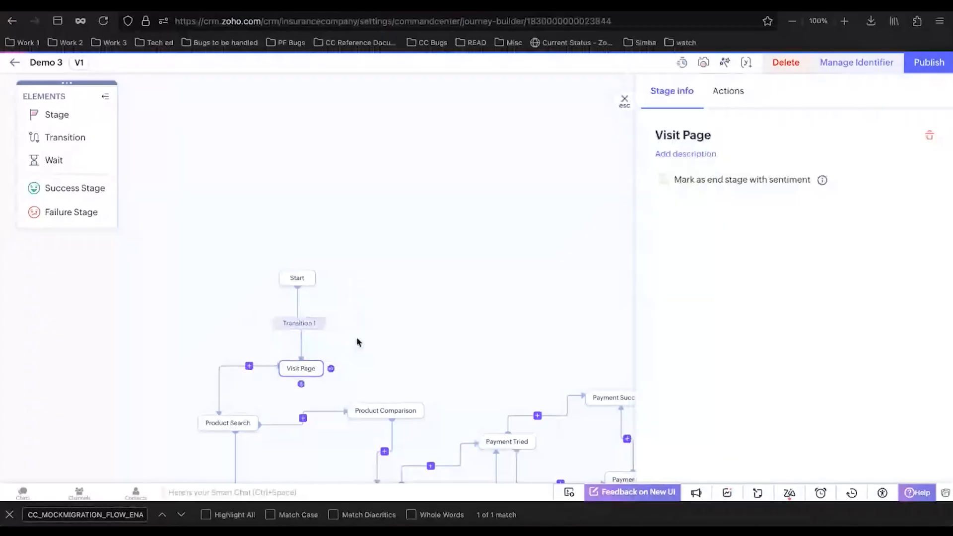
click(725, 92)
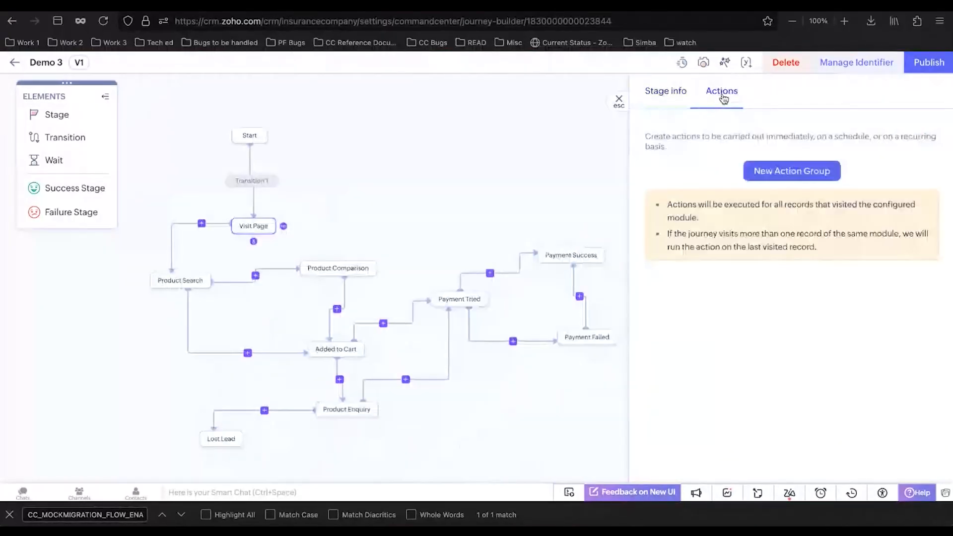
click(777, 172)
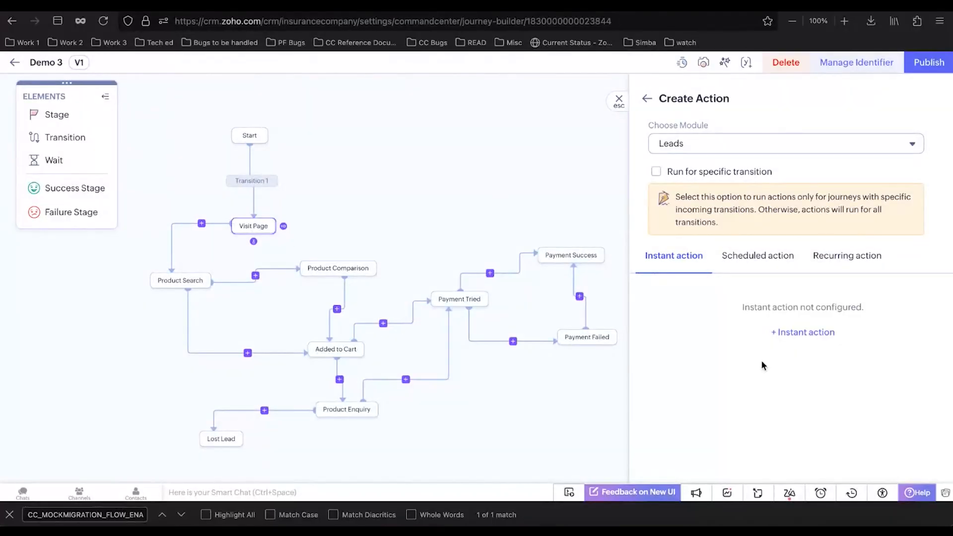
click(774, 333)
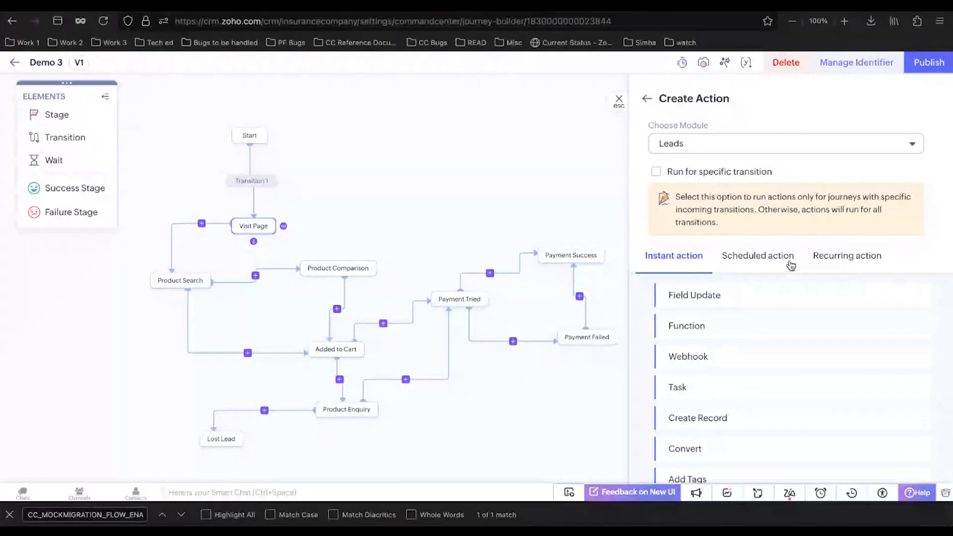
scroll(740, 218, down, 1)
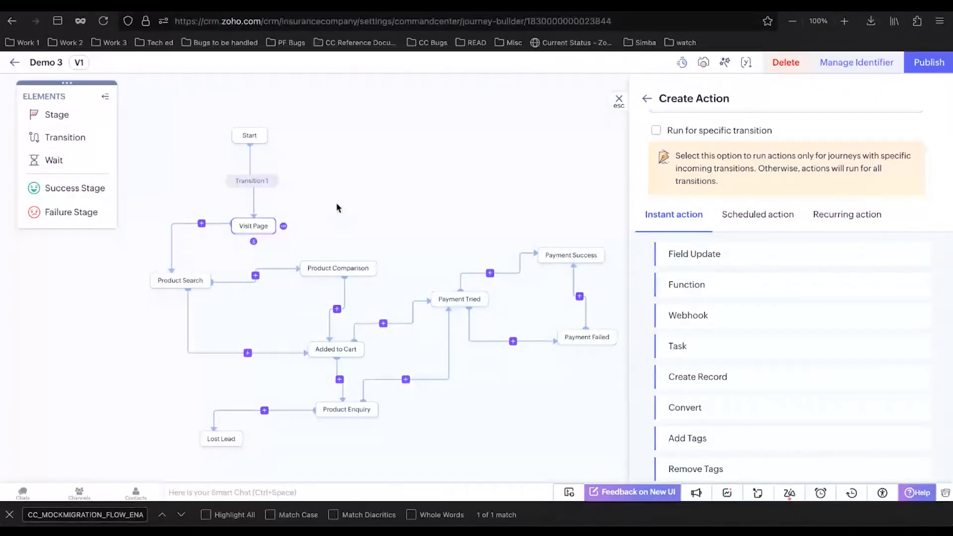
scroll(763, 335, down, 2)
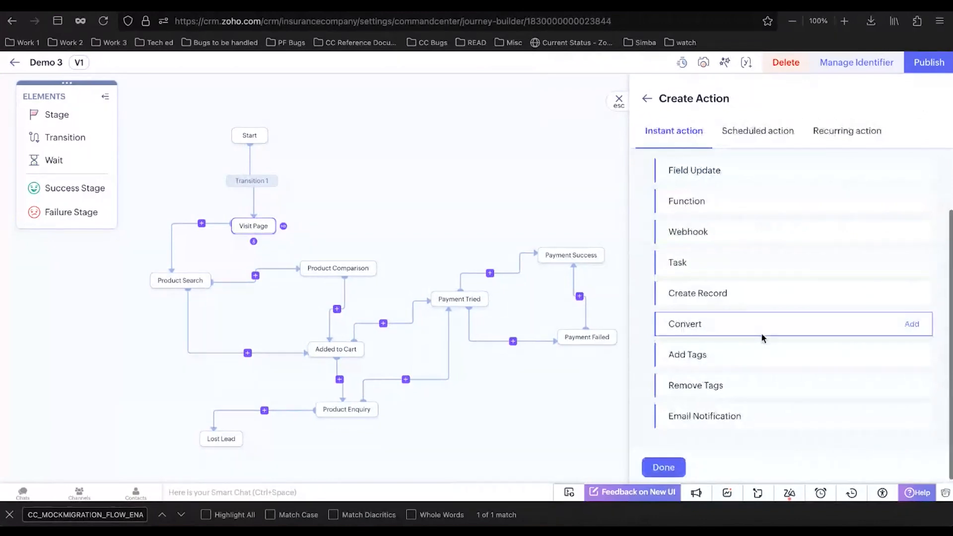
scroll(761, 336, up, 1)
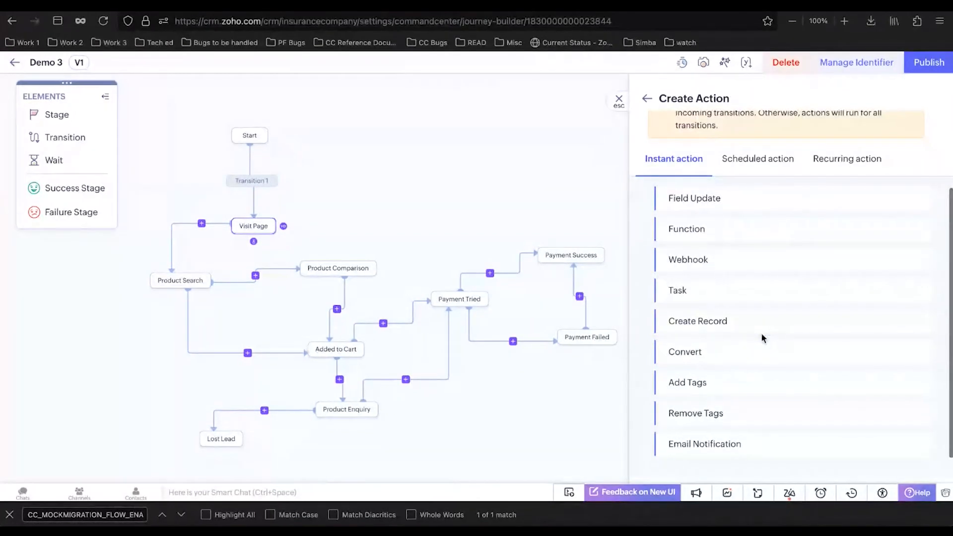
Step: Begin a scheduled action in the Visit Page action group, and review the rest of the Followup Email workflow rule for comparison
click(762, 158)
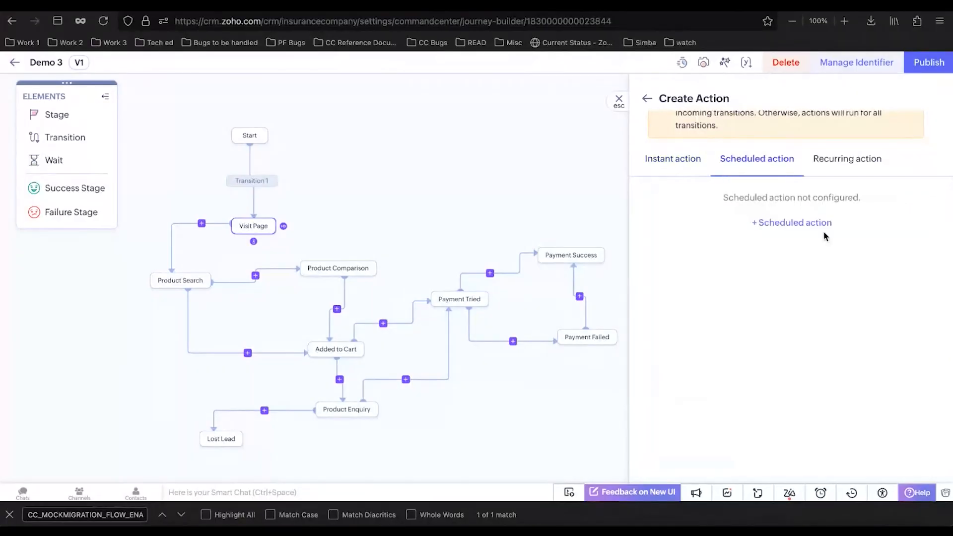
click(803, 222)
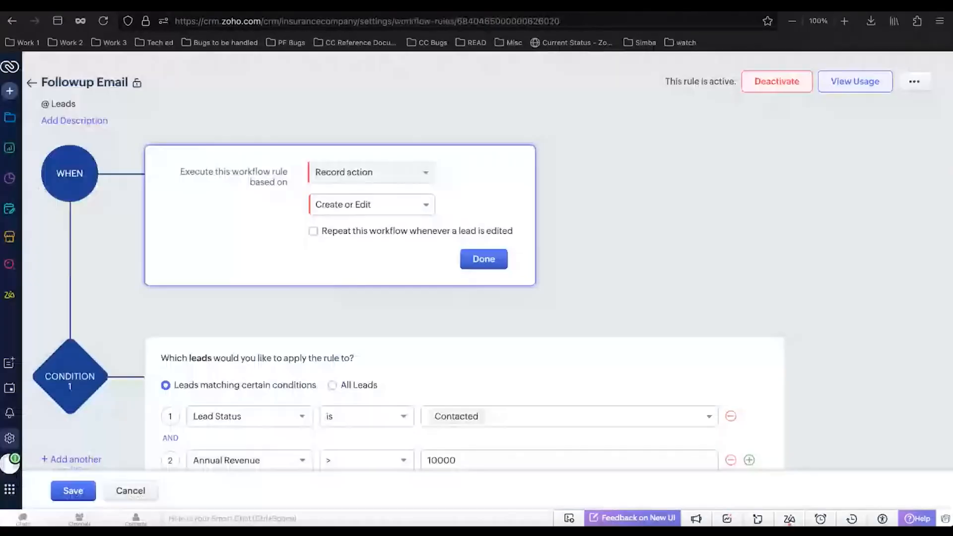
scroll(483, 313, down, 8)
click(496, 330)
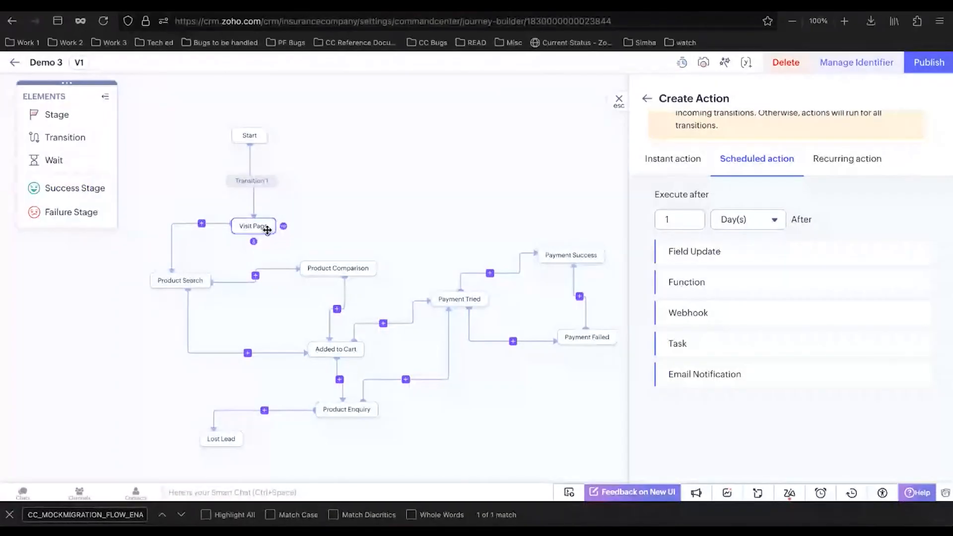
Step: Add a scheduled field update named Test Field Update that sets the lead's Company to Gtest, 1 day after reaching the stage
click(736, 256)
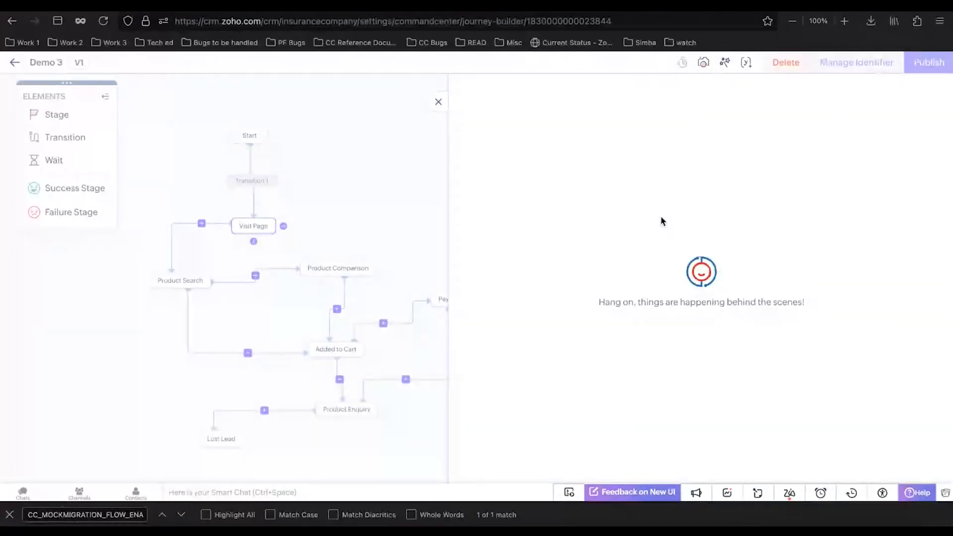
click(690, 139)
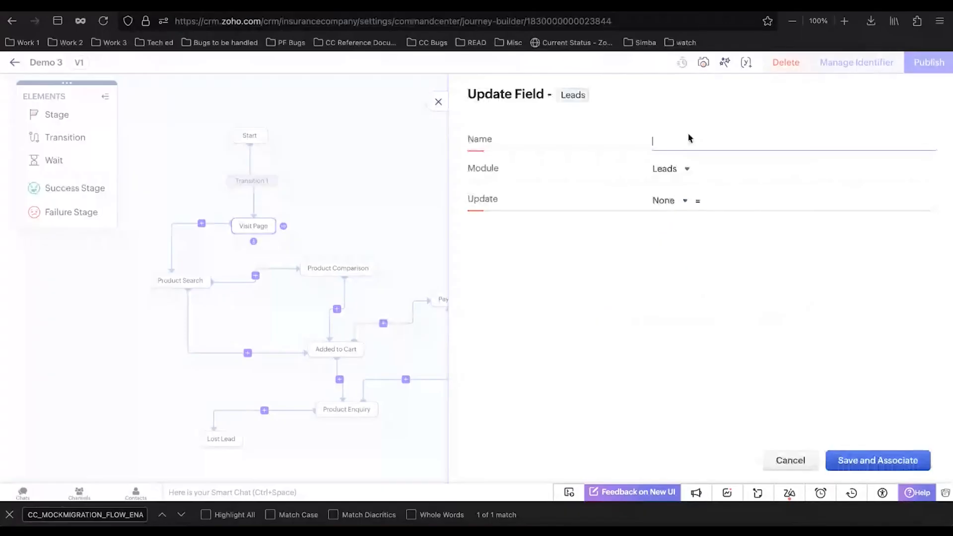
text(Test Field Update)
click(665, 201)
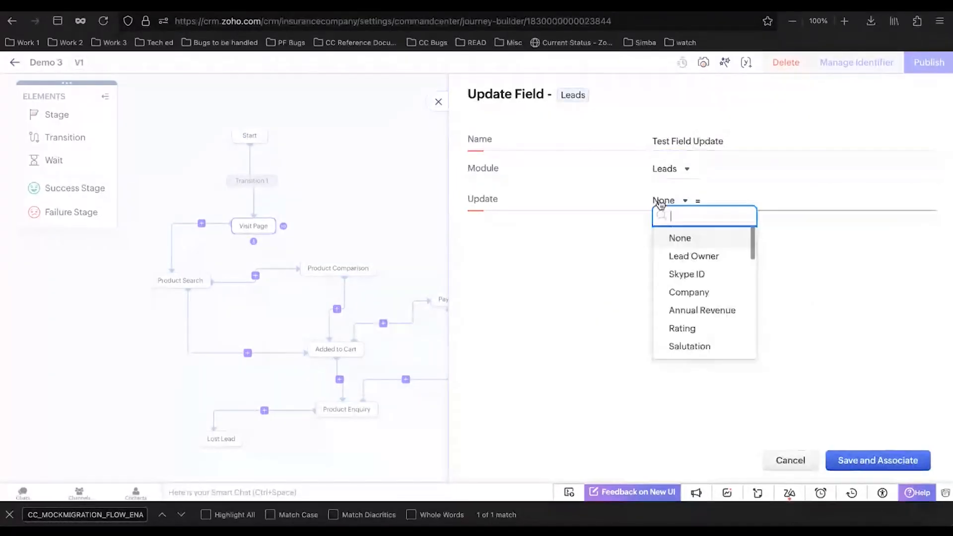
click(689, 292)
click(762, 199)
text(#)
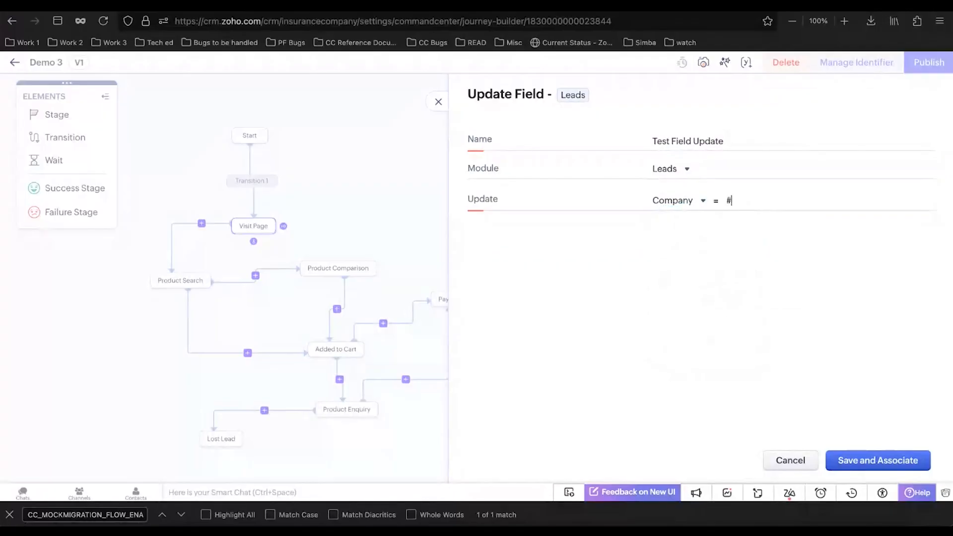
key(BackSpace)
text(Gtest)
click(898, 454)
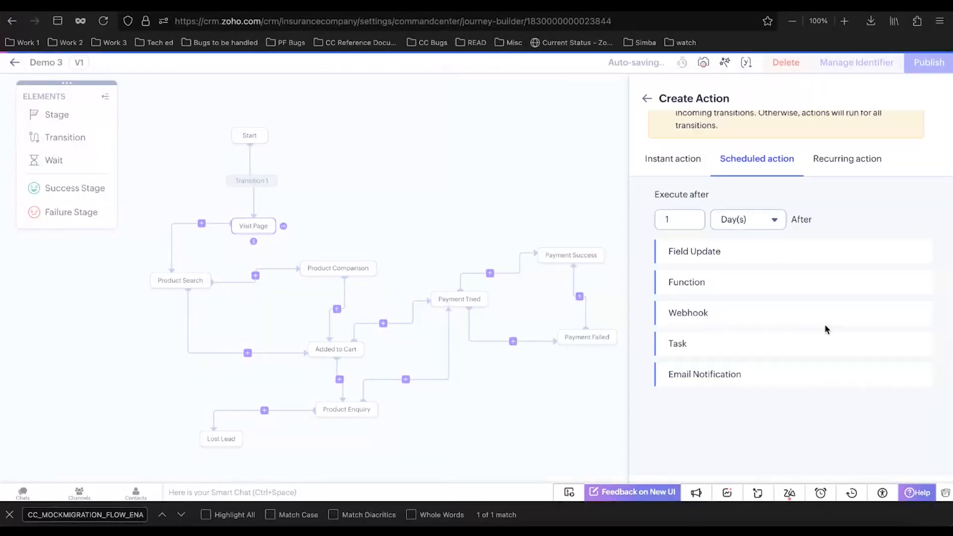
click(769, 174)
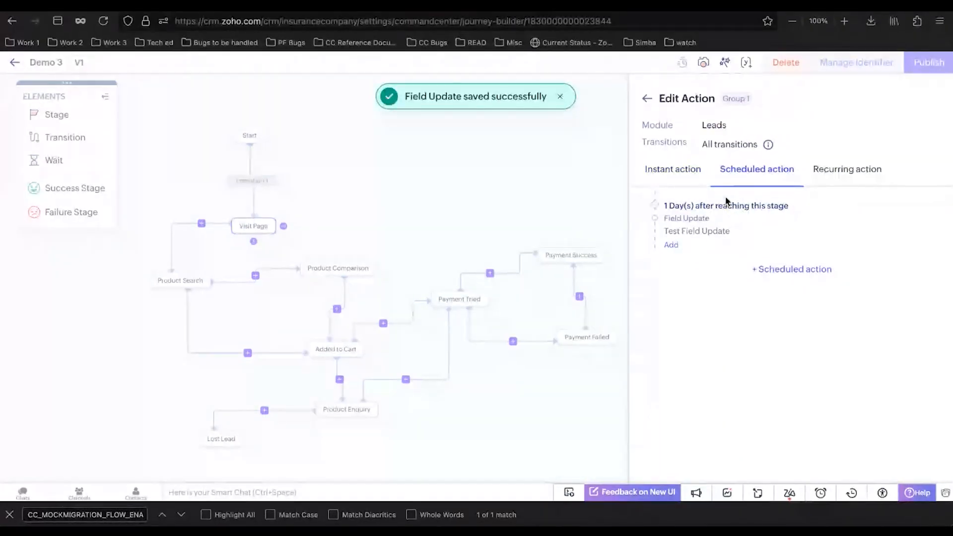
Step: Check the delay units for the scheduled field update and the further action types that can be added to the schedule
click(696, 205)
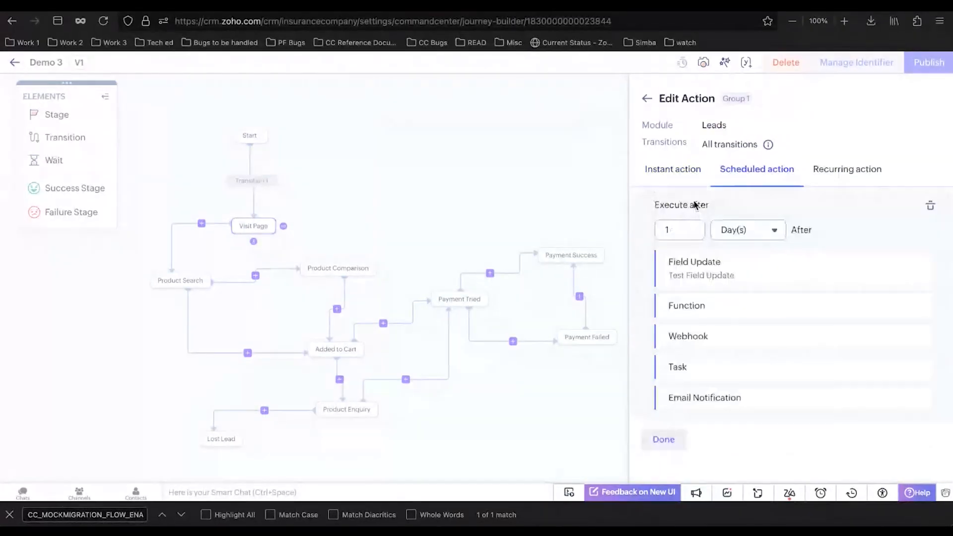
click(767, 234)
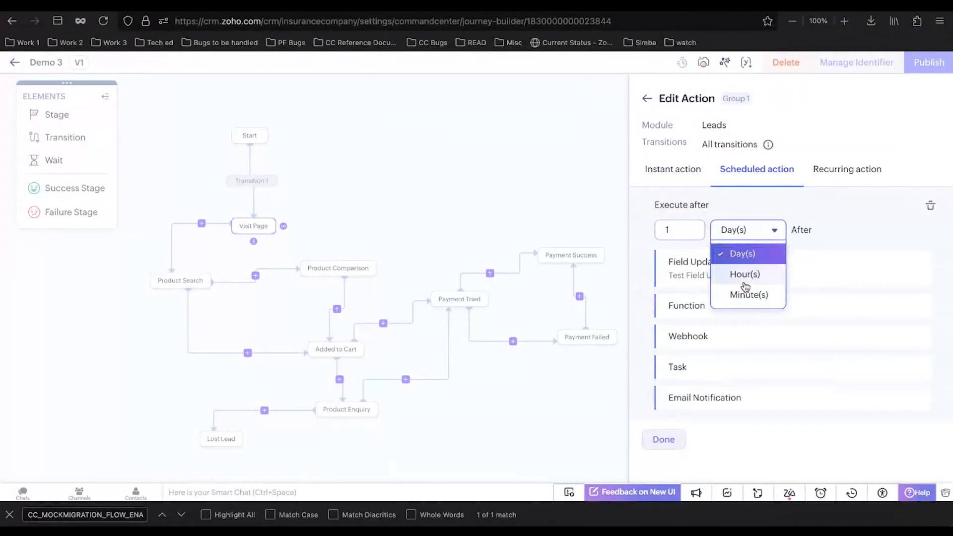
click(824, 247)
click(672, 439)
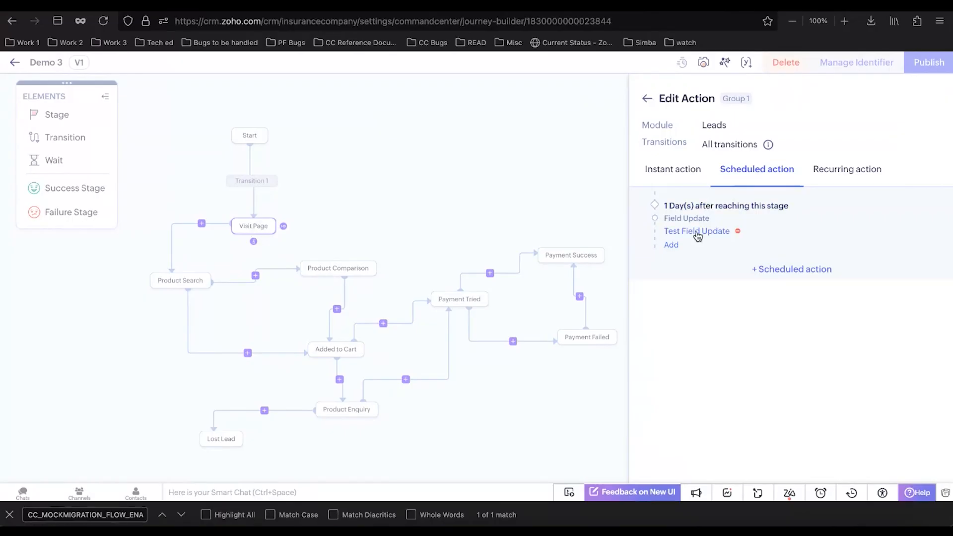
click(672, 246)
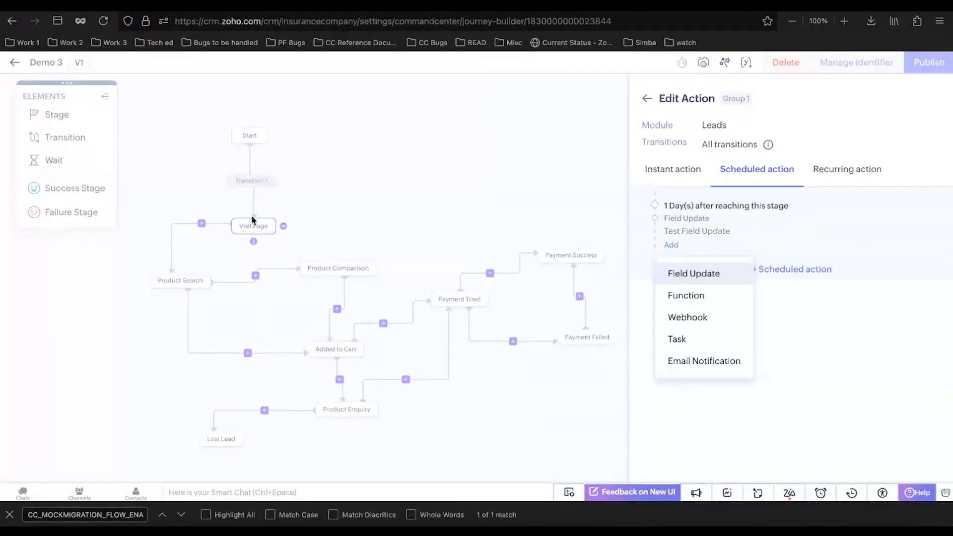
click(291, 203)
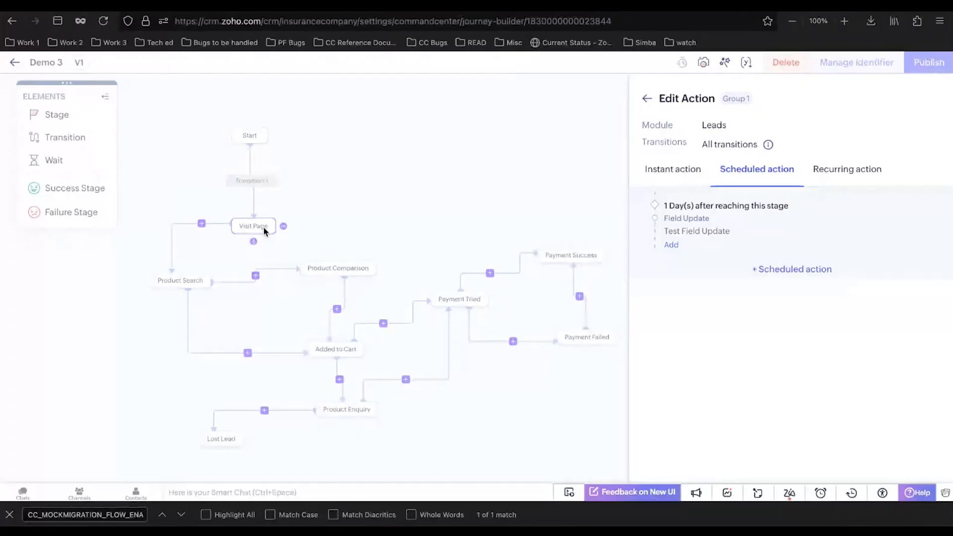
Step: Begin a recurring action in the Visit Page action group, trying the Minute(s) unit, and review its action types before returning to the action list
mouse_move(709, 231)
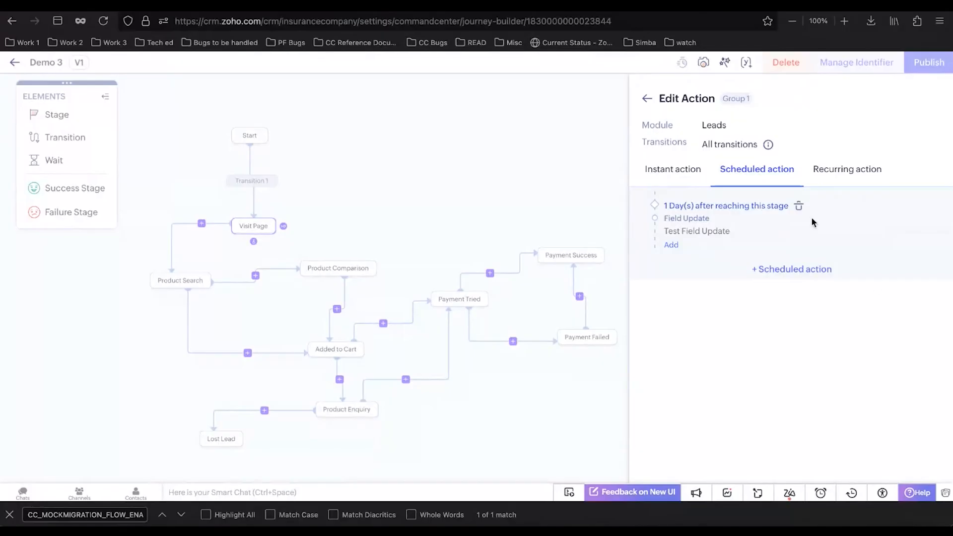
click(777, 270)
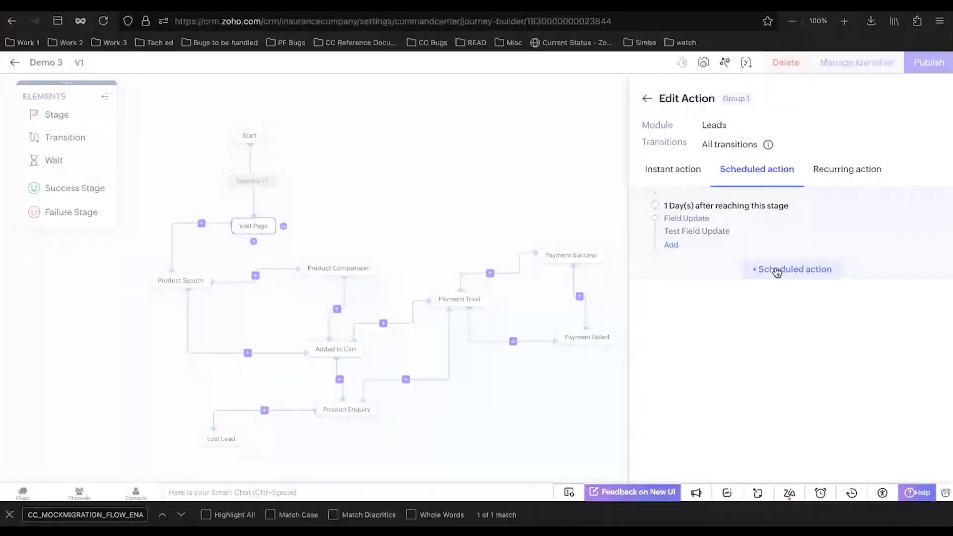
click(847, 172)
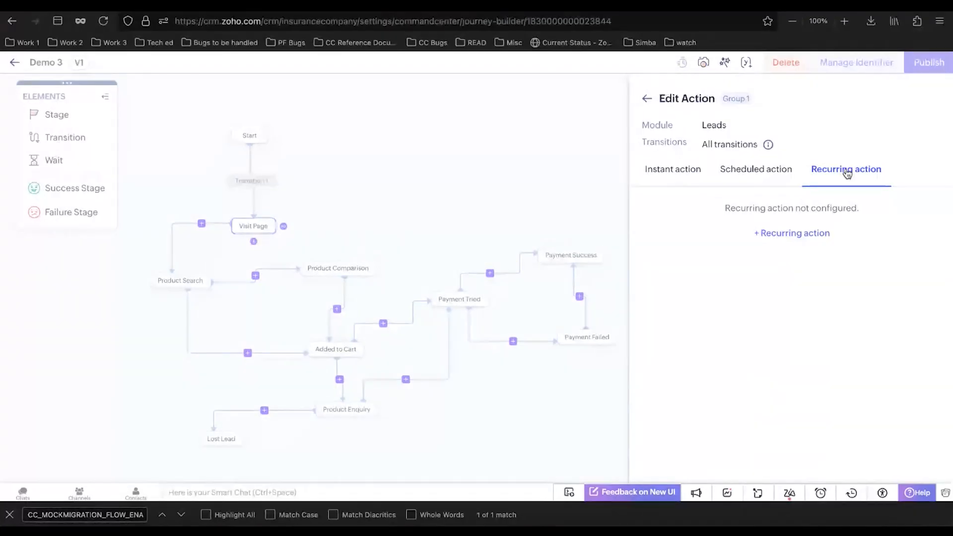
click(791, 232)
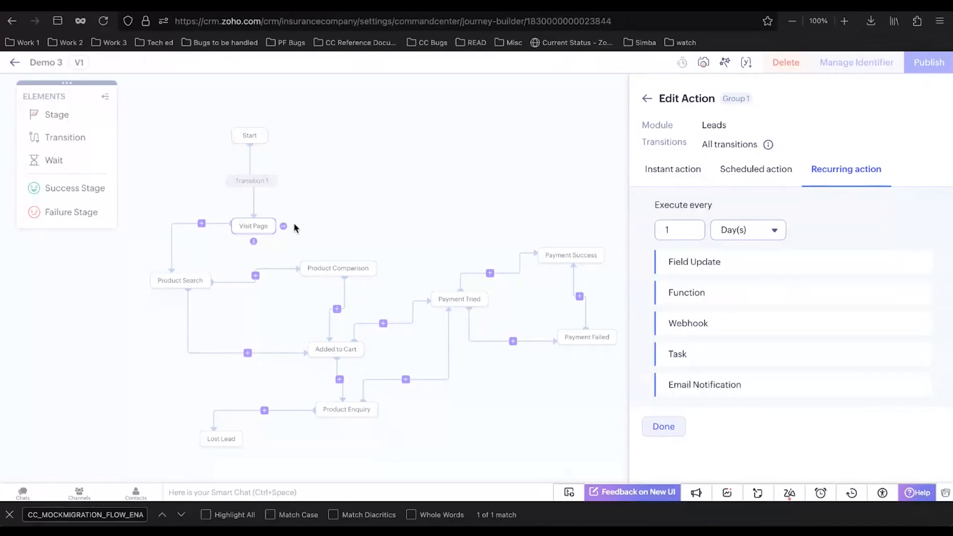
click(764, 237)
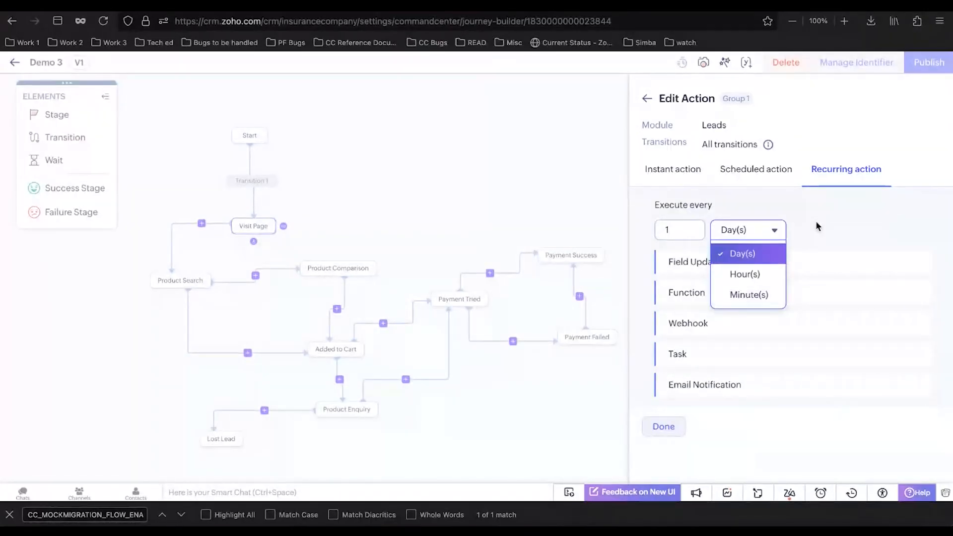
click(816, 223)
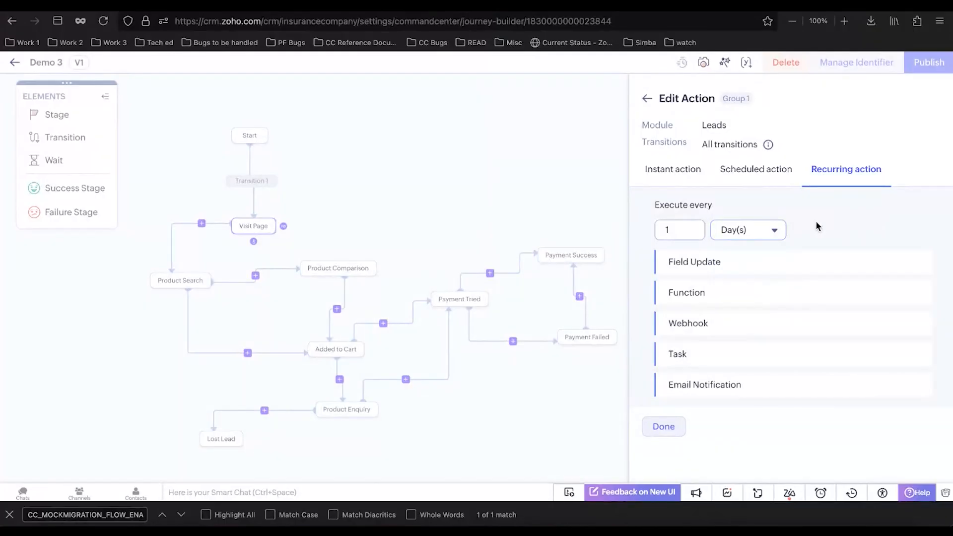
click(759, 232)
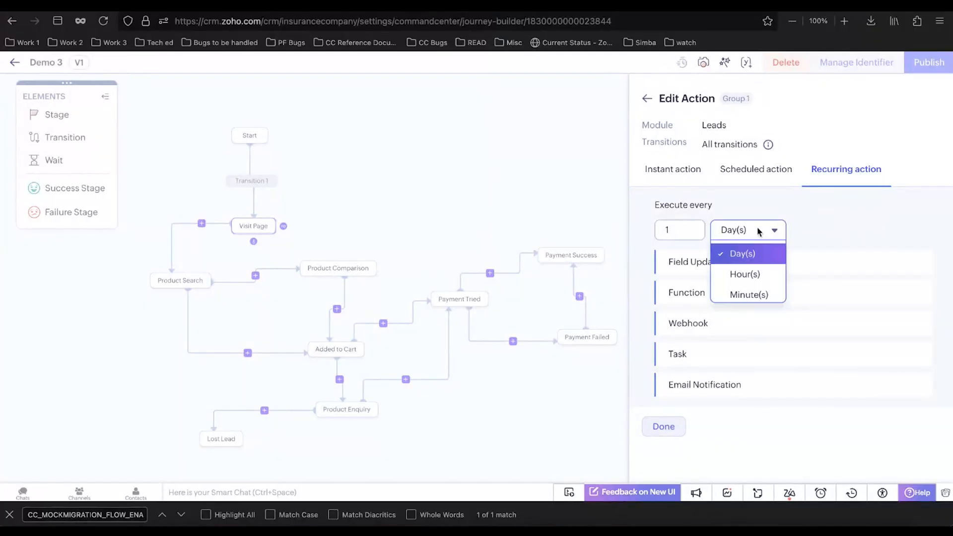
click(749, 294)
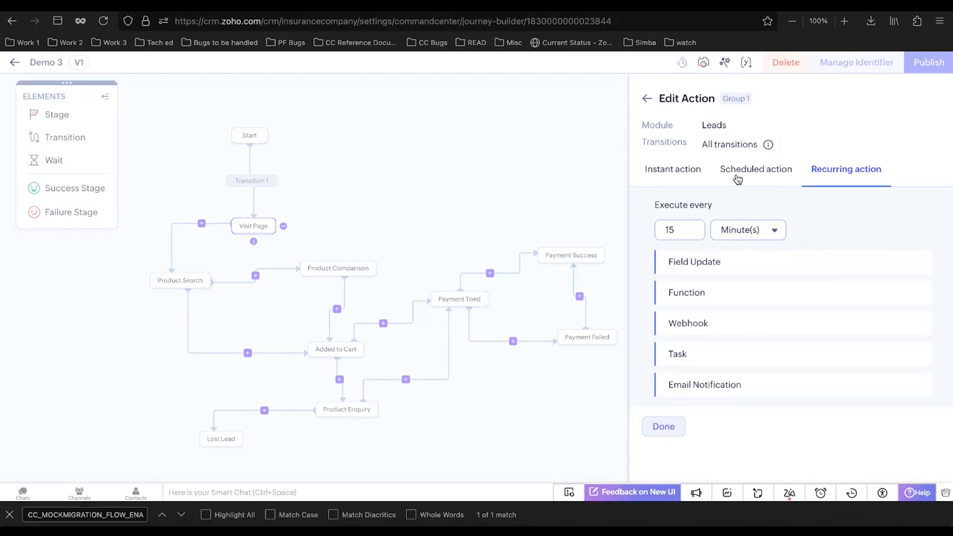
click(645, 101)
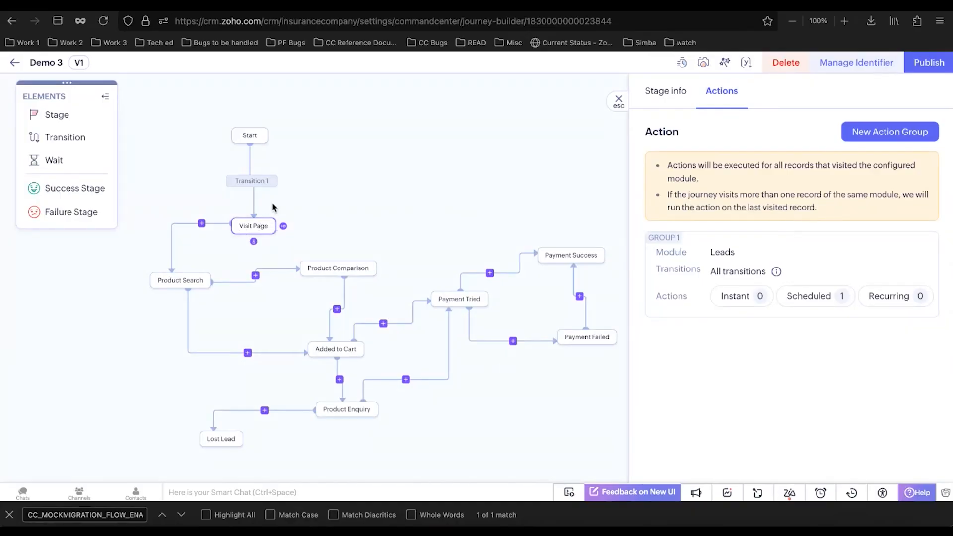
Step: Add a record condition to Transition 1 that only admits Leads with Annual Revenue > 10000
click(254, 180)
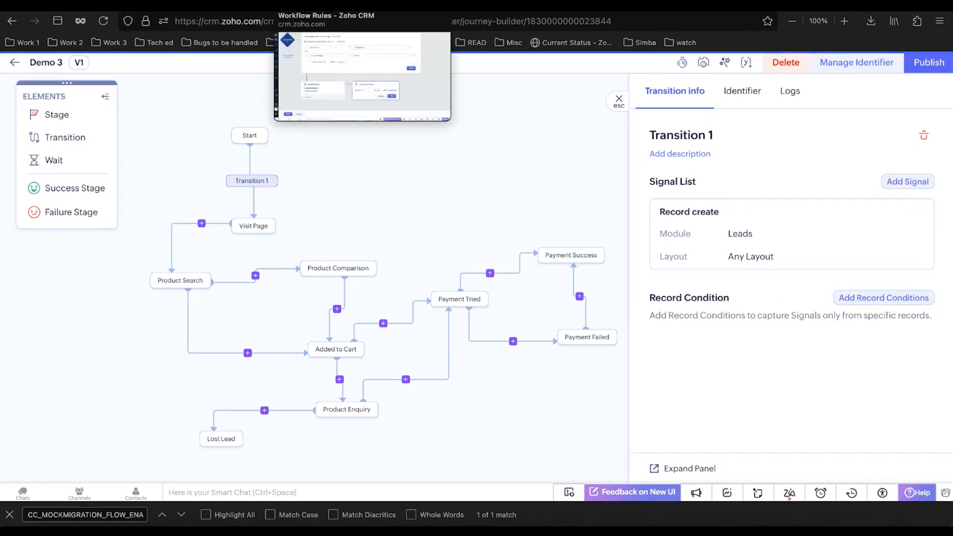
click(894, 301)
click(592, 161)
text(lead)
click(589, 206)
click(557, 197)
text(ann)
click(582, 247)
click(681, 193)
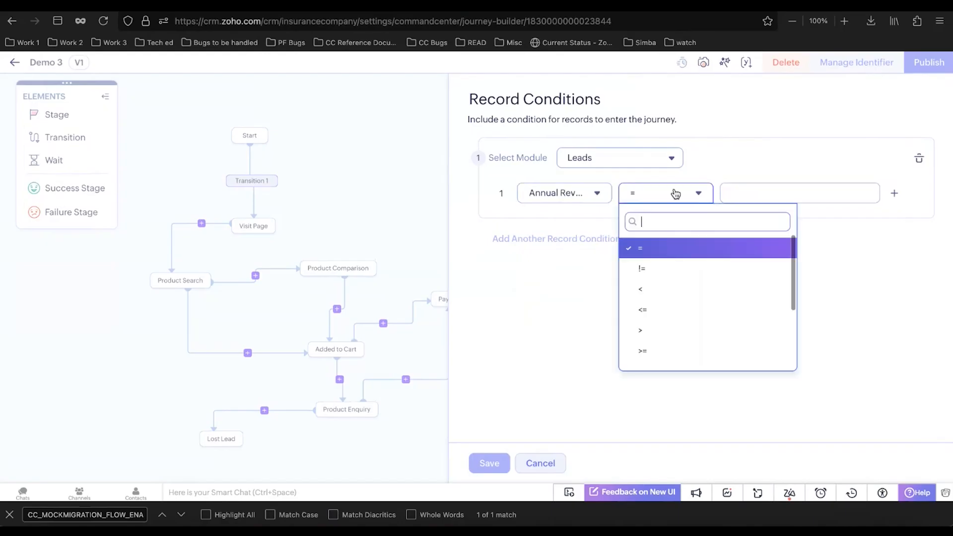
click(638, 330)
click(752, 195)
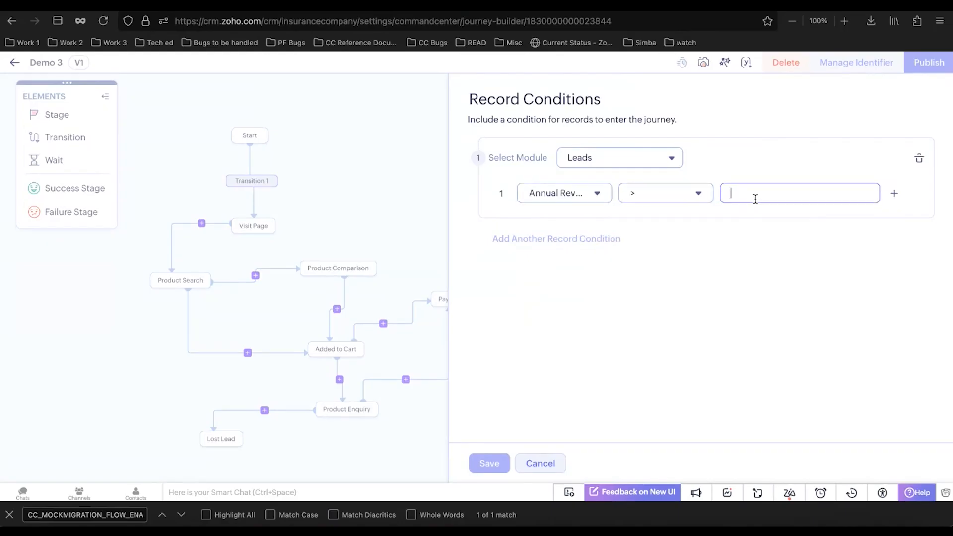
text(10000)
click(490, 463)
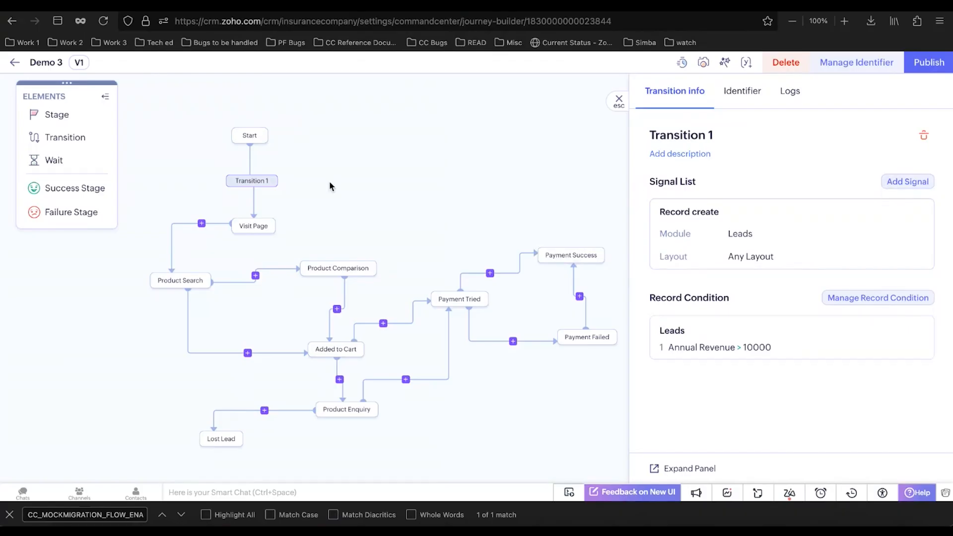
Step: Shift the Visit Page stage slightly to the left on the canvas and open its stage details
drag(250, 223, 247, 223)
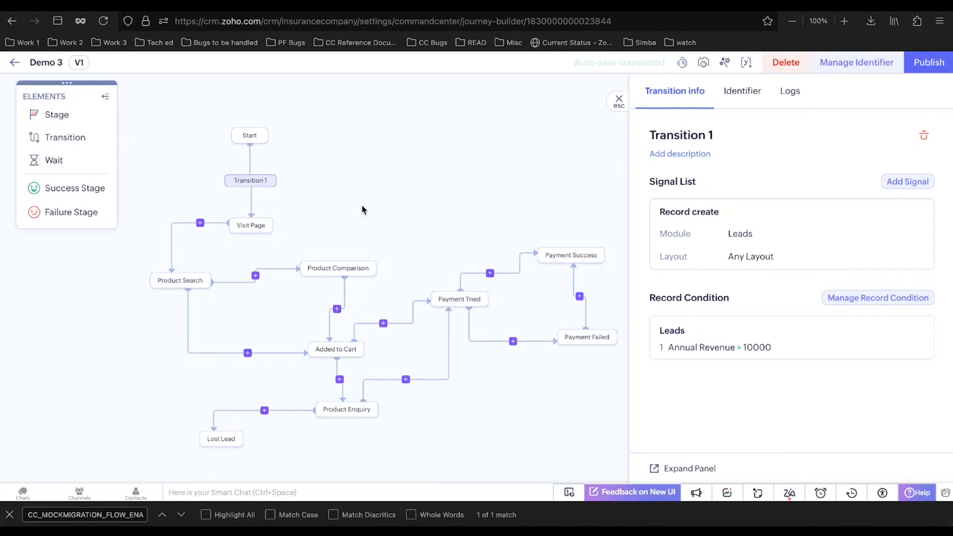
click(256, 223)
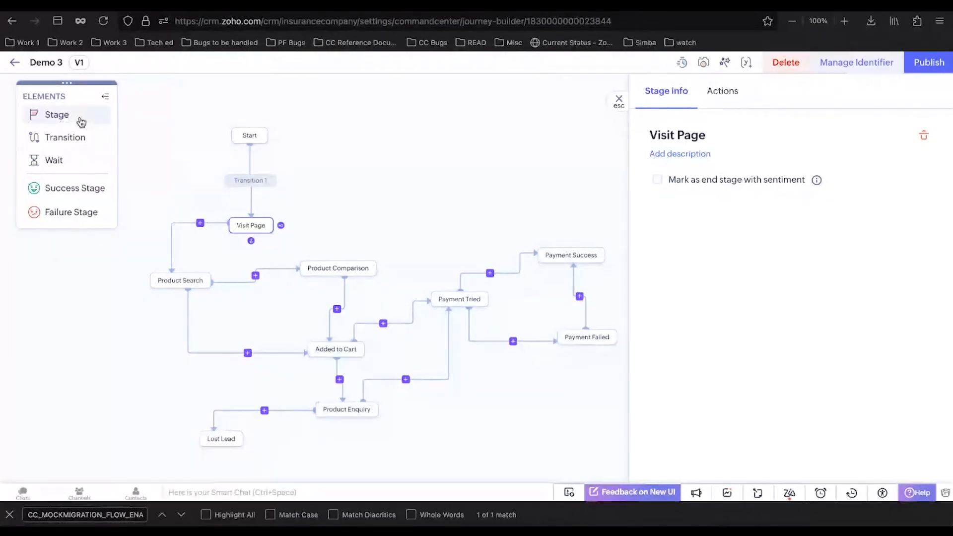
click(387, 197)
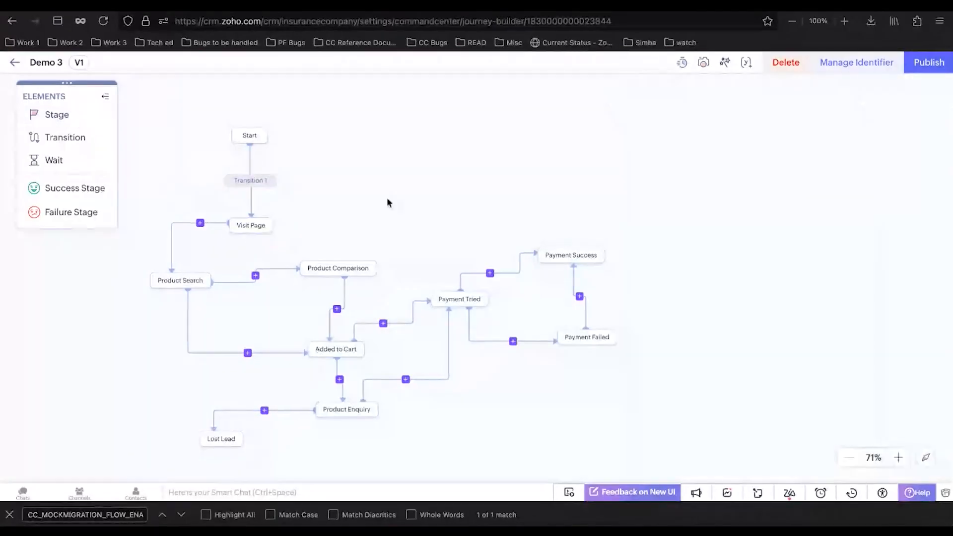
click(253, 225)
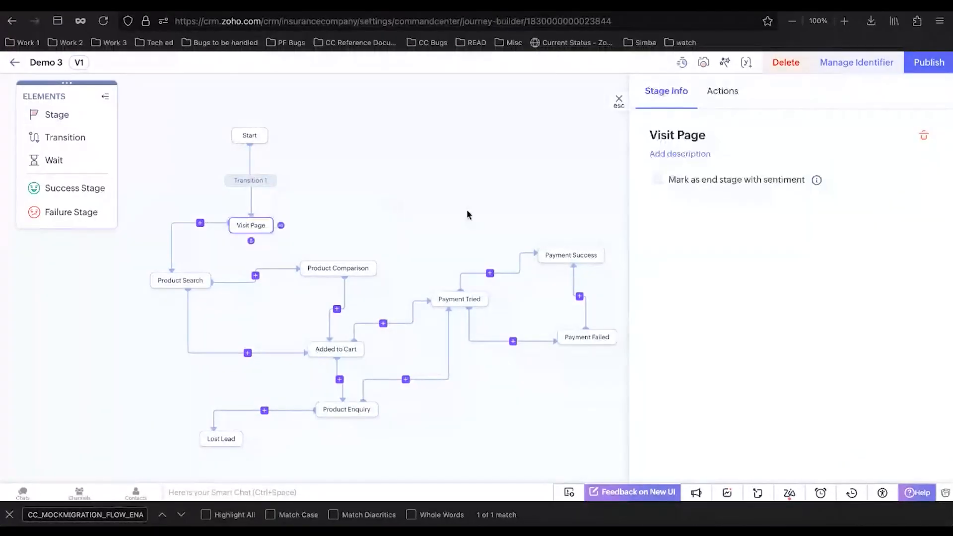
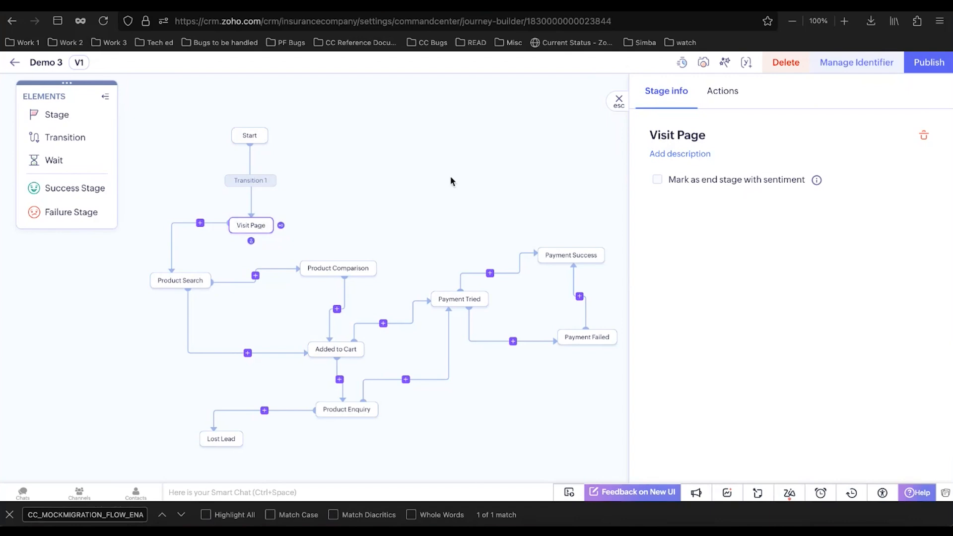
Step: Add a Record create signal for the Custom Module with Any Layout to Transition 1
click(251, 180)
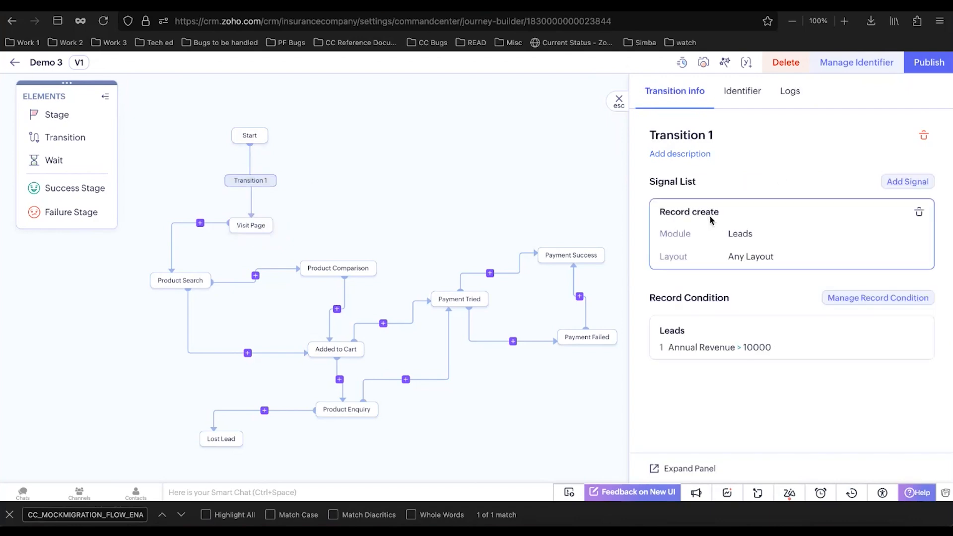
click(908, 184)
click(693, 174)
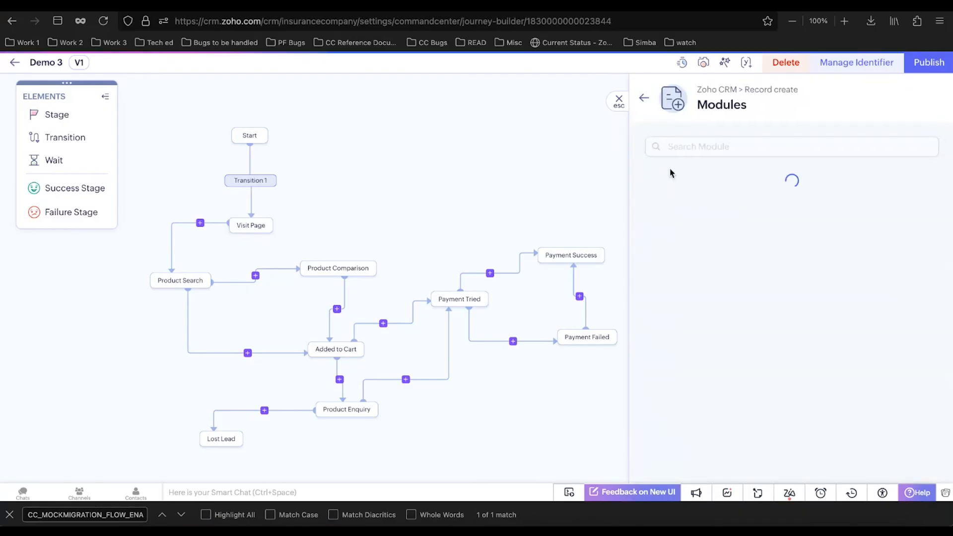
click(698, 149)
text(cus)
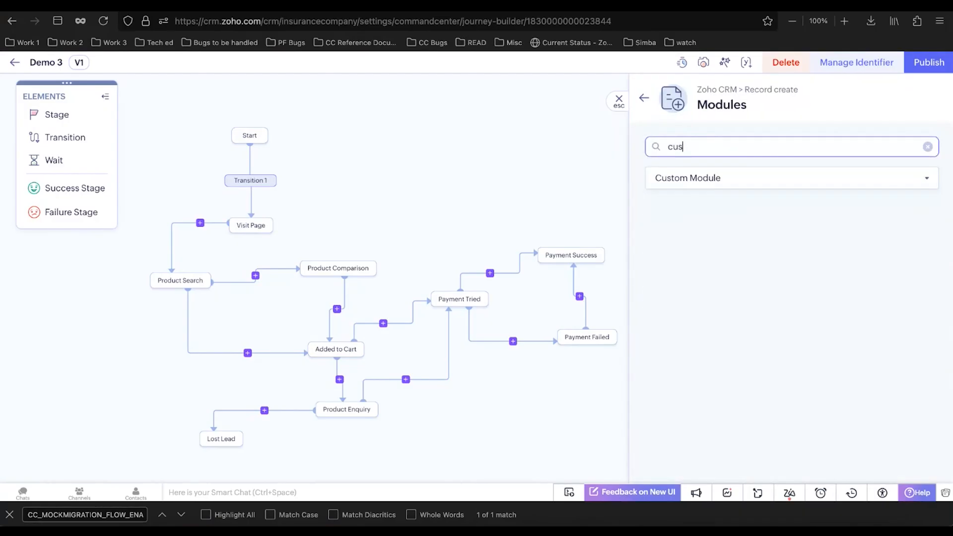
click(707, 183)
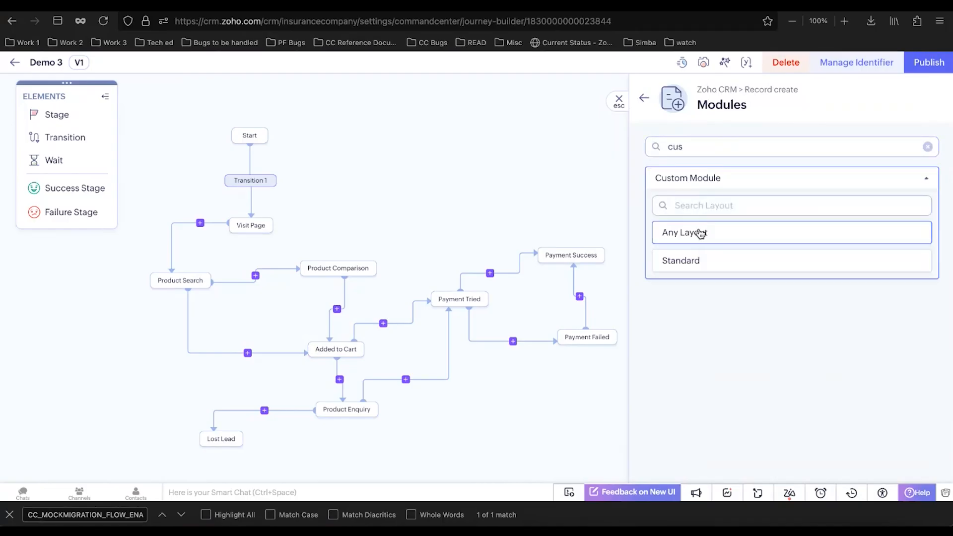
click(700, 231)
Step: Add another Record create signal to Transition 1 for the Deals module with Any Layout
click(904, 182)
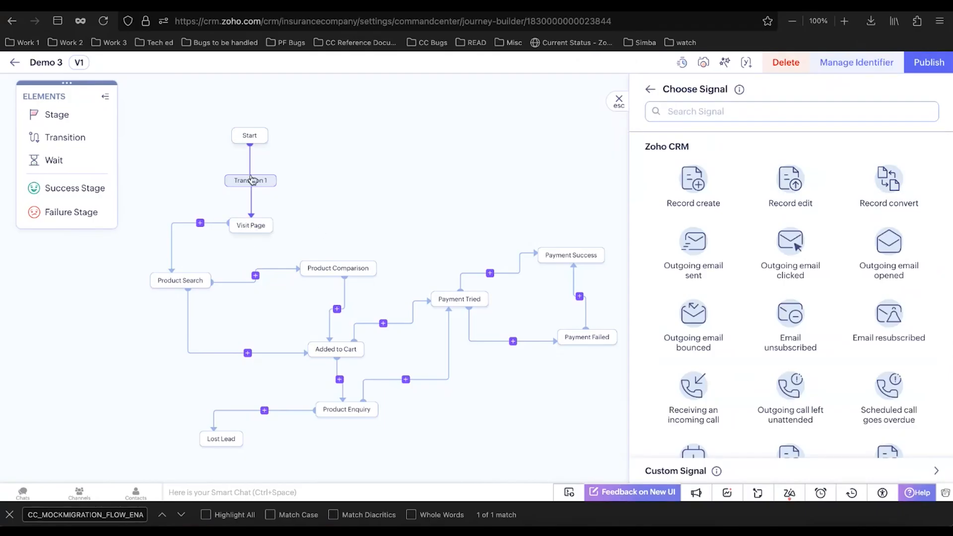
click(694, 175)
click(695, 144)
text(deal)
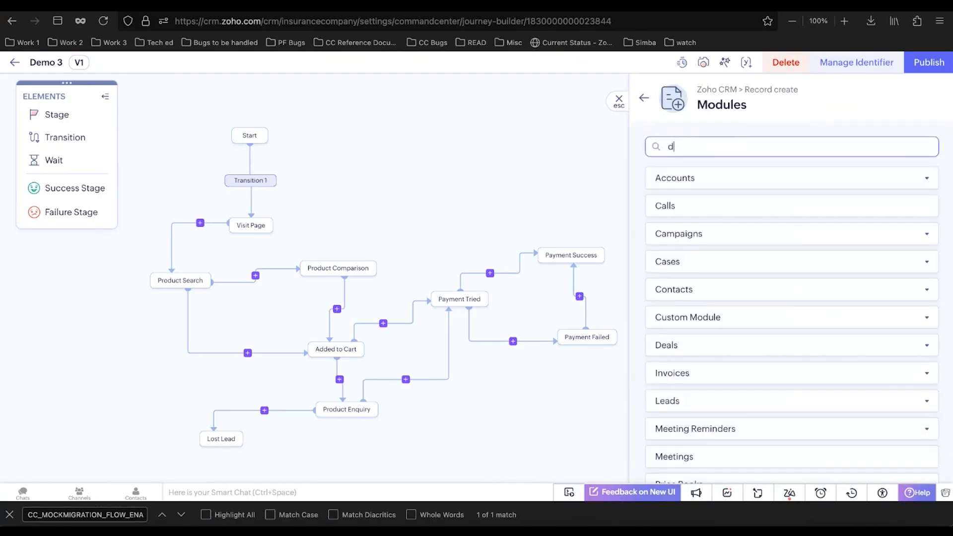
click(681, 182)
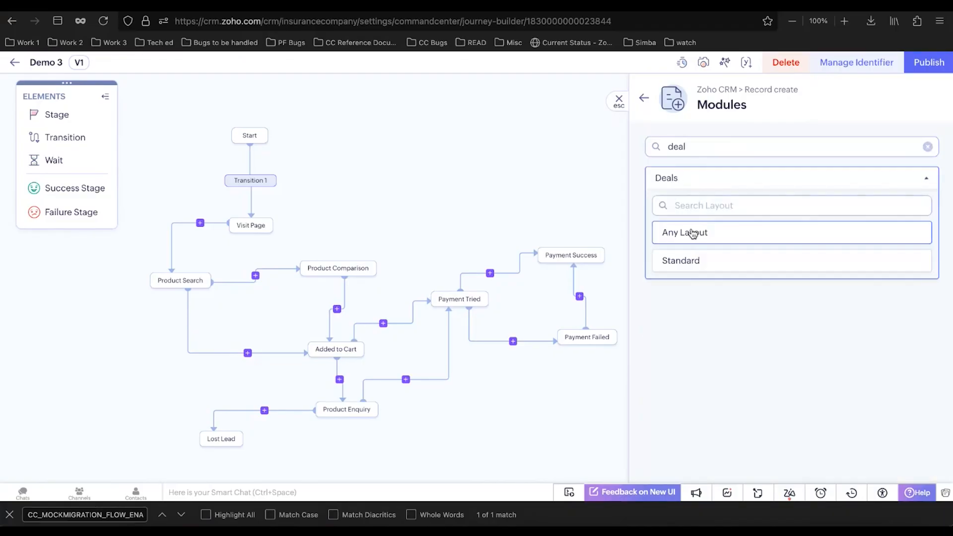
click(693, 233)
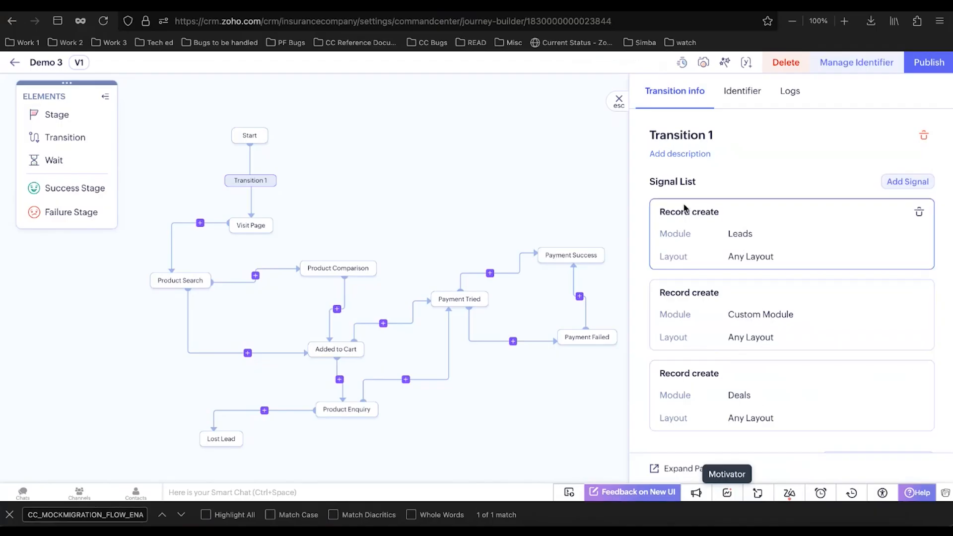
Step: Compare the signals and record condition on Transition 1 with the action group configured on the Visit Page stage
click(242, 226)
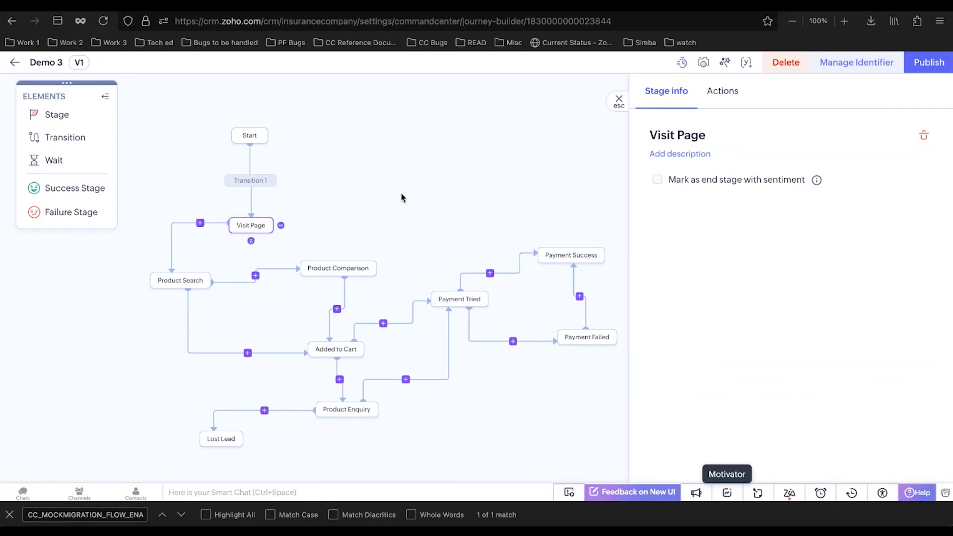
click(507, 224)
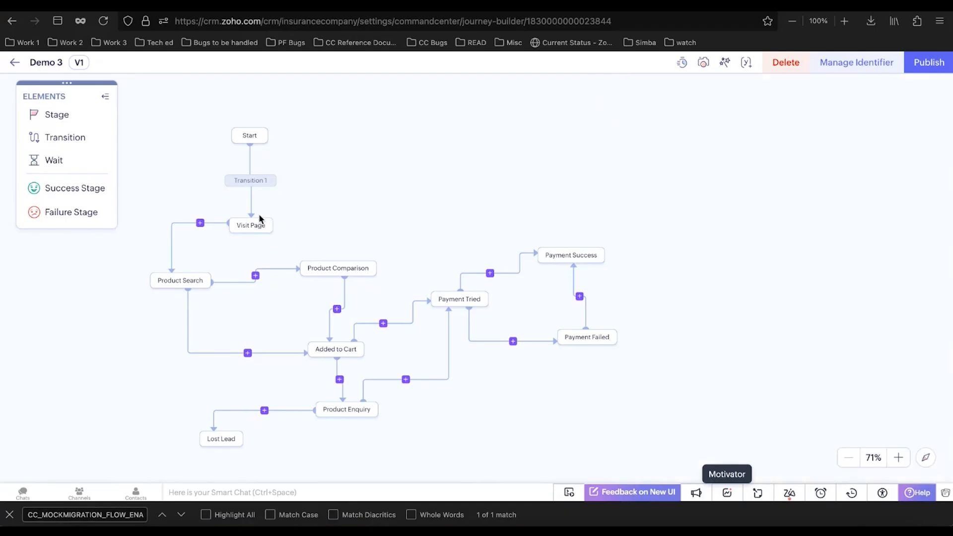
click(244, 223)
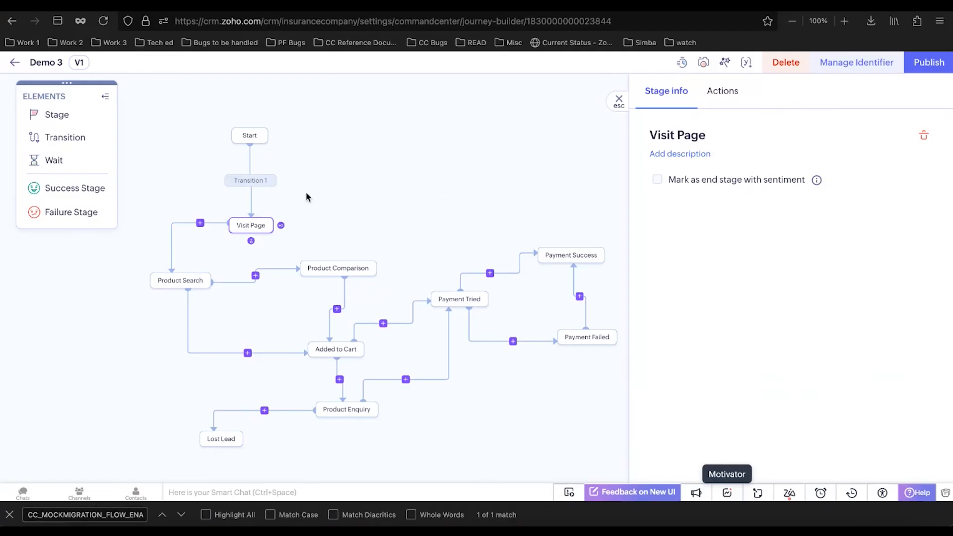
click(322, 192)
click(257, 180)
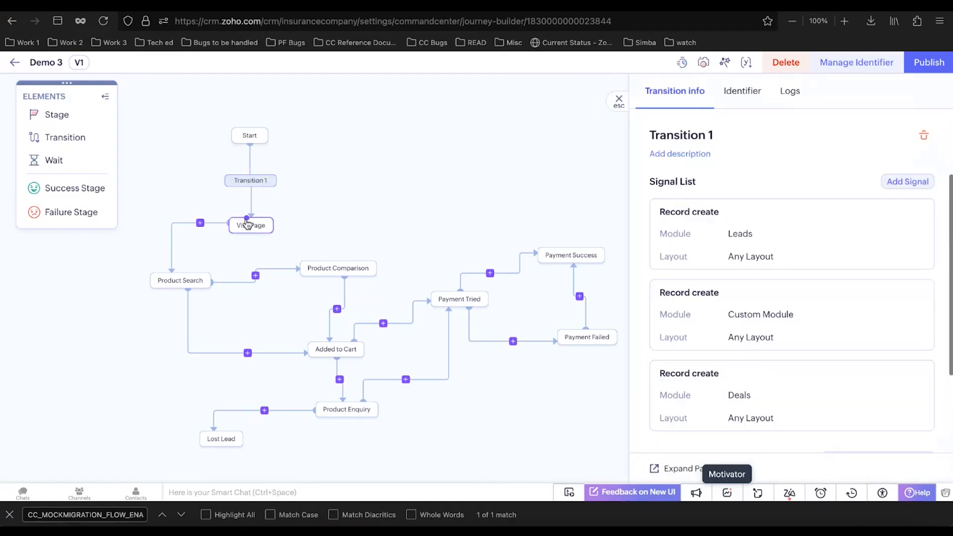
click(250, 225)
click(254, 177)
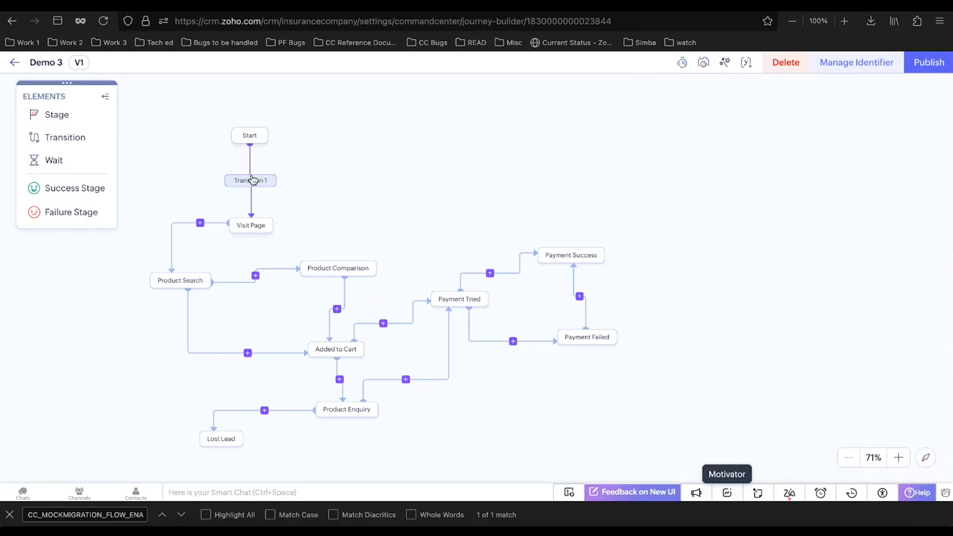
scroll(736, 343, down, 1)
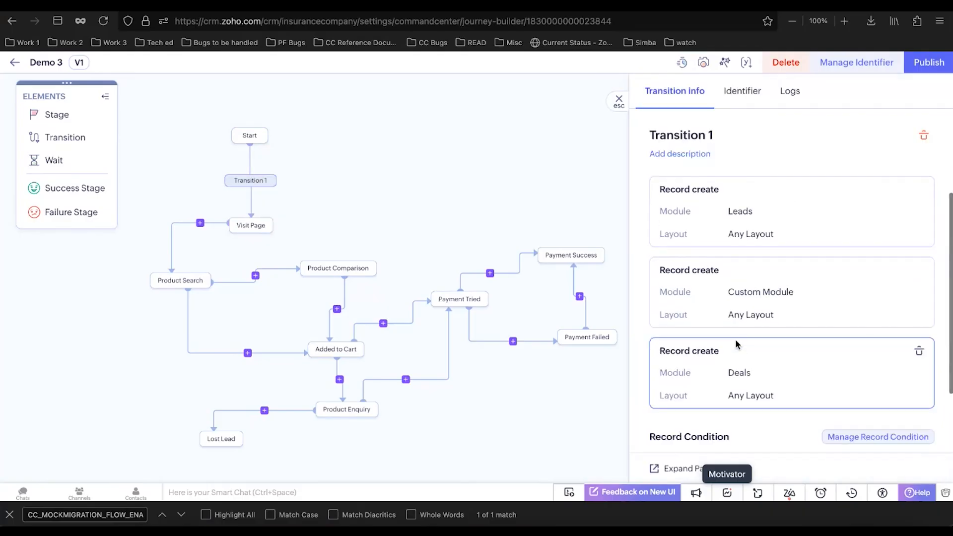
scroll(736, 342, up, 1)
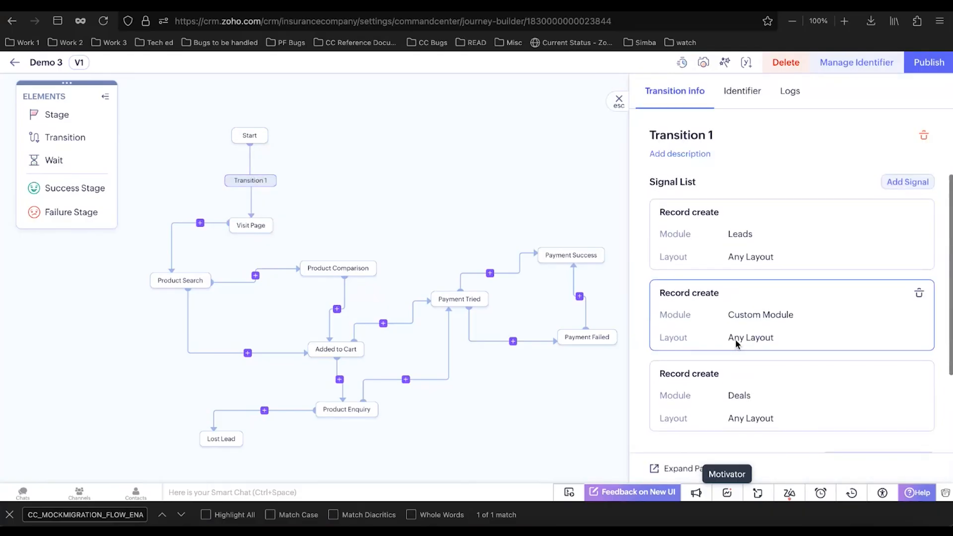
click(259, 222)
click(733, 95)
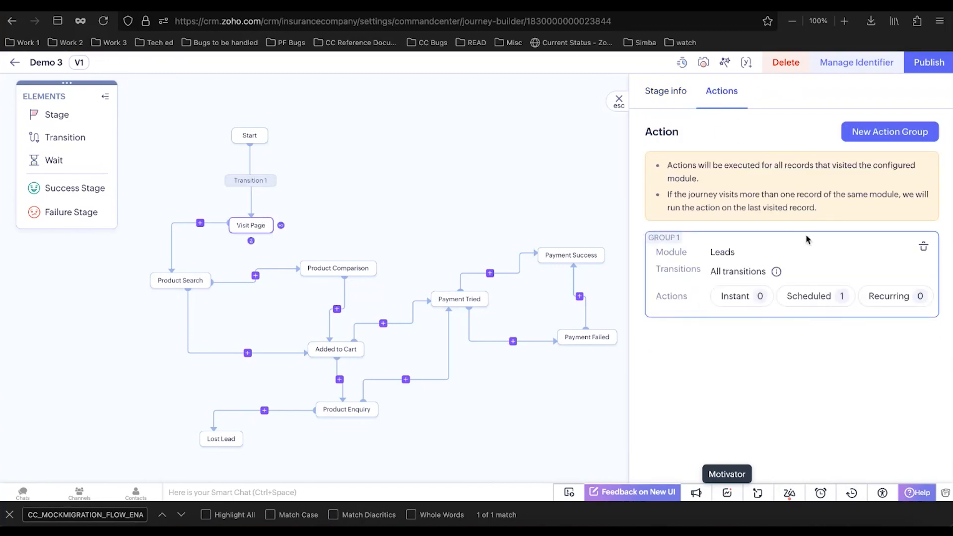
click(247, 181)
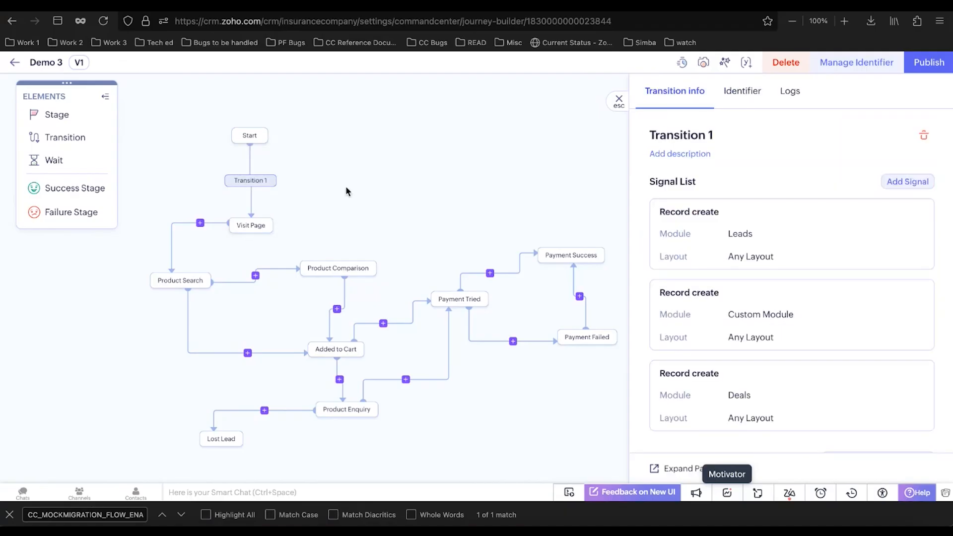
Step: Start a new custom signal named Visitor for Transition 1
scroll(653, 344, down, 5)
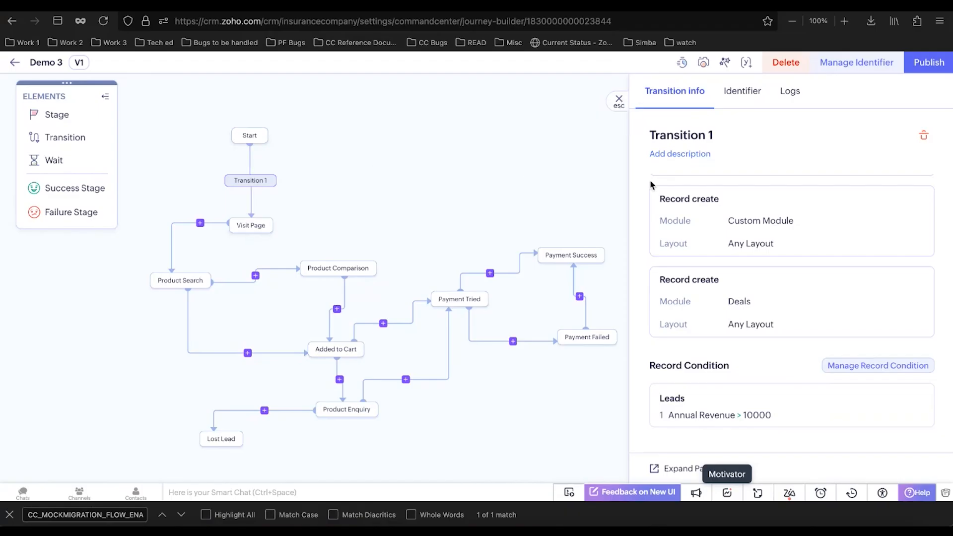
scroll(788, 230, up, 2)
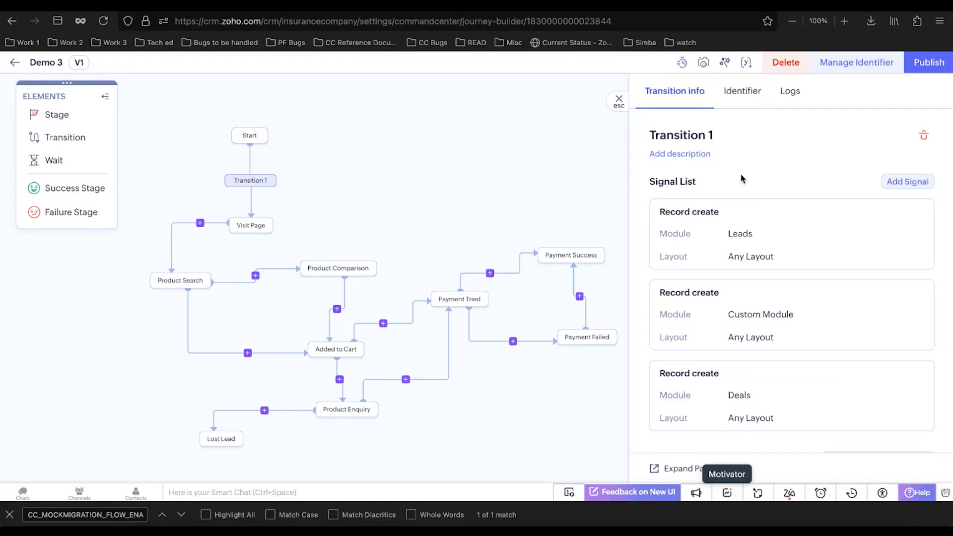
click(889, 180)
scroll(804, 437, down, 1)
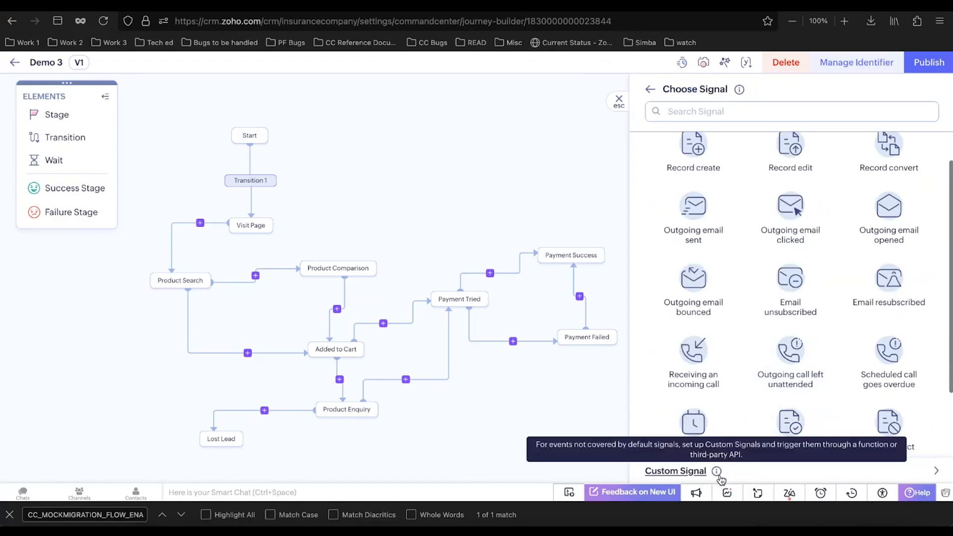
click(688, 473)
click(745, 150)
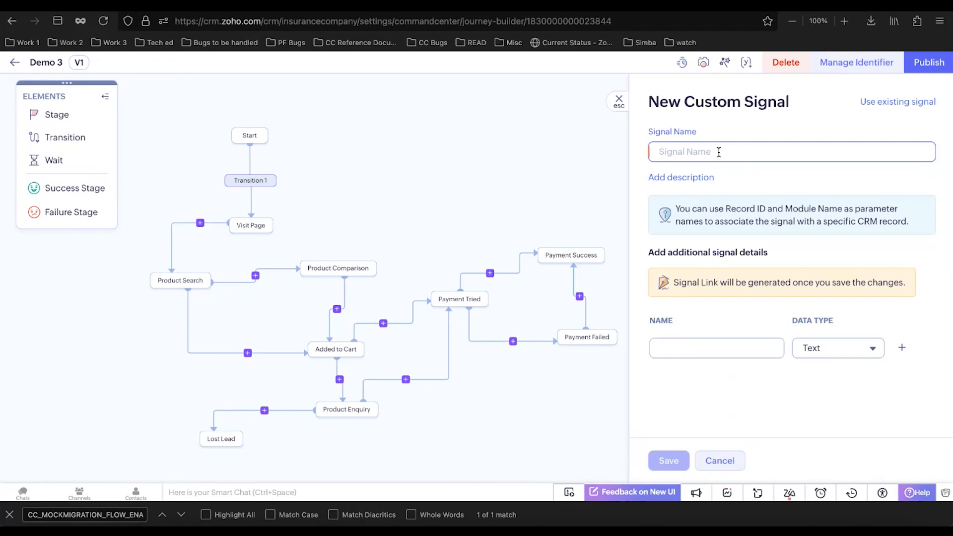
text(Visitor)
Step: Define an Email parameter with the Email data type for the Visitor custom signal
click(682, 342)
text(Email)
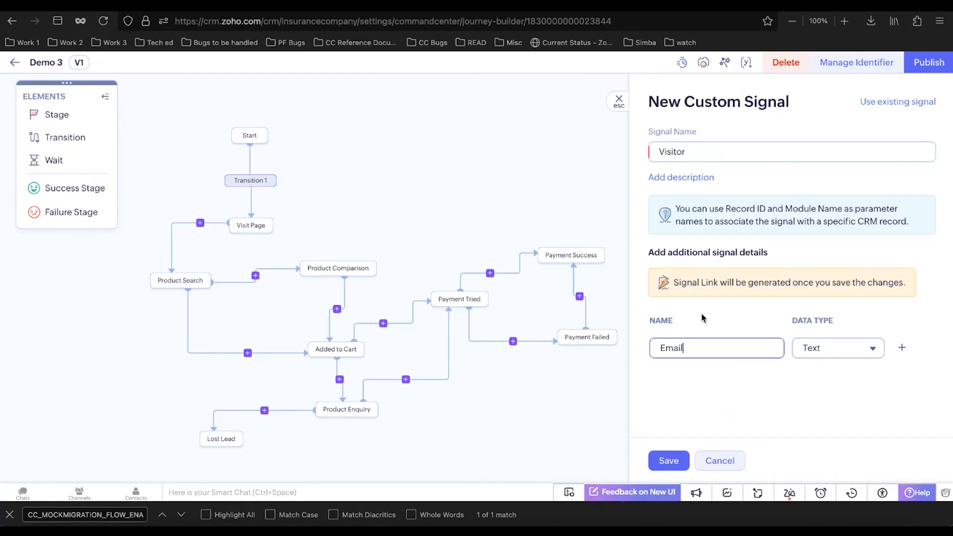
click(828, 356)
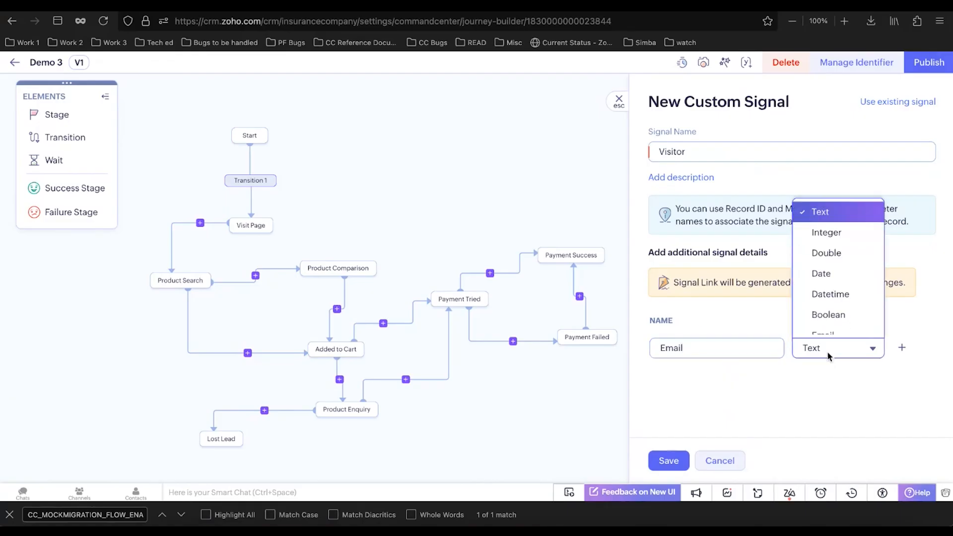
scroll(834, 321, down, 1)
click(827, 323)
Step: Add a Number parameter with the Integer data type and save the Visitor custom signal
click(904, 350)
click(706, 380)
text(Number)
click(871, 388)
click(836, 268)
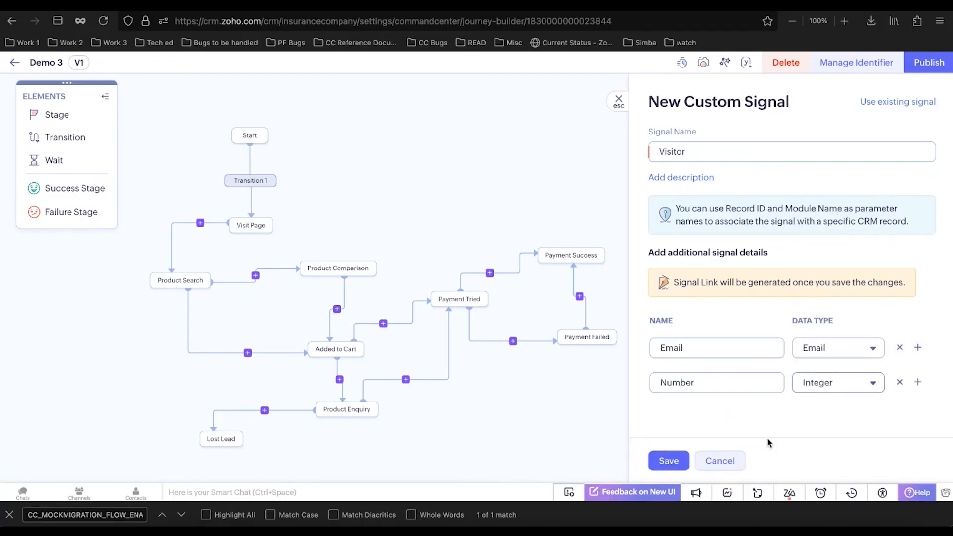
click(654, 460)
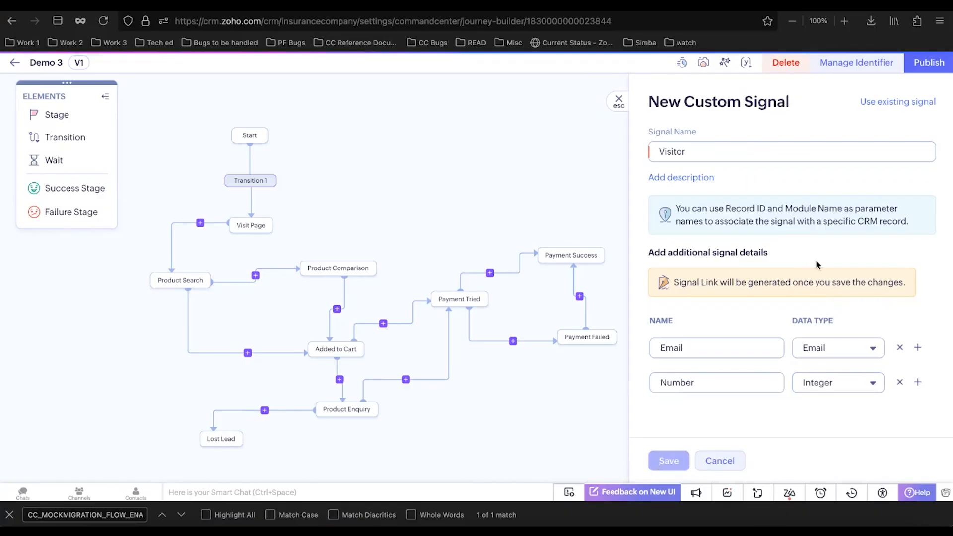
Step: Review the signal link and the properties of the Visitor custom signal on Transition 1
scroll(812, 347, down, 4)
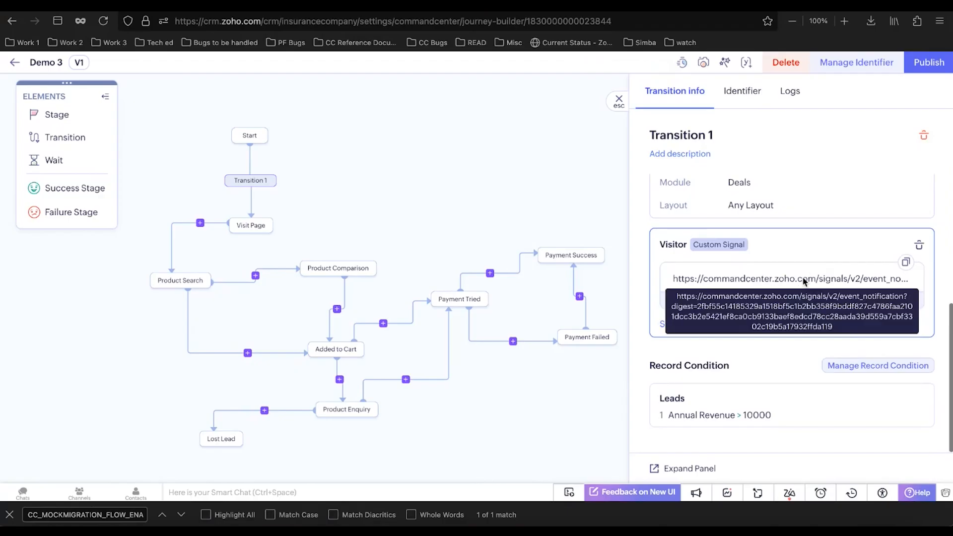
click(790, 301)
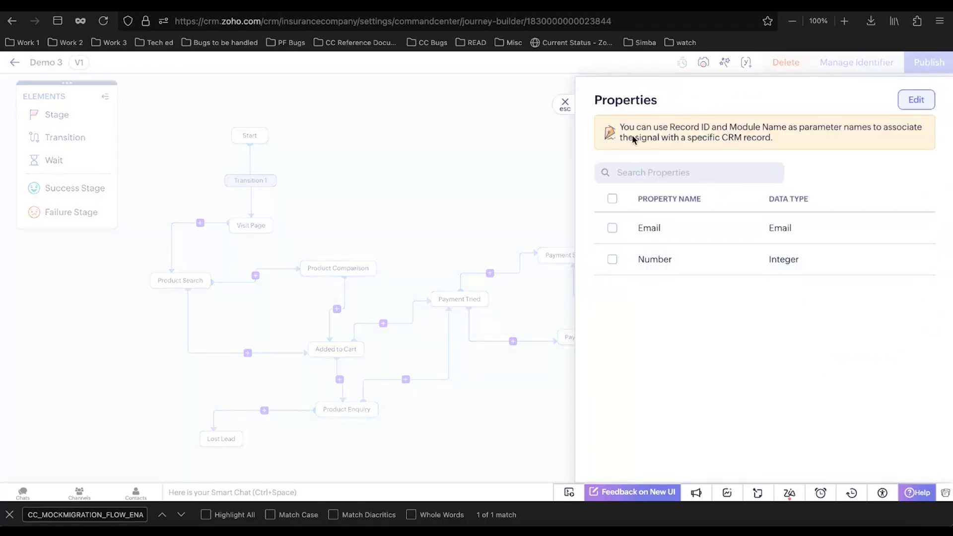
click(565, 103)
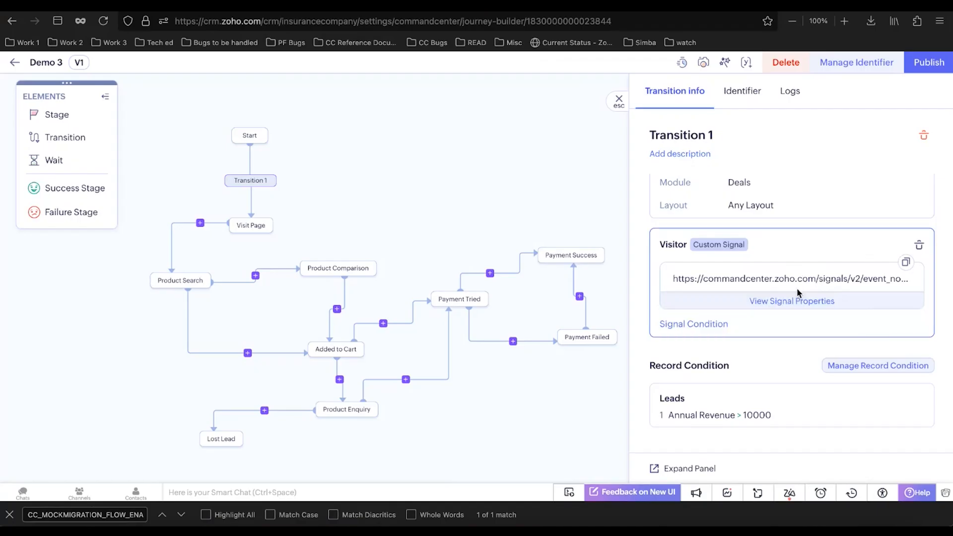
click(784, 301)
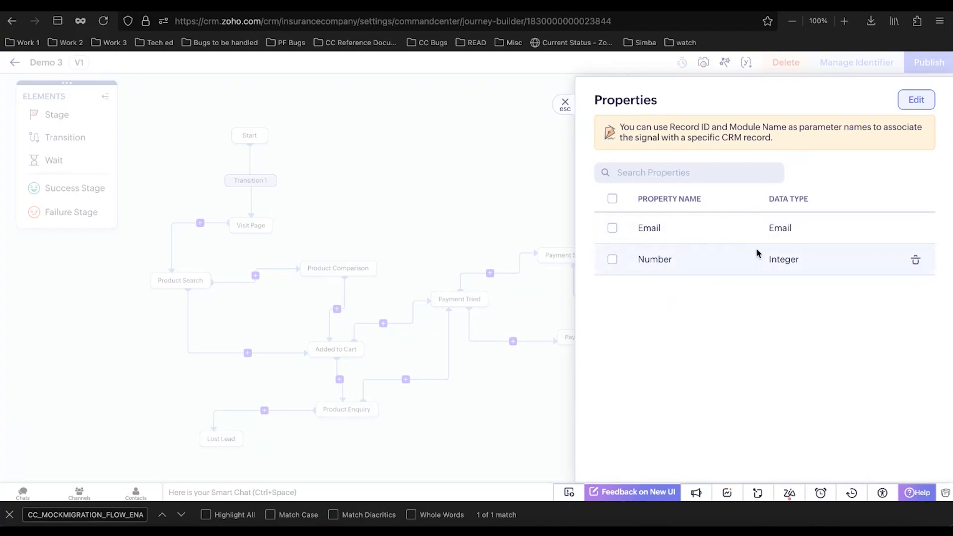
click(564, 103)
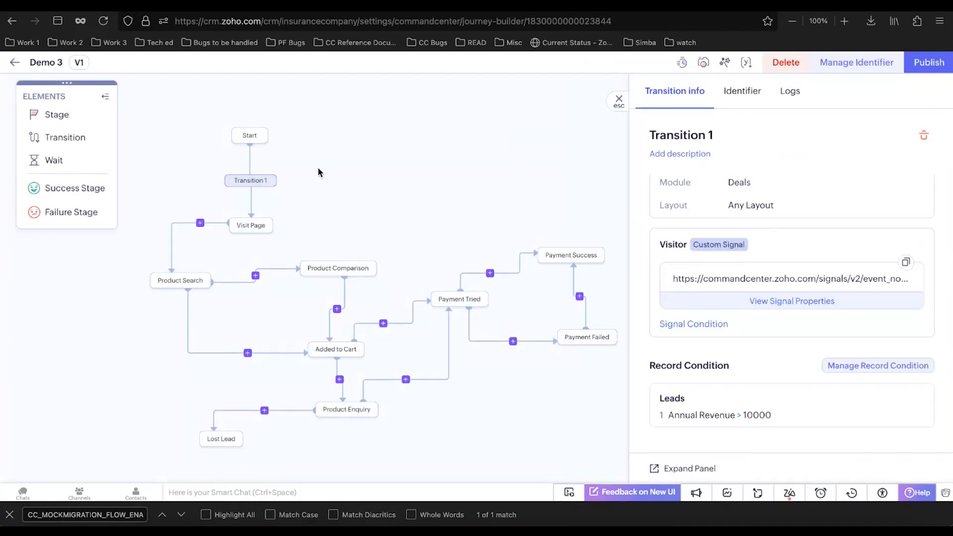
Step: Review the Visit Page stage's Leads action group, including its instant actions and the Field Update form
click(252, 223)
click(722, 92)
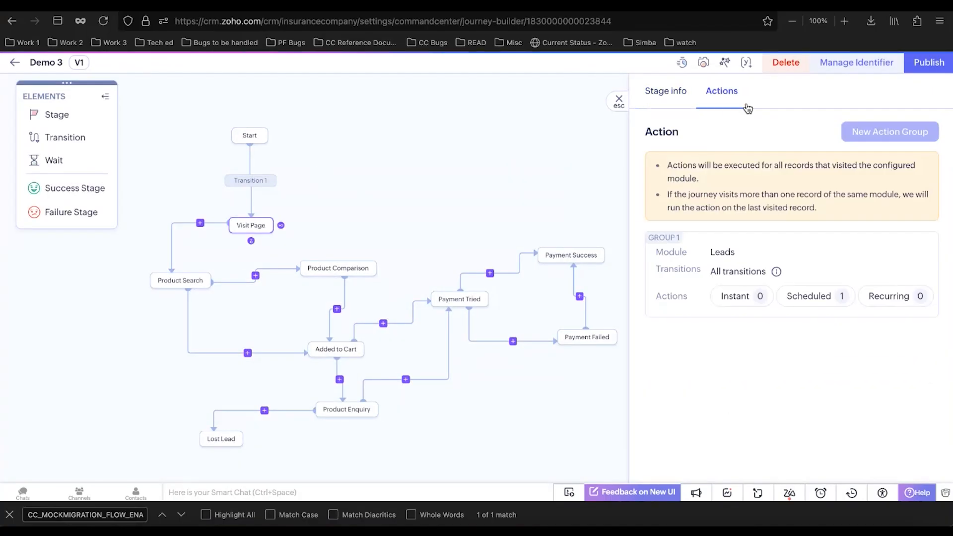
click(808, 267)
click(781, 245)
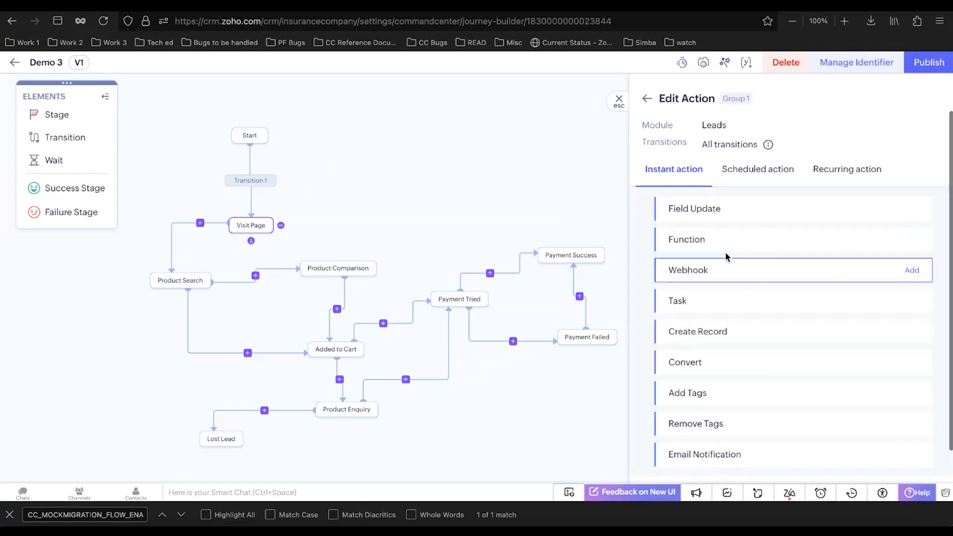
click(696, 209)
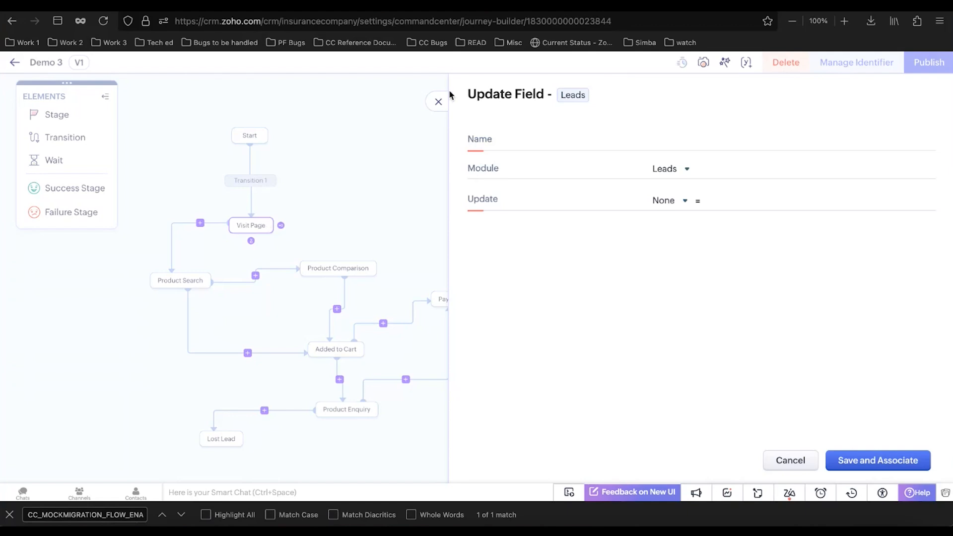
click(439, 98)
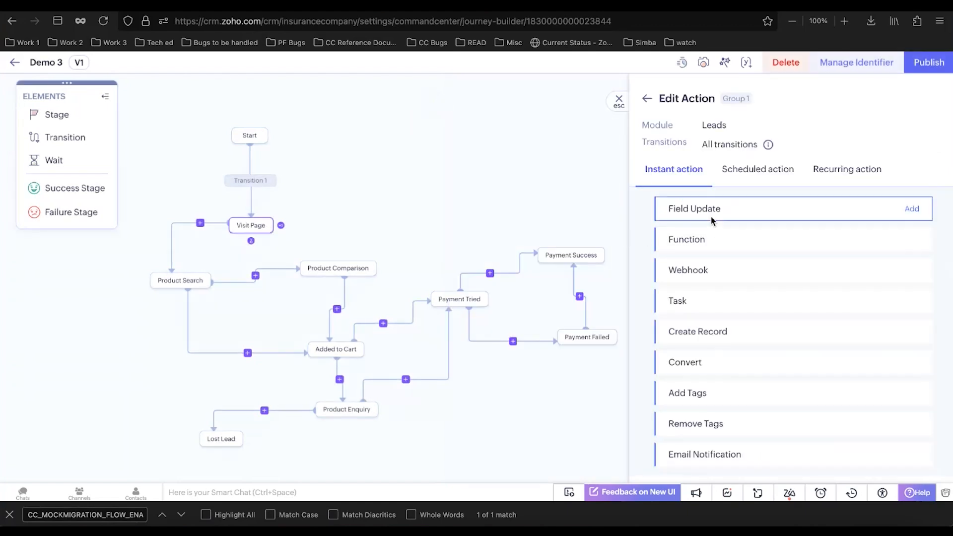
click(647, 101)
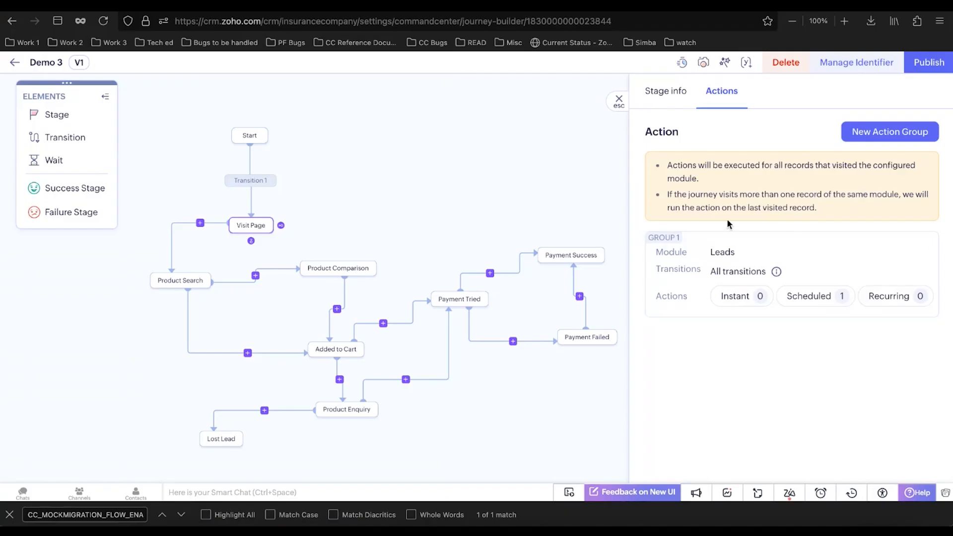
Step: Check the Visit Page stage's end-stage option, and recheck the signals and record condition on Transition 1
click(670, 90)
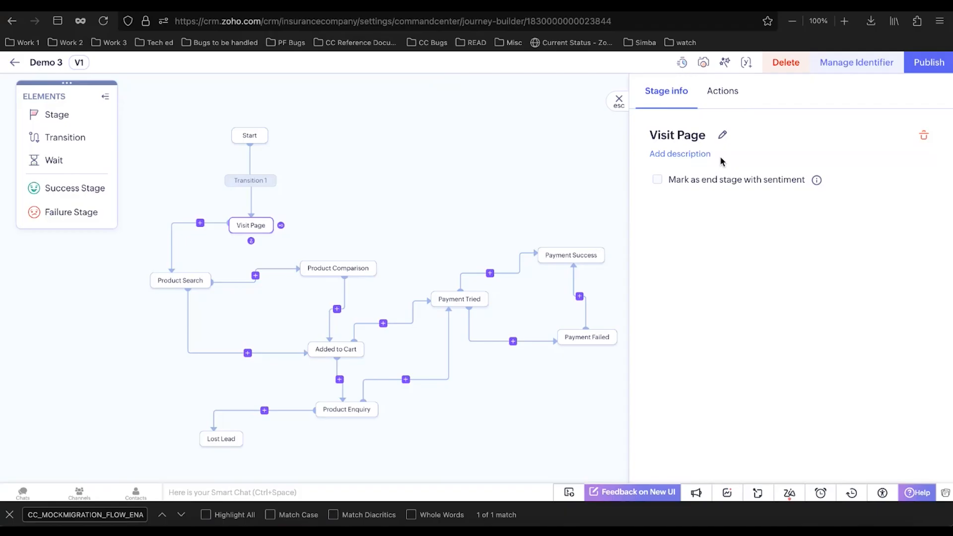
mouse_move(695, 185)
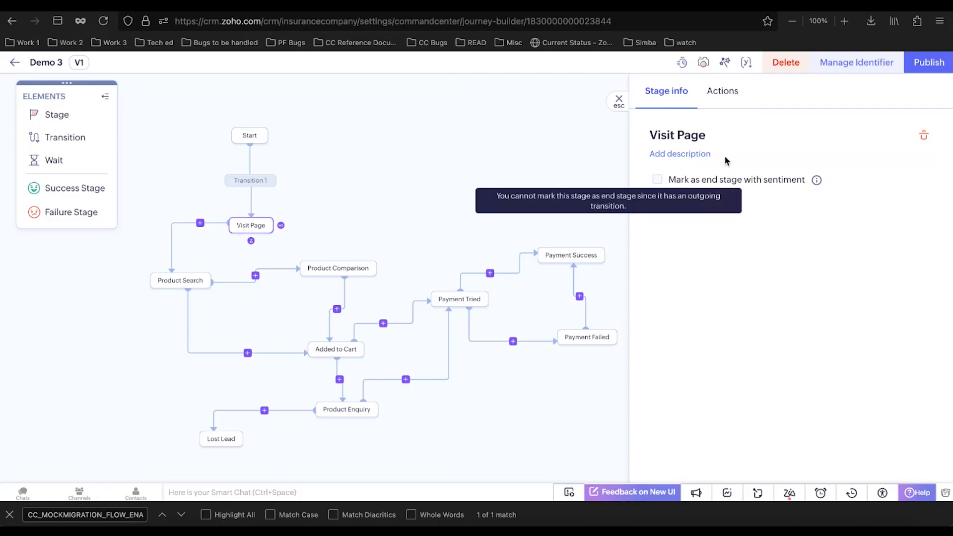
click(250, 181)
scroll(749, 306, down, 5)
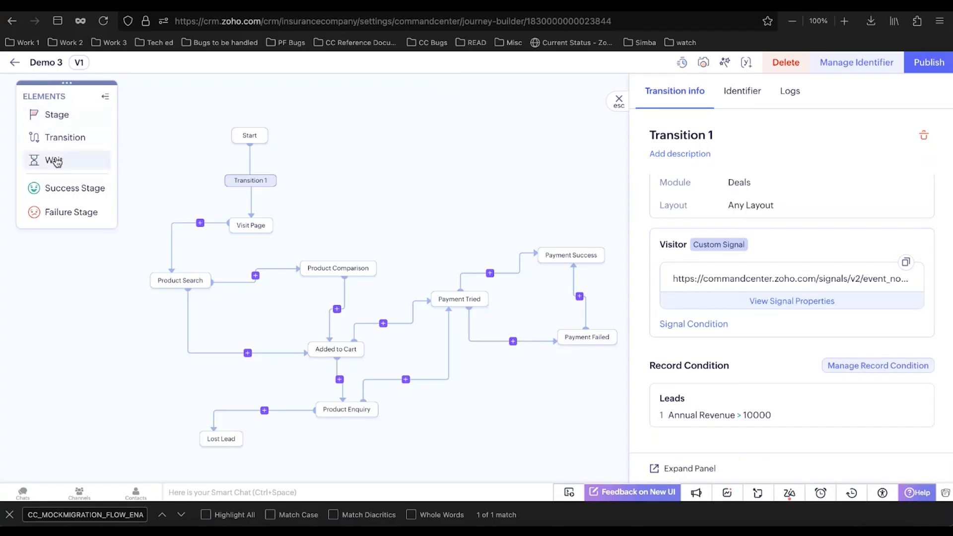
Step: Add two new stages near Visit Page and connect the second one to Visit Page with a transition
drag(61, 113, 190, 148)
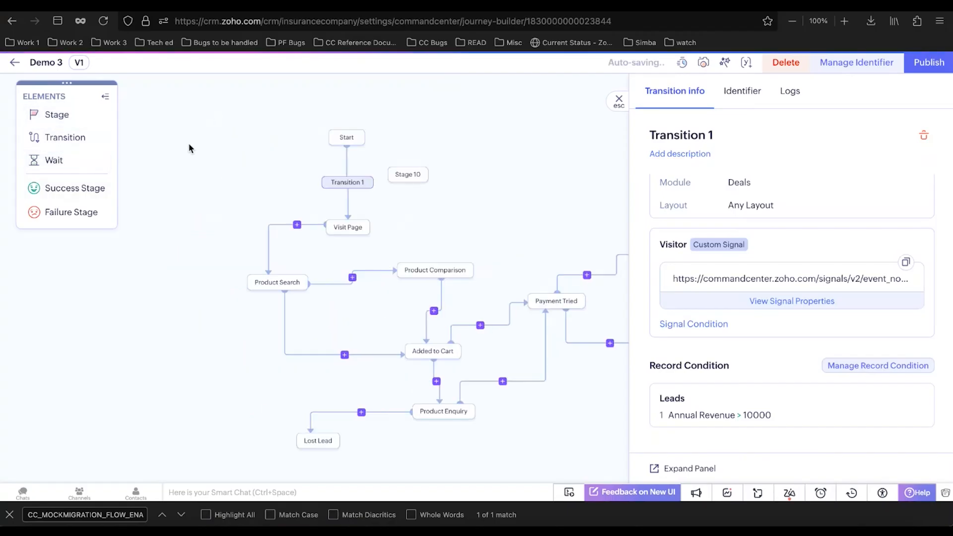
drag(74, 116, 184, 209)
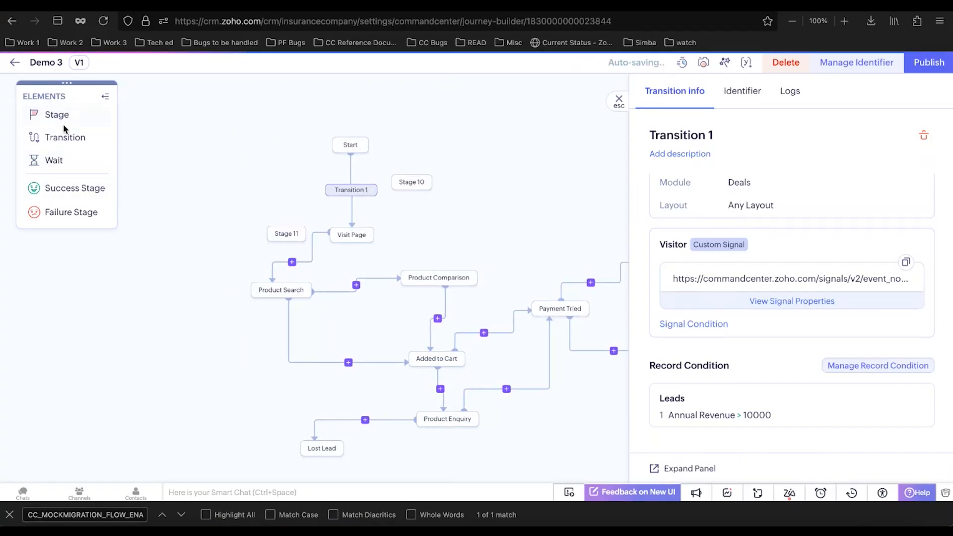
drag(66, 137, 290, 229)
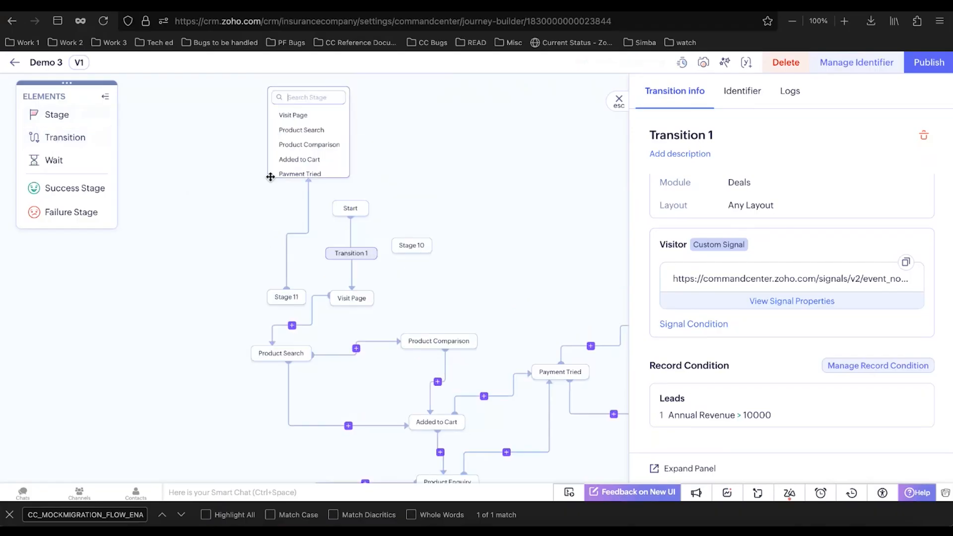
click(294, 115)
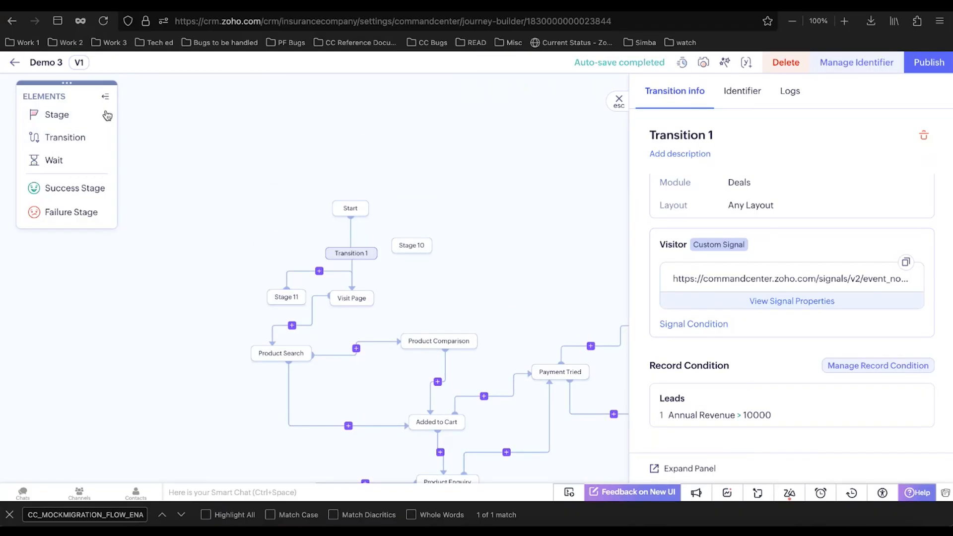
click(66, 139)
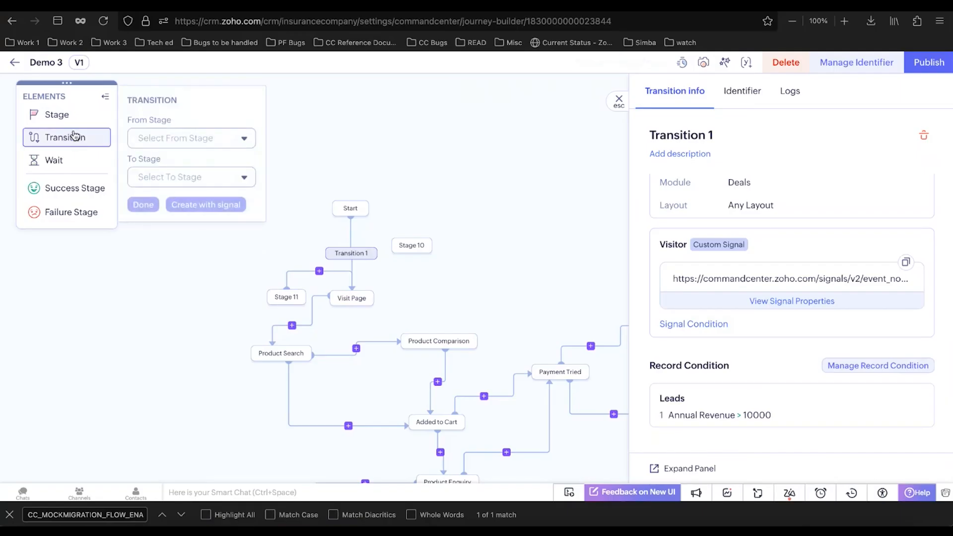
click(158, 138)
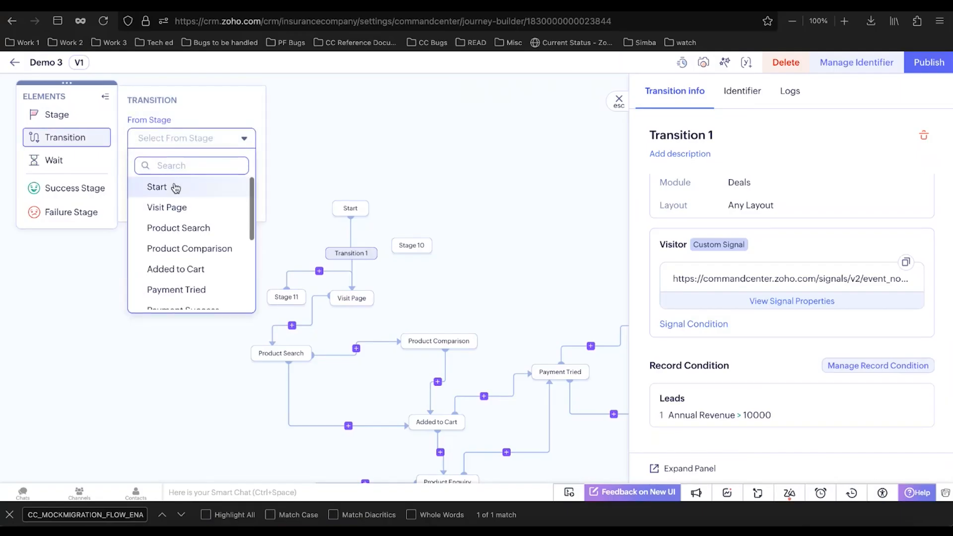
click(175, 188)
click(173, 177)
click(184, 206)
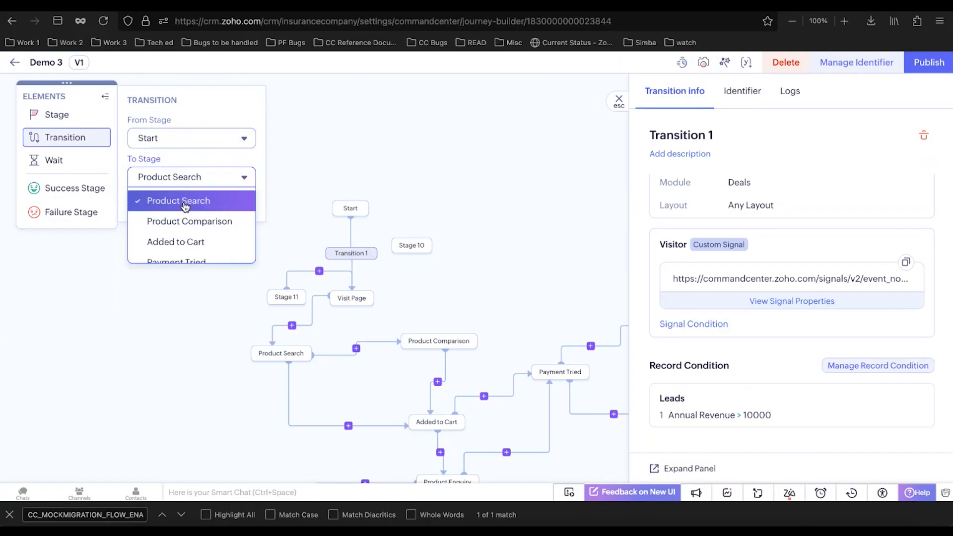
click(58, 160)
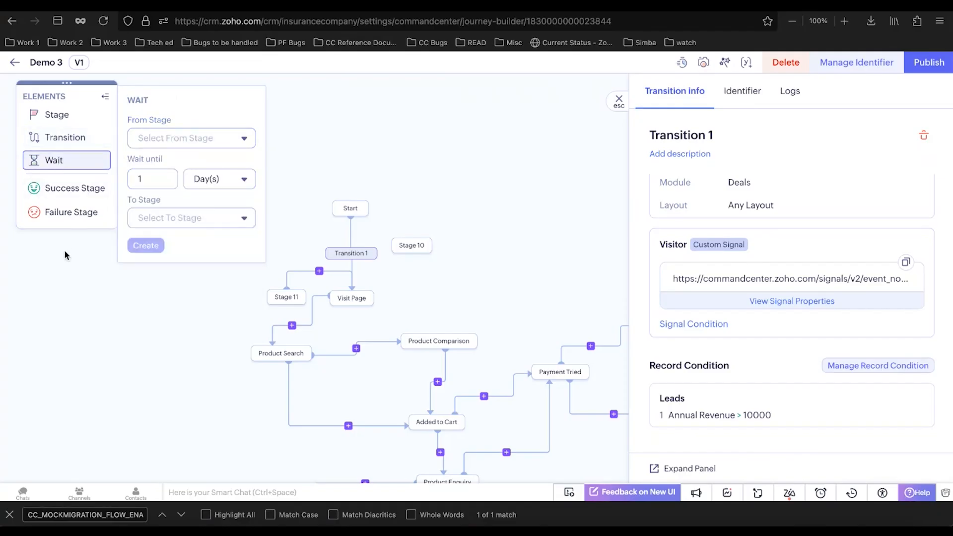
click(87, 248)
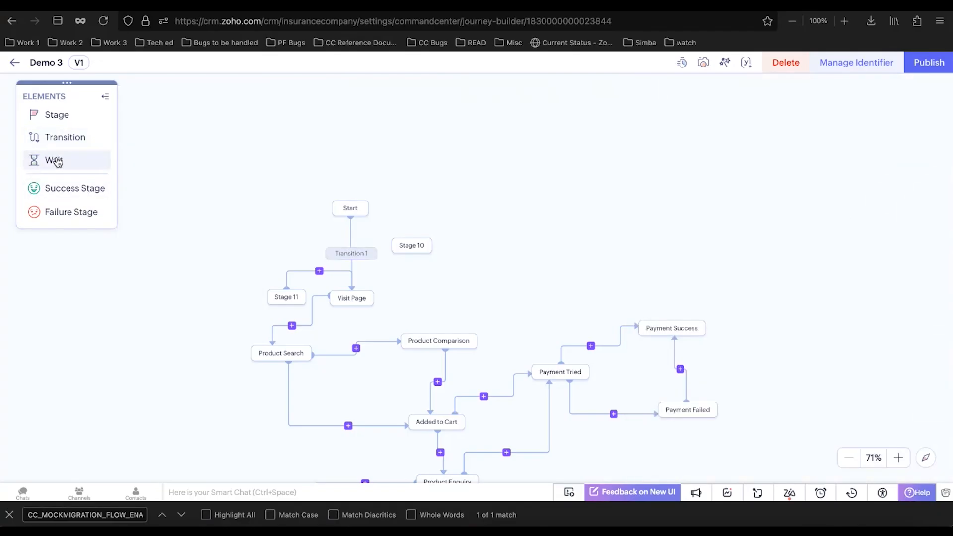
Step: Examine the journey's flow of stages and transitions from Start through Lost Lead and Payment Success
scroll(118, 251, down, 3)
scroll(119, 254, right, 6)
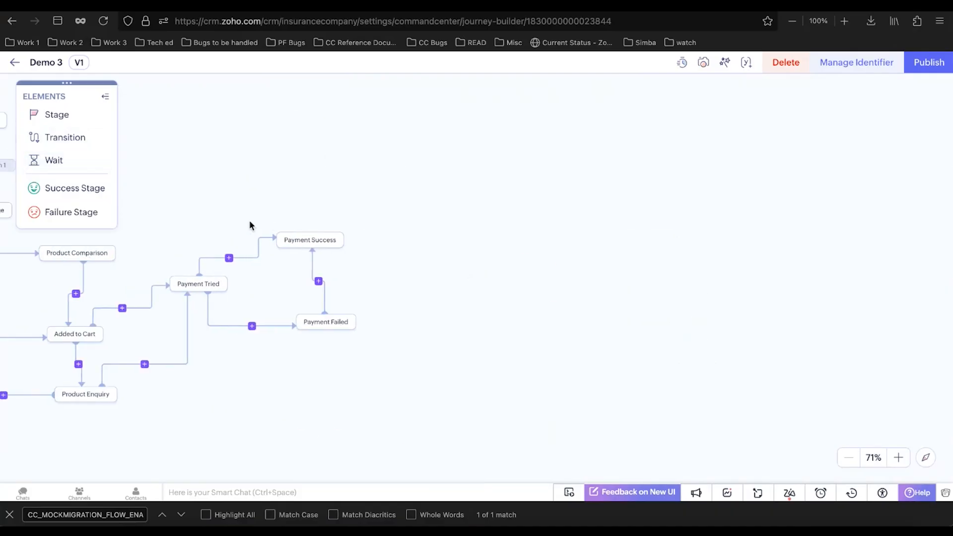
scroll(249, 219, down, 1)
scroll(250, 219, left, 5)
drag(54, 167, 335, 122)
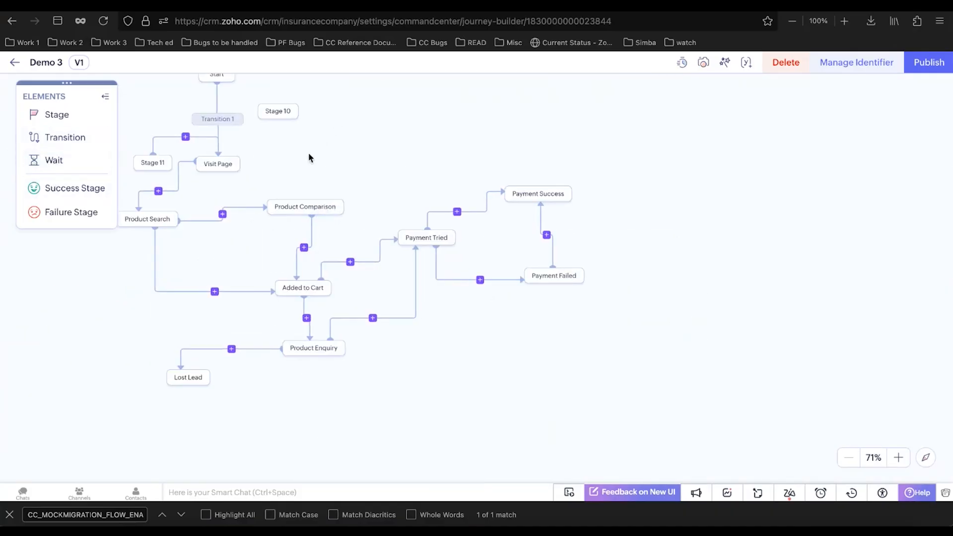
scroll(308, 153, left, 5)
scroll(309, 153, up, 1)
scroll(430, 298, up, 5)
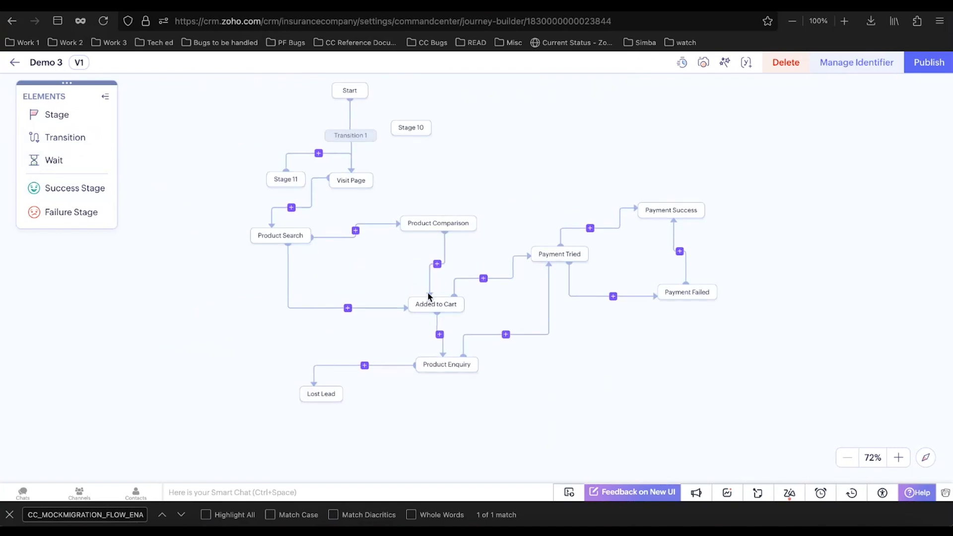
scroll(542, 309, right, 3)
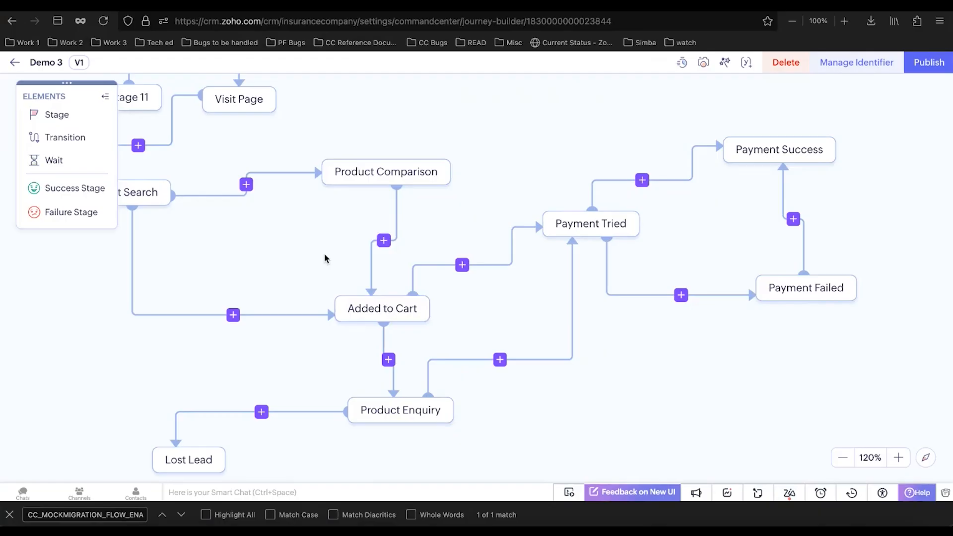
scroll(297, 241, down, 3)
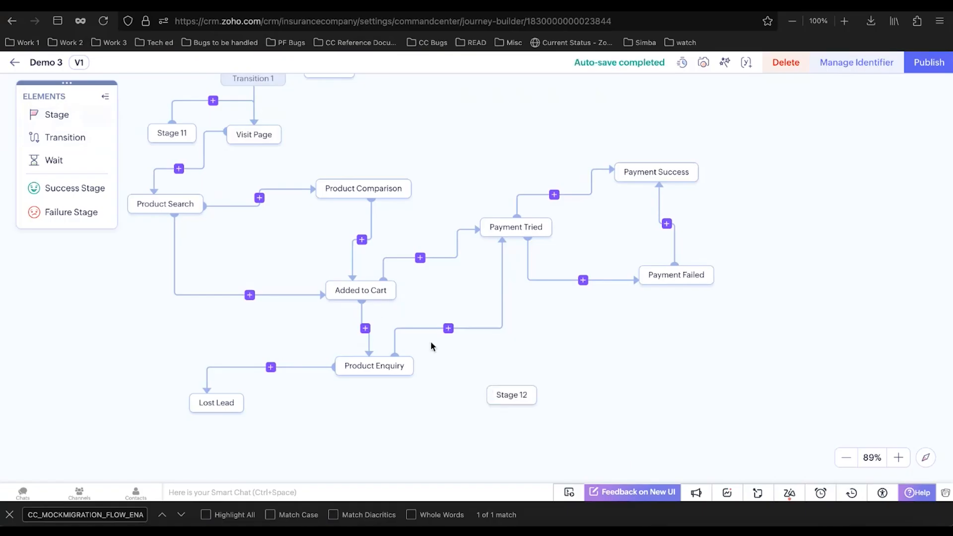
Step: Rename the unconnected Stage 12 as "Priroitze"
click(503, 392)
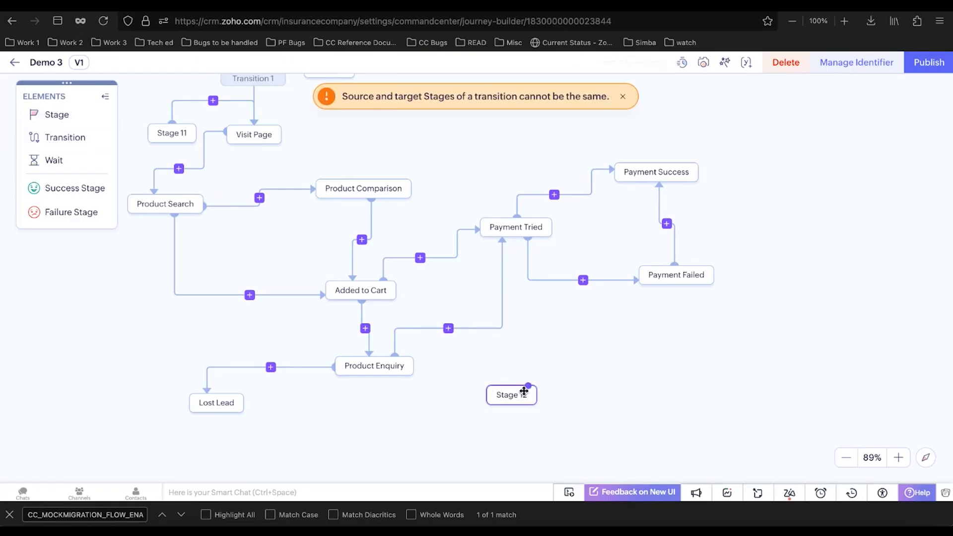
double_click(518, 392)
text(Piroitze)
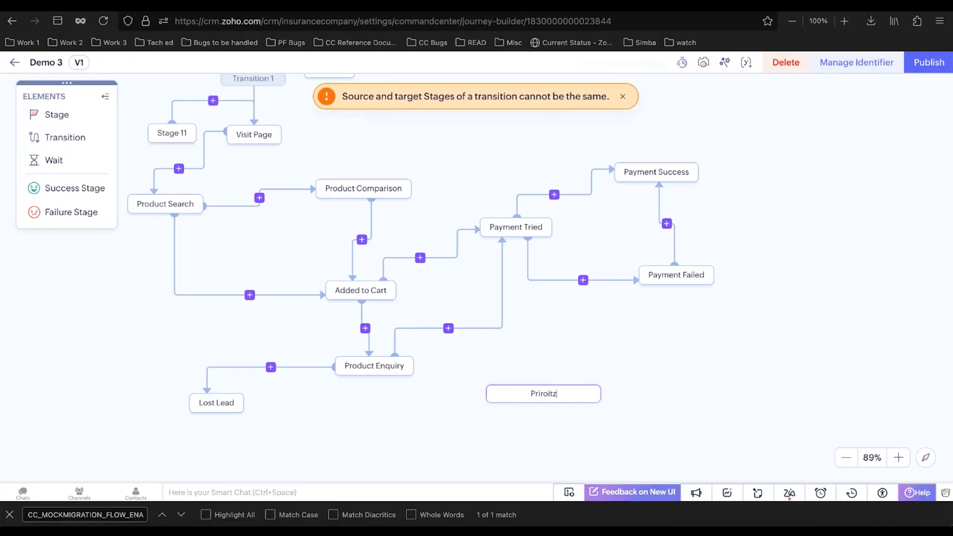
key(Return)
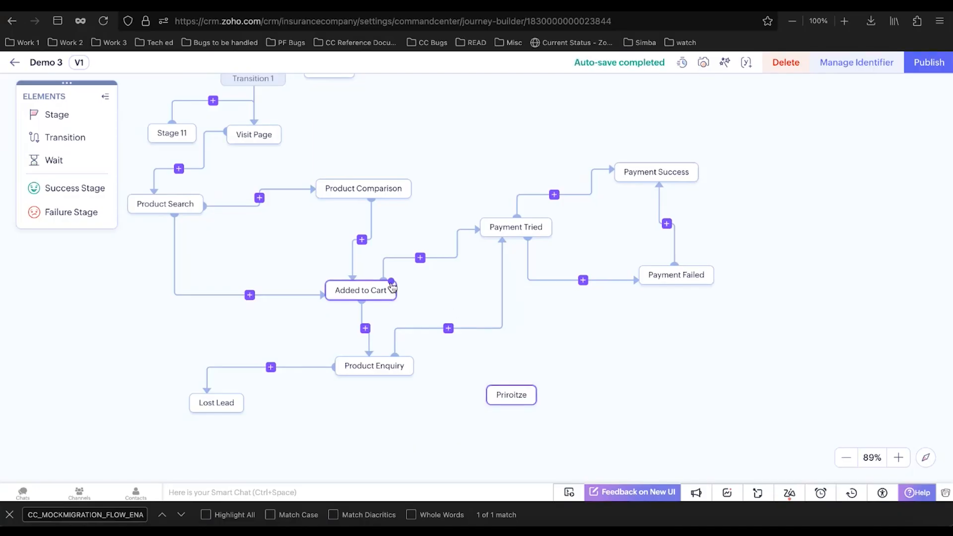
Step: Add a Wait element to the Added to Cart stage and set Priroitze as its target stage
drag(85, 159, 380, 290)
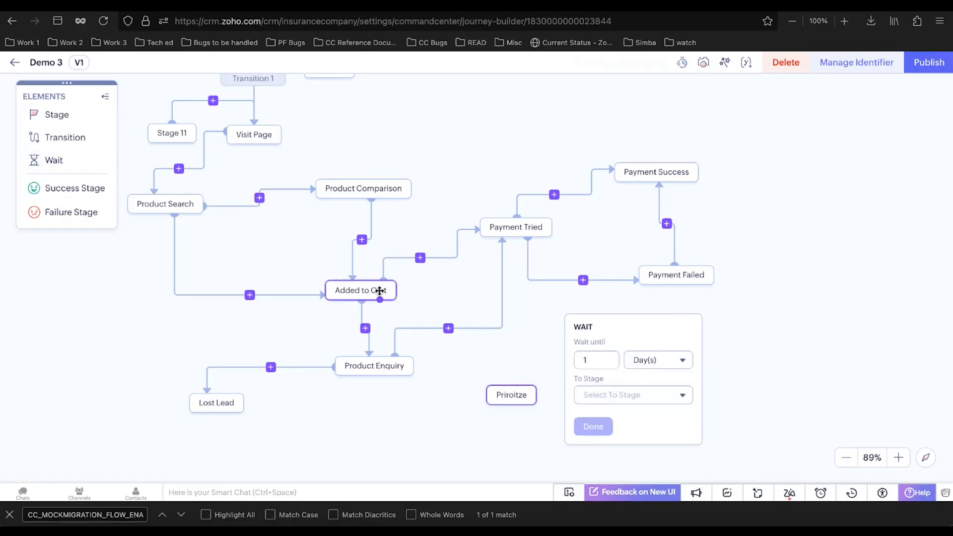
click(621, 392)
text(pr)
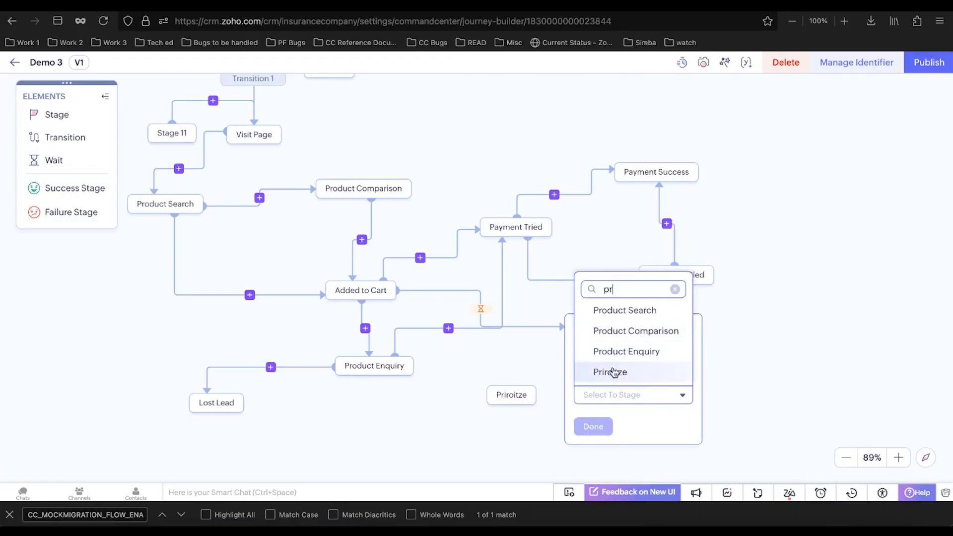
click(611, 372)
Step: Check the time unit options of the Added to Cart wait and open its duration value for editing
click(646, 359)
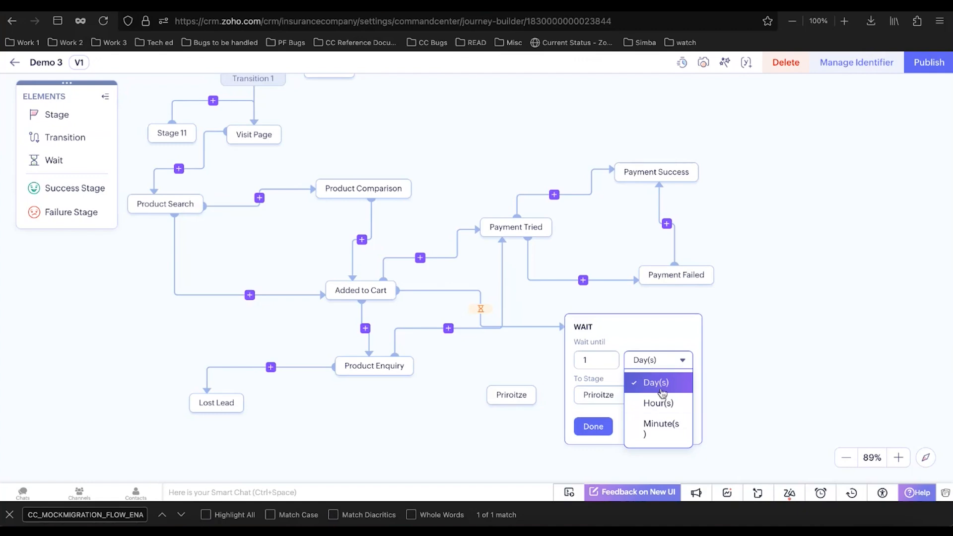
click(640, 327)
click(667, 362)
click(631, 359)
double_click(606, 360)
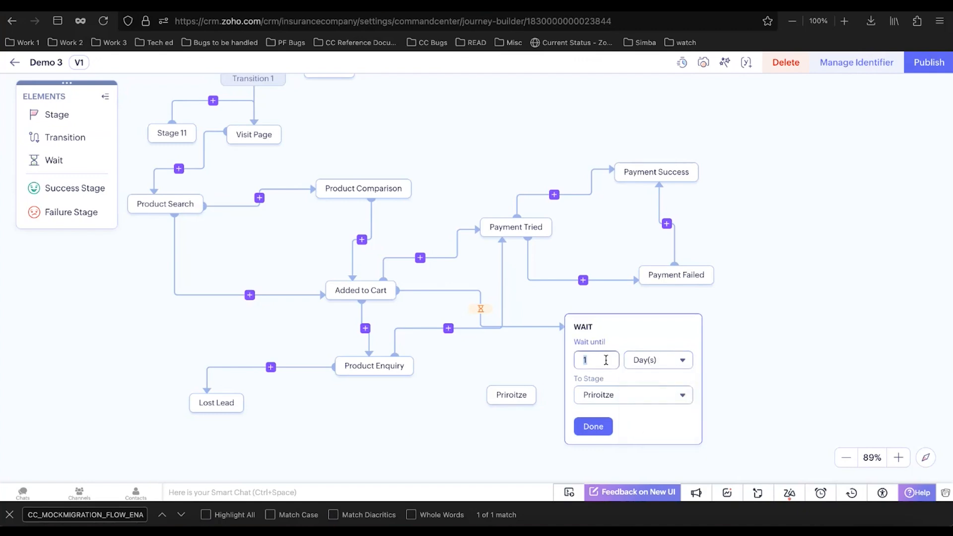
Step: Set the wait from Added to Cart to the Priroitze stage to 3 days
text(3)
click(597, 428)
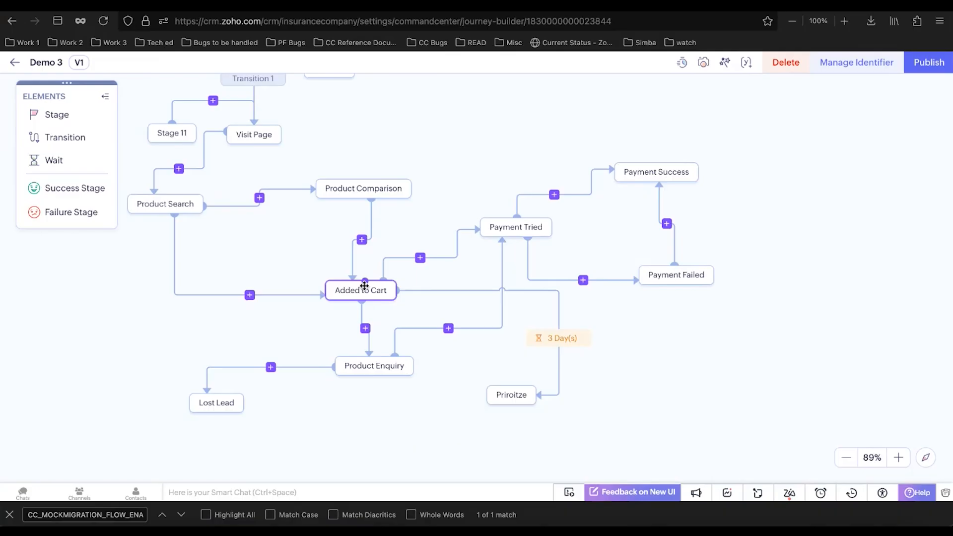
Step: Review the journey flow from Start through the payment stages and the wait leading to Priroitze
scroll(364, 285, left, 5)
scroll(364, 286, up, 2)
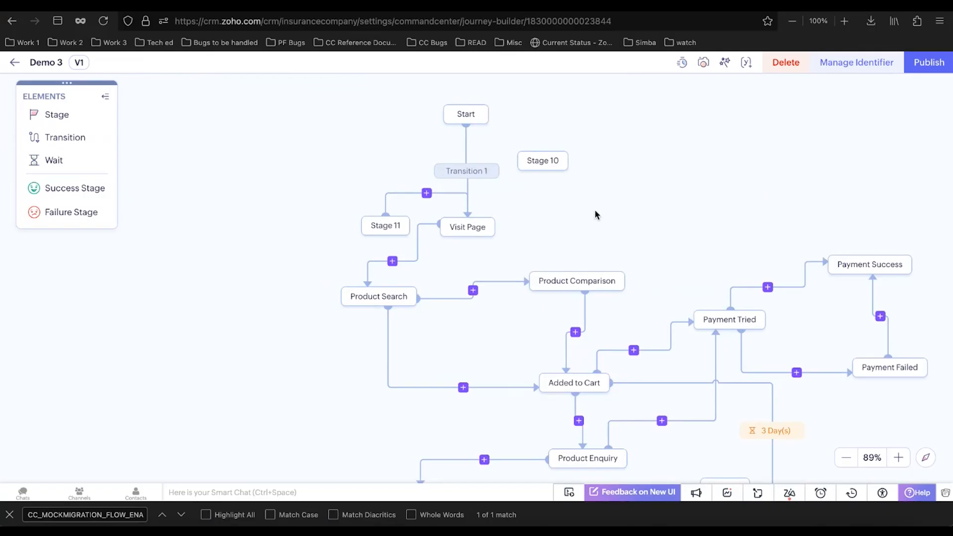
scroll(601, 214, down, 1)
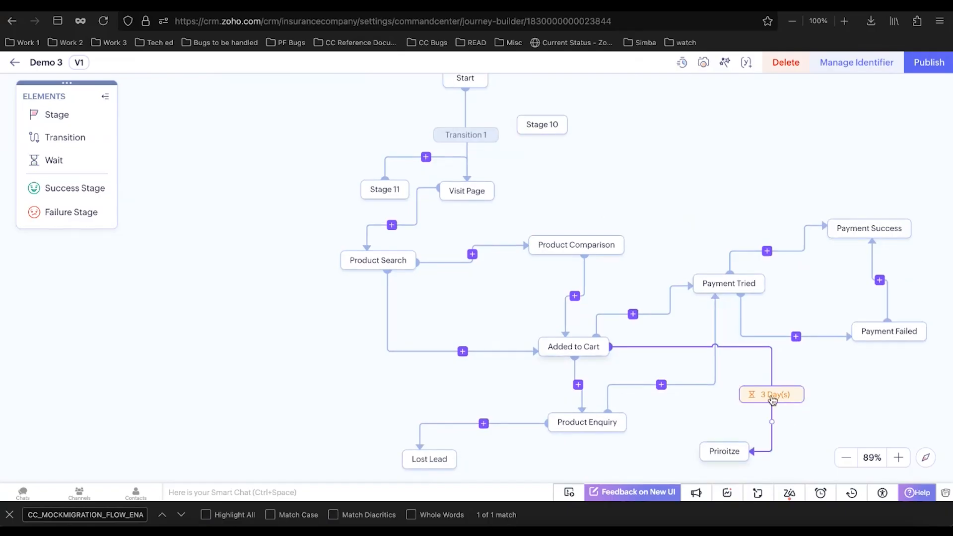
scroll(644, 222, up, 2)
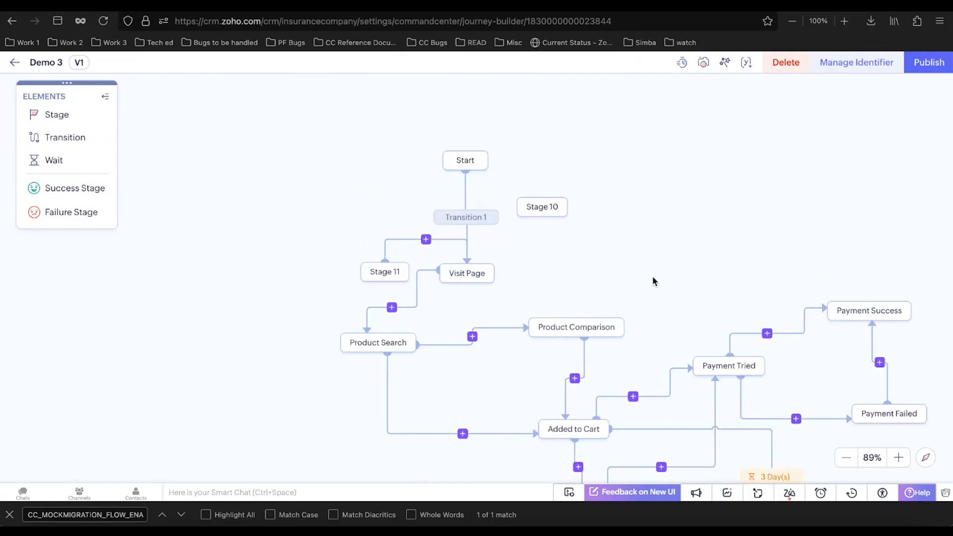
scroll(653, 279, down, 2)
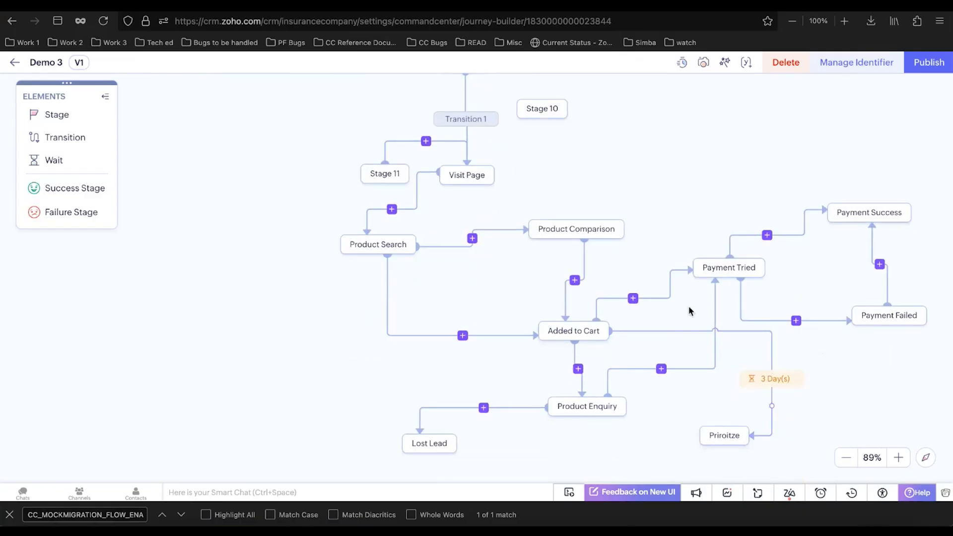
scroll(645, 268, down, 1)
scroll(644, 268, right, 2)
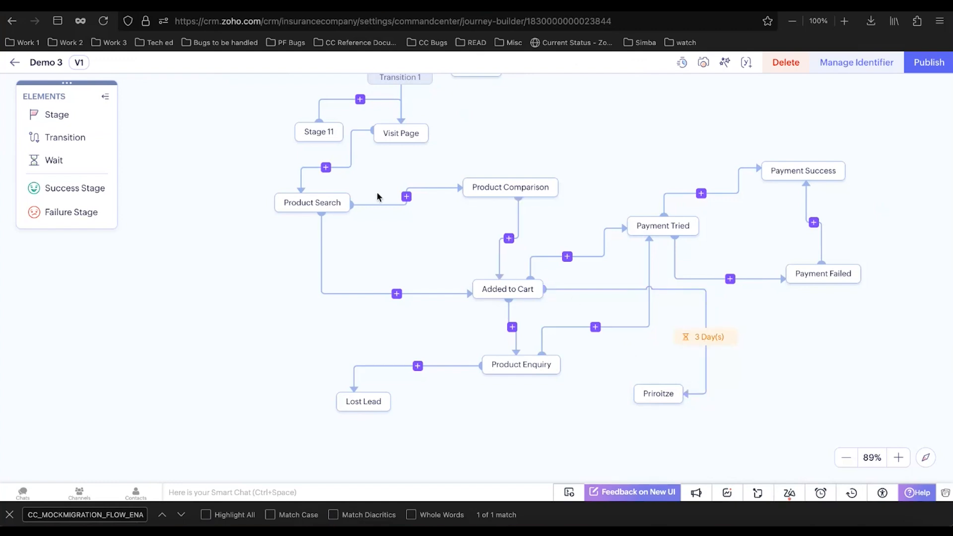
Step: Reposition Product Comparison up and to the right, and Product Search slightly to the right on the canvas
drag(484, 187, 544, 161)
click(311, 204)
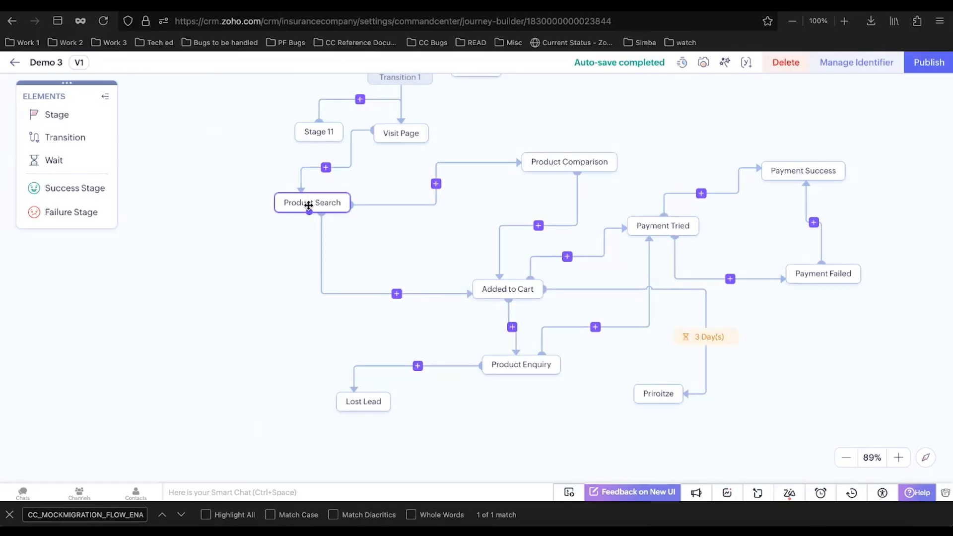
drag(310, 204, 373, 218)
Step: Move Stage 11 away from the main flow and delete it together with its connector
scroll(298, 194, up, 3)
click(313, 202)
drag(313, 202, 212, 228)
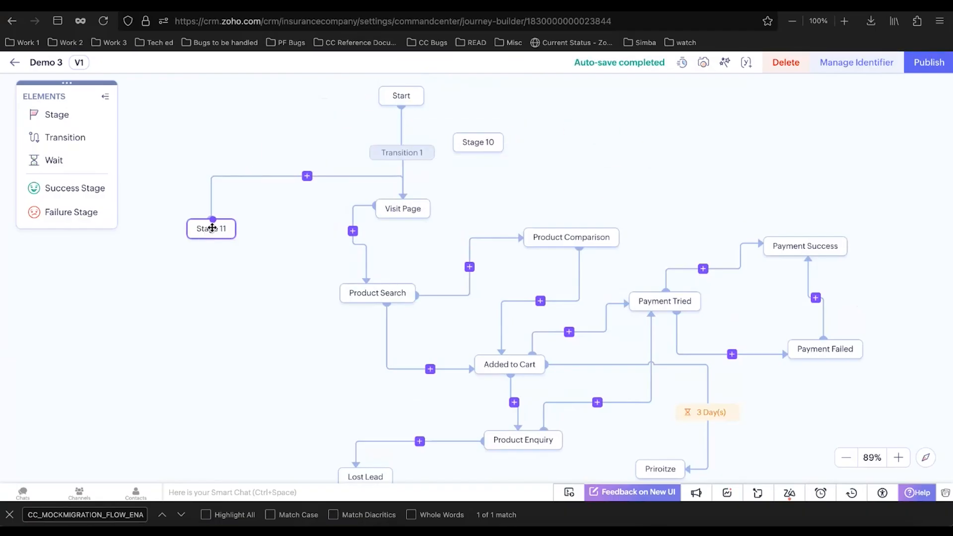
click(212, 228)
click(222, 257)
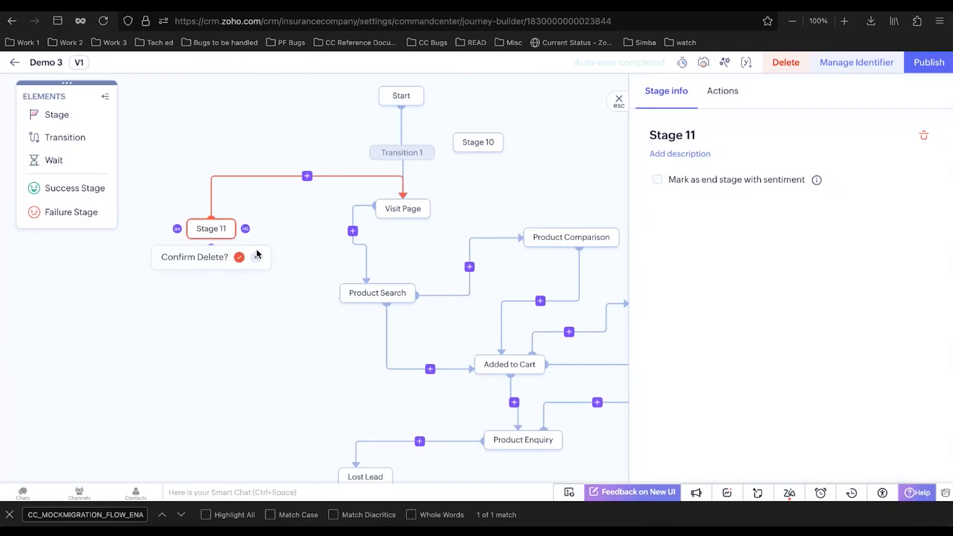
click(239, 257)
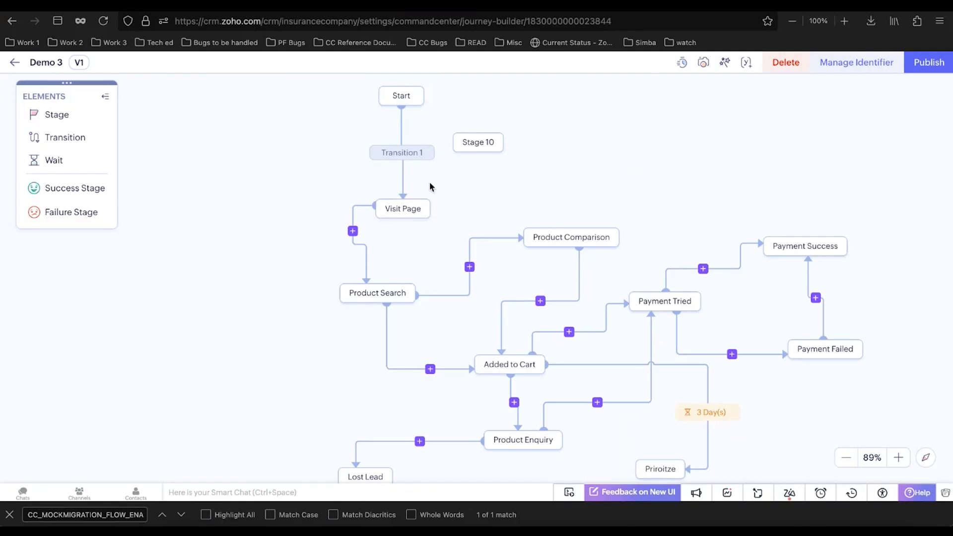
Step: Rearrange the stages by moving Product Search slightly left, Payment Tried lower and right, and Priroitze to the right
scroll(446, 208, right, 3)
scroll(446, 207, down, 1)
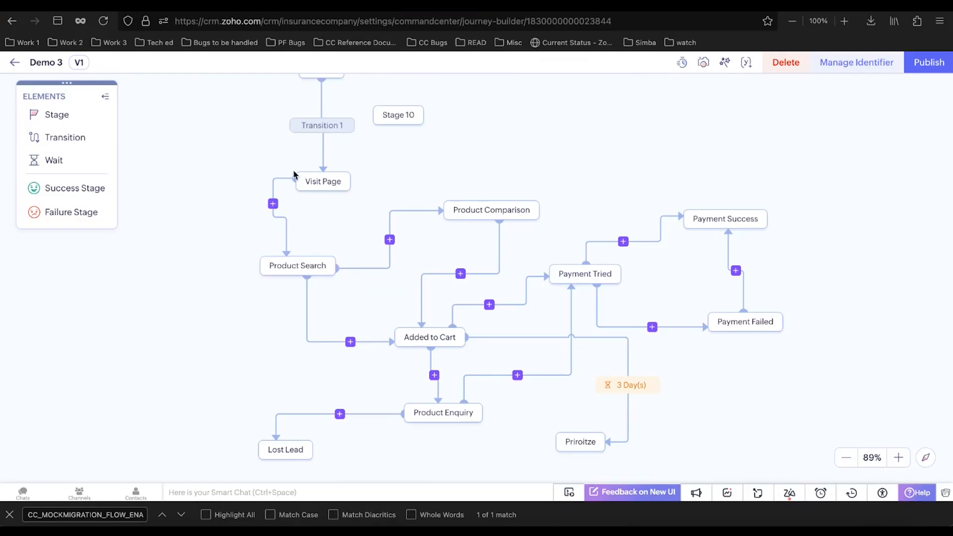
drag(300, 263, 278, 264)
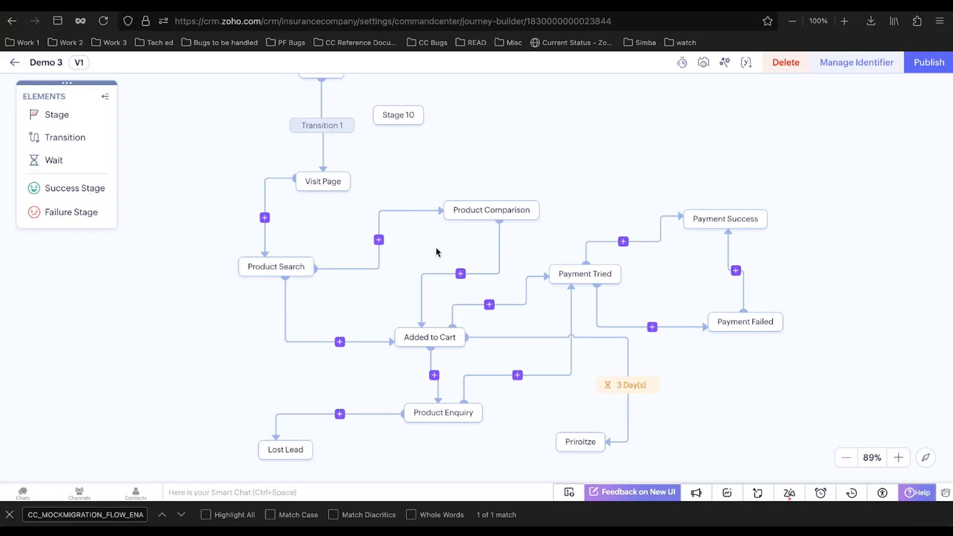
drag(620, 273, 640, 305)
drag(591, 452, 622, 442)
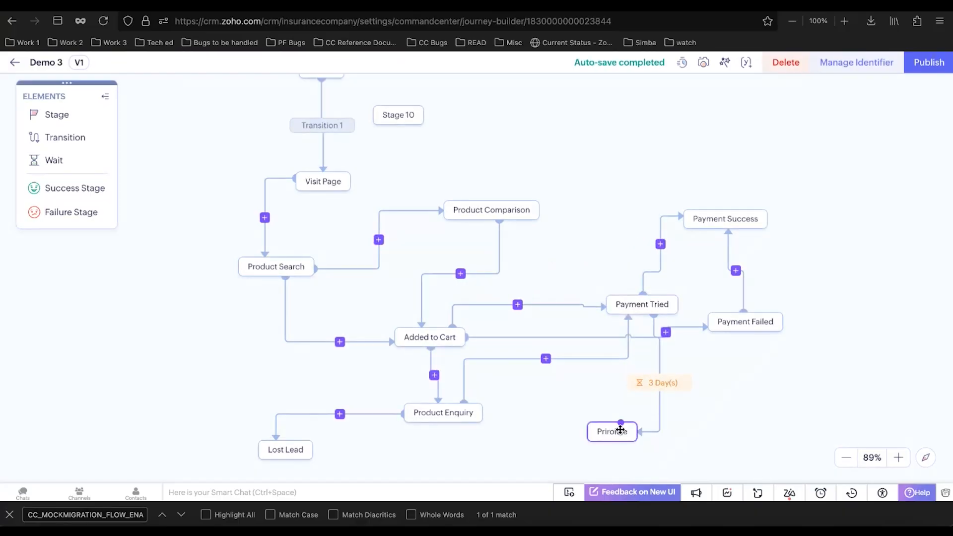
Step: Try to delete the Priroitze stage and check the journey's deadline settings for a reference to it
click(620, 432)
click(620, 415)
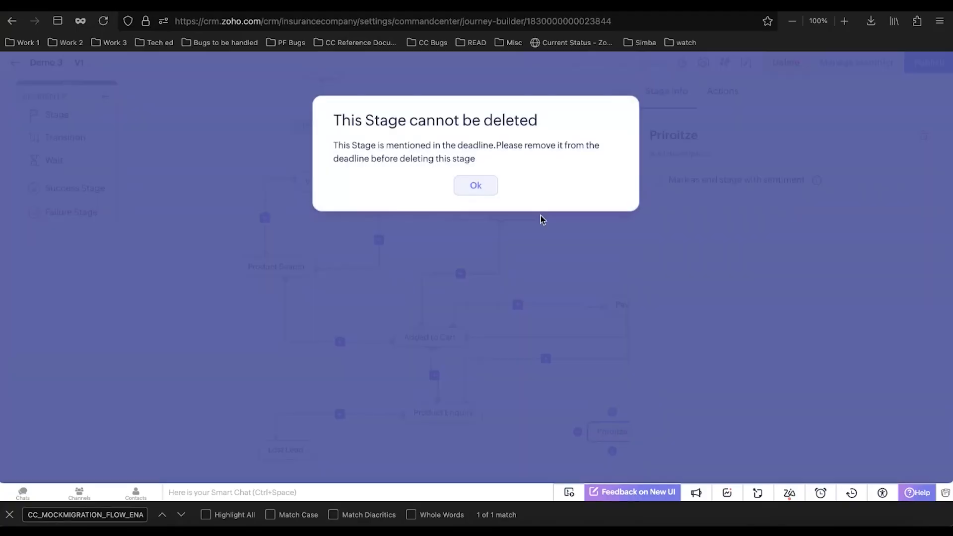
click(470, 182)
click(598, 347)
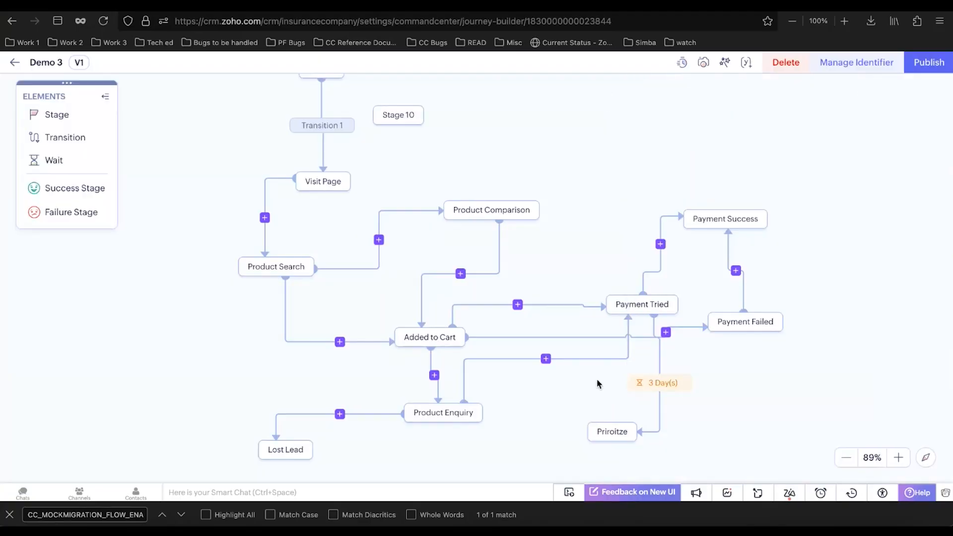
click(621, 432)
click(627, 417)
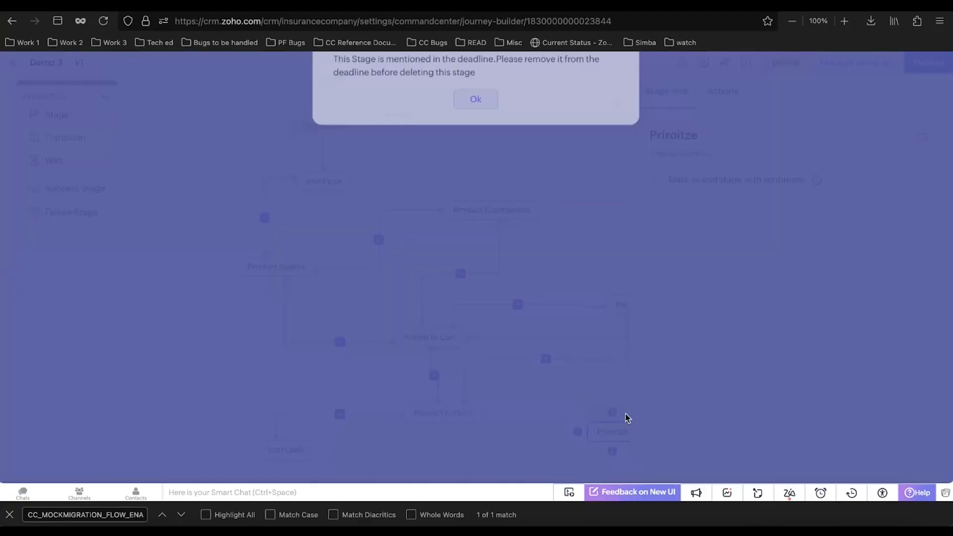
click(467, 186)
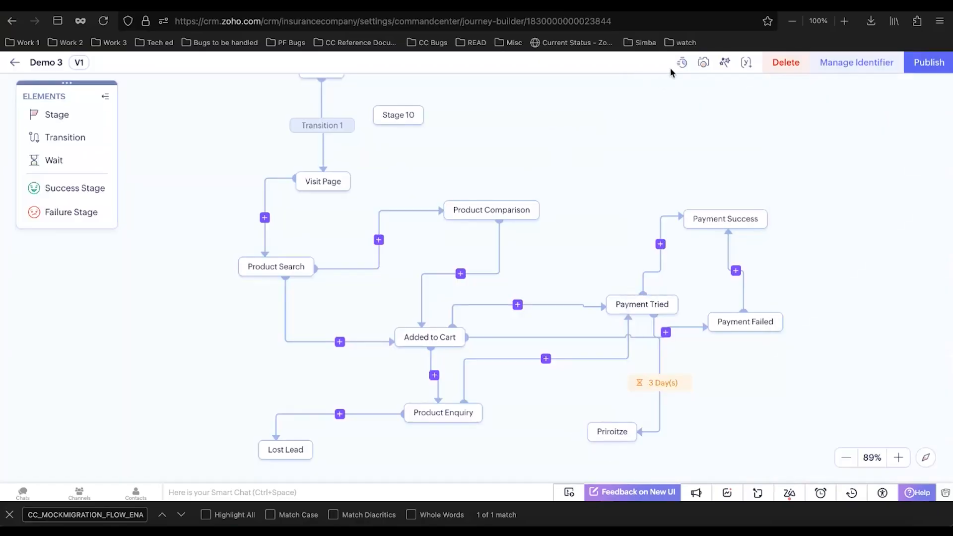
click(682, 63)
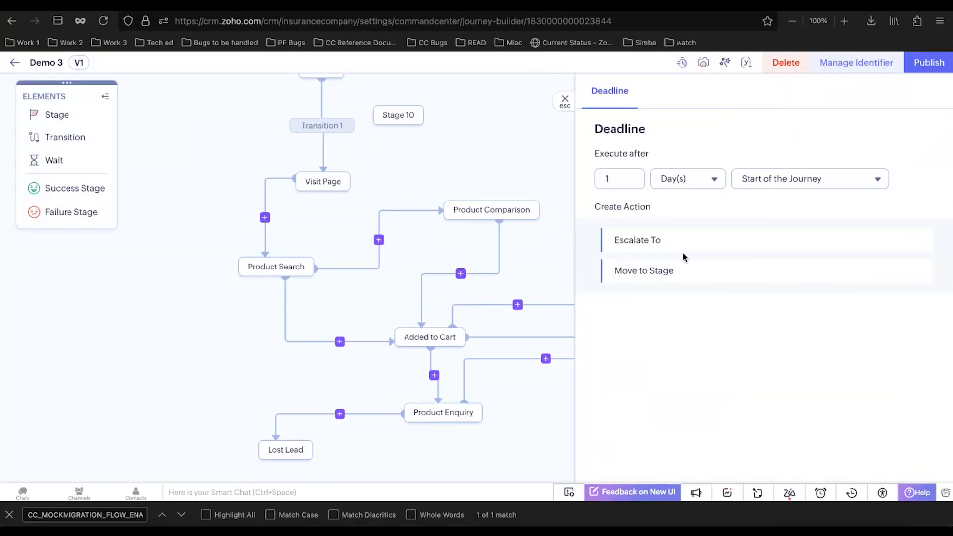
click(565, 99)
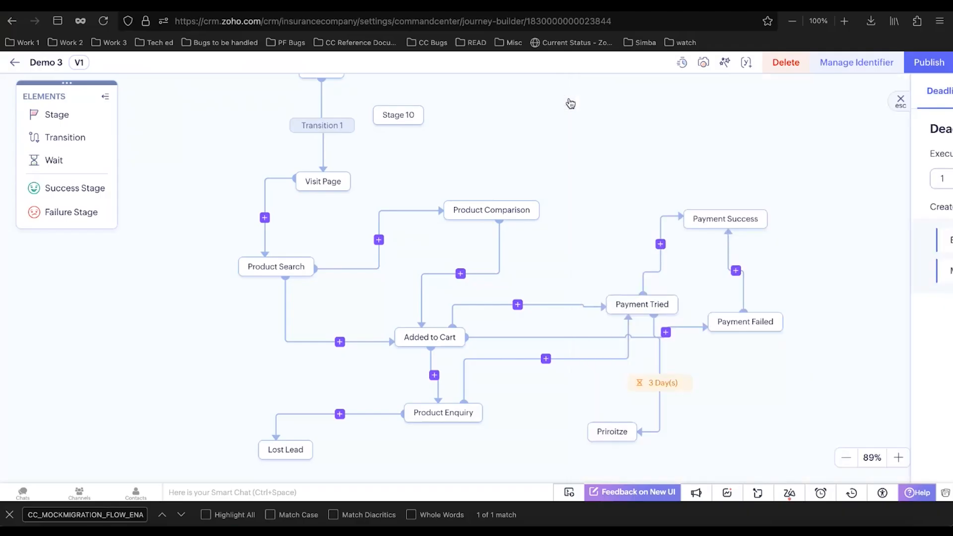
Step: Delete the 3-day wait starting at Added to Cart and the Priroitze stage it leads to
click(654, 384)
click(669, 412)
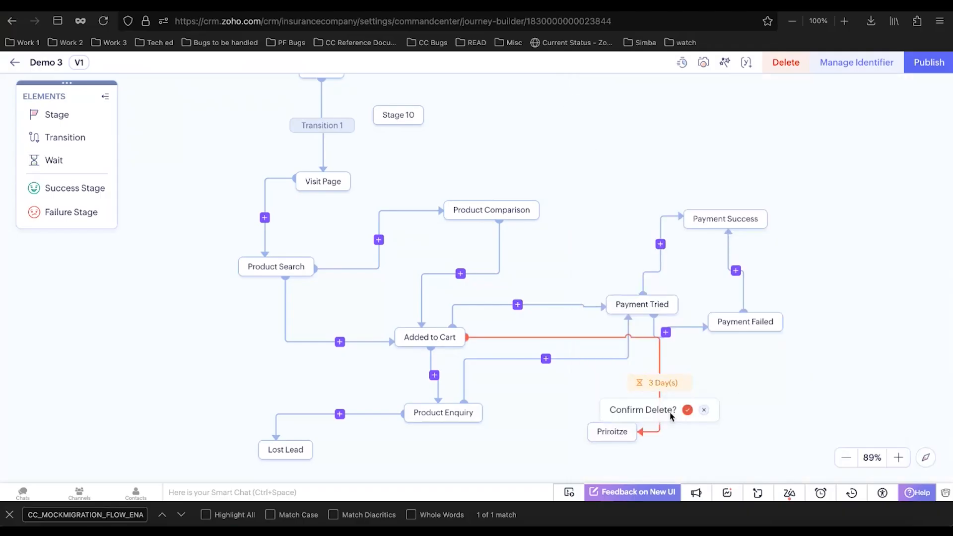
click(688, 410)
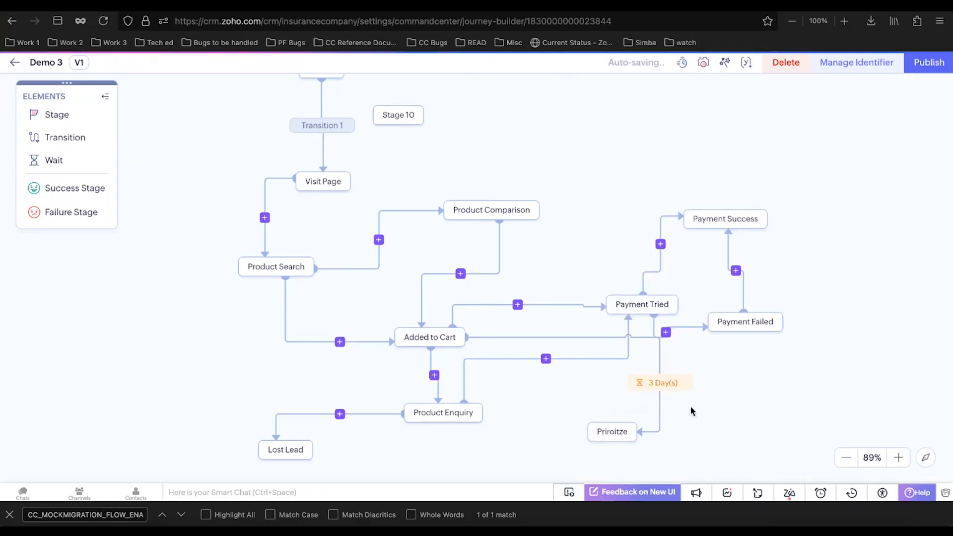
click(610, 429)
click(622, 417)
click(641, 416)
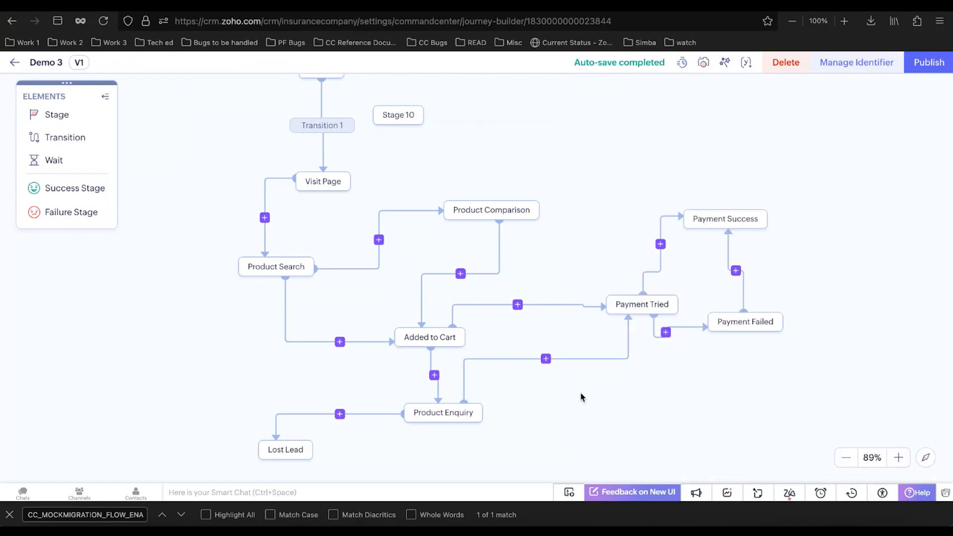
Step: Space out the flow by moving Product Enquiry and Payment Failed lower and Payment Success slightly up and left
scroll(534, 378, down, 3)
scroll(534, 379, up, 2)
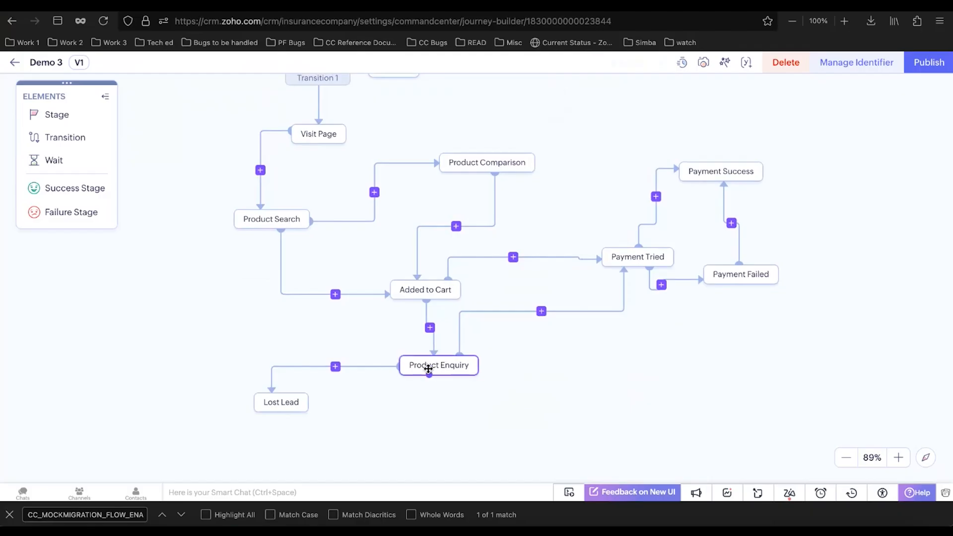
drag(428, 367, 418, 381)
drag(735, 273, 751, 327)
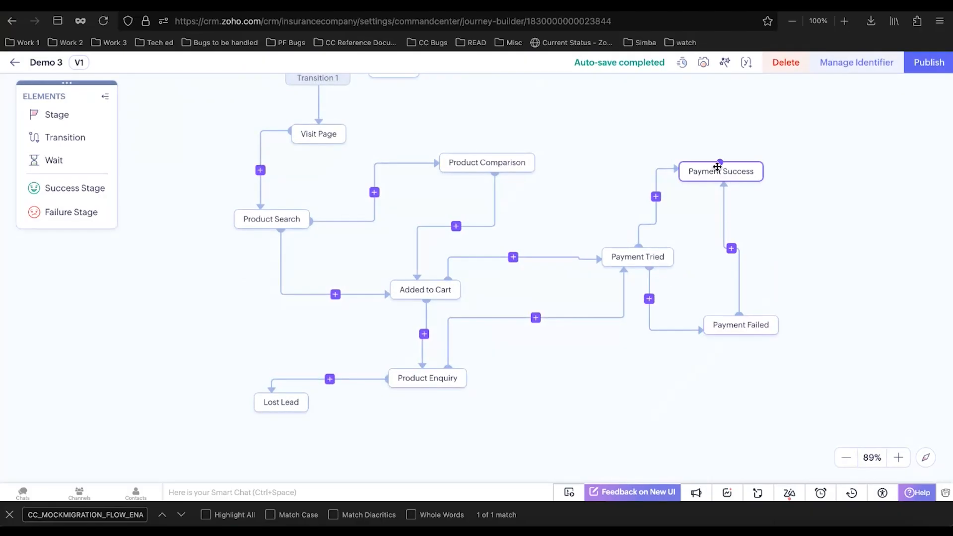
drag(708, 176, 689, 169)
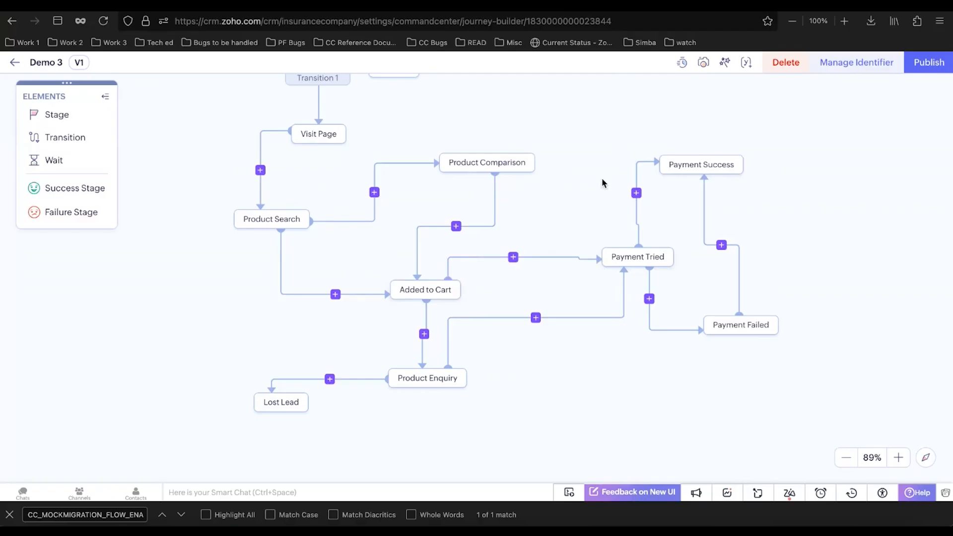
Step: Add a transition between Visit Page and Product Search with a Record create signal on the Calls module
click(261, 170)
click(688, 181)
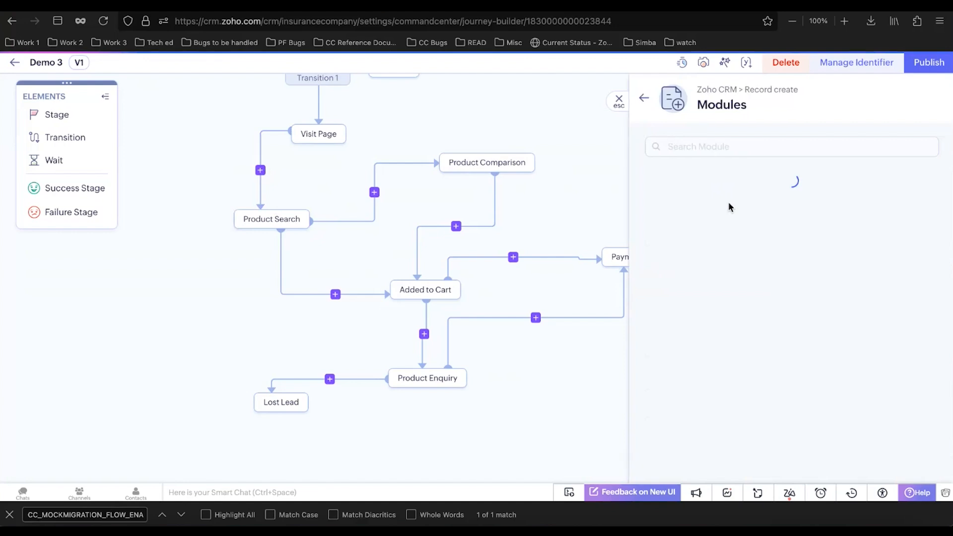
click(692, 207)
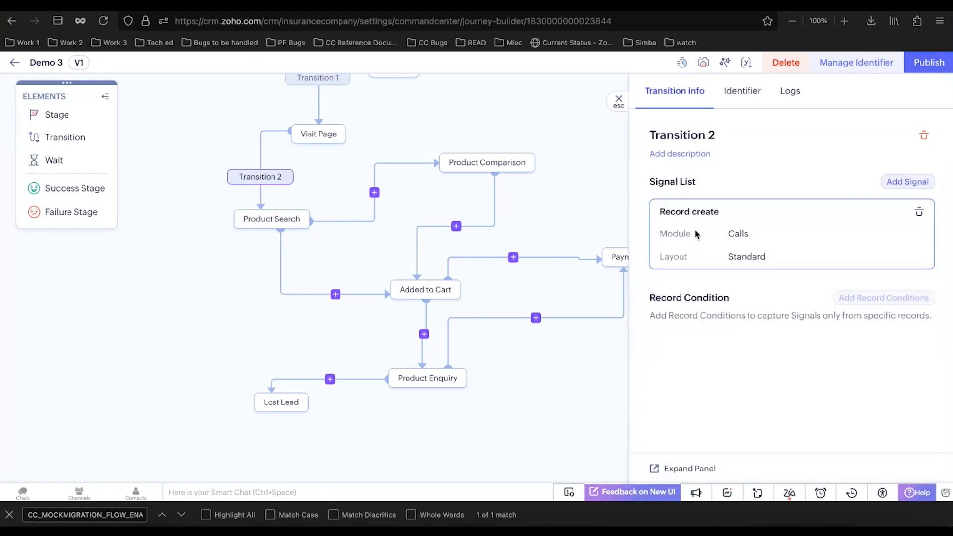
Step: Add a transition between Product Search and Added to Cart with a Record edit signal on the Calls module
click(792, 219)
click(797, 205)
click(675, 234)
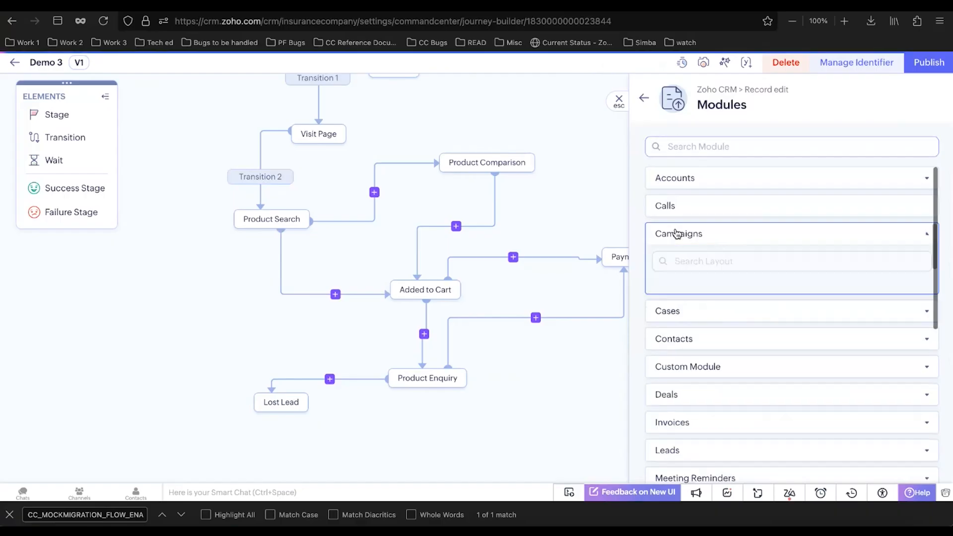
click(678, 206)
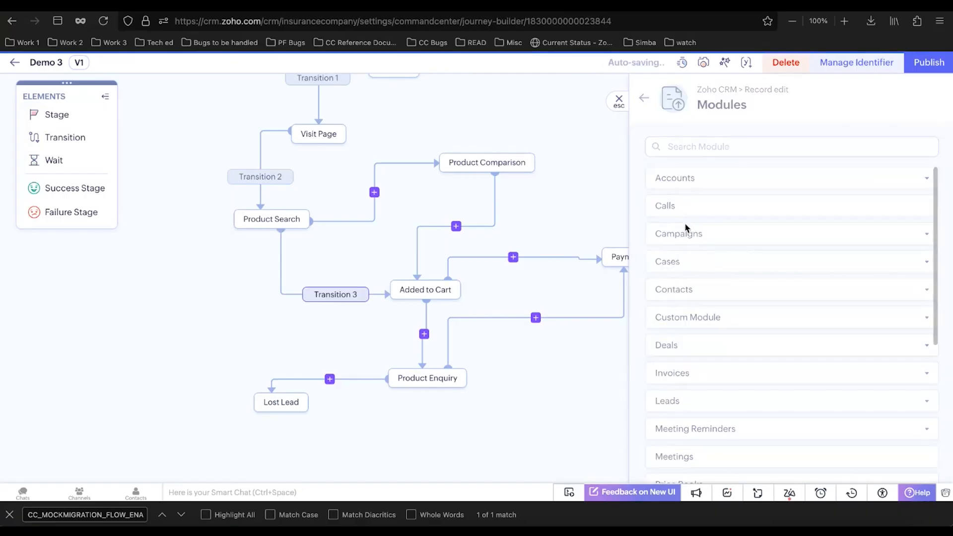
Step: Add a transition between Product Search and Product Comparison with a Record create signal on Contacts, Any Layout
click(774, 209)
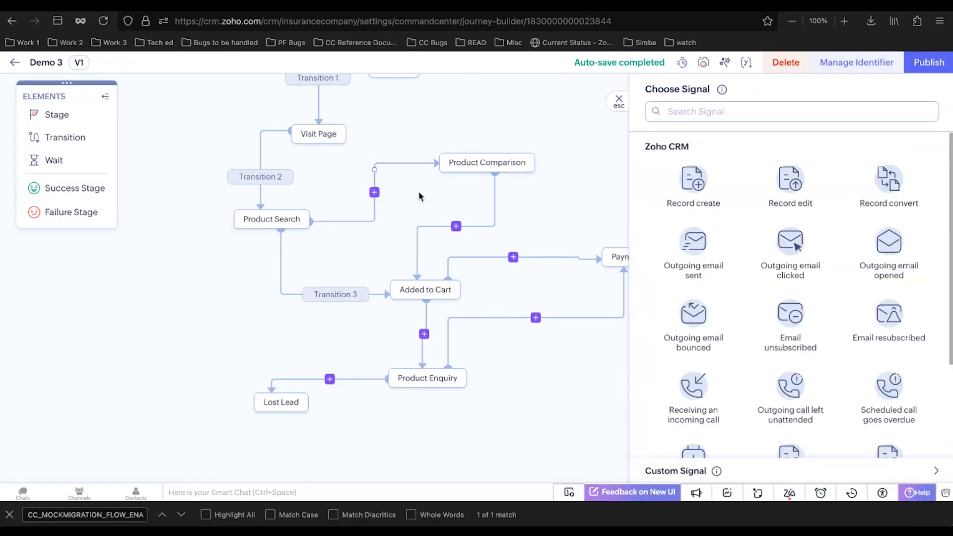
click(700, 191)
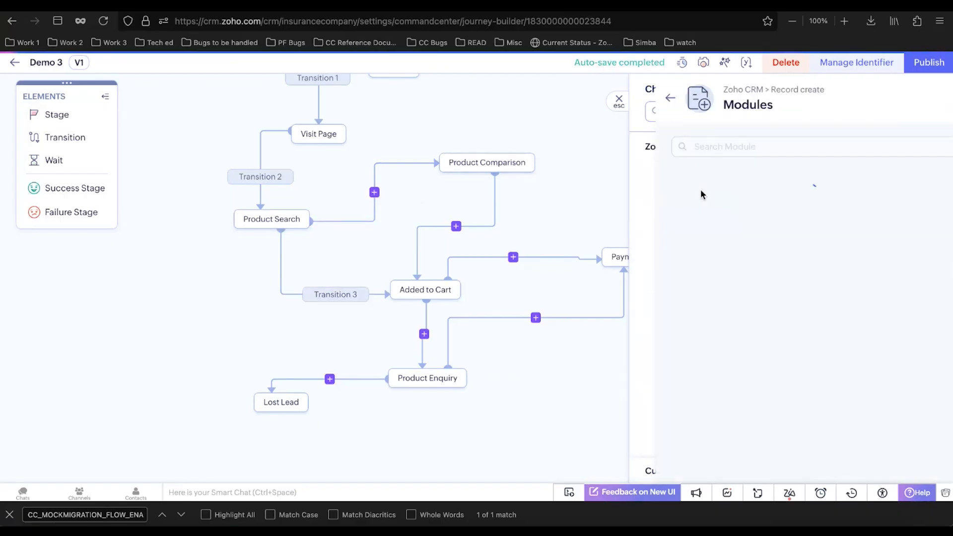
click(680, 300)
click(673, 343)
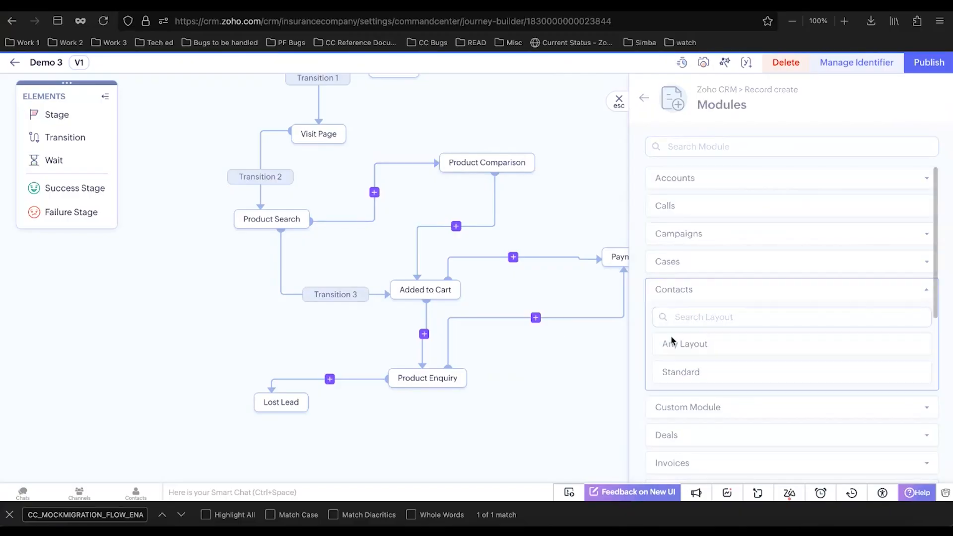
click(457, 226)
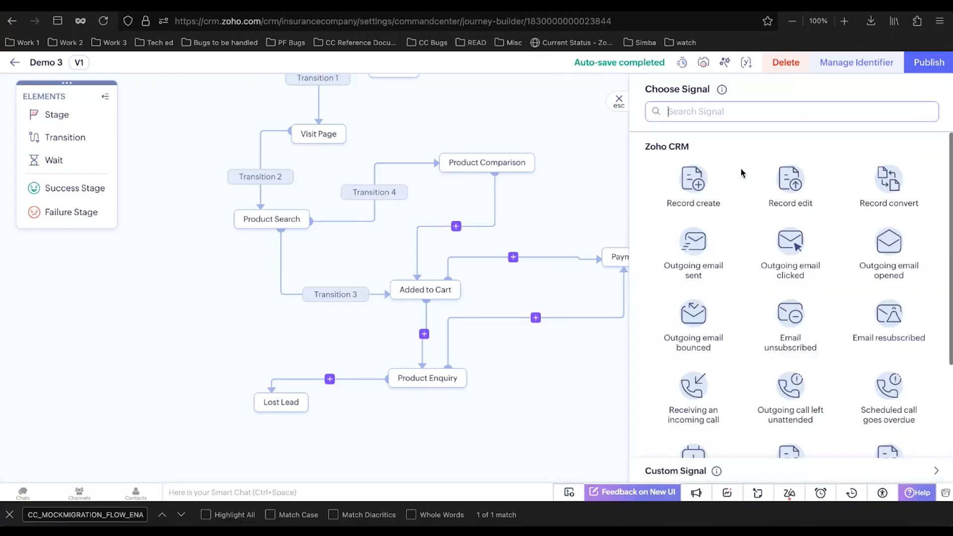
click(790, 181)
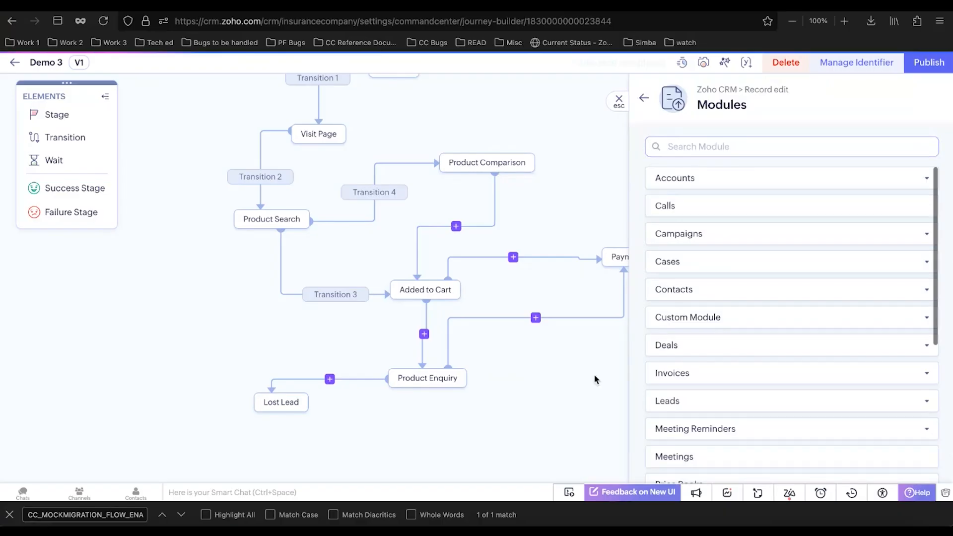
click(549, 278)
Step: Add a transition between Product Comparison and Added to Cart with a Record create signal on Cases, Any Layout
click(456, 226)
click(707, 201)
click(681, 240)
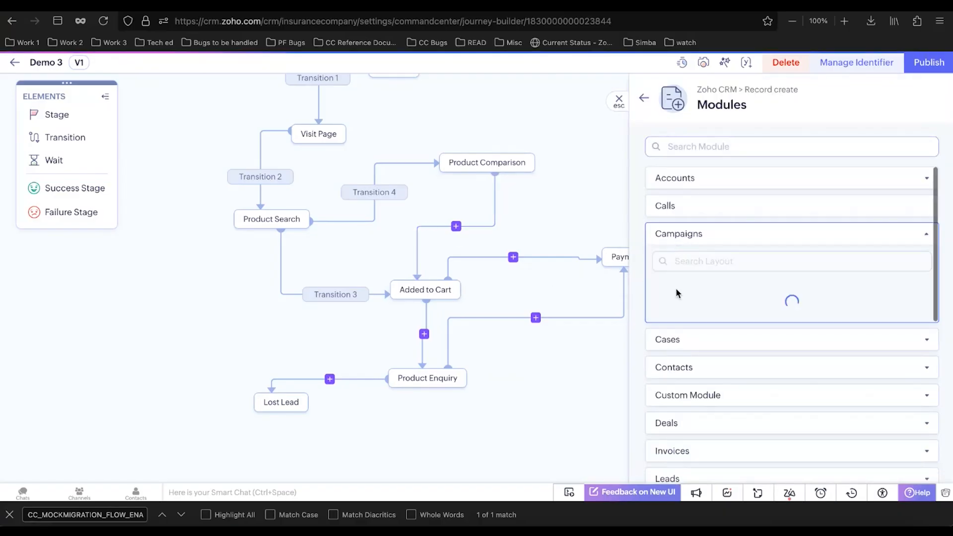
click(675, 339)
click(672, 319)
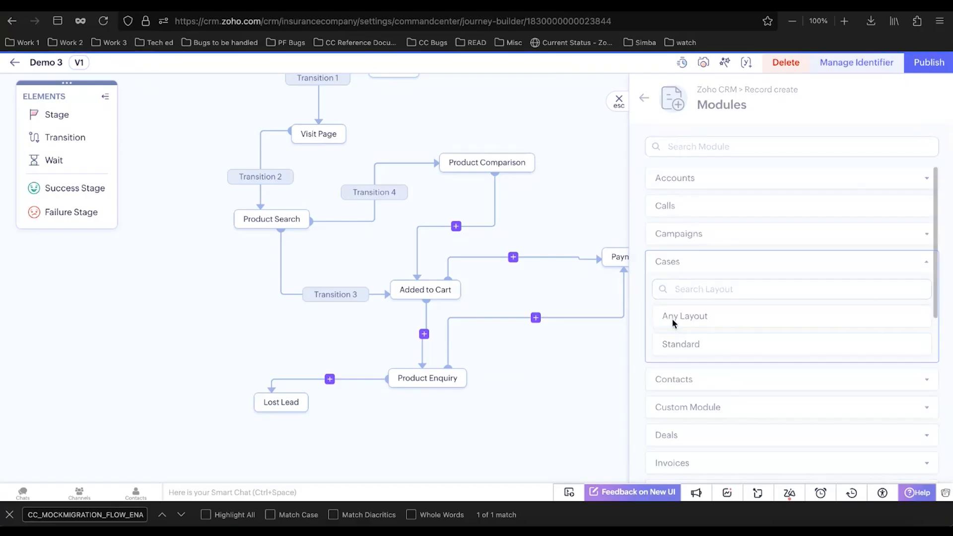
click(495, 282)
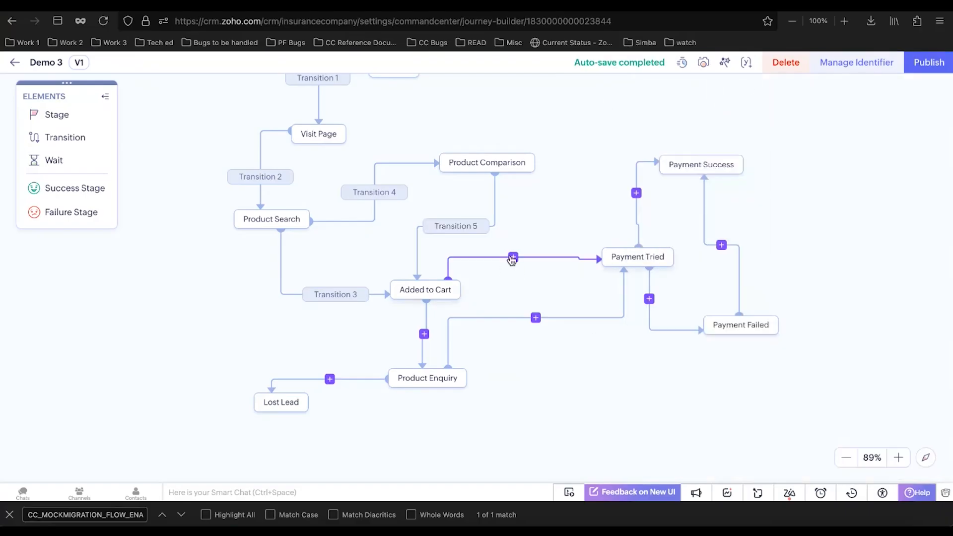
Step: Add a transition between Added to Cart and Payment Tried with a Record edit signal on Custom Module, Any Layout
click(514, 257)
click(789, 193)
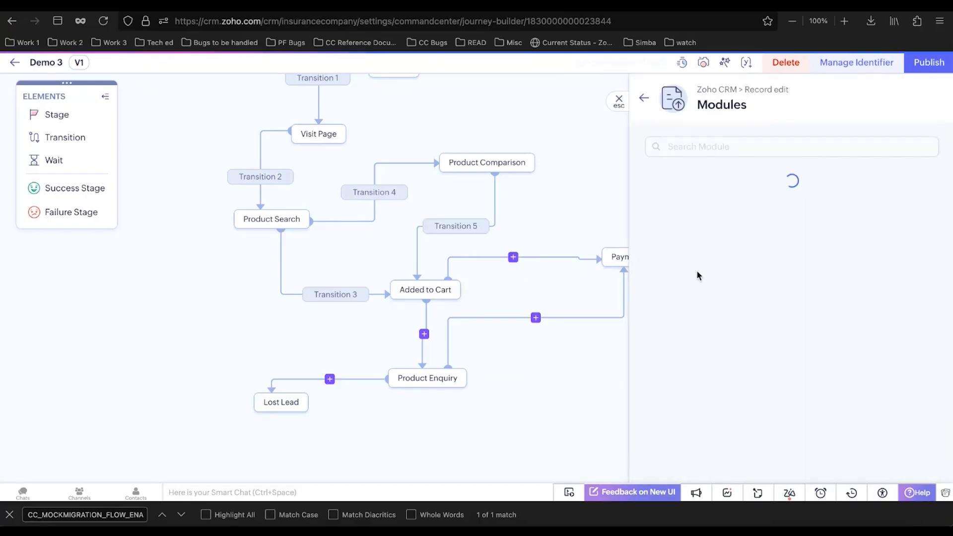
click(668, 318)
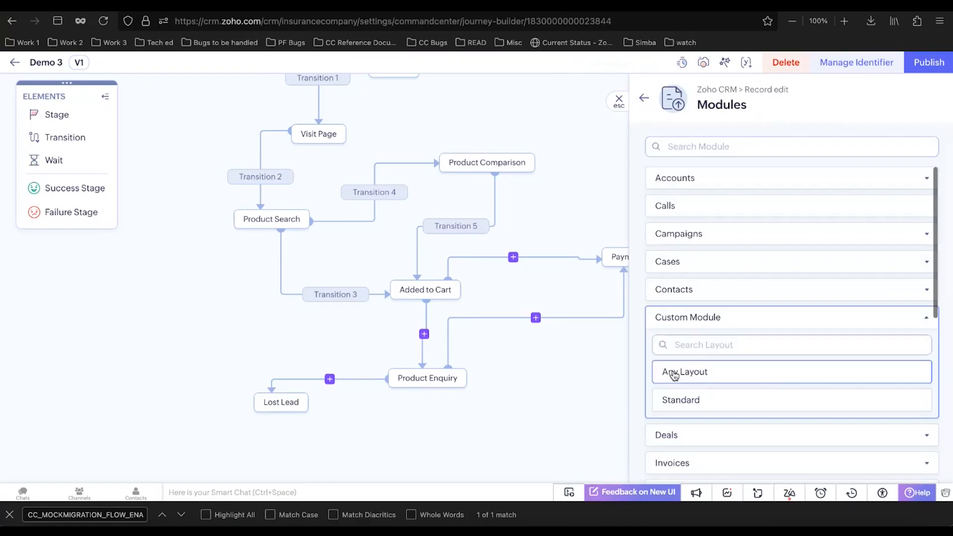
click(672, 372)
click(536, 393)
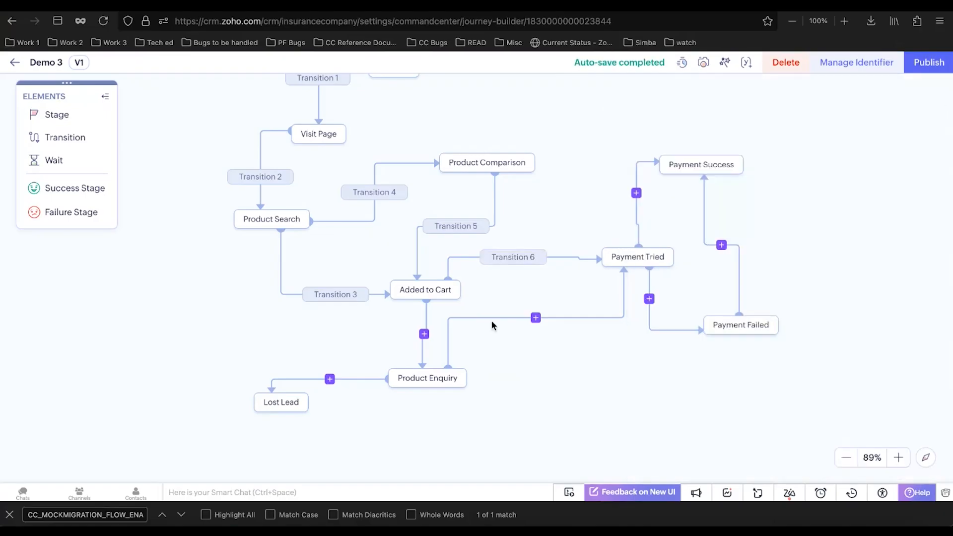
Step: Start a new action group for the Calls module on the Added to Cart stage, run only for Transition 3
click(423, 288)
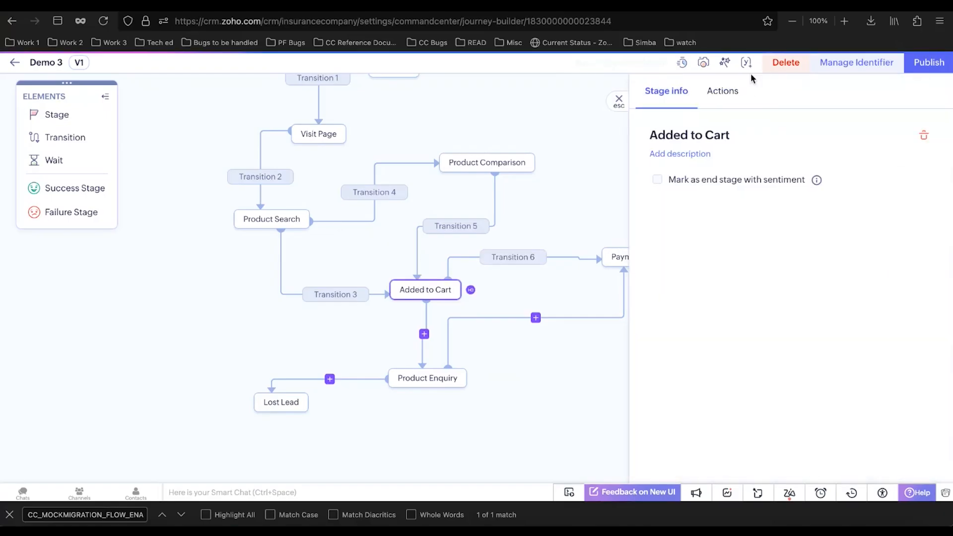
click(721, 91)
click(768, 169)
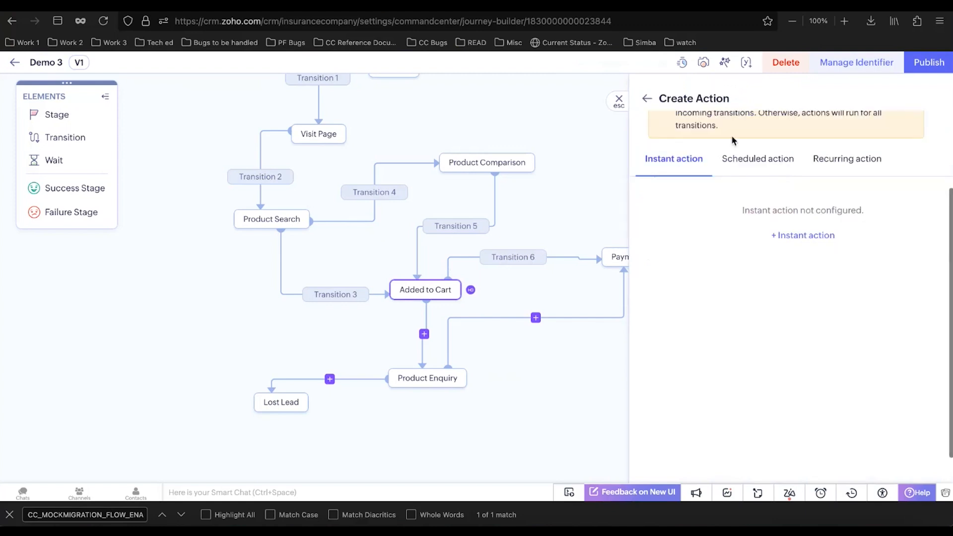
scroll(745, 189, up, 3)
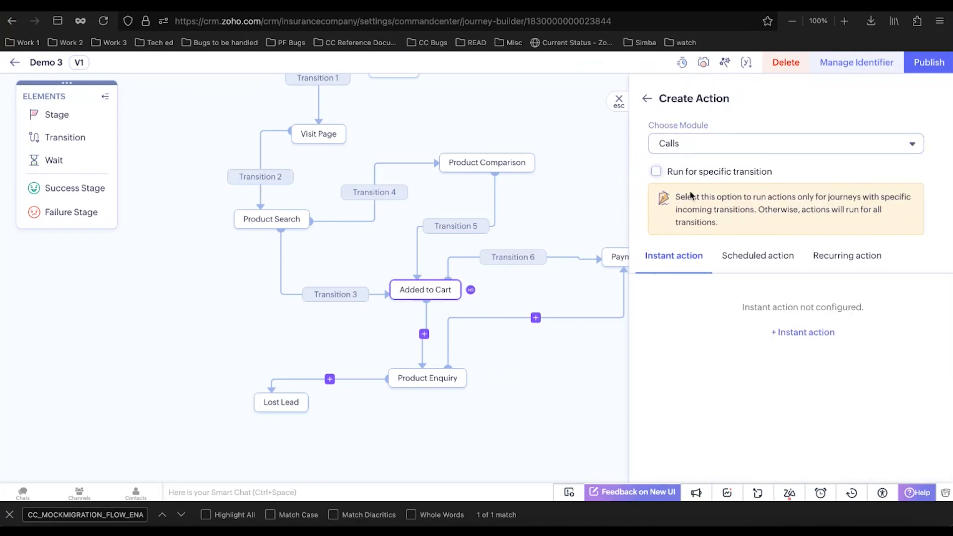
scroll(549, 251, right, 3)
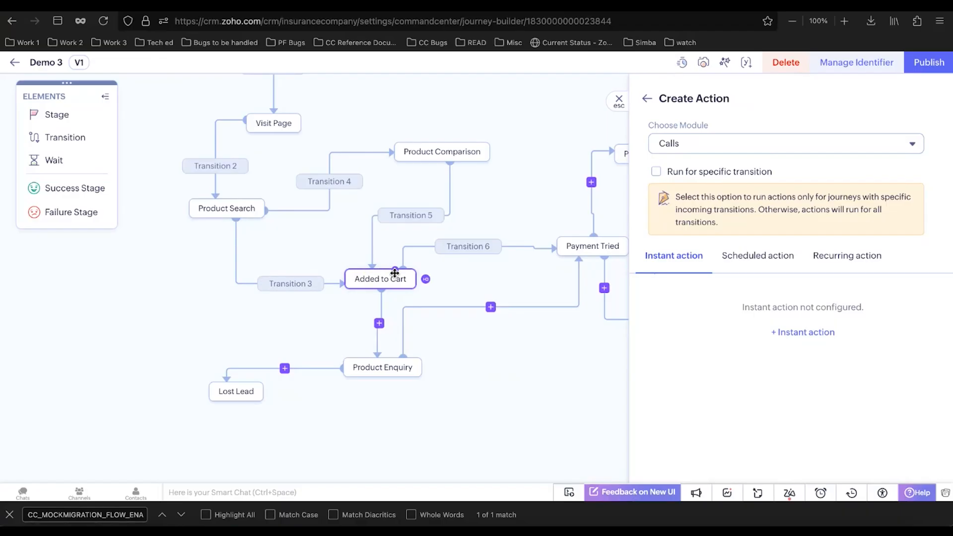
scroll(469, 268, right, 5)
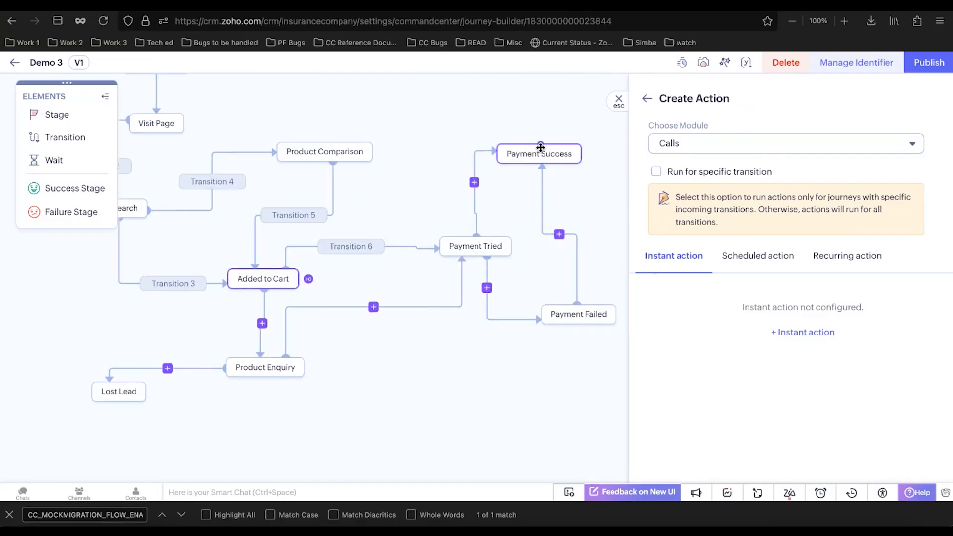
scroll(358, 276, left, 2)
scroll(357, 277, left, 2)
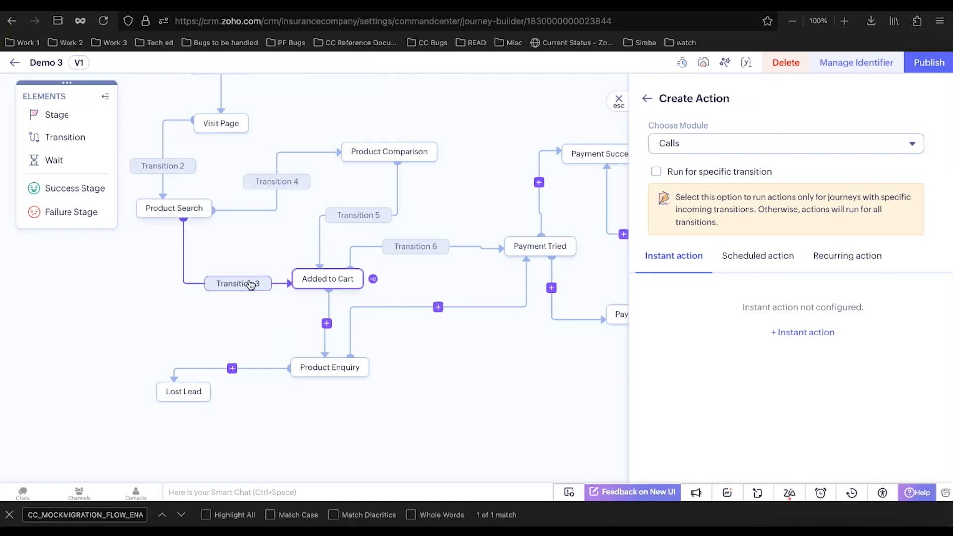
click(676, 172)
click(704, 194)
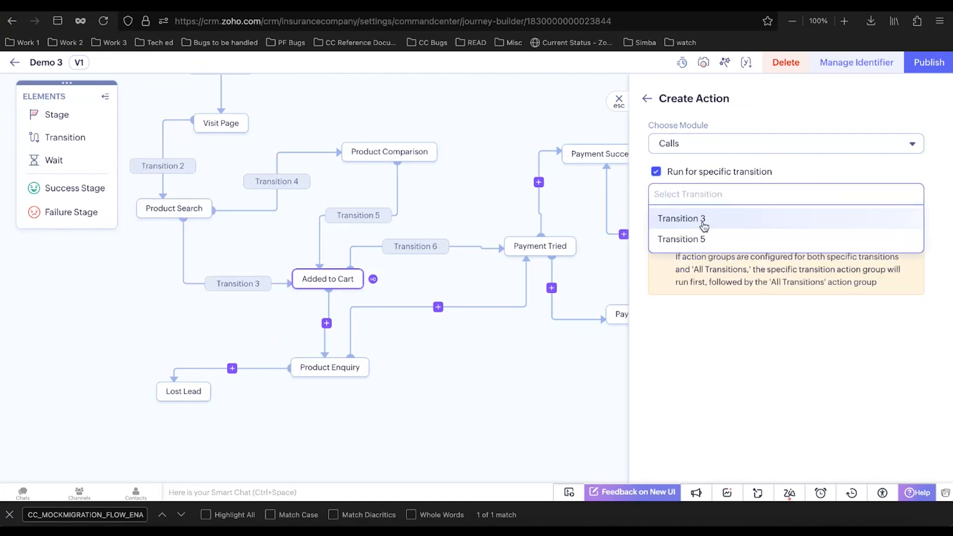
click(694, 219)
click(722, 258)
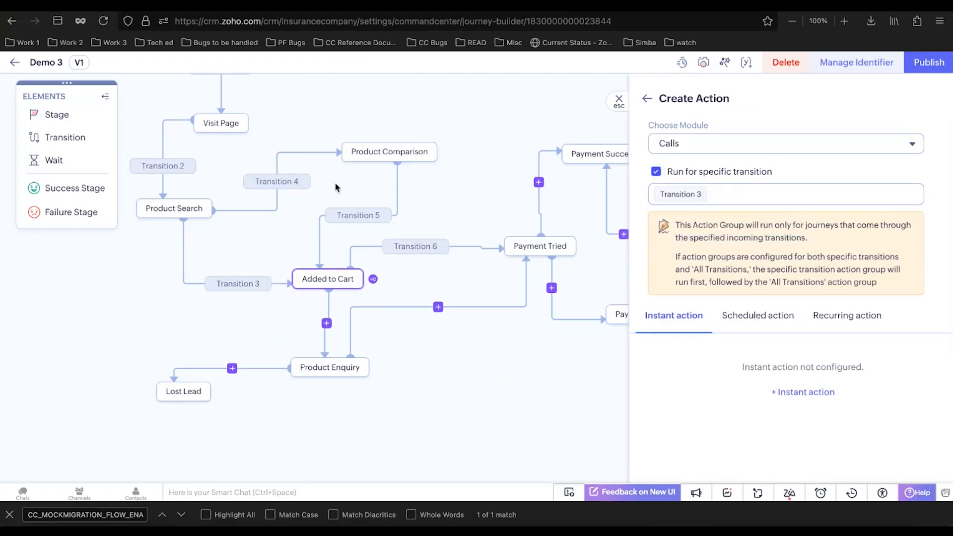
Step: Add an instant Add Tags action with the new tag "Test taf" to the action group and save it
click(803, 392)
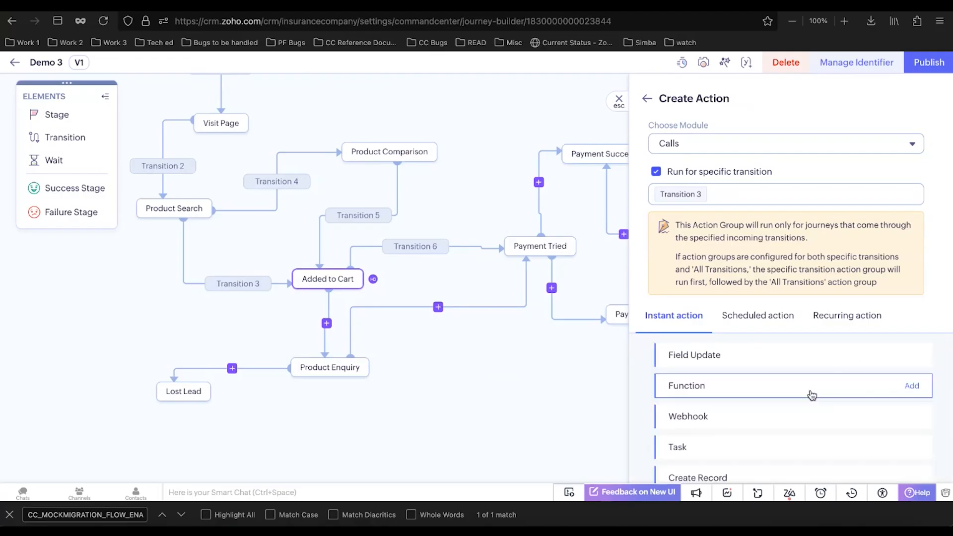
scroll(765, 374, down, 3)
mouse_move(716, 392)
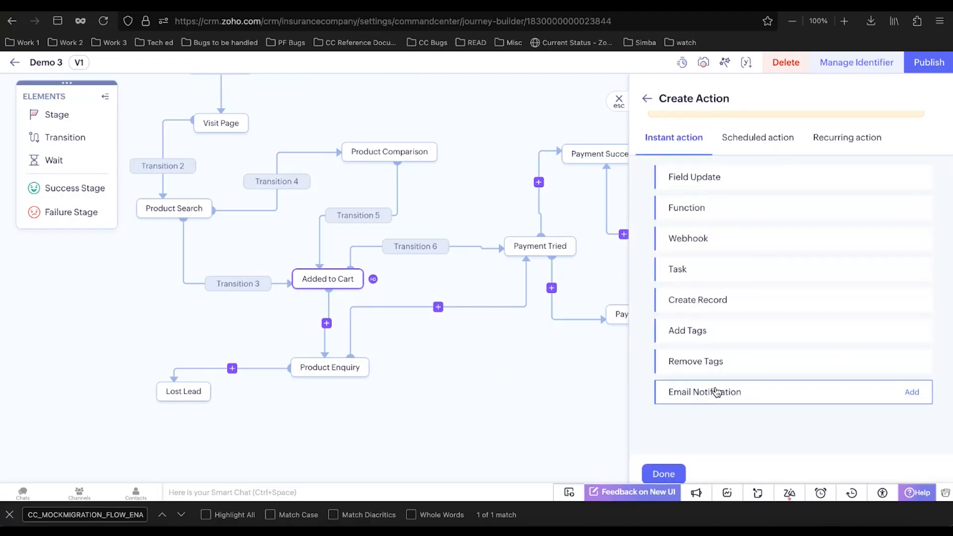
scroll(716, 393, up, 2)
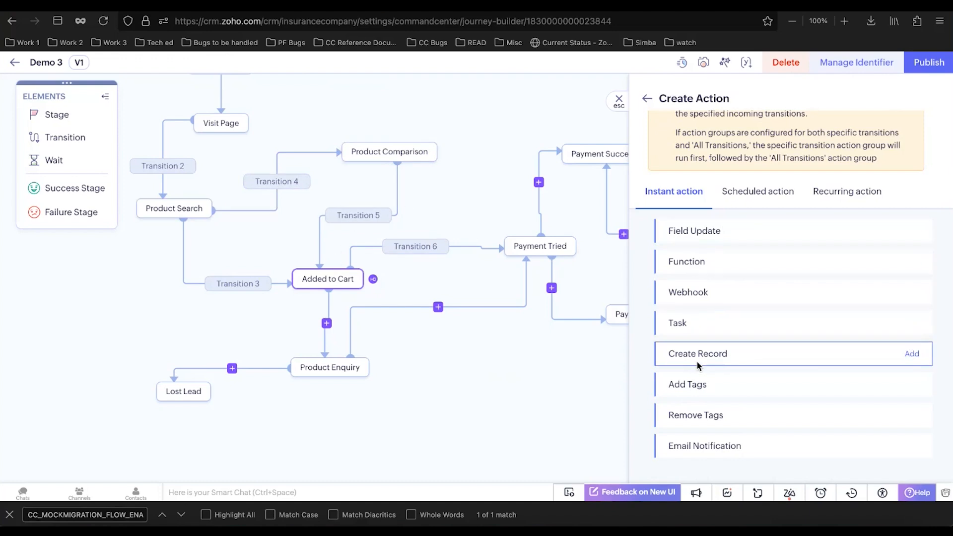
click(707, 385)
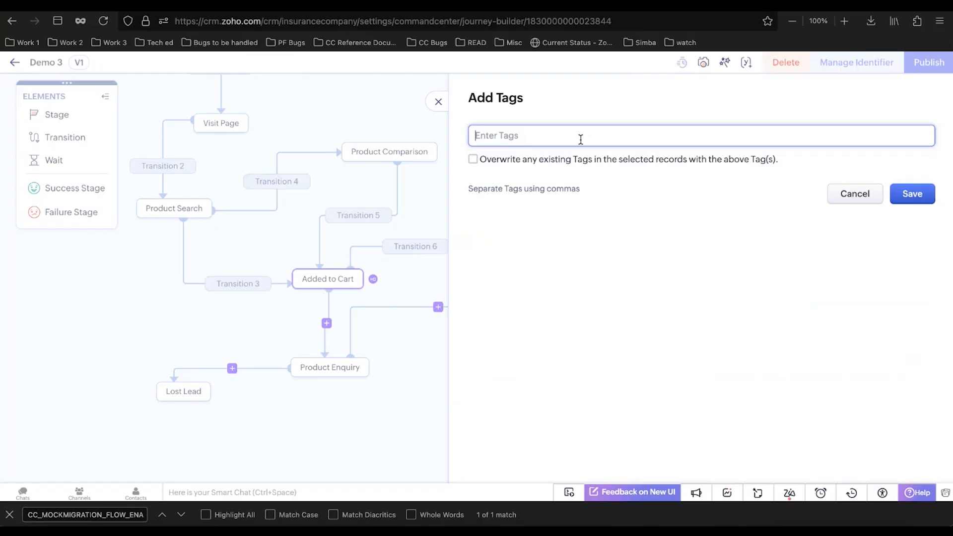
click(567, 135)
text(Test taf)
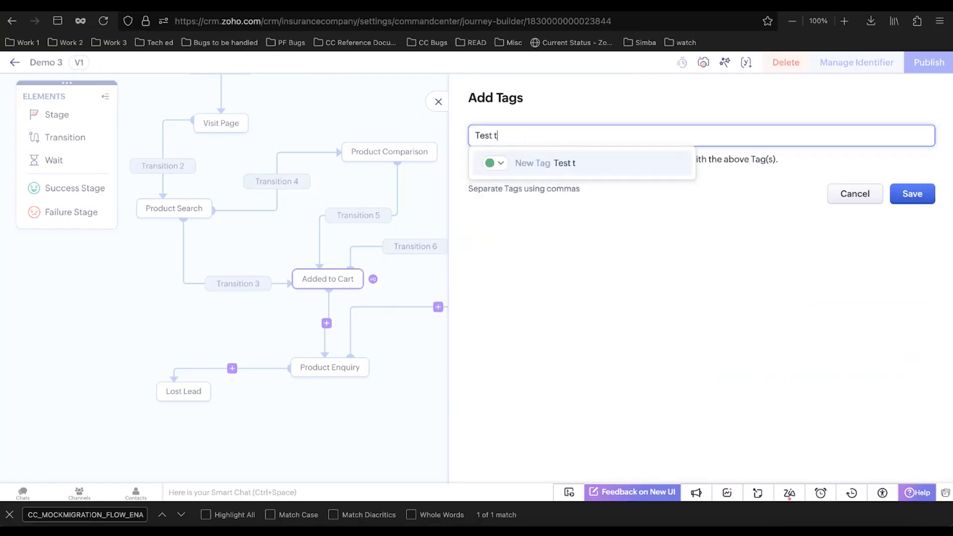
click(582, 162)
click(913, 194)
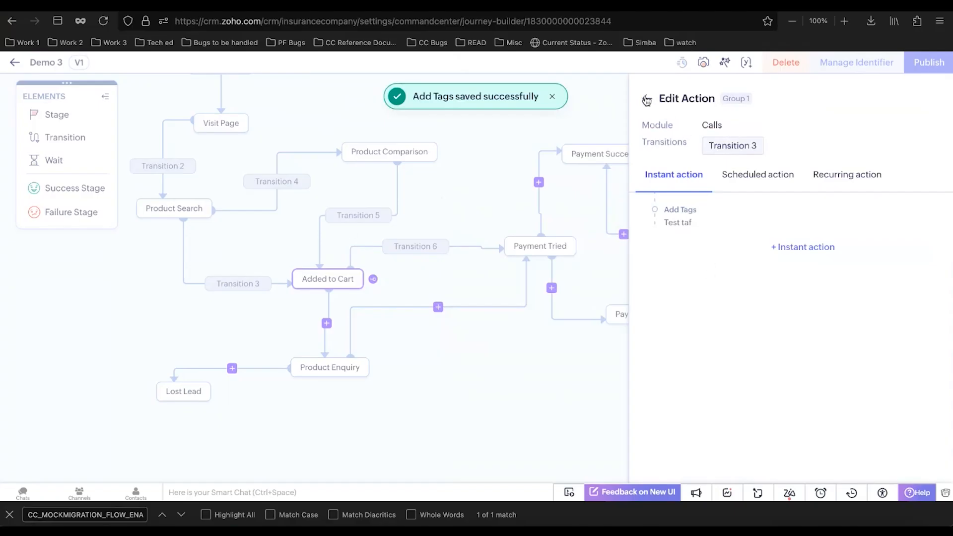
click(646, 101)
Step: Rename the transition between Product Search and Added to Cart as "80perent win rate"
double_click(252, 284)
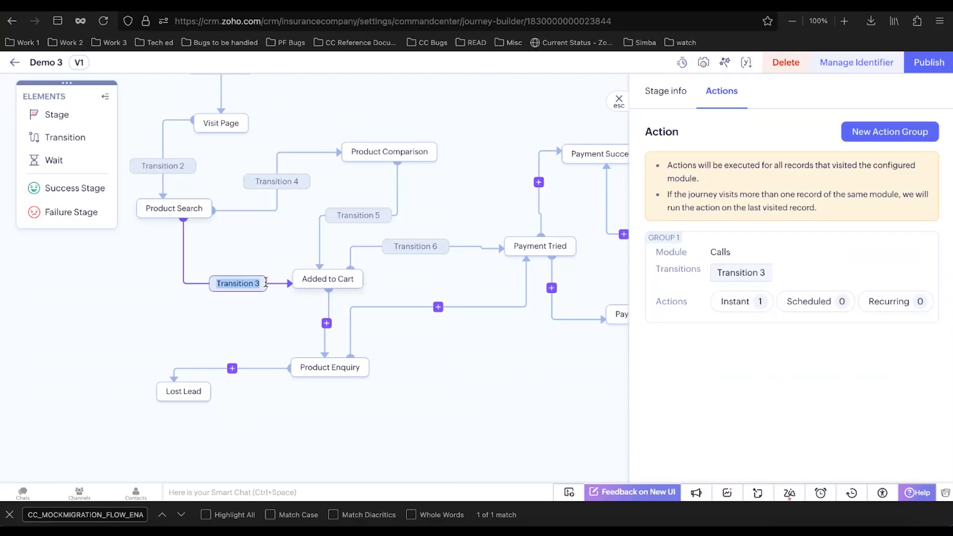
text(80peren)
text(t win rate)
Step: Rename the transition between Product Comparison and Added to Cart as "60 percent win rate"
click(375, 219)
double_click(376, 219)
text(50 poercent)
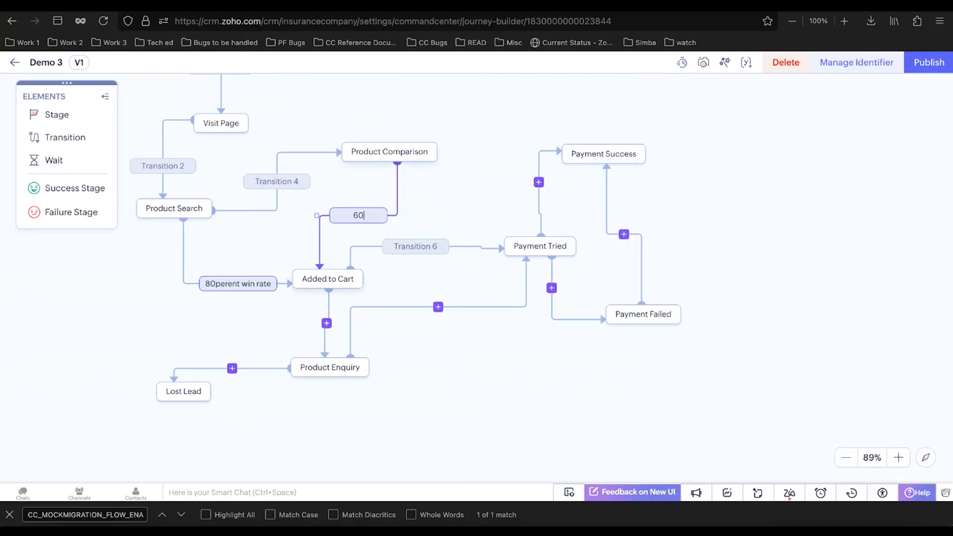
key(ctrl+a)
text(60 perce)
text(nt win rate)
key(Return)
click(308, 279)
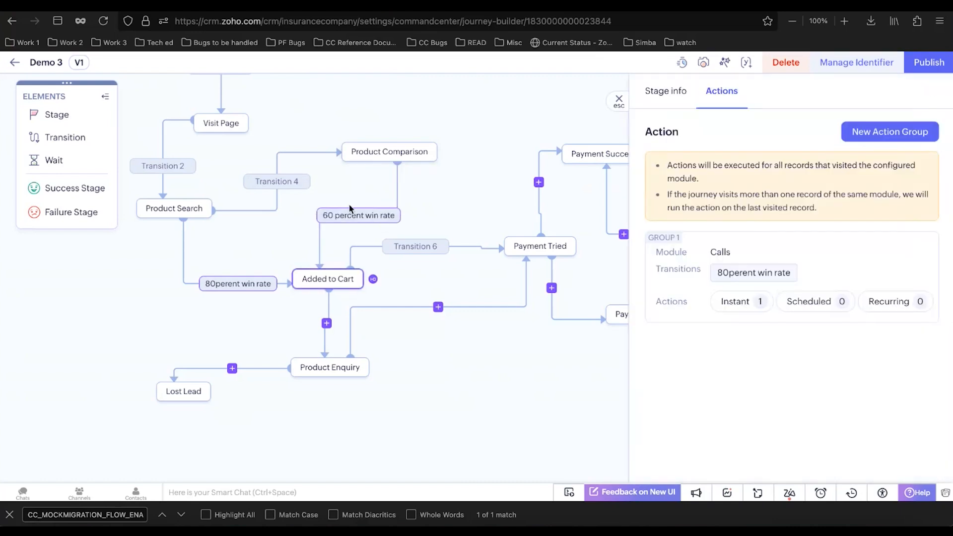
Step: Rename the transition between Product Search and Product Comparison as "60 percent"
double_click(283, 182)
text(6)
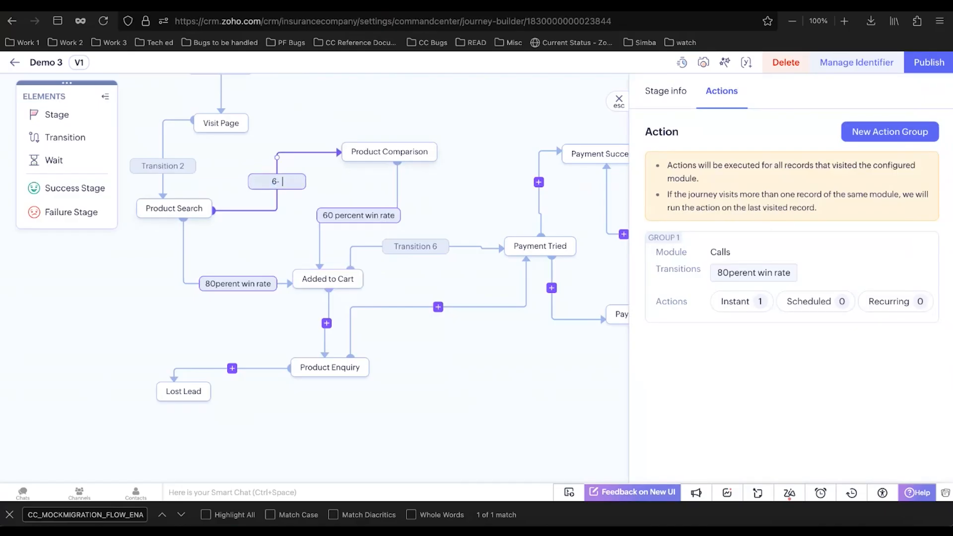
key(BackSpace)
text(0 percent)
click(311, 188)
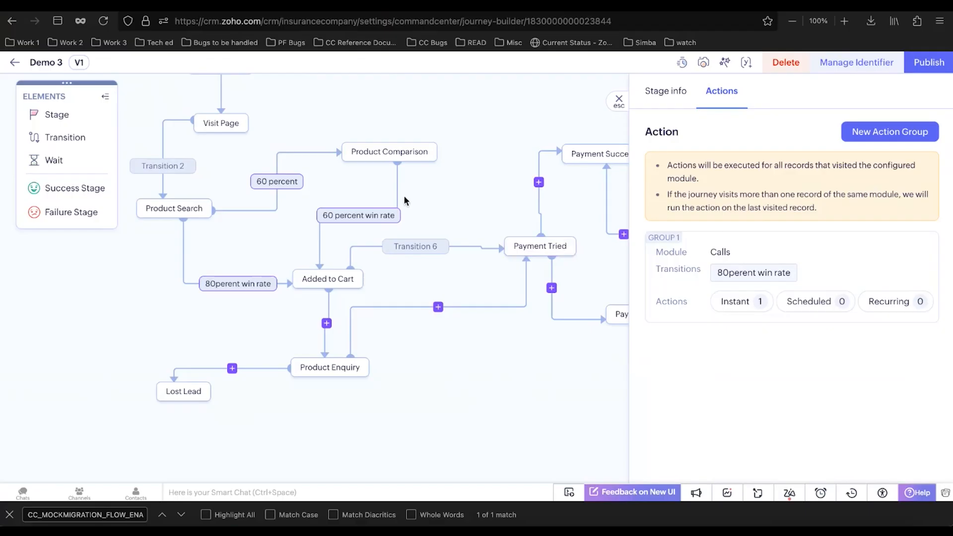
Step: Start another Calls action group on the Added to Cart stage, run only for the "60 percent win rate" transition
click(661, 94)
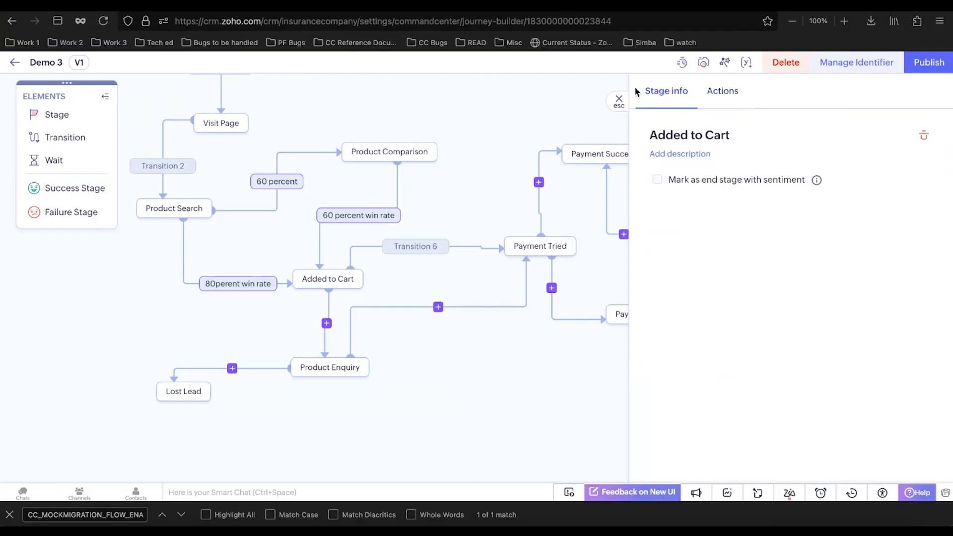
click(733, 91)
click(871, 130)
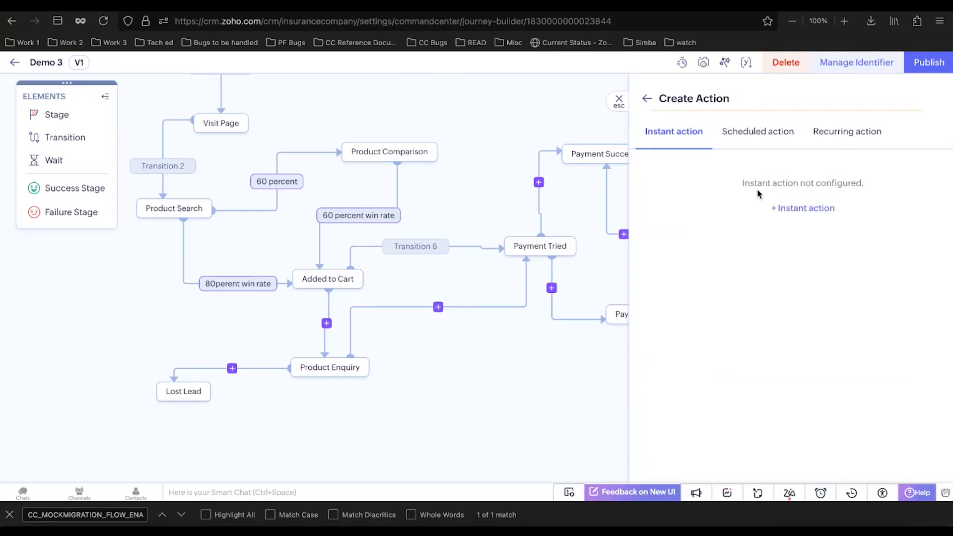
click(671, 174)
click(705, 195)
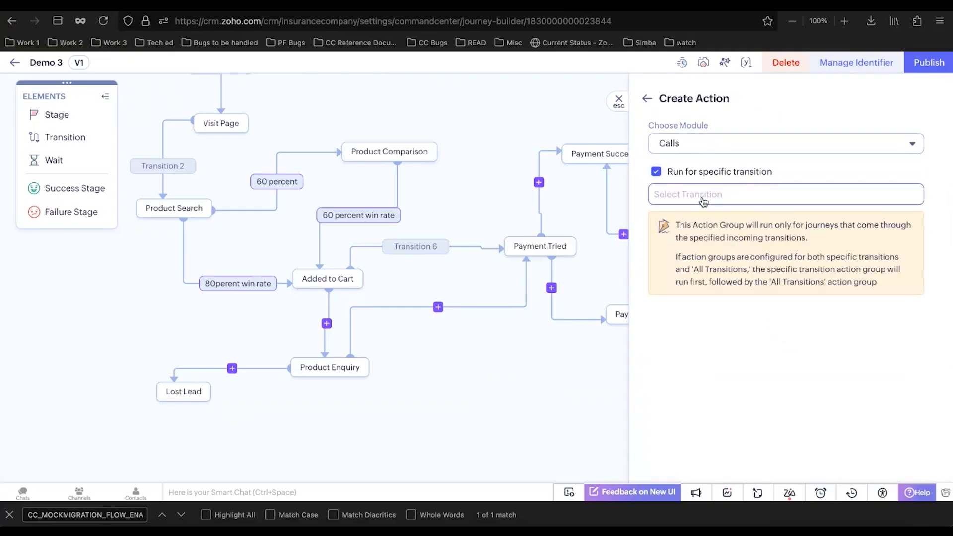
click(700, 218)
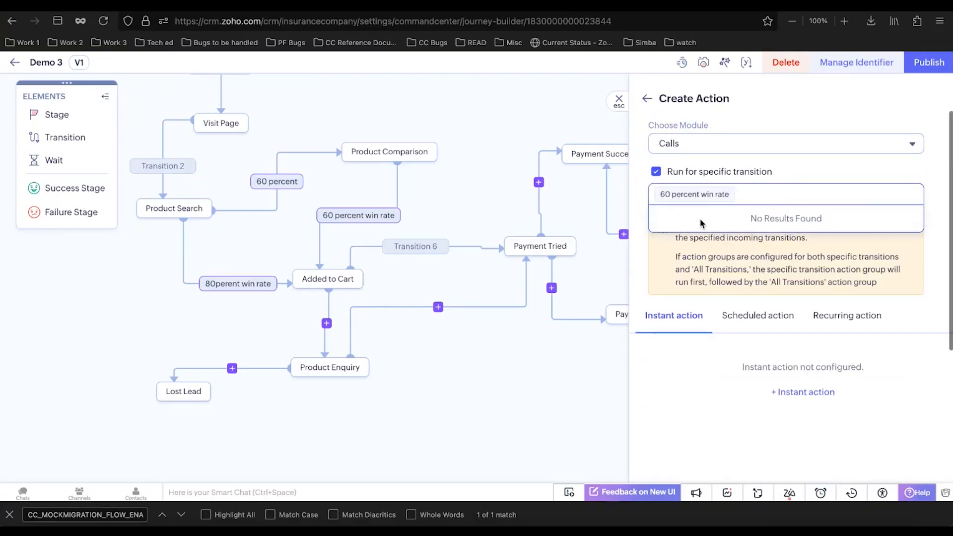
Step: Add an instant Add Tags action with the new tag "Test" to the Calls group for the "60 percent win rate" transition
click(815, 398)
scroll(723, 355, down, 2)
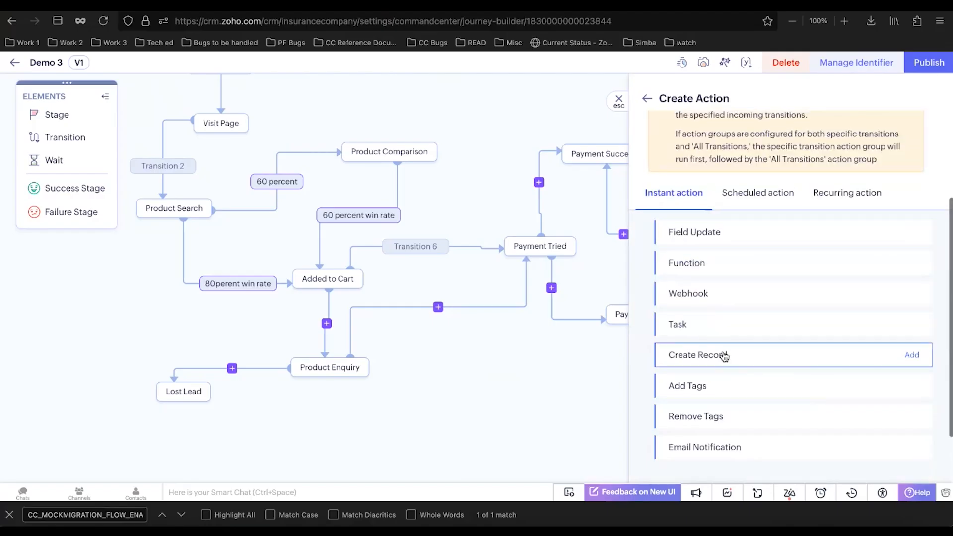
click(705, 447)
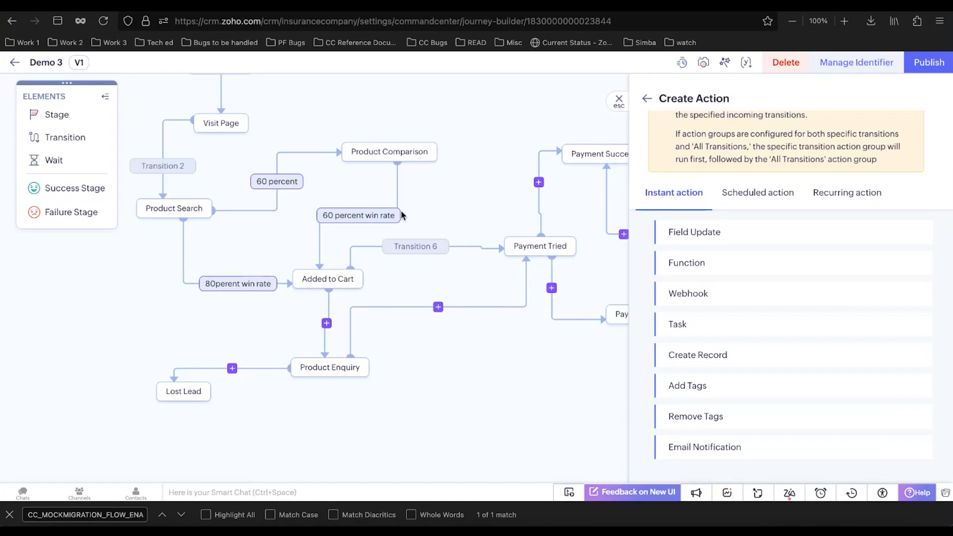
mouse_move(686, 389)
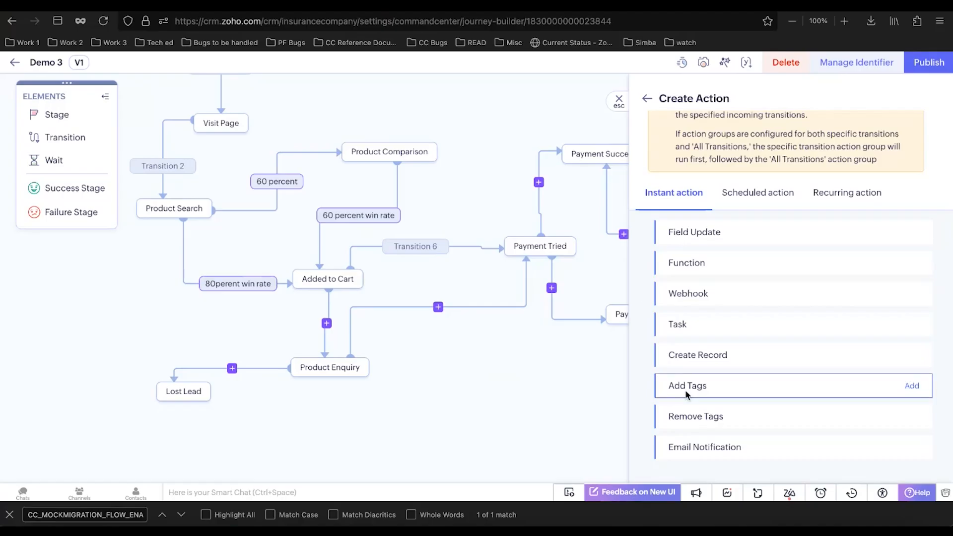
click(695, 389)
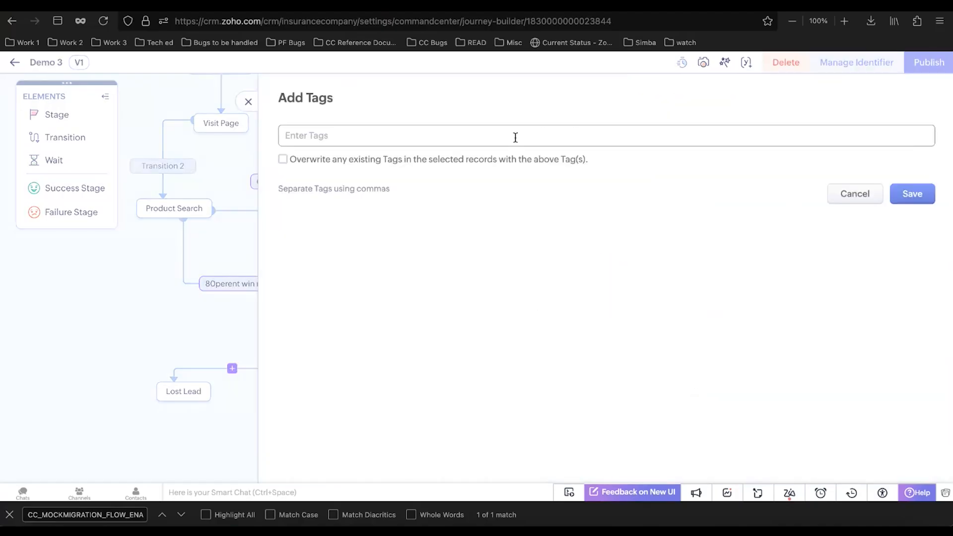
click(511, 139)
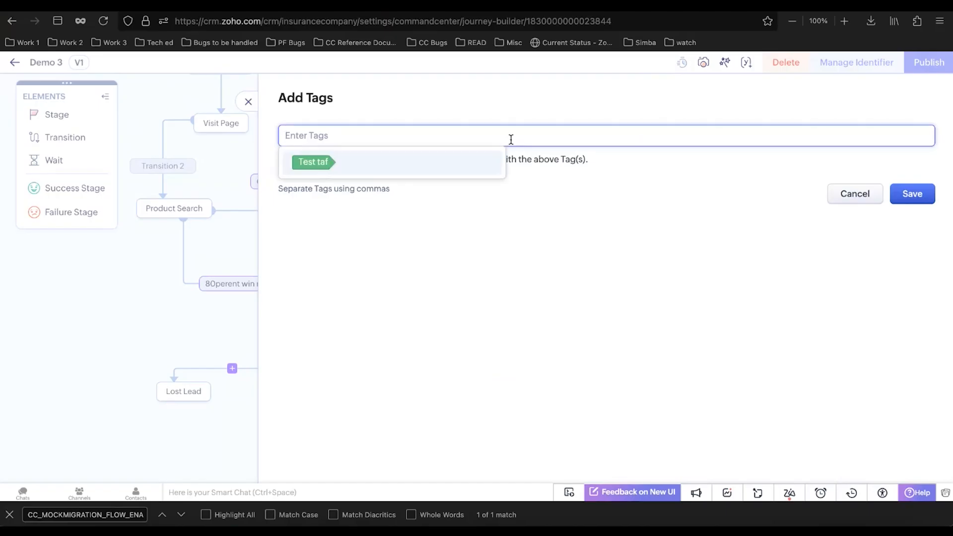
text(Test)
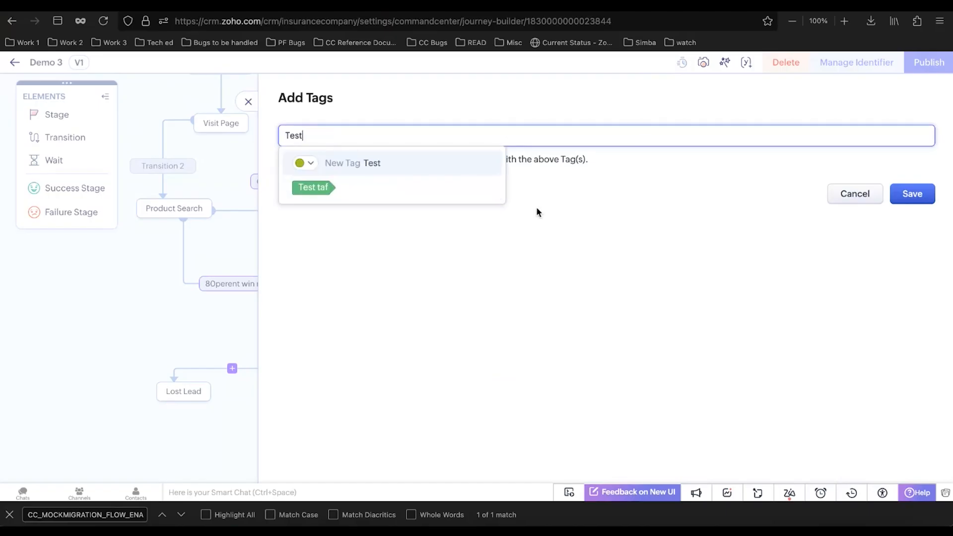
click(418, 162)
click(893, 200)
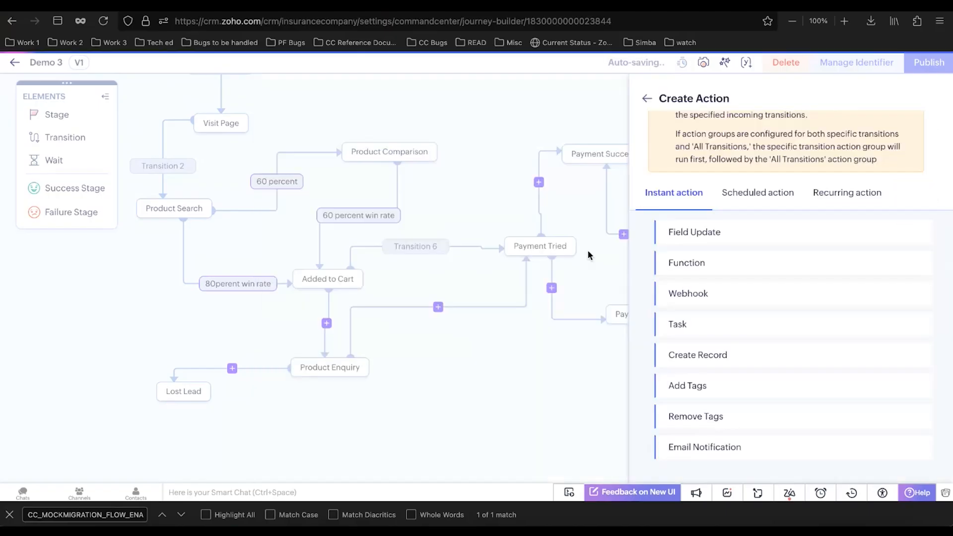
Step: Check the scheduled and recurring action options of the "60 percent win rate" group, and return to the stage's action group list
click(764, 178)
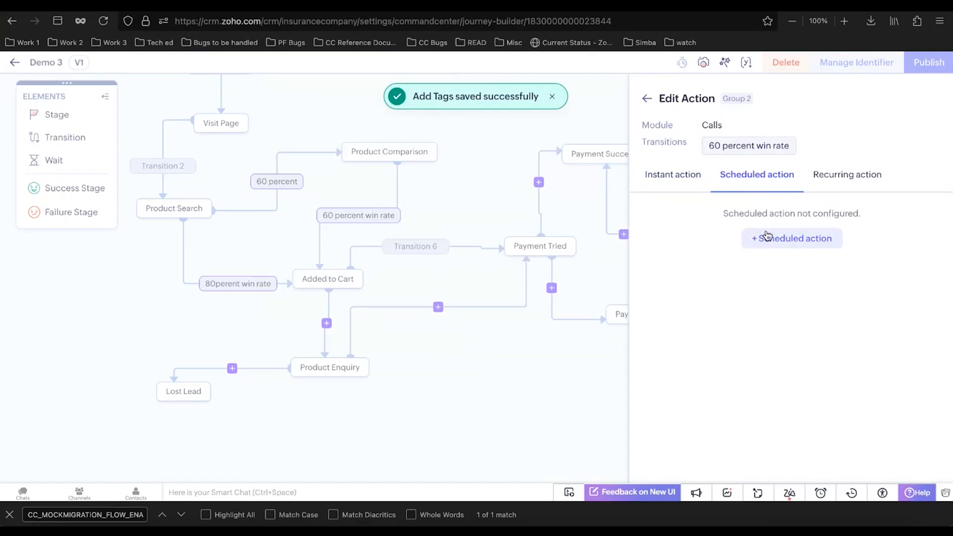
click(770, 238)
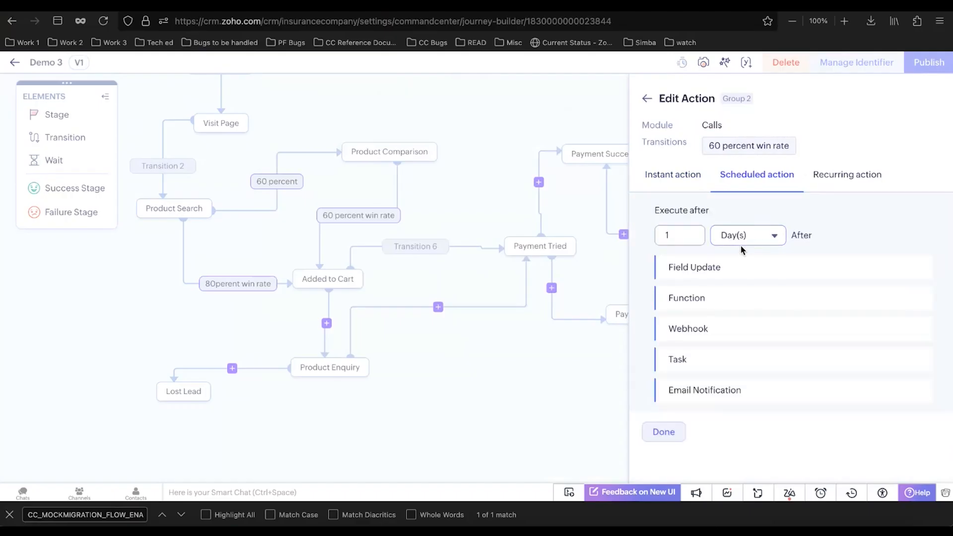
click(836, 187)
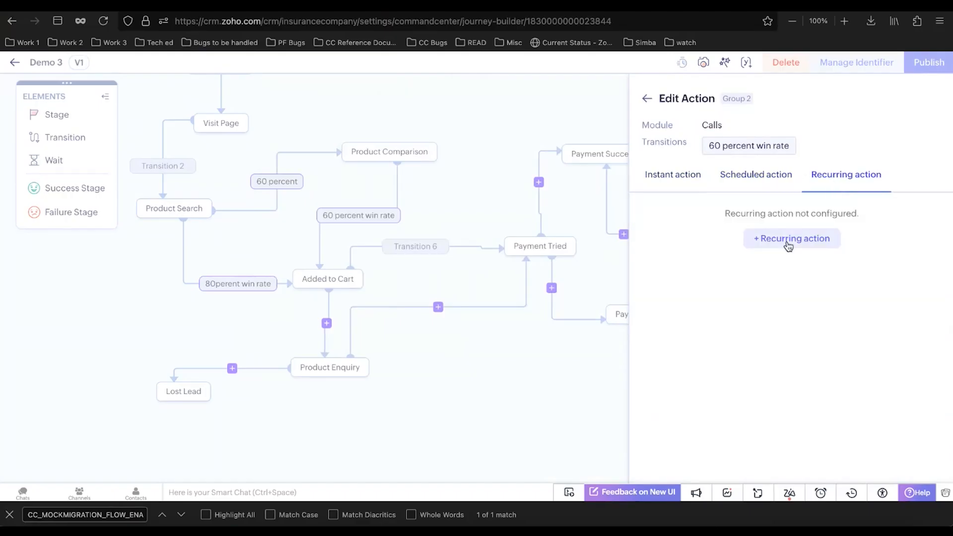
click(683, 188)
click(645, 99)
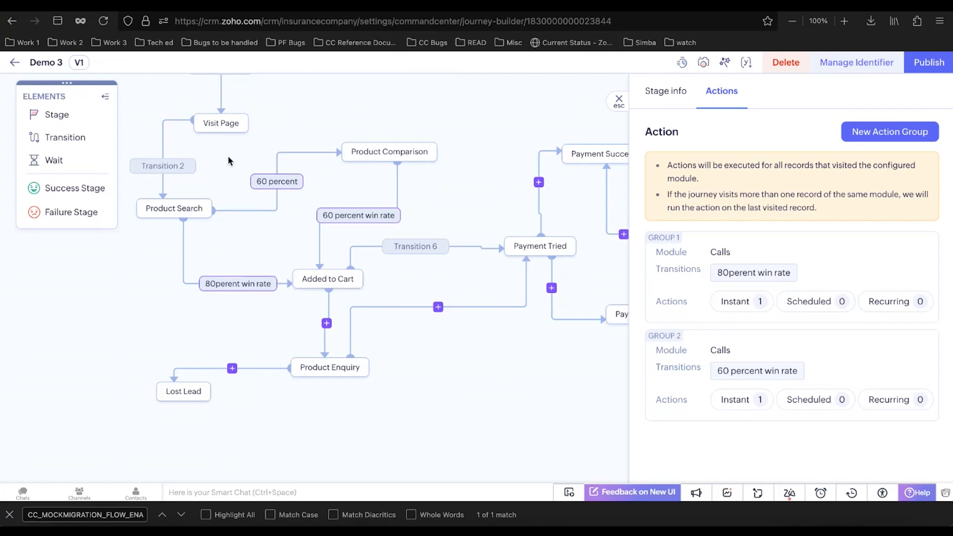
Step: Review the paths leading into Added to Cart alongside its transition-specific action groups, and close the stage details
scroll(227, 156, up, 2)
scroll(228, 156, left, 2)
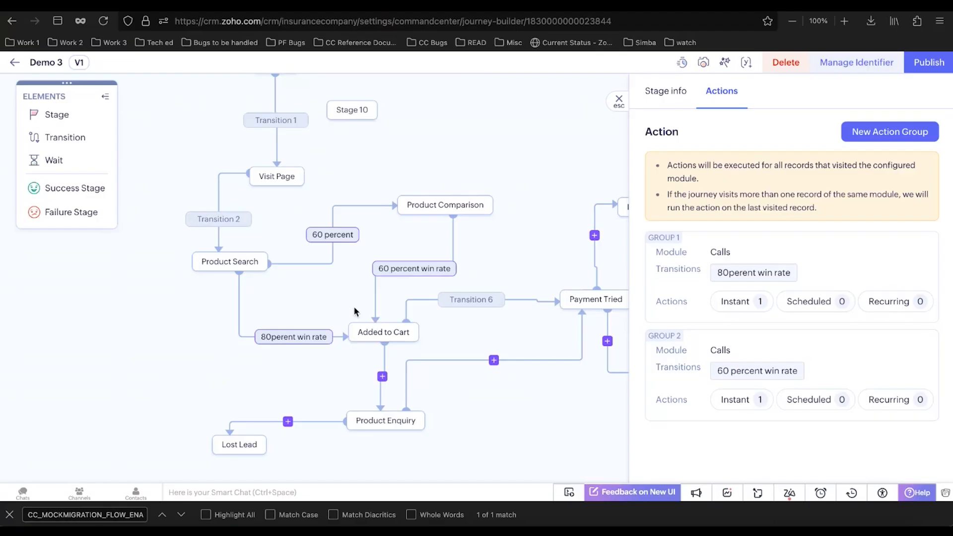
scroll(356, 311, right, 3)
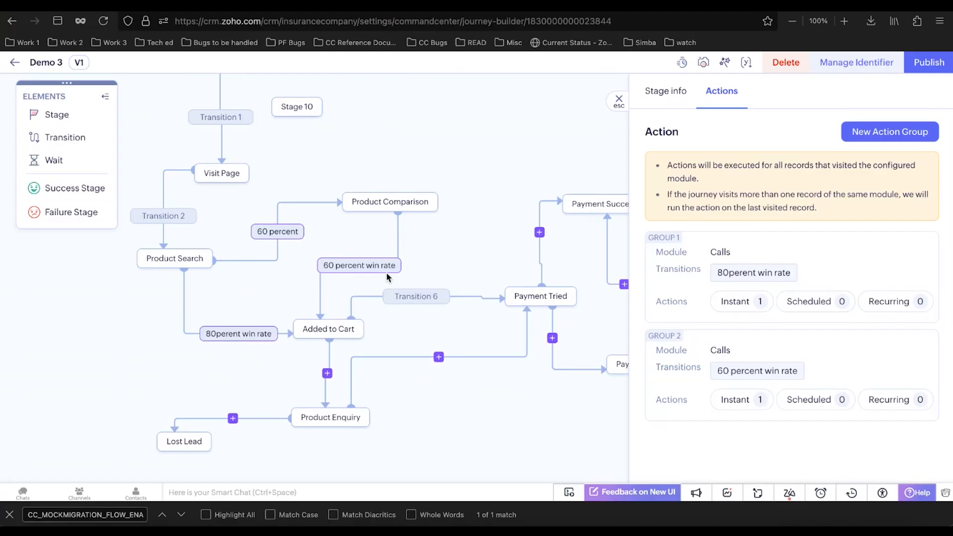
scroll(464, 260, right, 2)
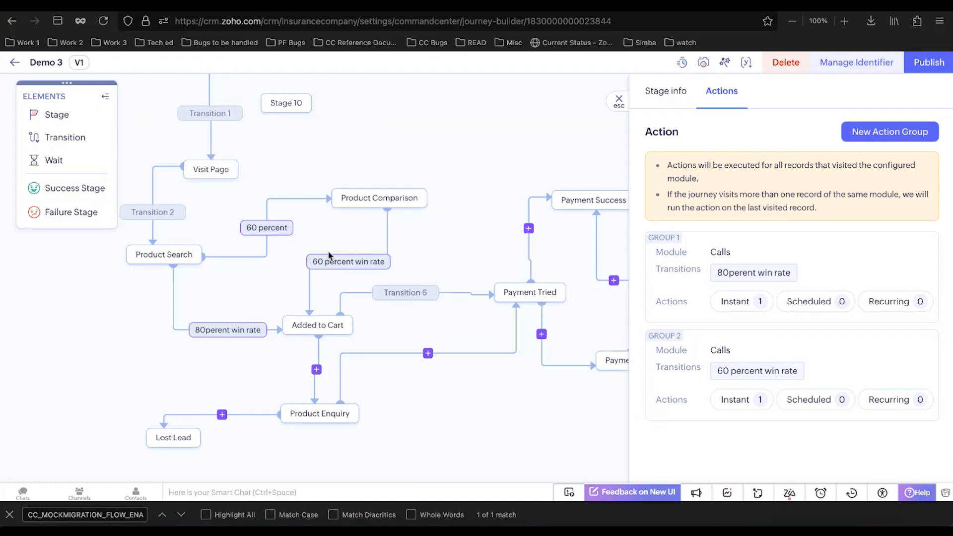
scroll(329, 256, left, 5)
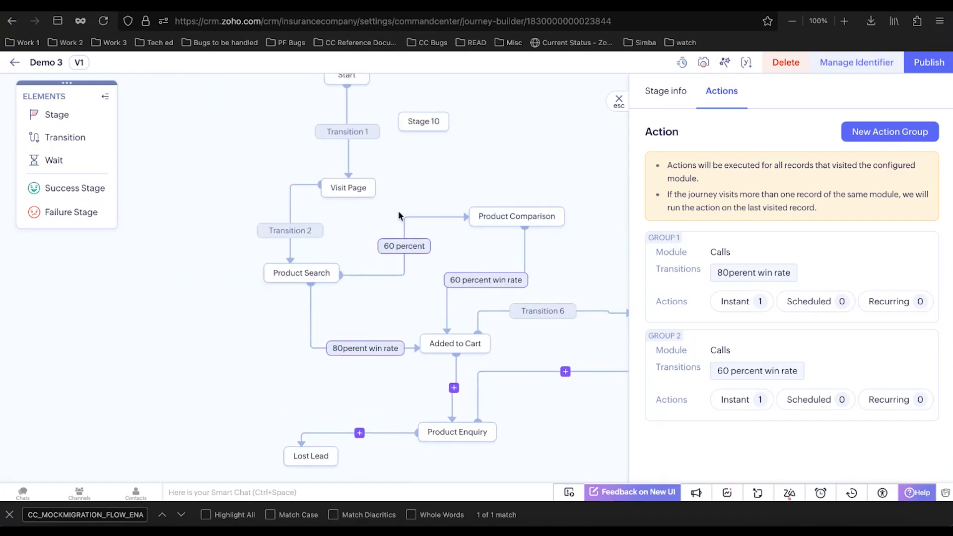
scroll(399, 216, up, 3)
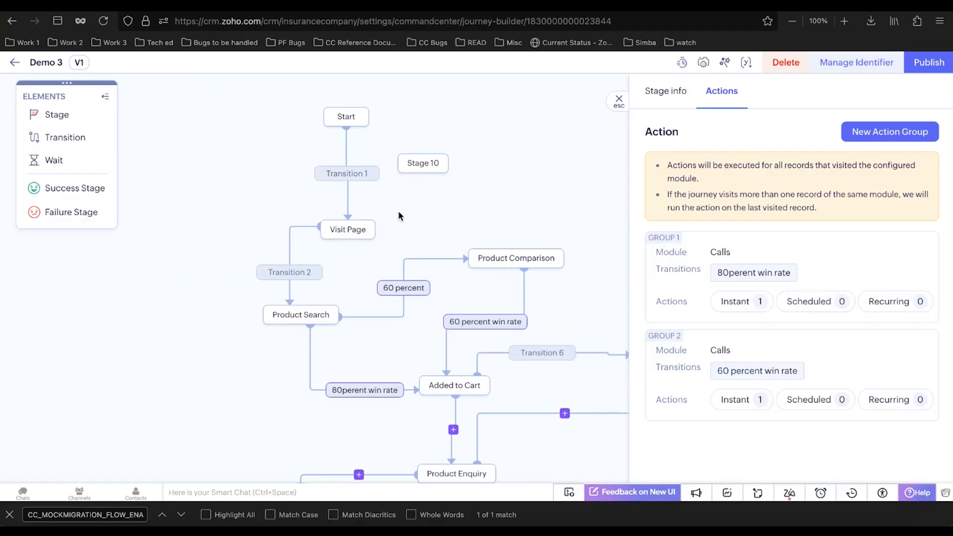
scroll(398, 216, right, 3)
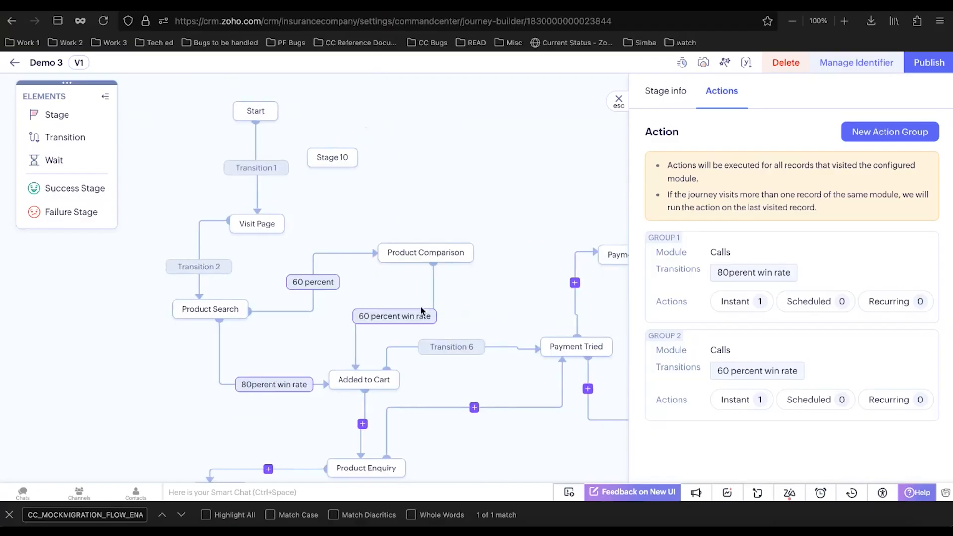
scroll(422, 321, down, 2)
scroll(477, 261, down, 1)
scroll(477, 261, right, 1)
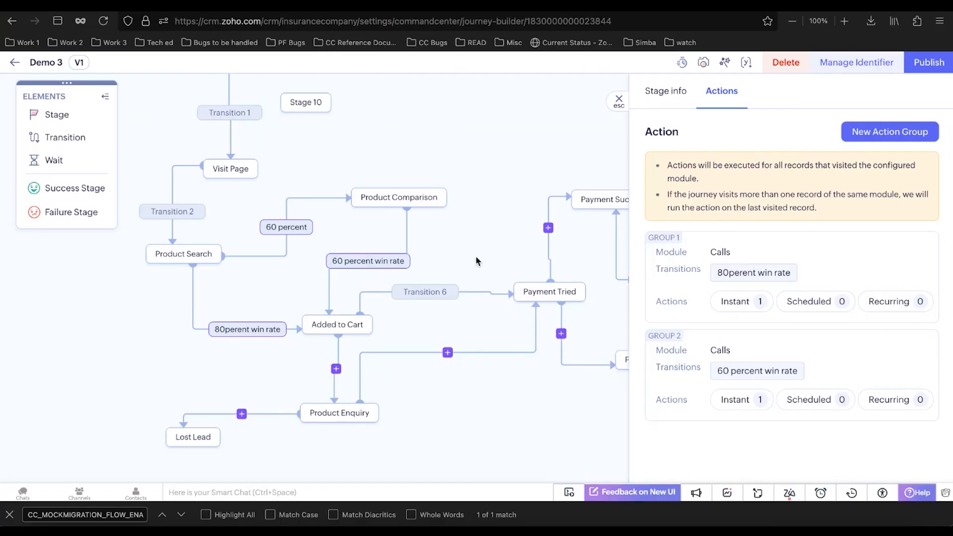
key(Escape)
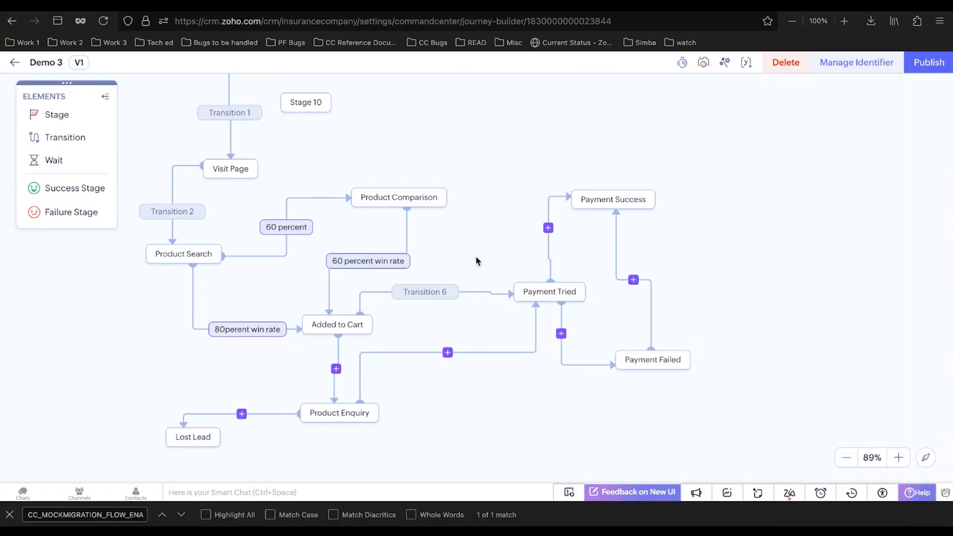
Step: Inspect the identifier fields of Transition 1 between Start and Visit Page, and close its details
scroll(476, 257, up, 2)
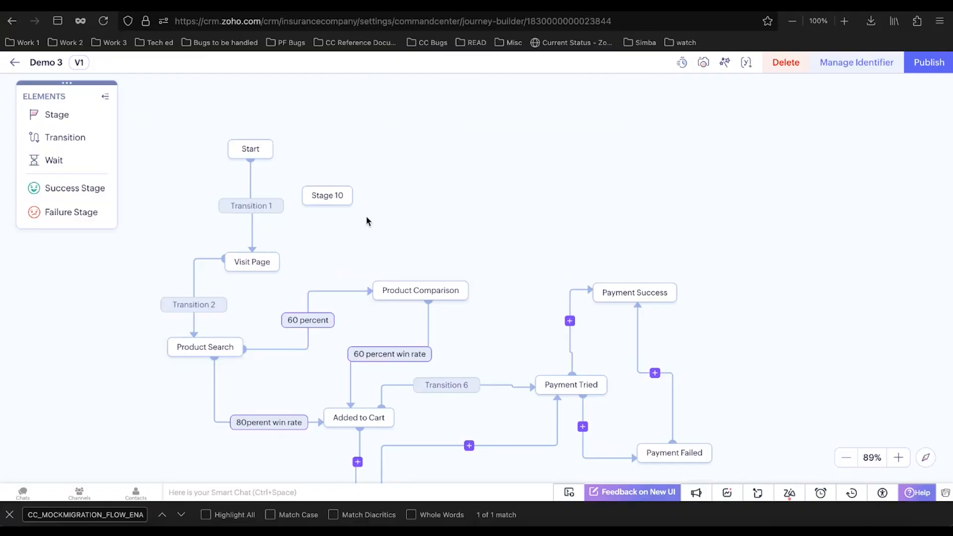
click(252, 205)
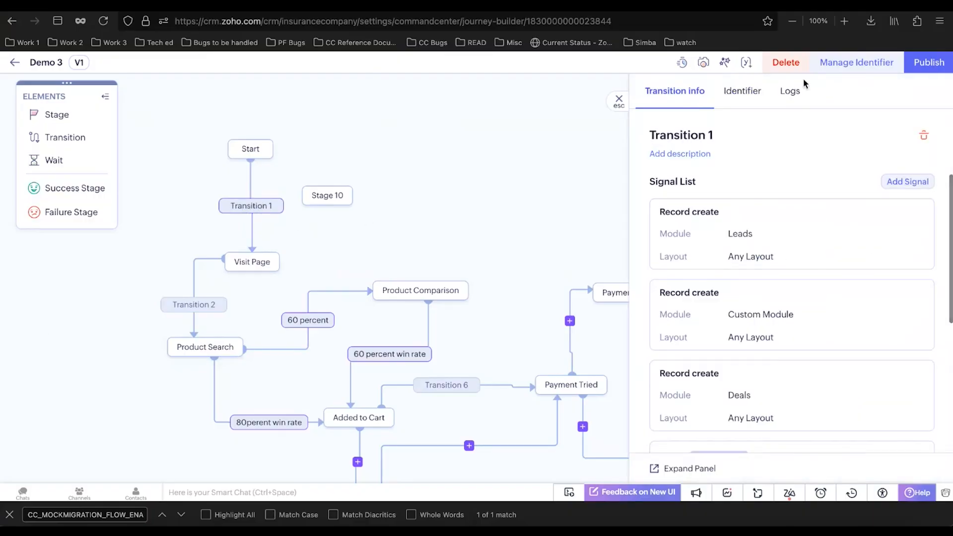
click(737, 91)
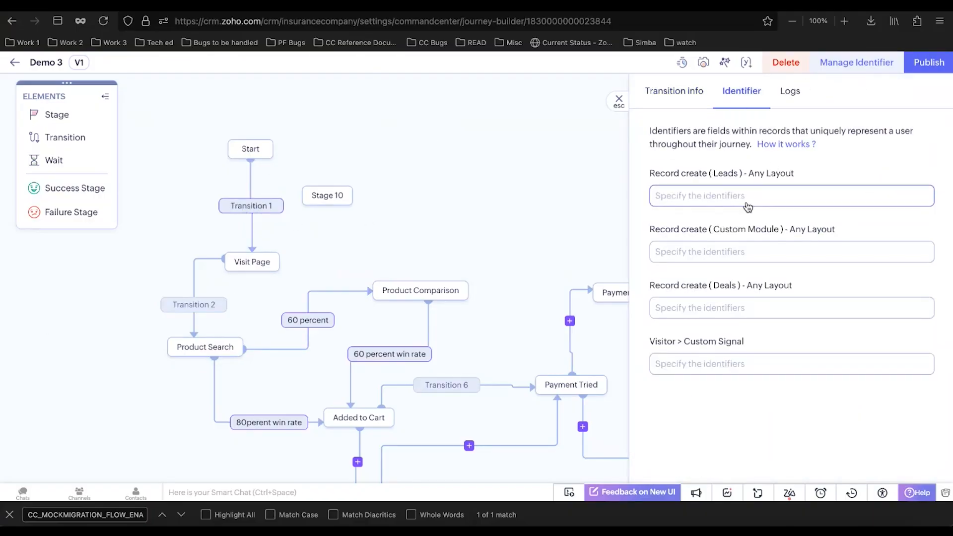
click(591, 152)
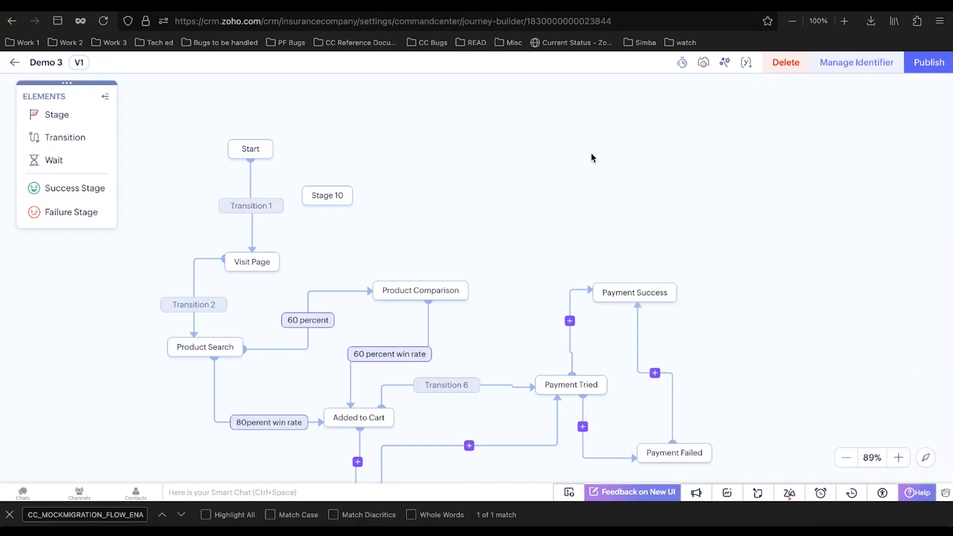
Step: Review Transition 1's signal list and the identifier choices available for its Leads record create signal
click(237, 206)
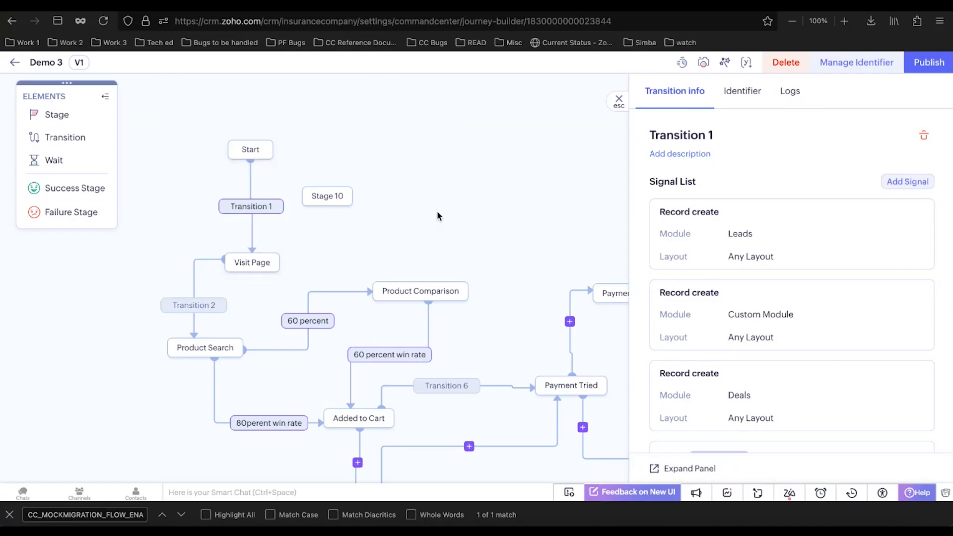
scroll(423, 228, down, 1)
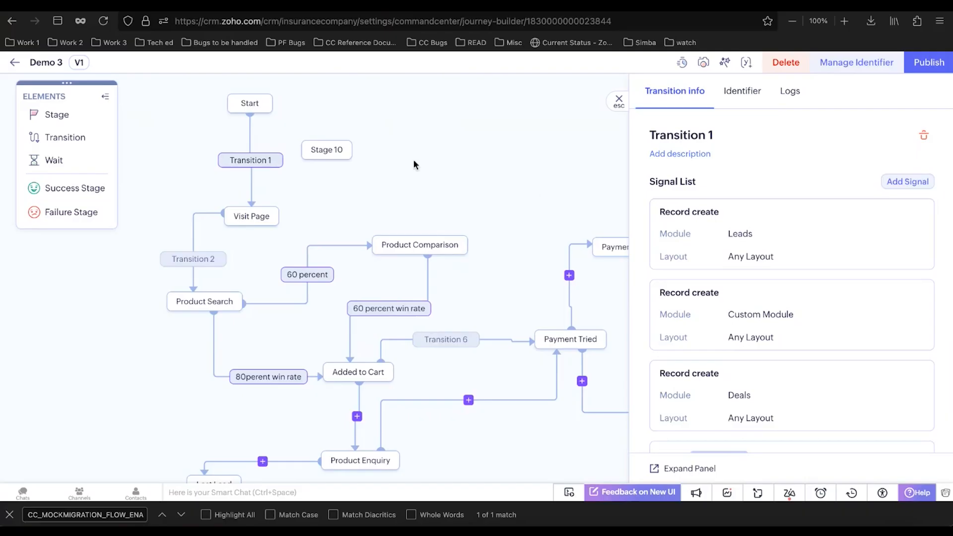
scroll(410, 167, up, 3)
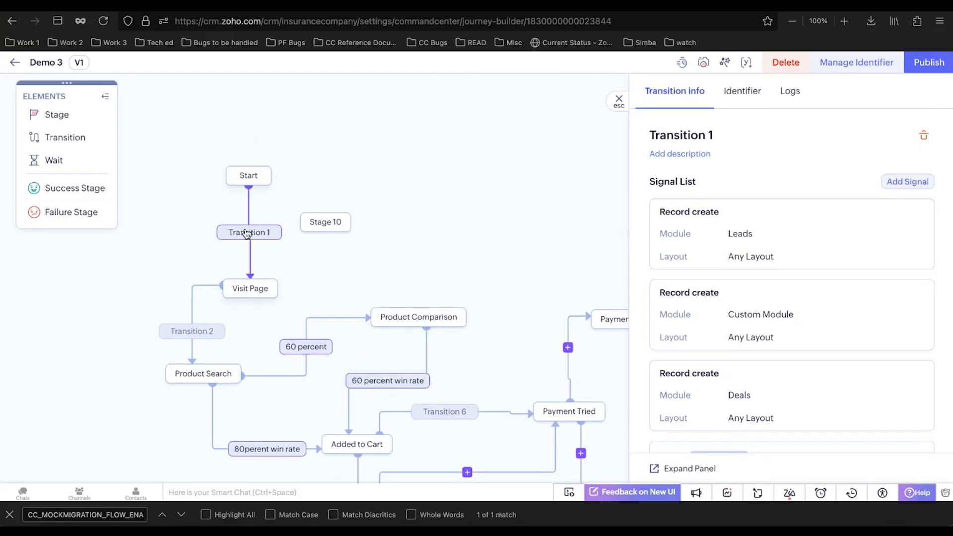
scroll(373, 282, down, 3)
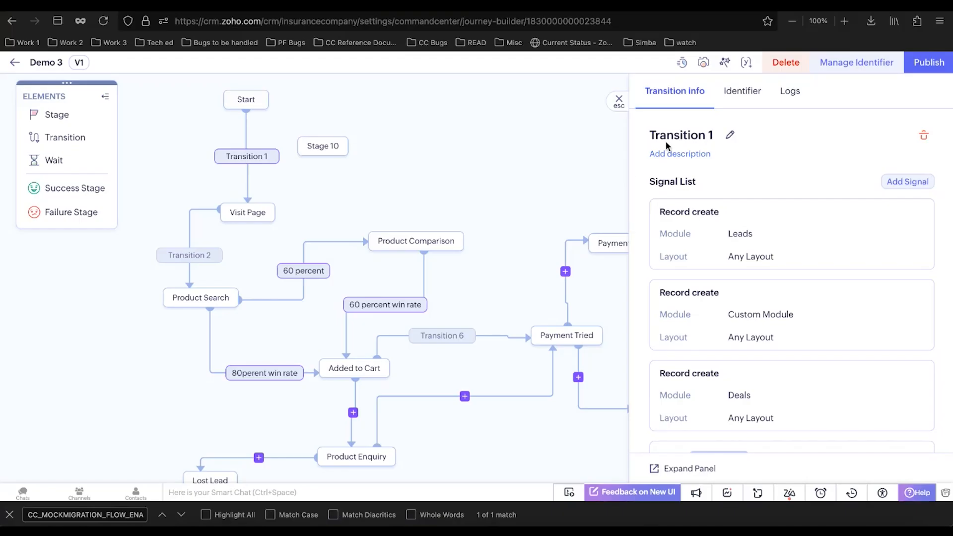
click(746, 92)
click(704, 201)
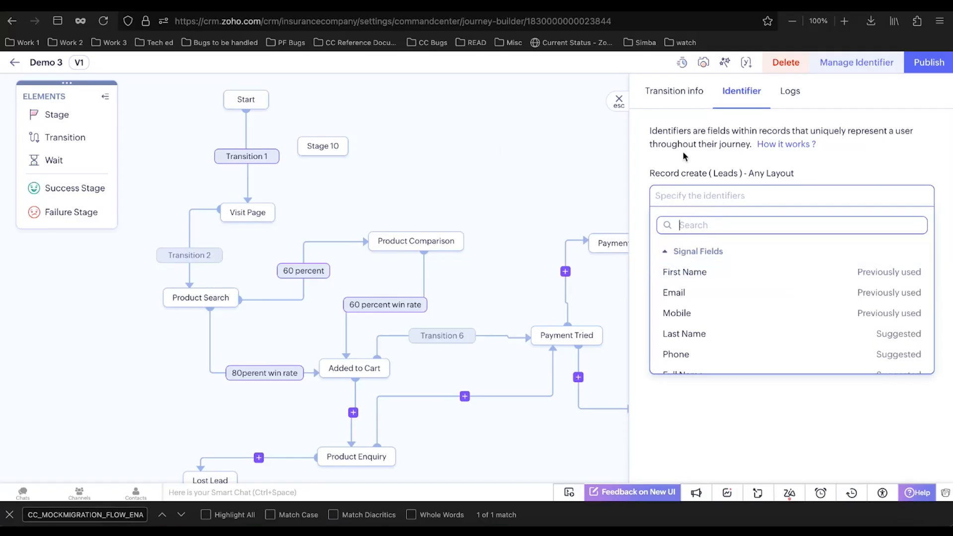
scroll(500, 148, right, 2)
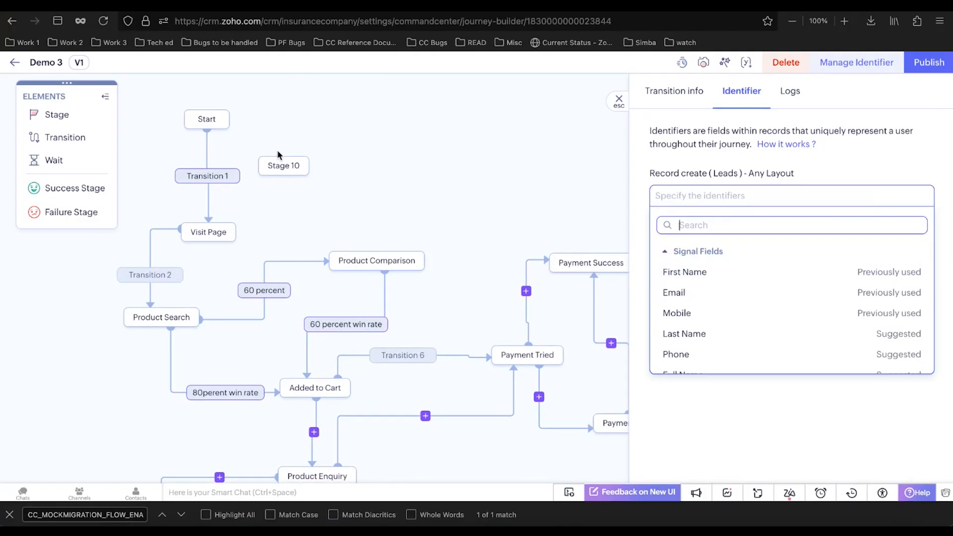
Step: Open the Visit Page stage's details and trace the journey from there through the payment stages
click(209, 229)
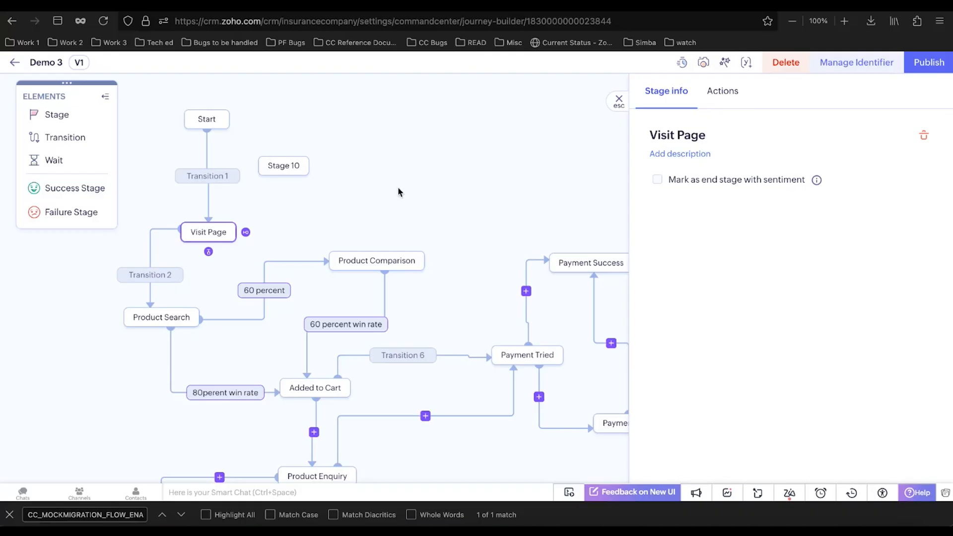
scroll(399, 191, down, 2)
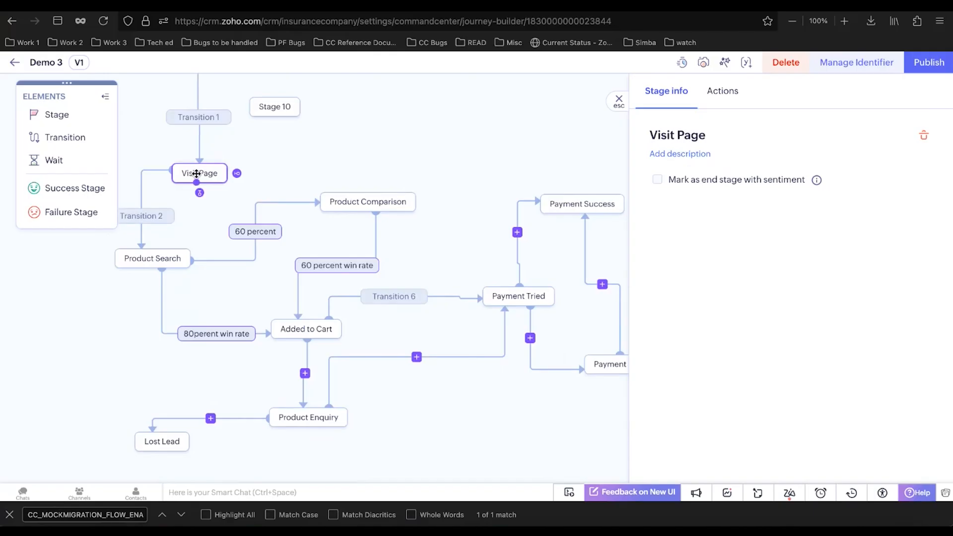
scroll(345, 169, right, 1)
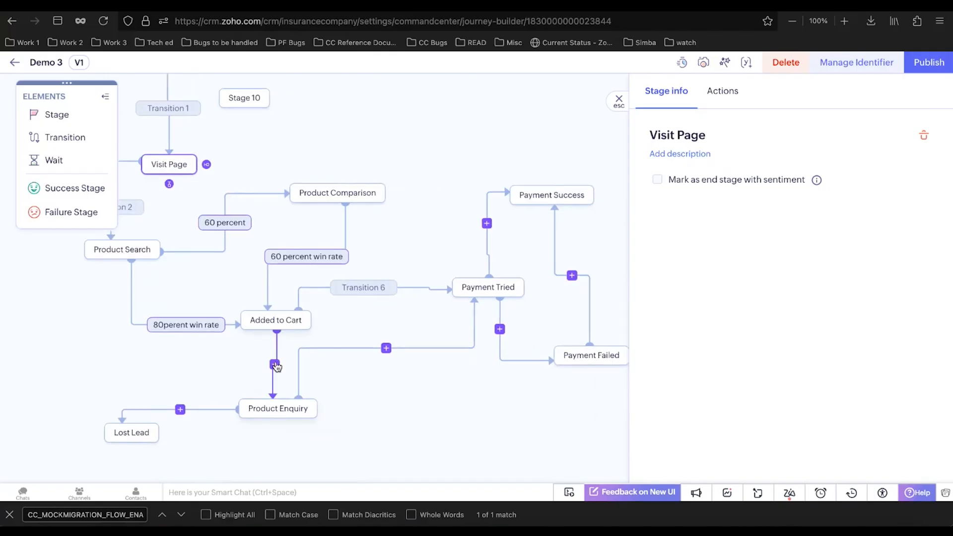
scroll(283, 320, right, 5)
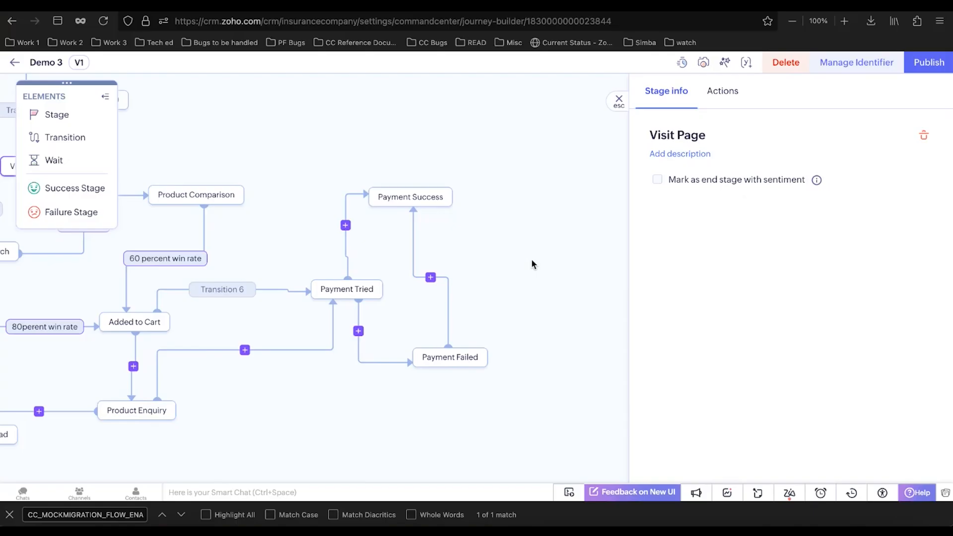
scroll(532, 260, left, 3)
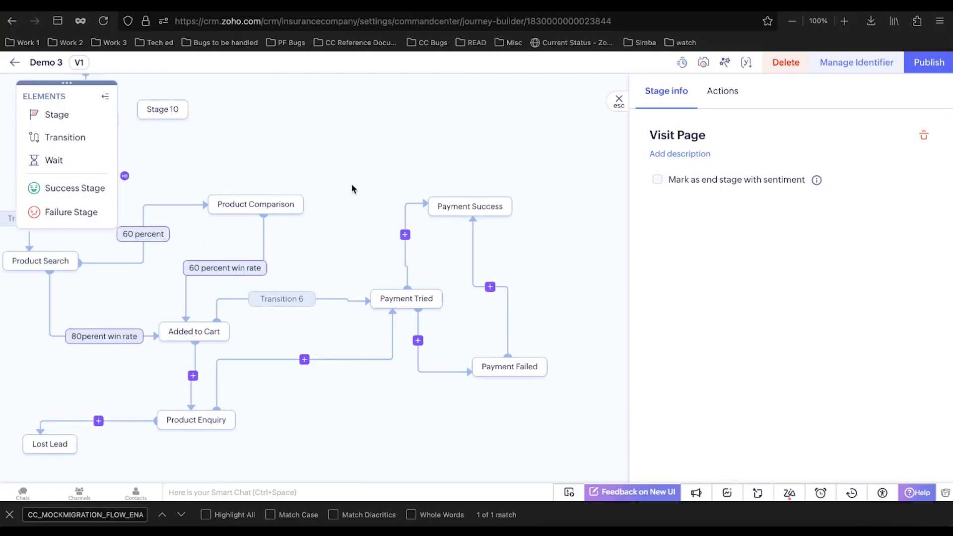
scroll(163, 222, left, 6)
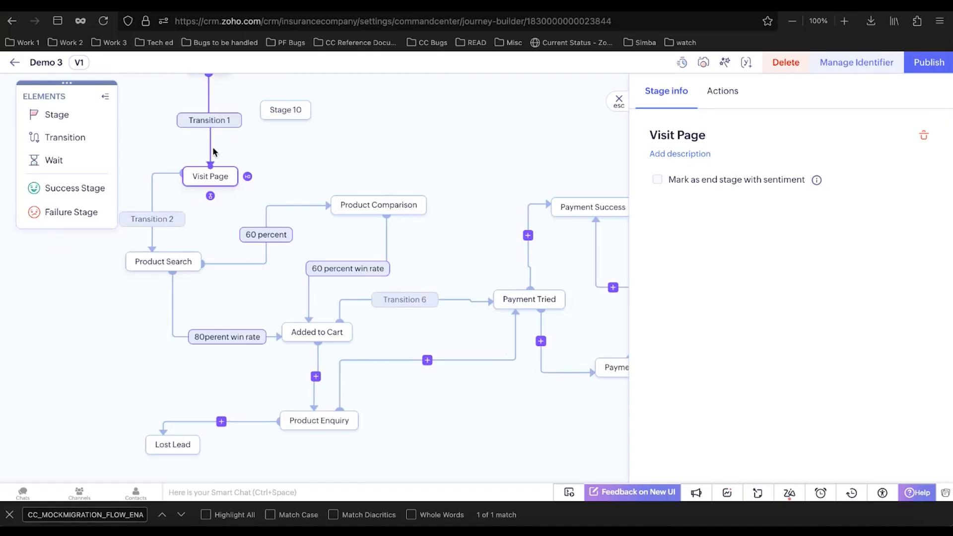
Step: Trace the journey out to the payment stages, review Transition 1's identifier fields from Start to Visit Page, and close its details
scroll(436, 245, right, 6)
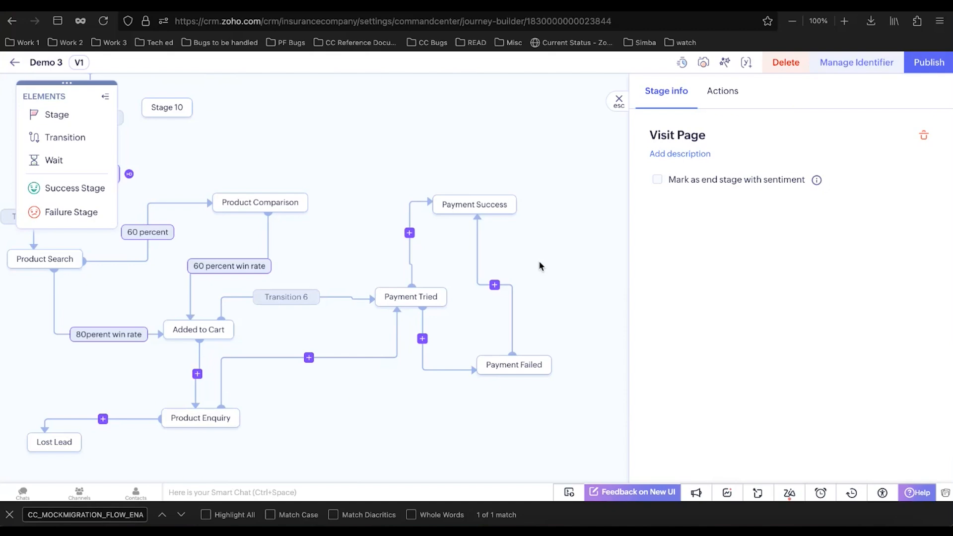
scroll(352, 205, left, 12)
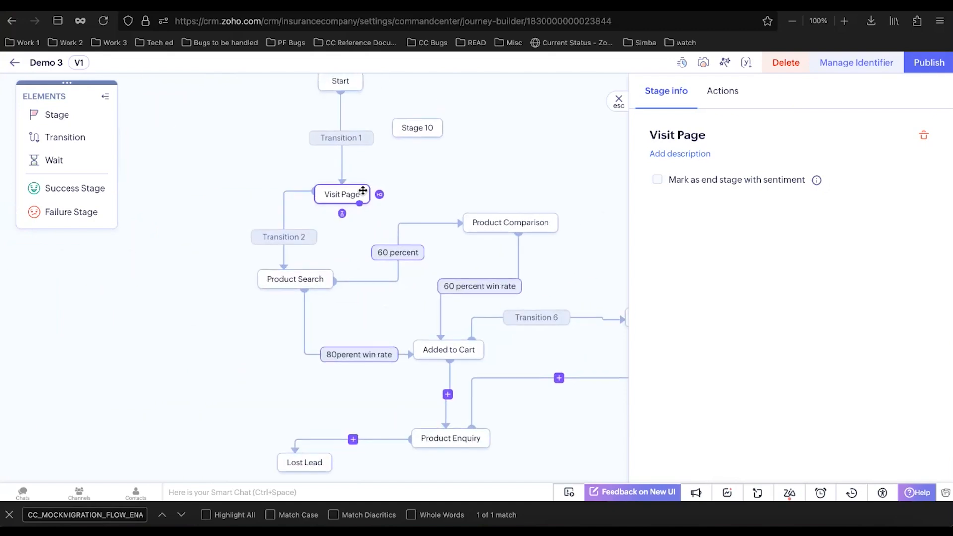
click(353, 141)
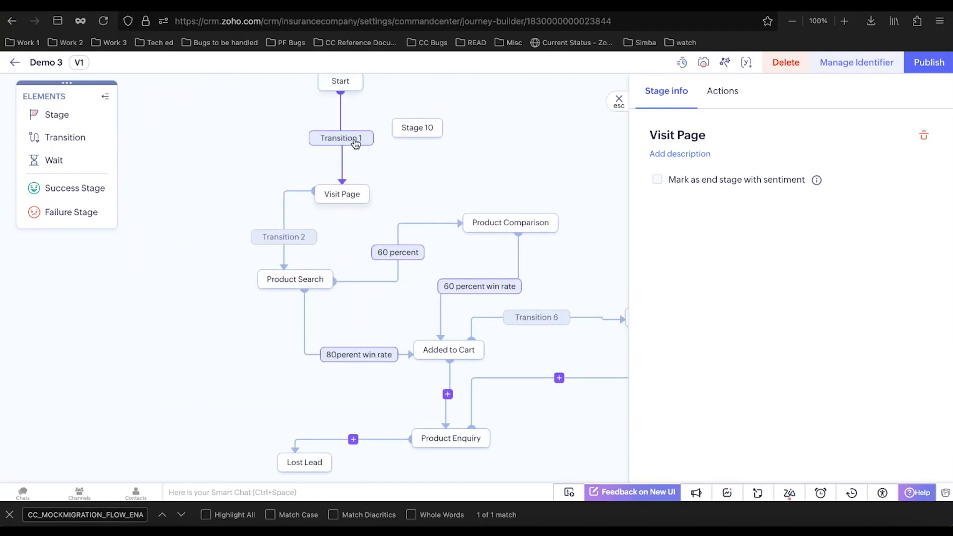
click(740, 91)
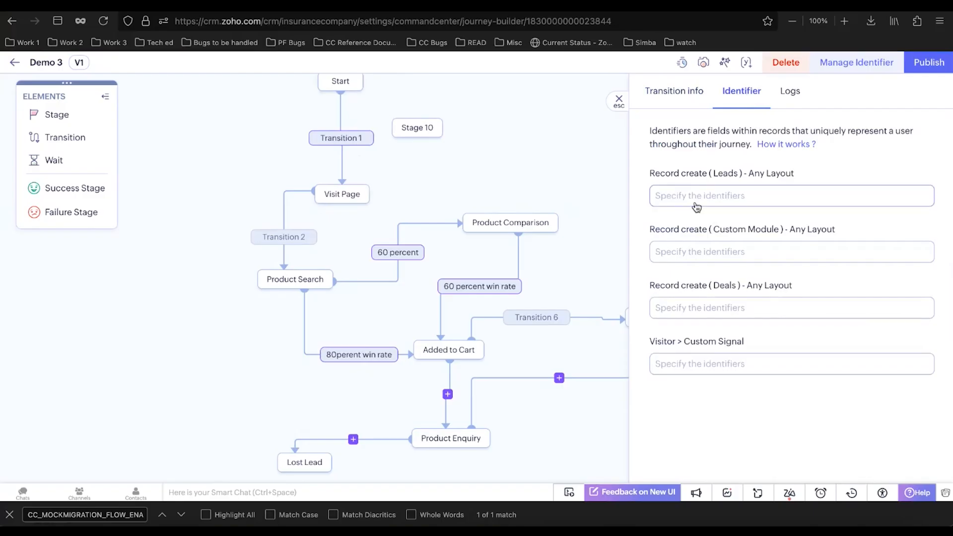
scroll(473, 135, up, 2)
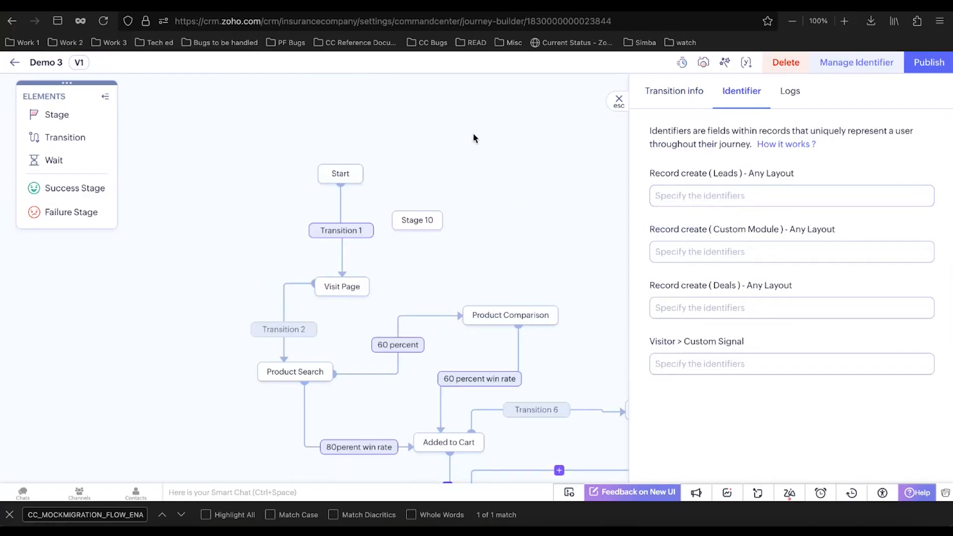
scroll(473, 133, right, 3)
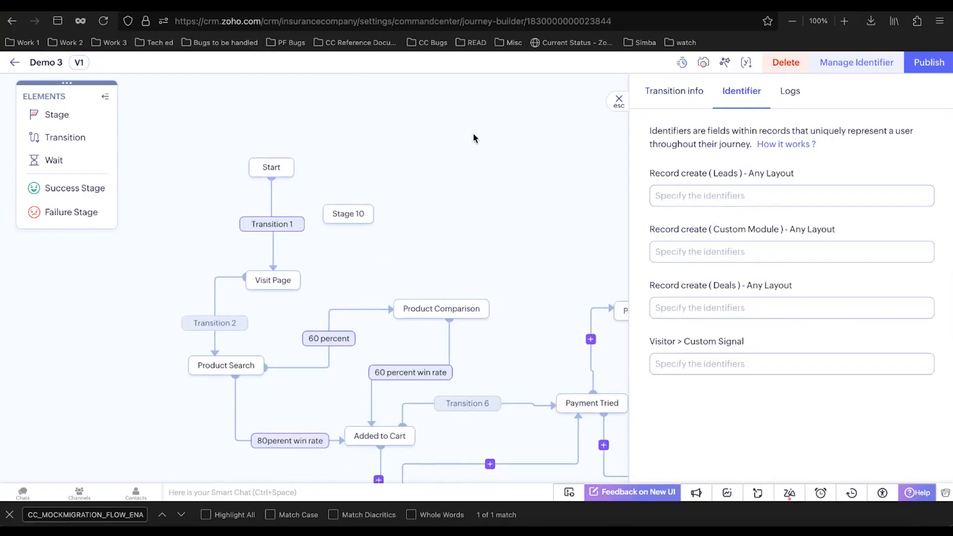
scroll(472, 133, right, 1)
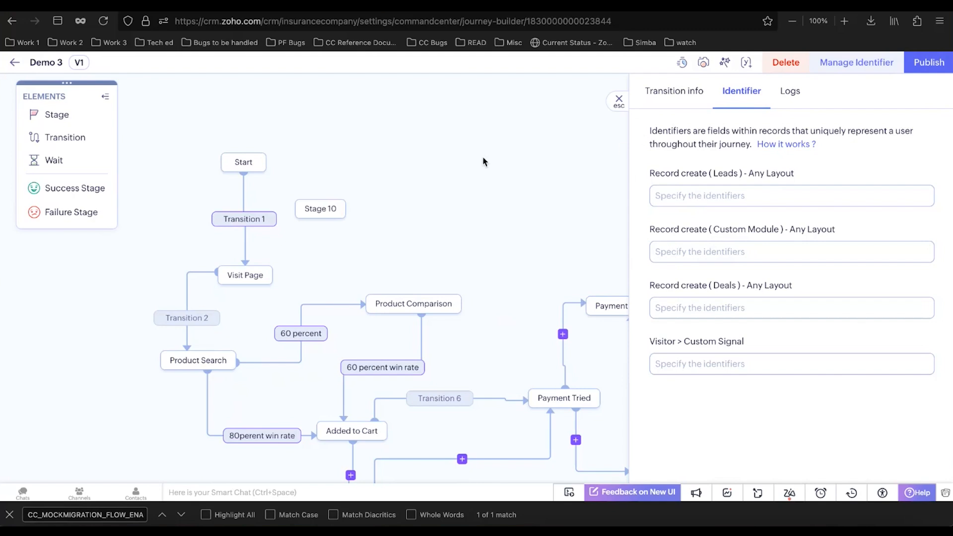
key(Escape)
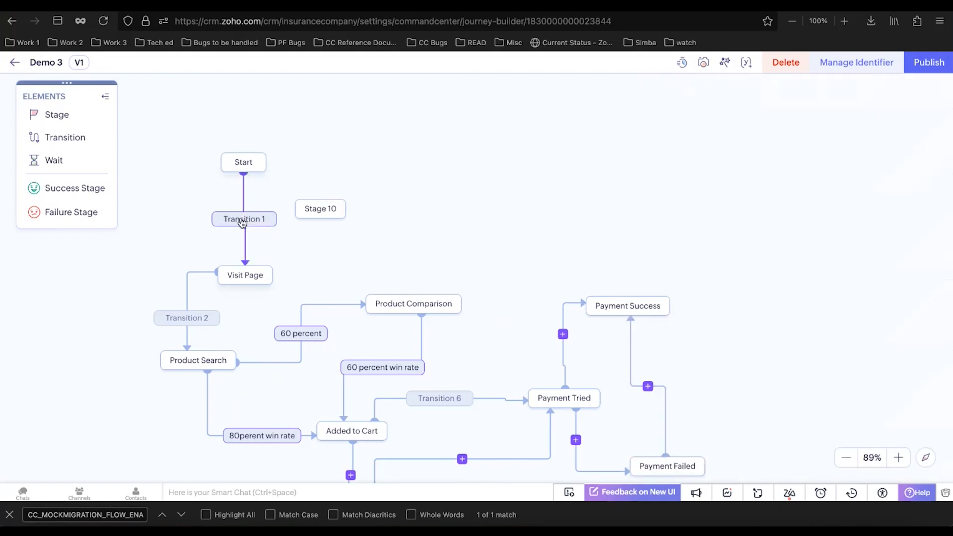
Step: Set Email as the identifier for the Leads record create signal of Transition 1
click(242, 220)
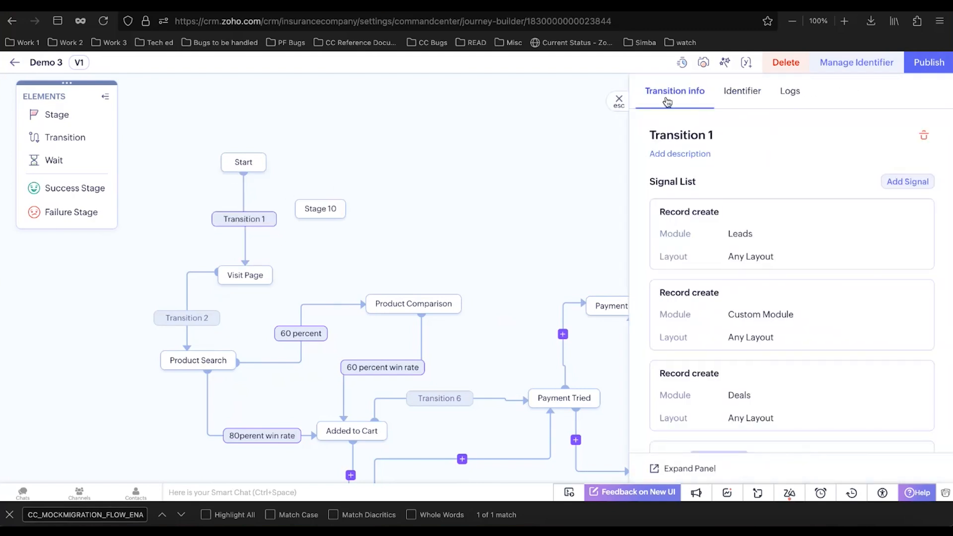
click(743, 98)
click(709, 196)
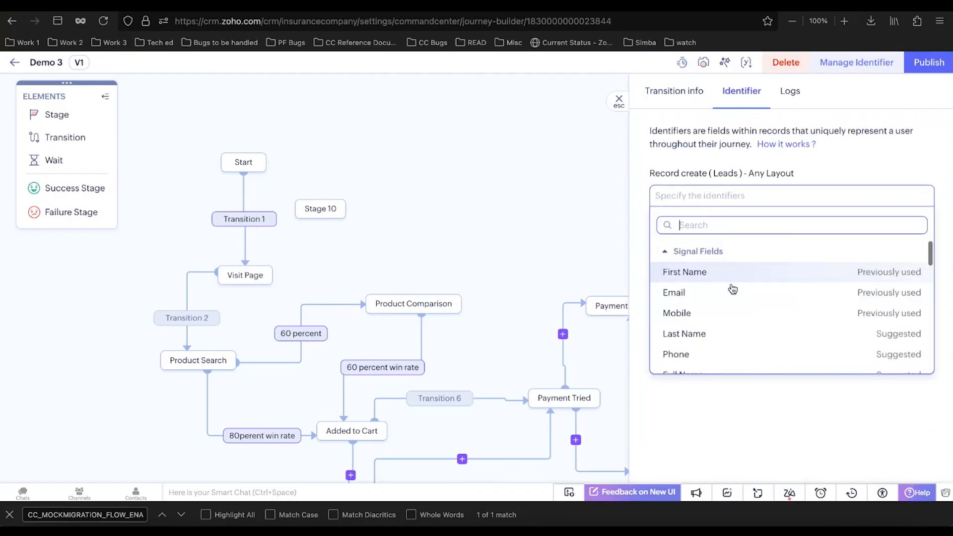
click(691, 292)
click(712, 395)
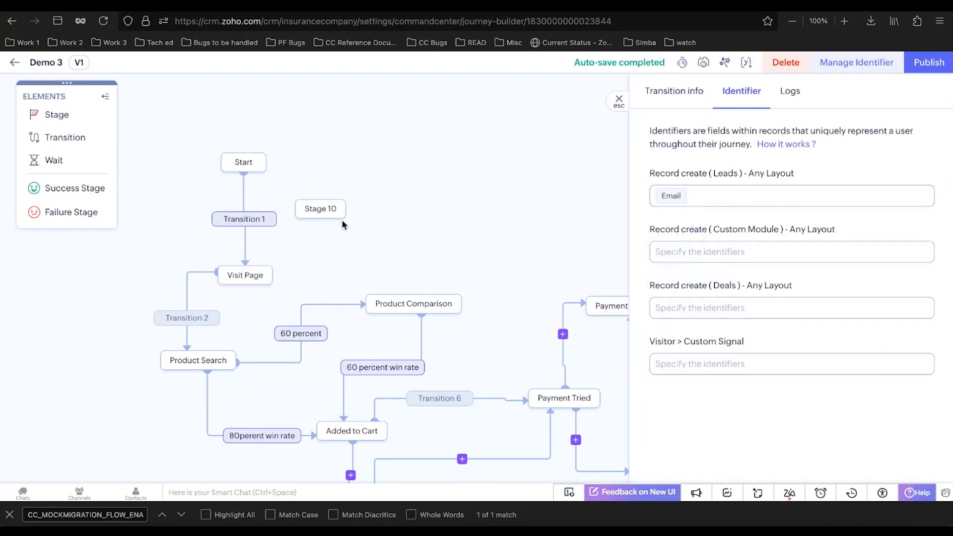
Step: Set Calls Id as the identifier for the Calls record edit signal of the 80perent win rate transition
click(186, 317)
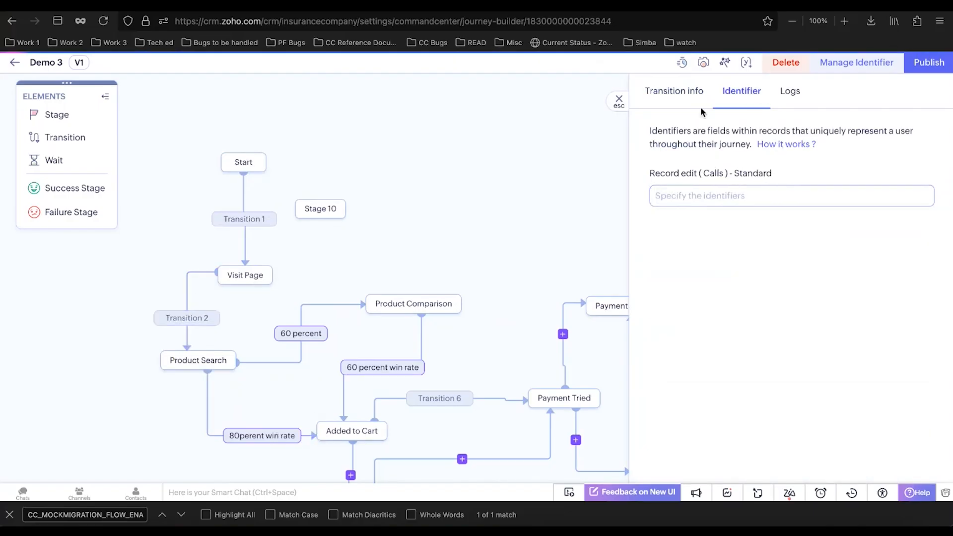
click(706, 194)
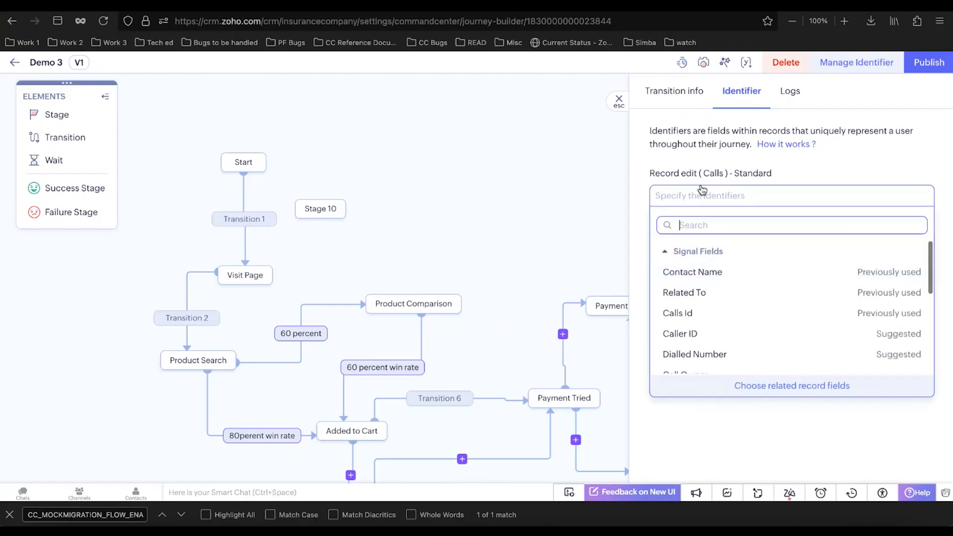
click(700, 313)
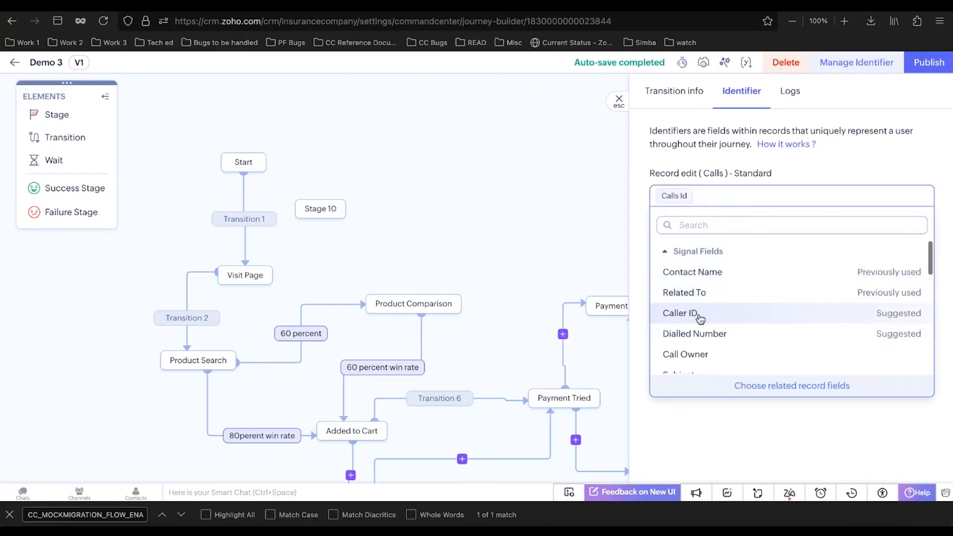
click(390, 367)
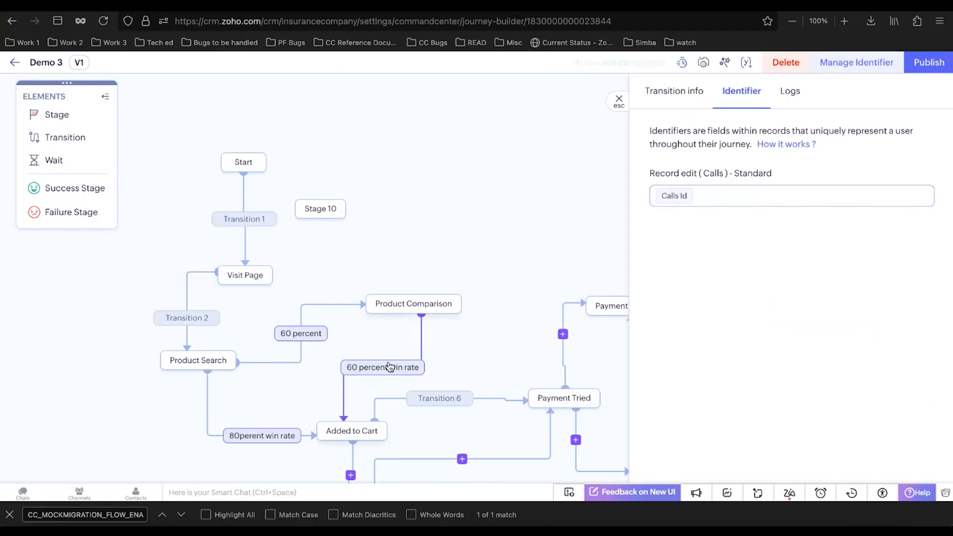
Step: Review the signal and reference fields offered as identifiers for the 80perent win rate transition, and reopen Transition 1's identifiers
click(717, 201)
scroll(768, 295, down, 3)
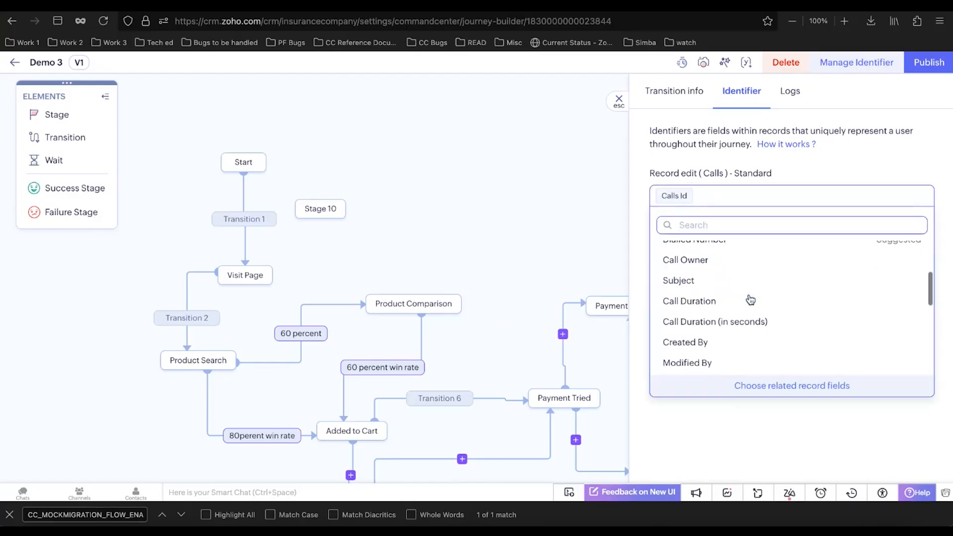
scroll(726, 325, down, 2)
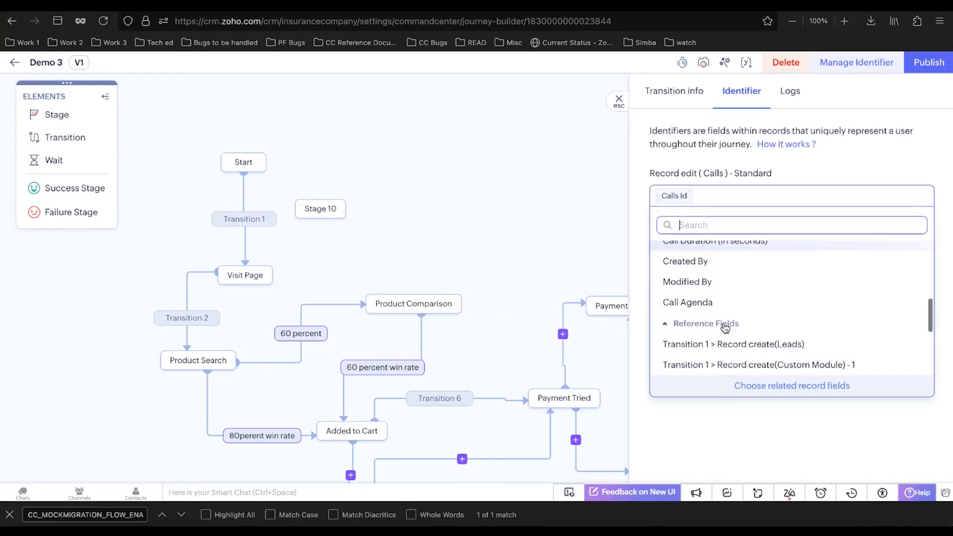
scroll(727, 331, down, 1)
scroll(739, 340, up, 6)
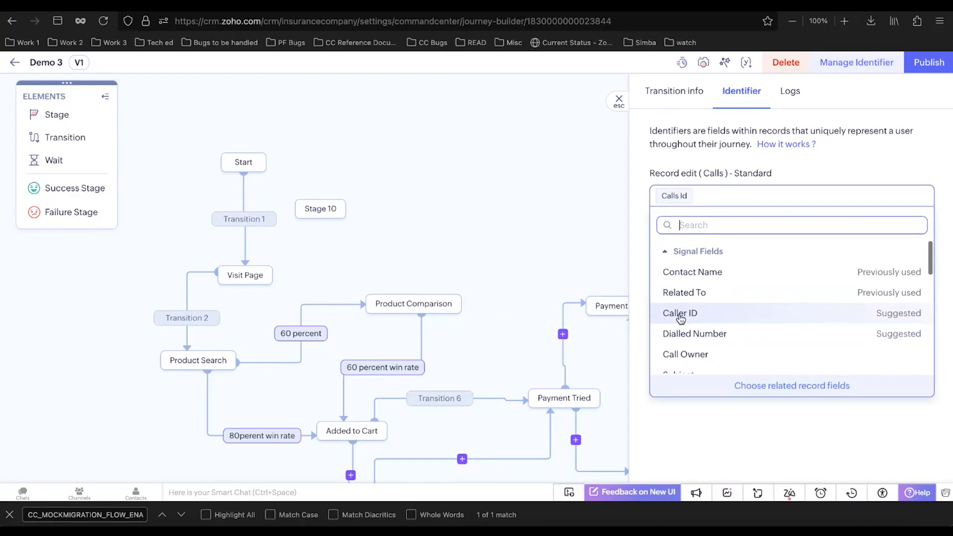
click(722, 421)
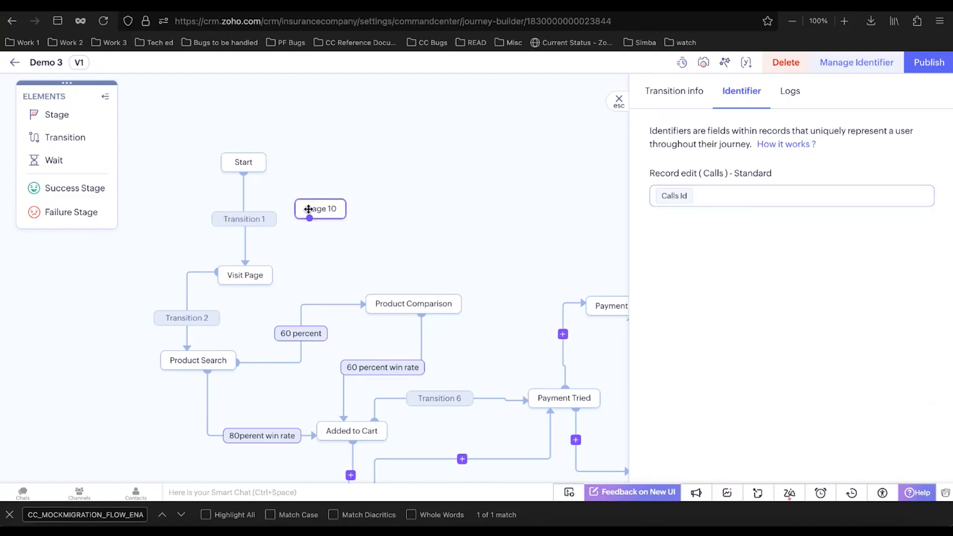
click(249, 222)
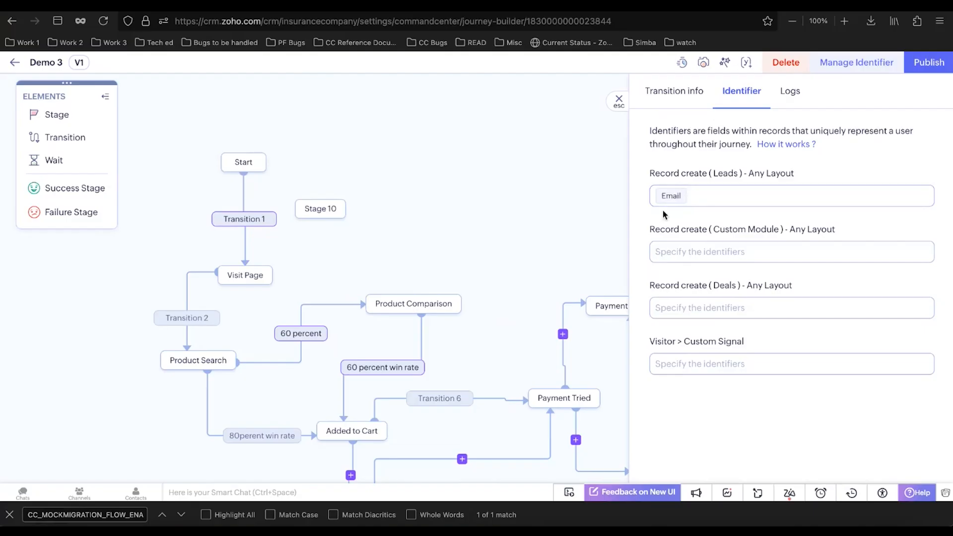
Step: Set Calls Id and Subject as the identifiers for the Calls record create signal of Transition 2
click(187, 318)
click(733, 197)
scroll(722, 286, down, 1)
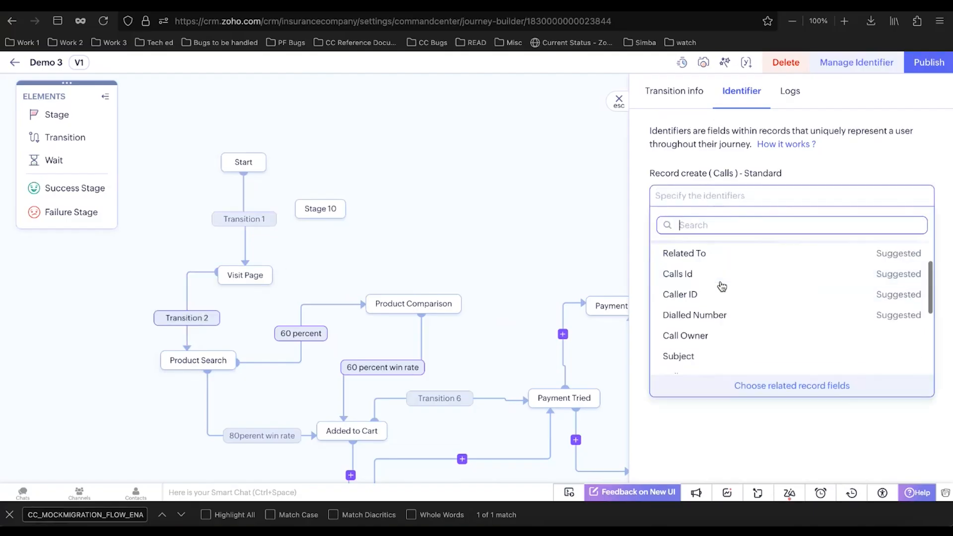
click(697, 274)
scroll(730, 318, down, 2)
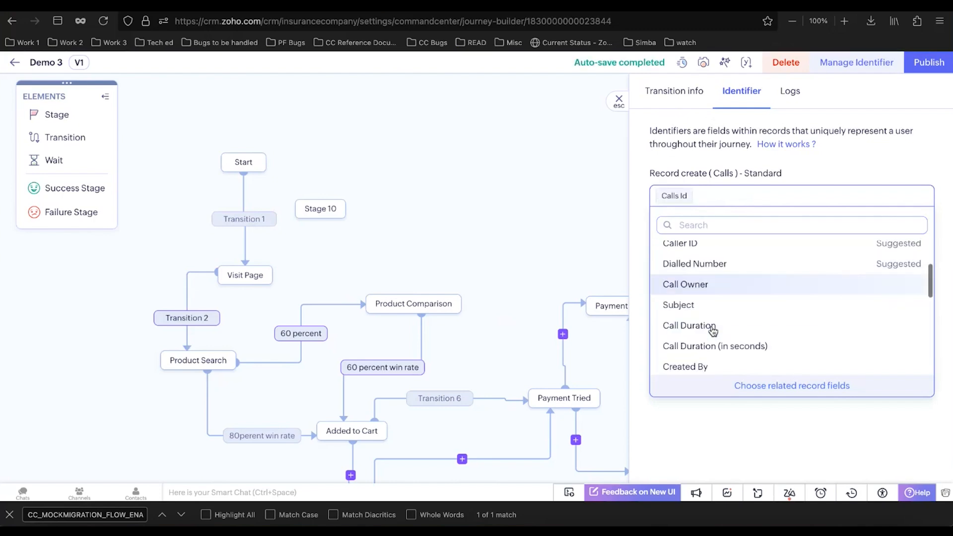
click(679, 305)
click(695, 171)
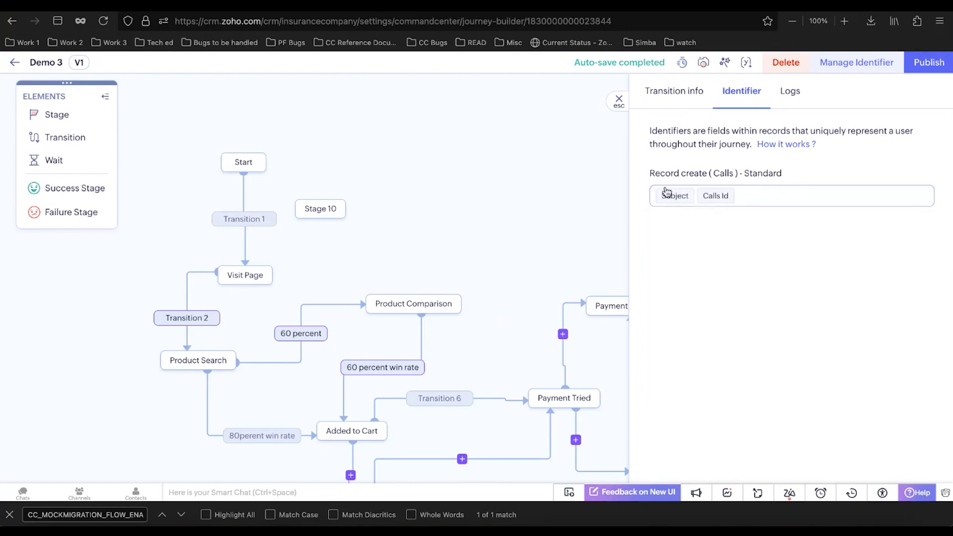
Step: Compare the Leads identifier on Transition 1 with the Calls identifiers on Transition 2
scroll(324, 226, up, 1)
click(246, 249)
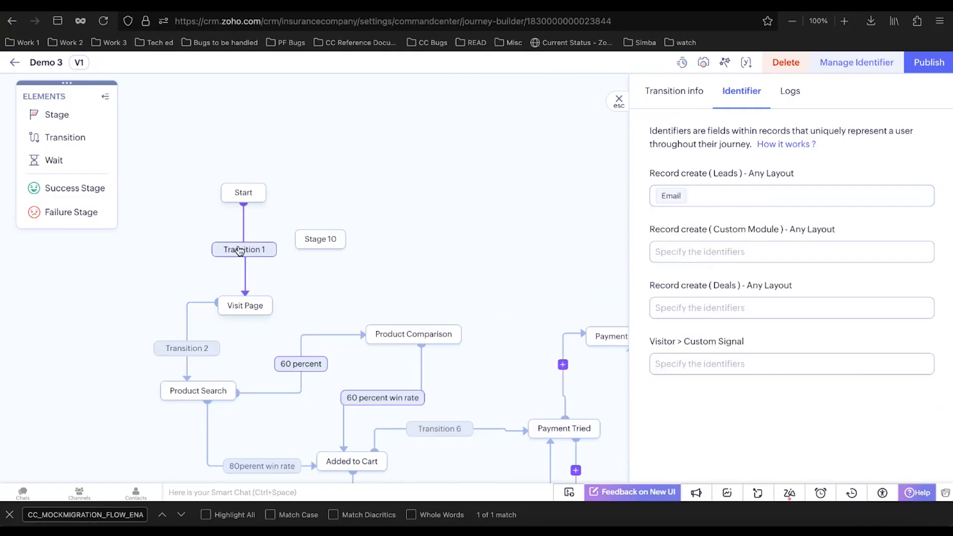
click(187, 348)
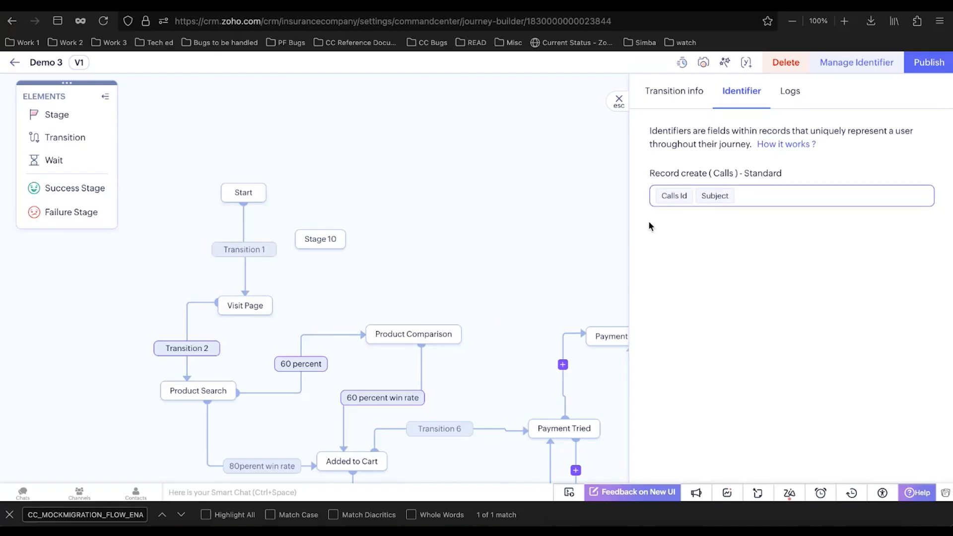
click(267, 251)
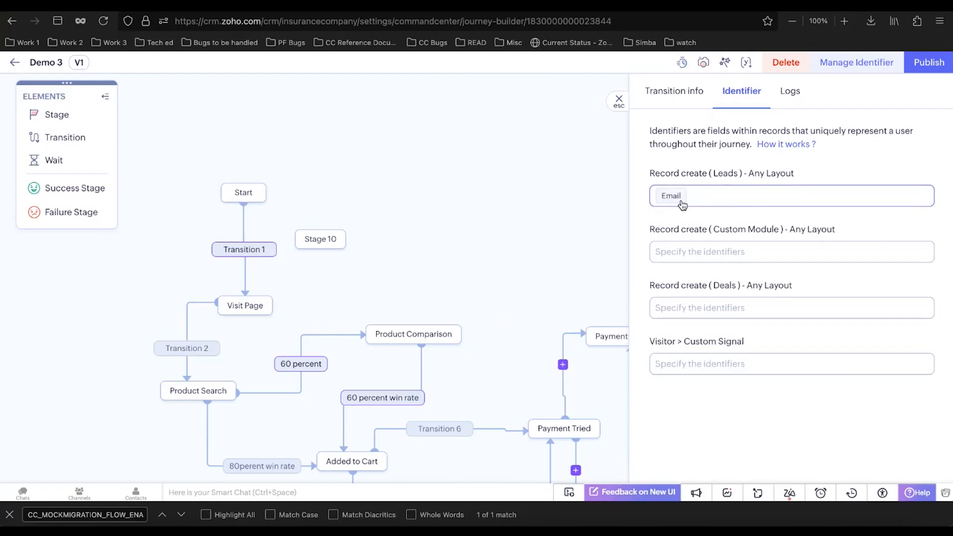
Step: Add Dialled Number to the identifiers of Transition 2's Calls record create signal
click(204, 351)
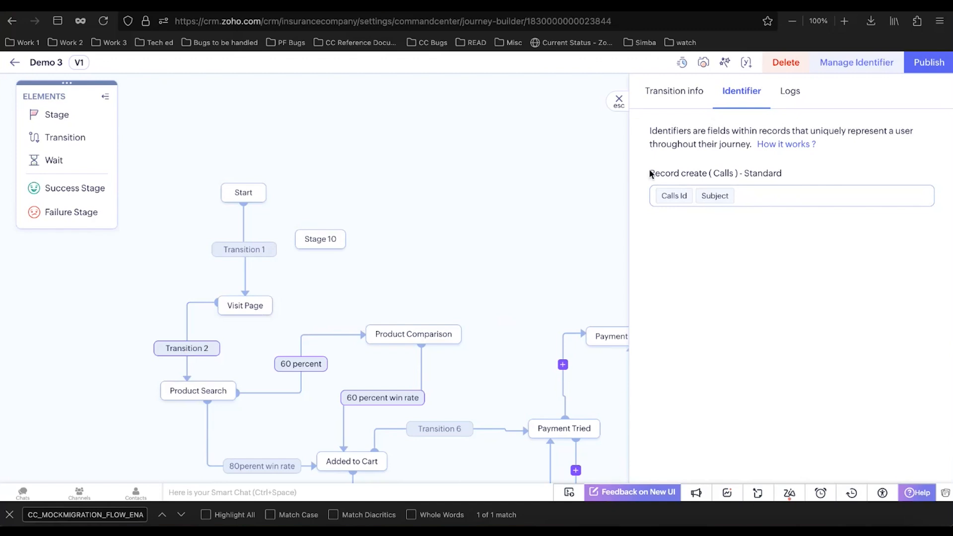
click(776, 202)
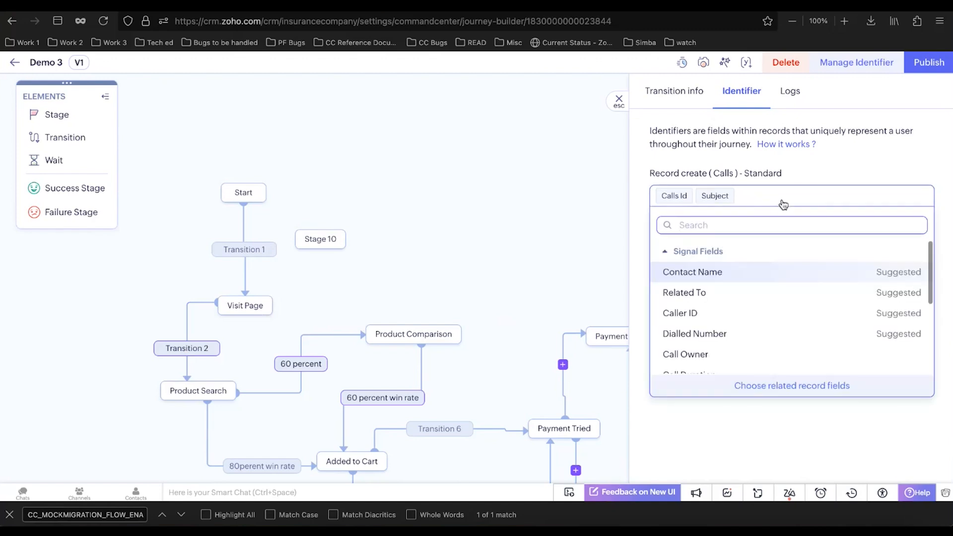
click(715, 332)
click(728, 422)
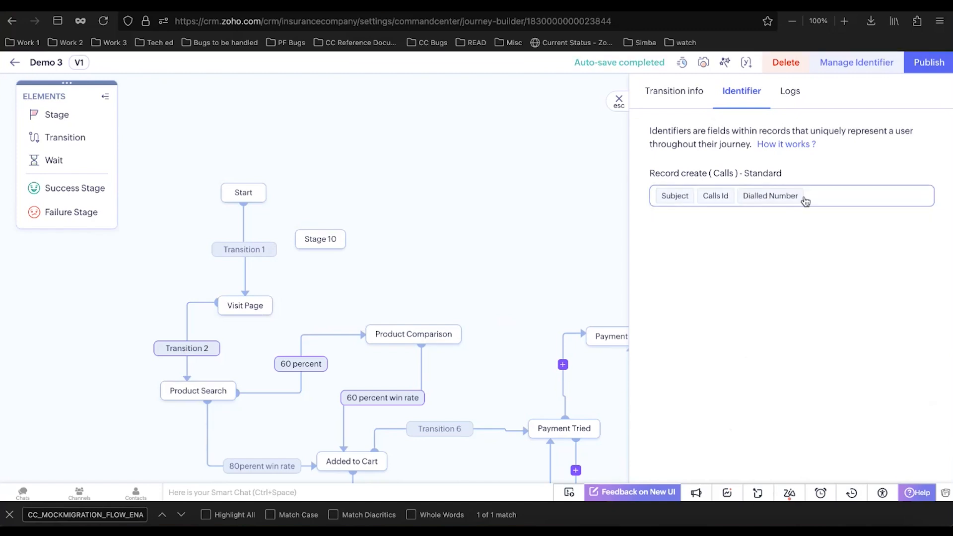
Step: Recheck the identifiers chosen on Transition 1 against the expanded identifier set on Transition 2
mouse_move(722, 197)
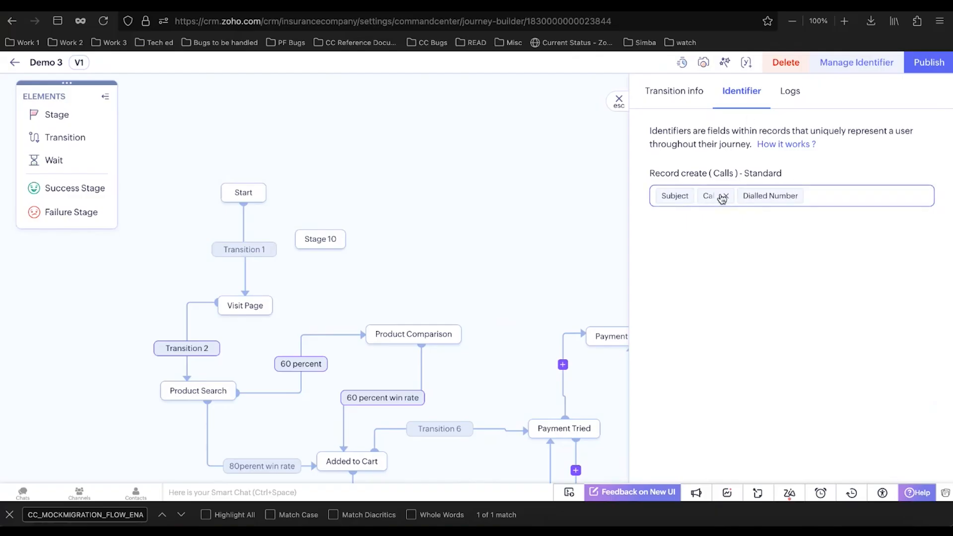
click(248, 249)
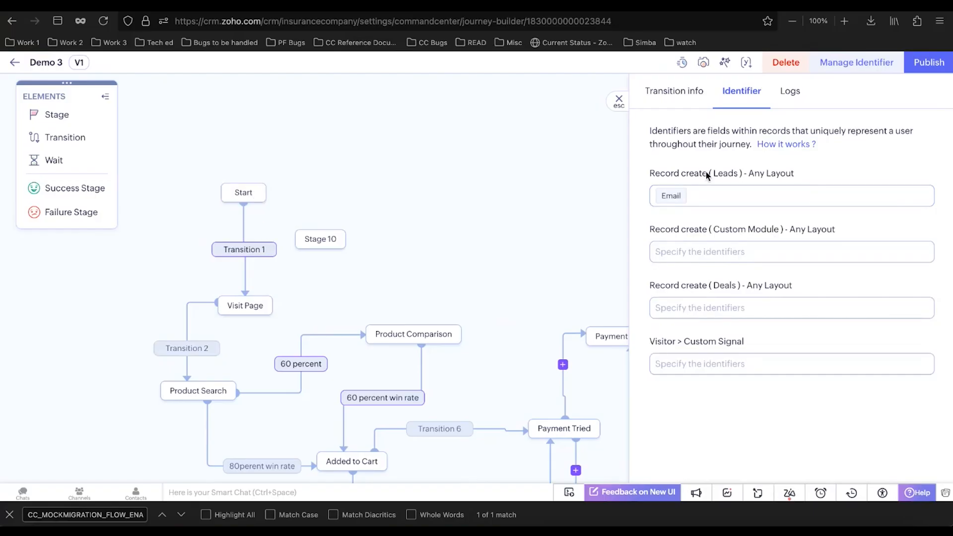
mouse_move(682, 202)
click(172, 349)
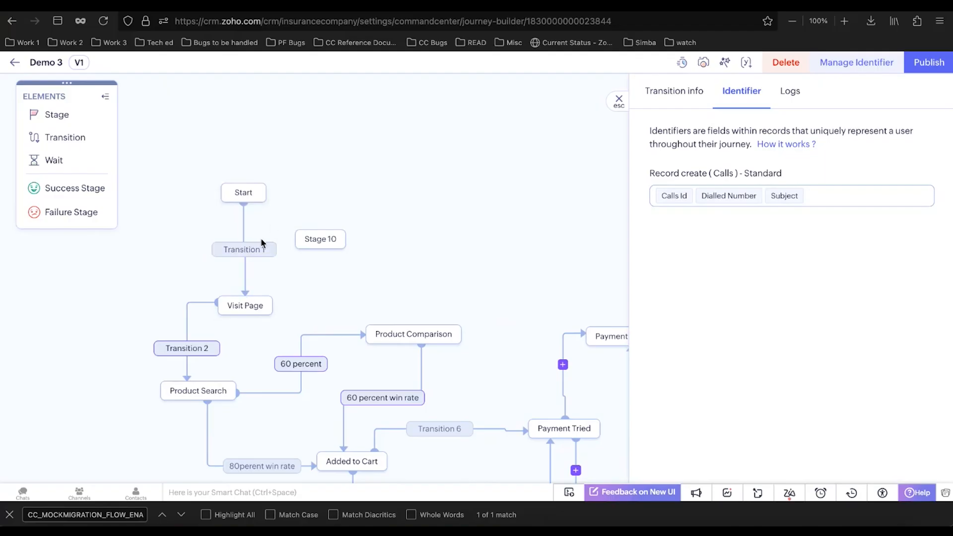
mouse_move(787, 197)
Step: Remove the Calls Id identifier from the Calls record edit signal of the 80perent win rate transition
scroll(267, 359, down, 2)
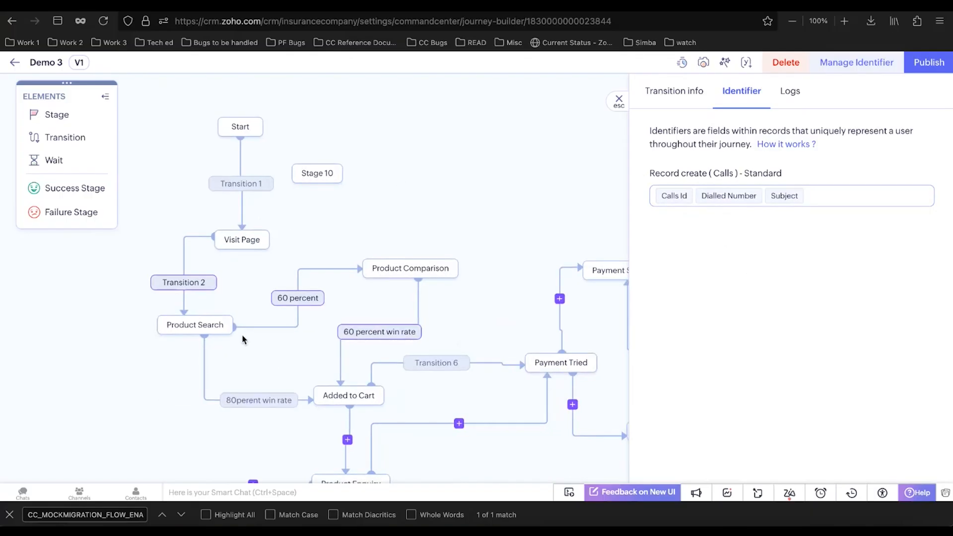
click(236, 401)
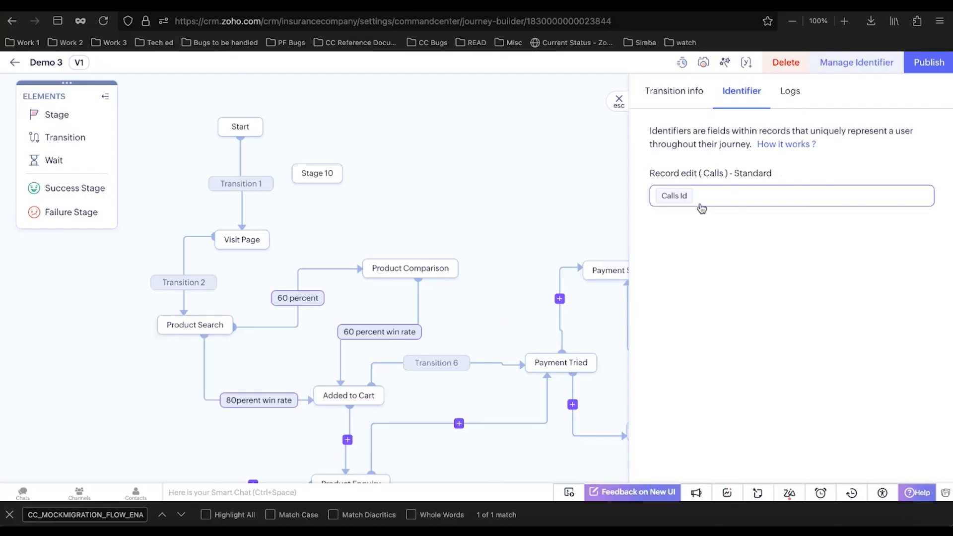
click(715, 197)
click(689, 197)
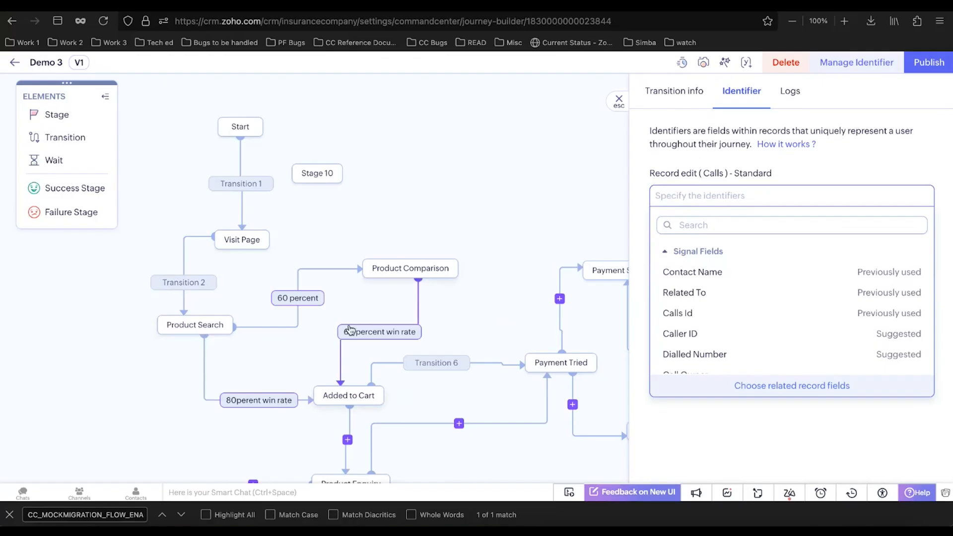
scroll(355, 328, right, 3)
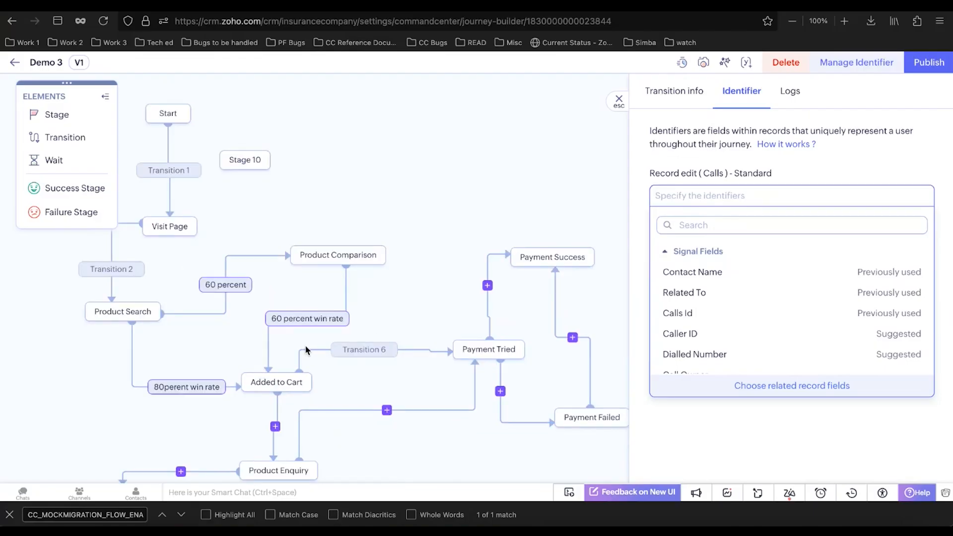
scroll(306, 349, down, 1)
scroll(306, 349, right, 1)
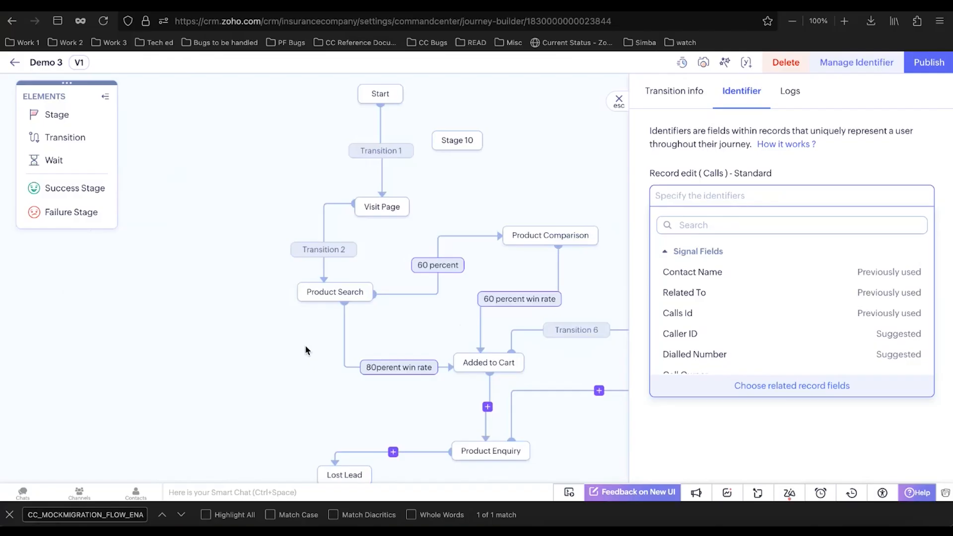
scroll(306, 350, right, 8)
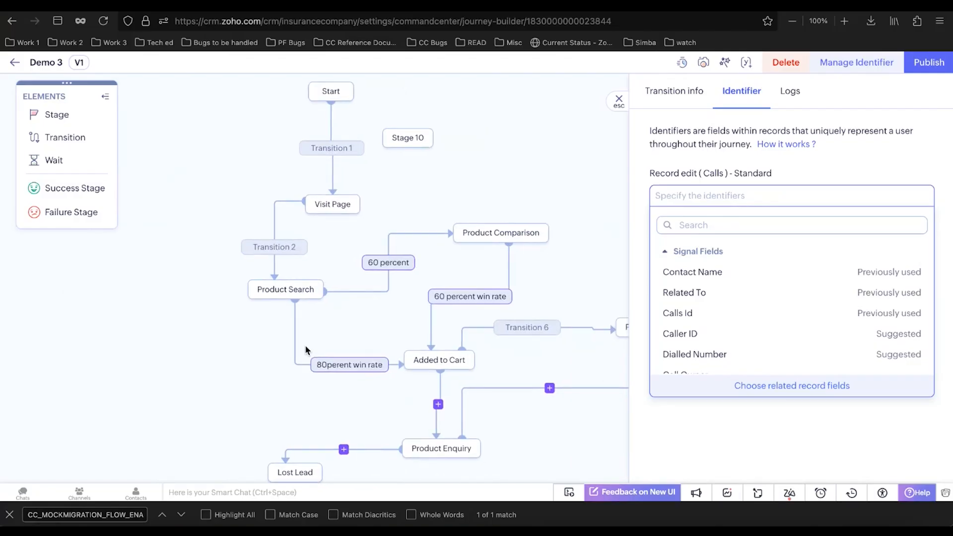
key(Escape)
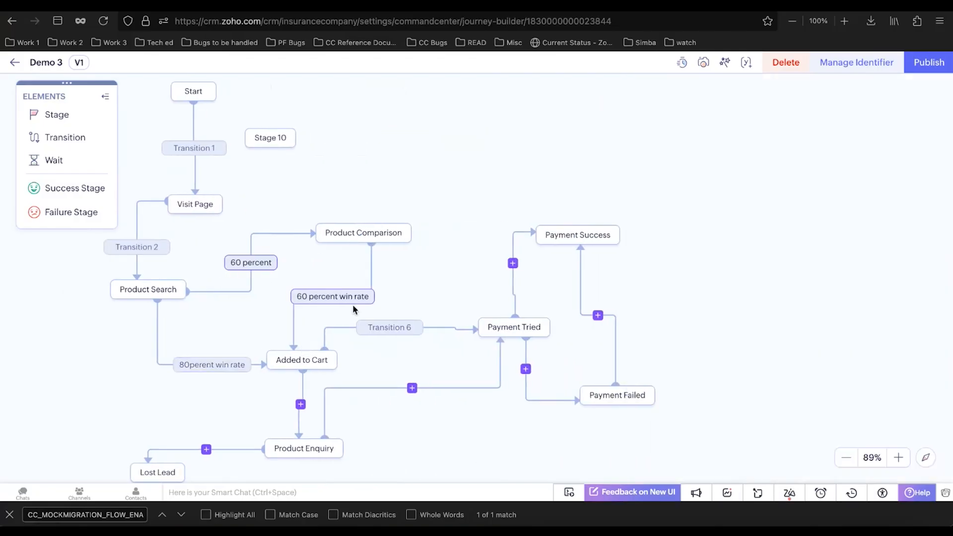
Step: Open a new action group on the Product Search stage and look through the modules it can run on
click(336, 295)
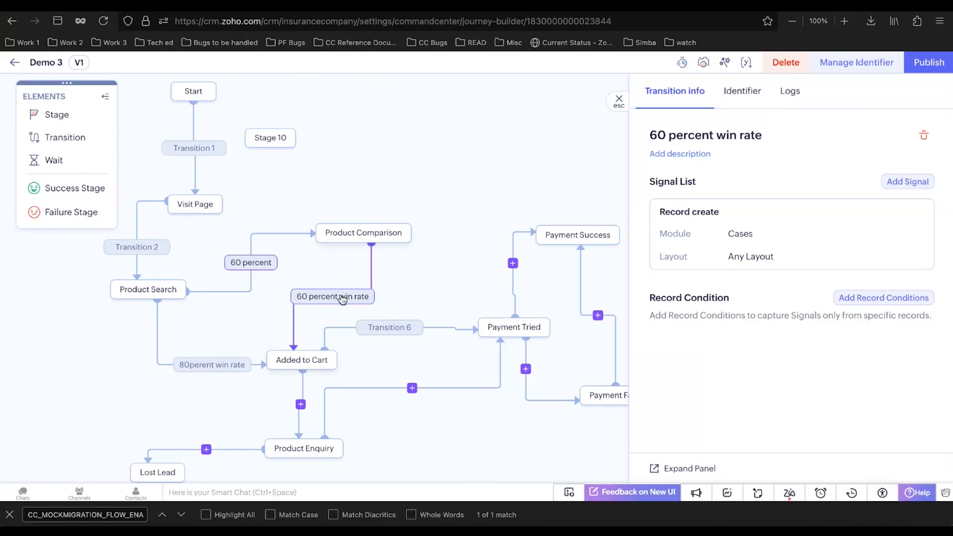
click(141, 286)
click(723, 89)
click(795, 170)
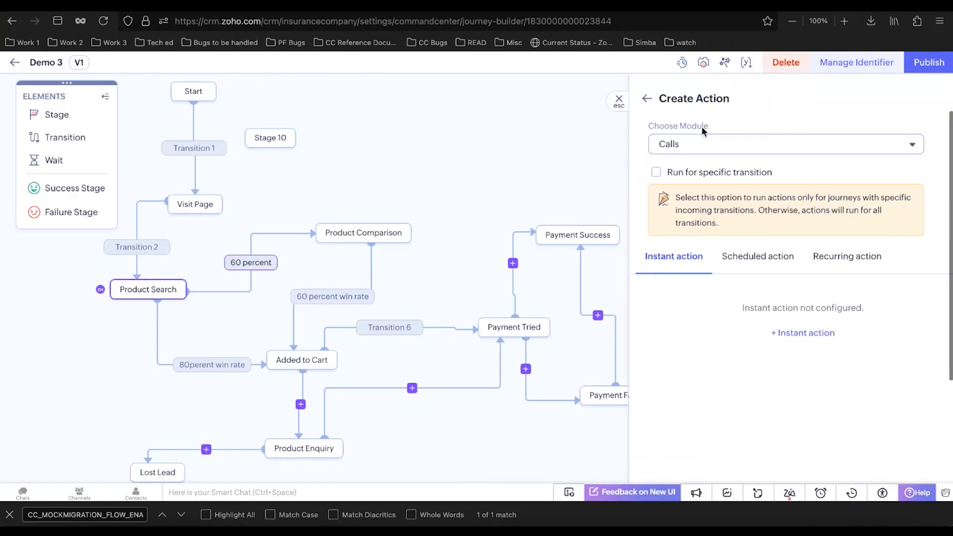
click(705, 143)
scroll(743, 240, down, 3)
scroll(743, 240, up, 3)
scroll(743, 241, down, 5)
scroll(744, 242, up, 5)
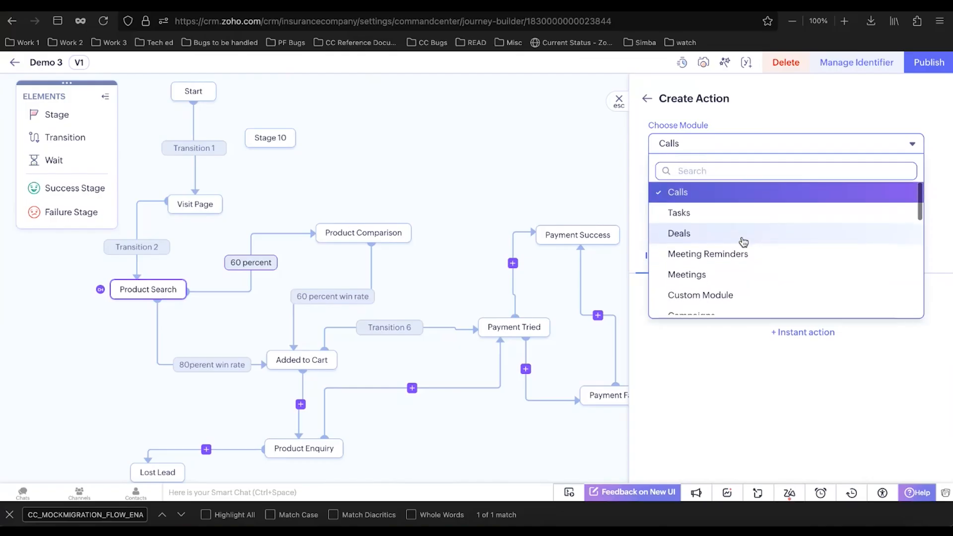
click(430, 287)
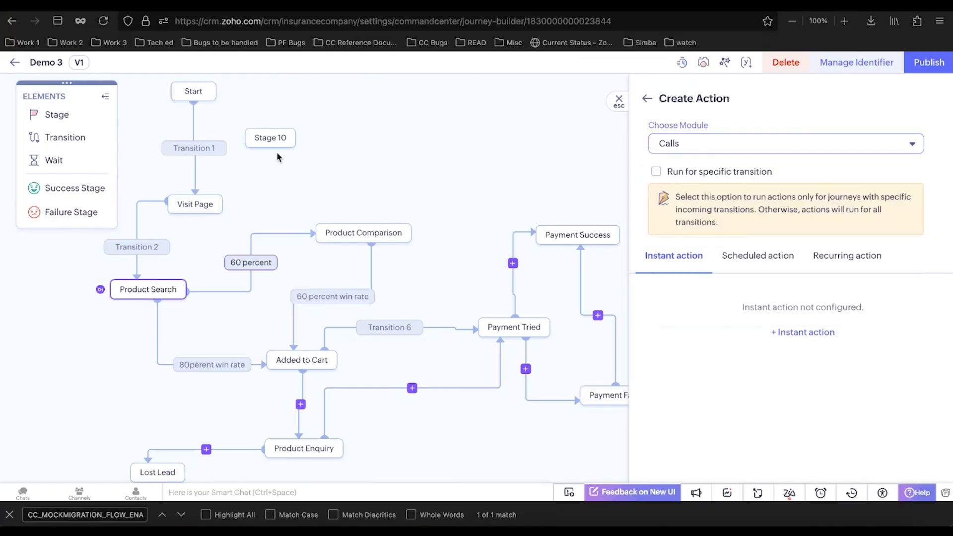
Step: Review the Visit Page stage info and the signal list of Transition 1
click(224, 134)
click(190, 208)
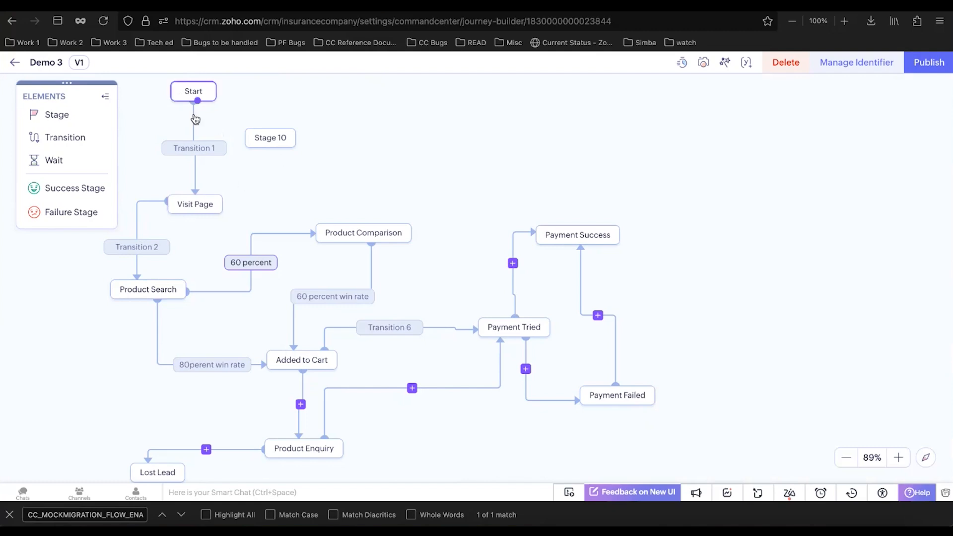
click(188, 200)
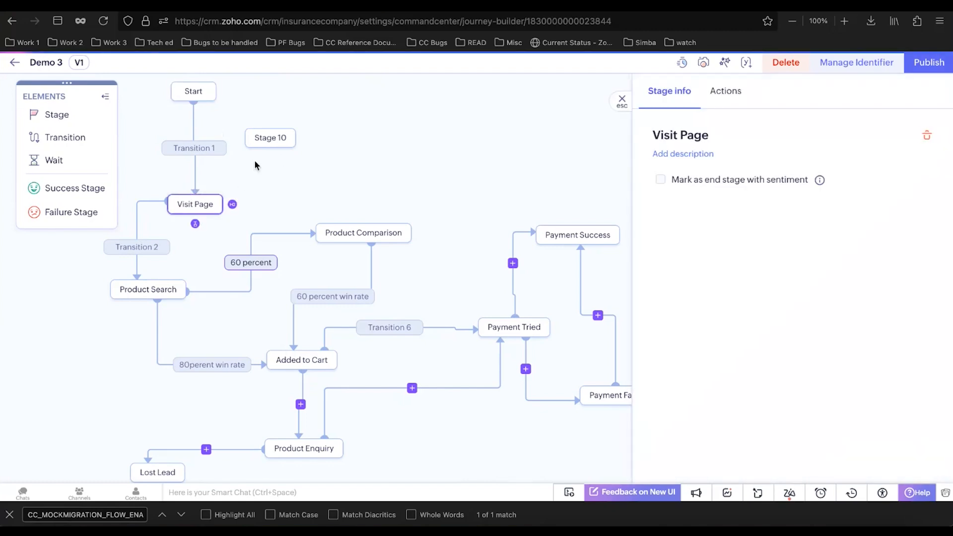
click(204, 148)
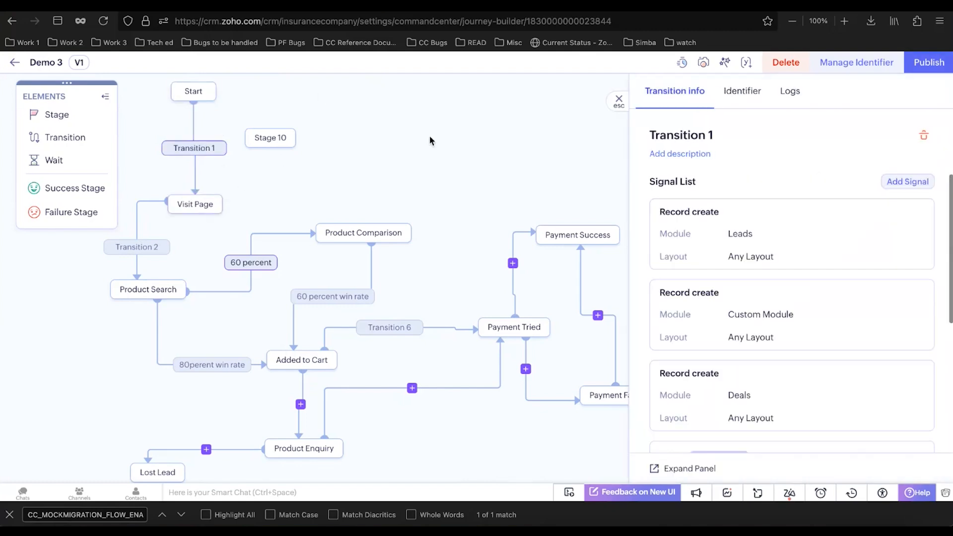
click(457, 184)
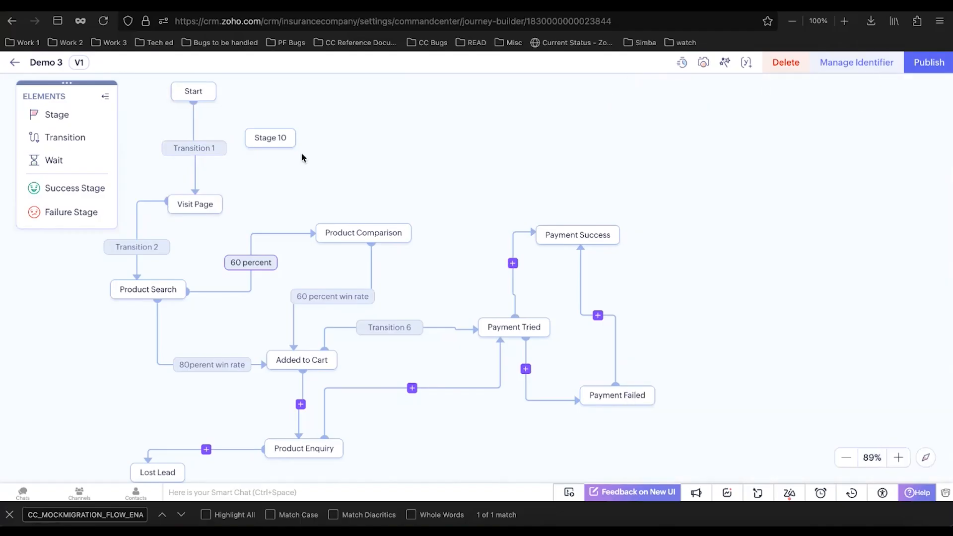
Step: Start a new action group on the Payment Tried stage and open its module choices
click(514, 327)
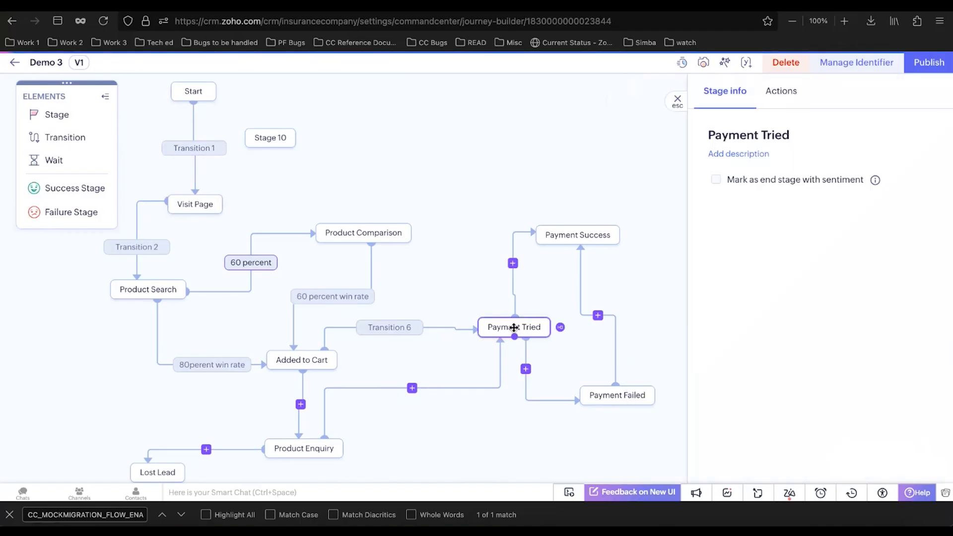
click(723, 91)
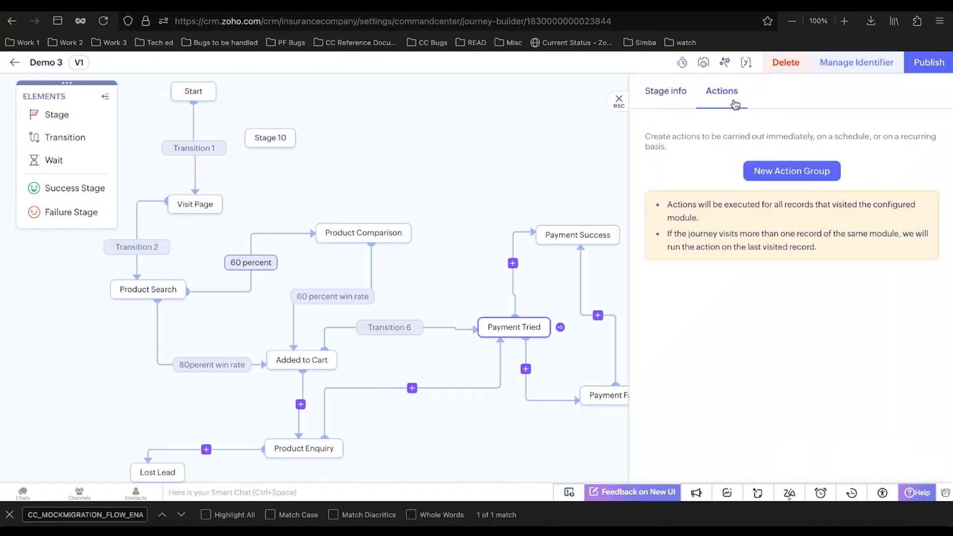
click(765, 171)
click(734, 145)
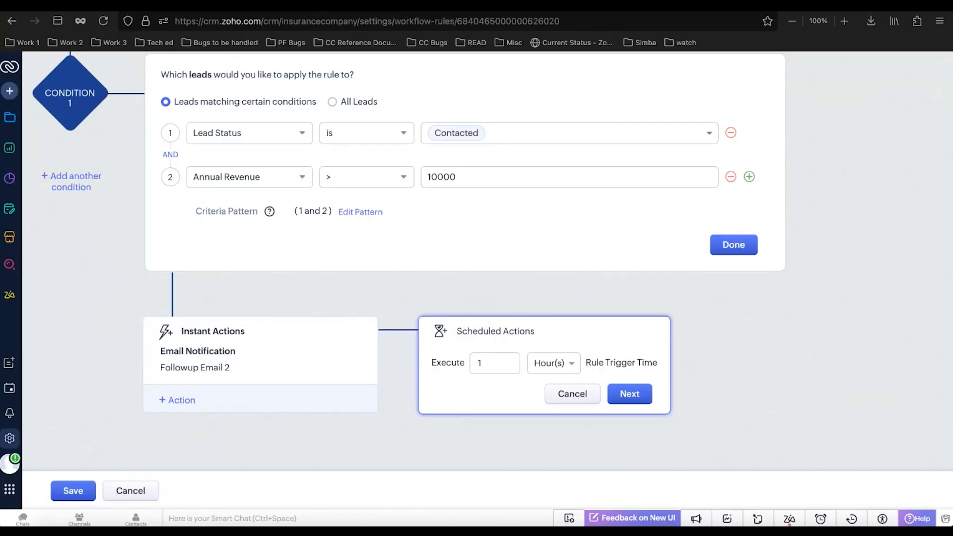
Step: Look through the other open CRM pages, including the workflow rule, the lead record and the Cadences to Journey builder
click(546, 5)
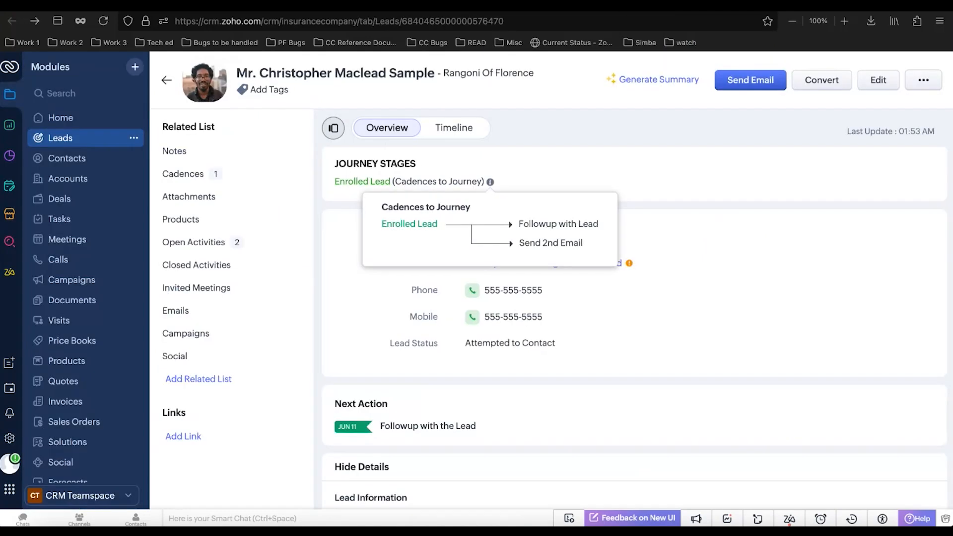
click(624, 6)
click(712, 6)
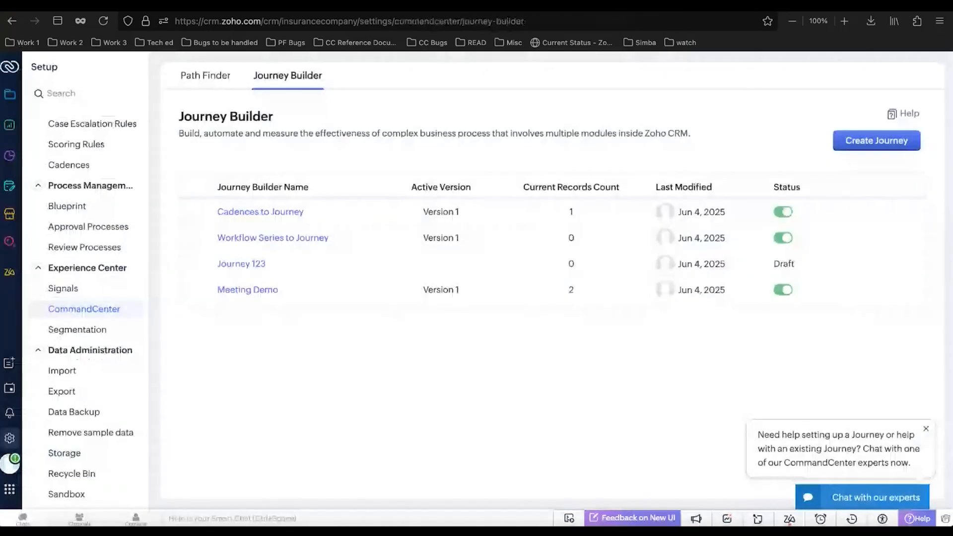
key(ctrl+shift+Tab)
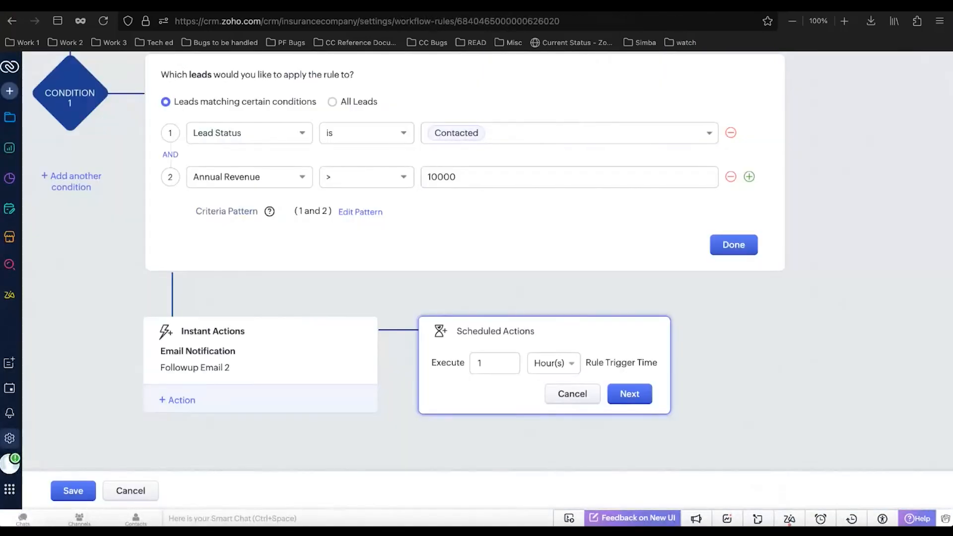
key(ctrl+Tab)
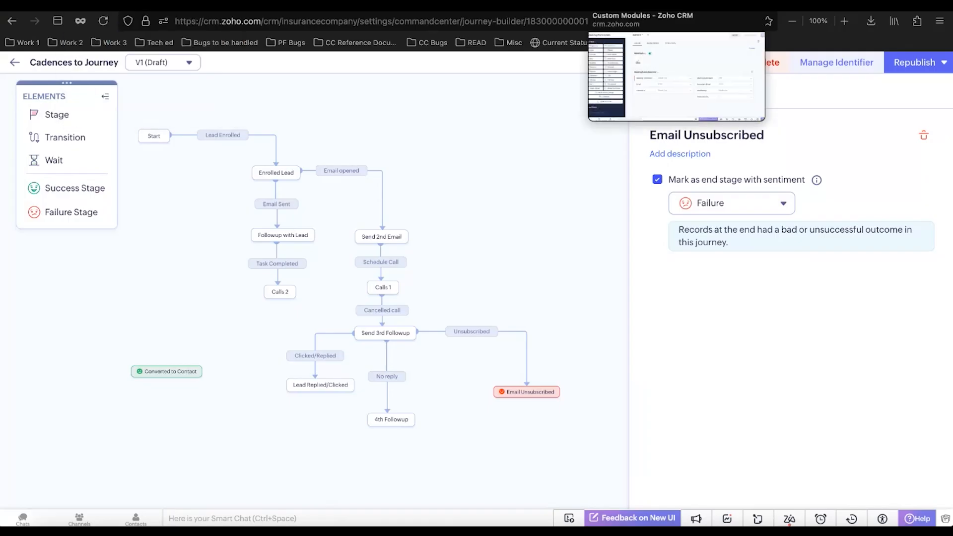
click(625, 6)
click(712, 5)
key(ctrl+Tab)
key(ctrl+Tab)
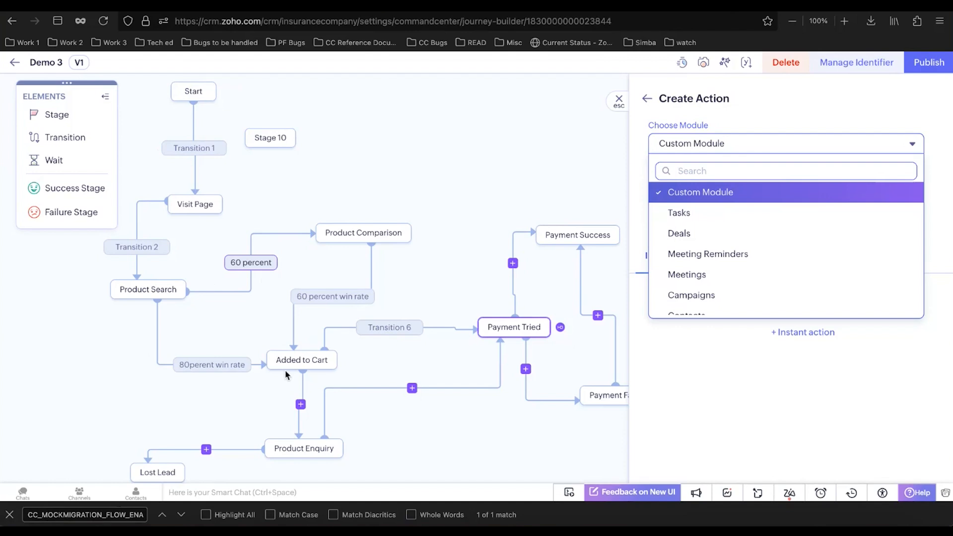
Step: Choose Leads as the module for the Payment Tried action group, then leave the action form
text(lead)
click(690, 195)
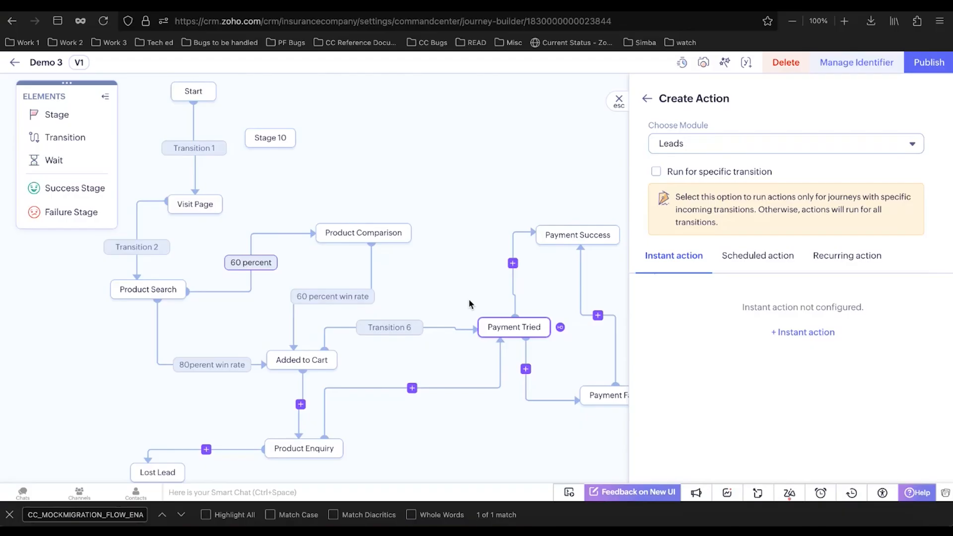
click(467, 174)
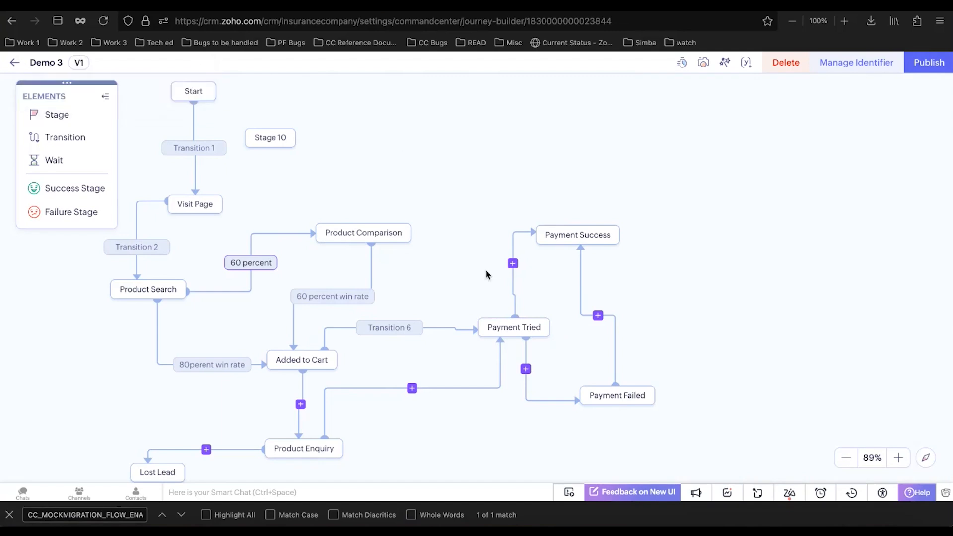
Step: Open the Cadences to Journey reports and examine the stage-wise segregation, average stage time and overall record count
click(16, 64)
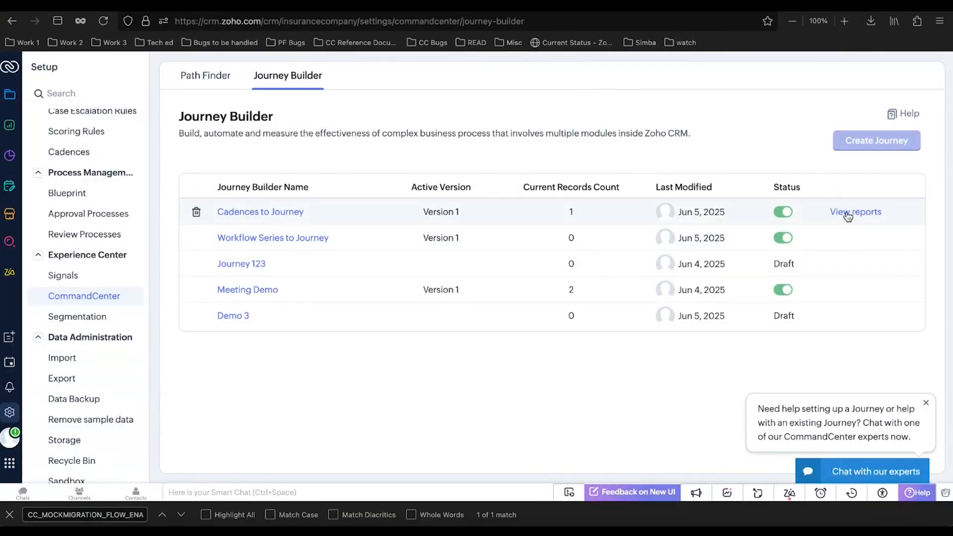
click(844, 212)
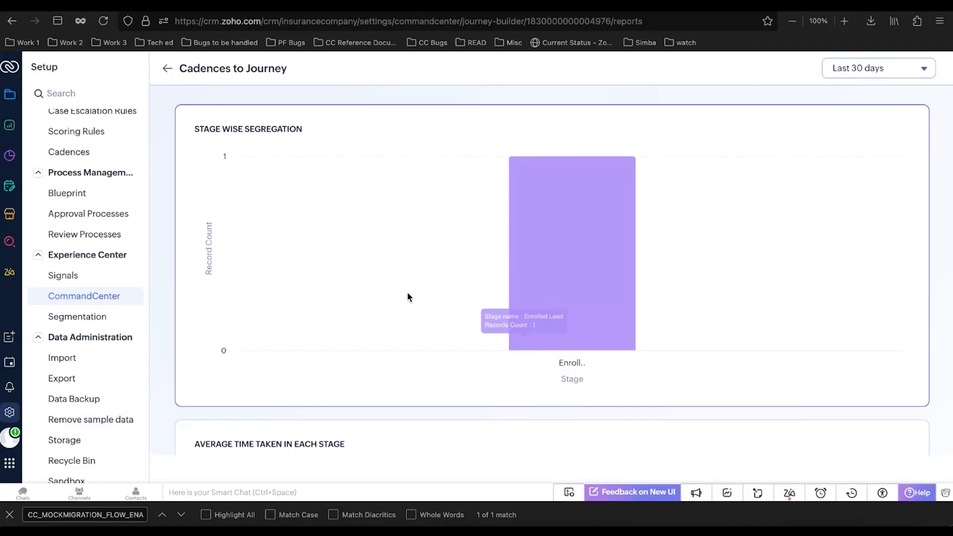
scroll(432, 273, down, 3)
scroll(290, 304, down, 1)
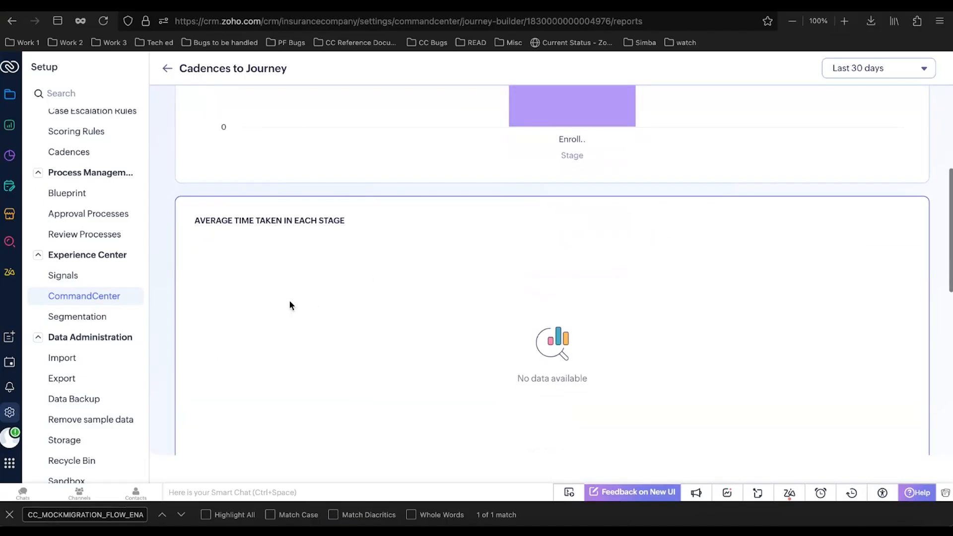
scroll(290, 305, down, 1)
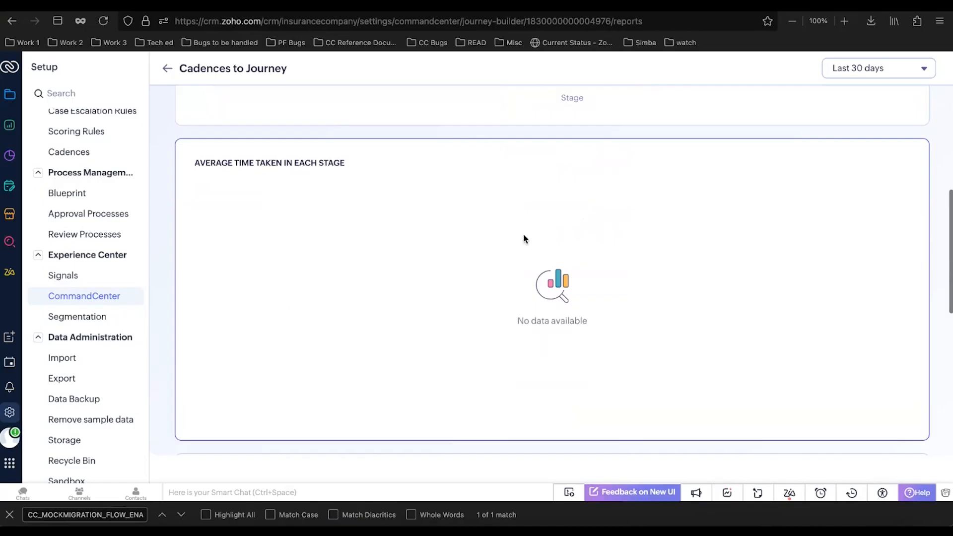
scroll(524, 236, up, 4)
scroll(455, 271, down, 6)
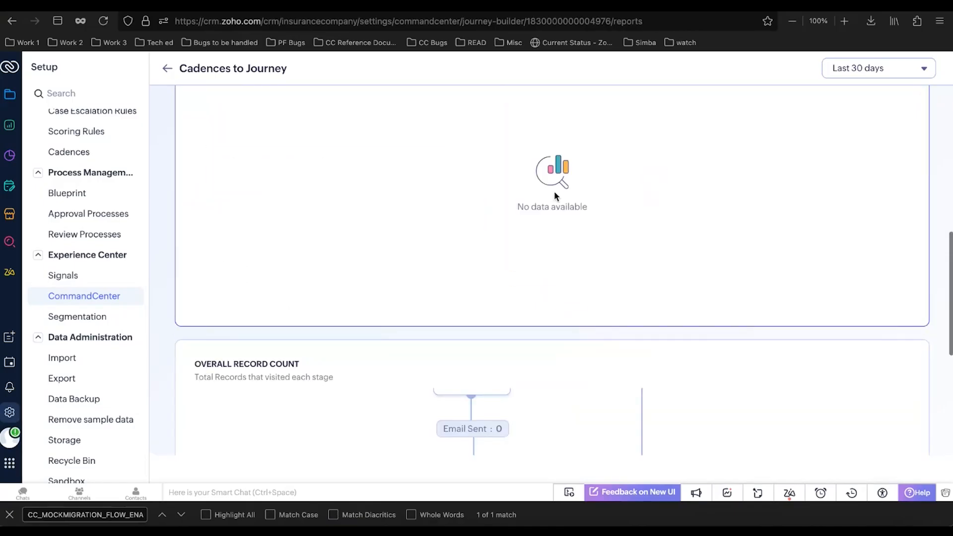
scroll(493, 199, up, 2)
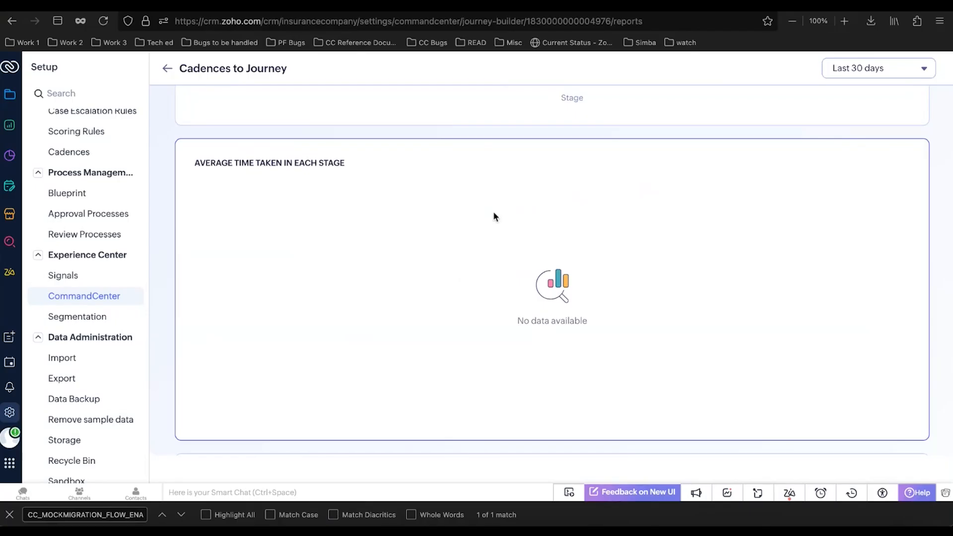
scroll(361, 269, down, 5)
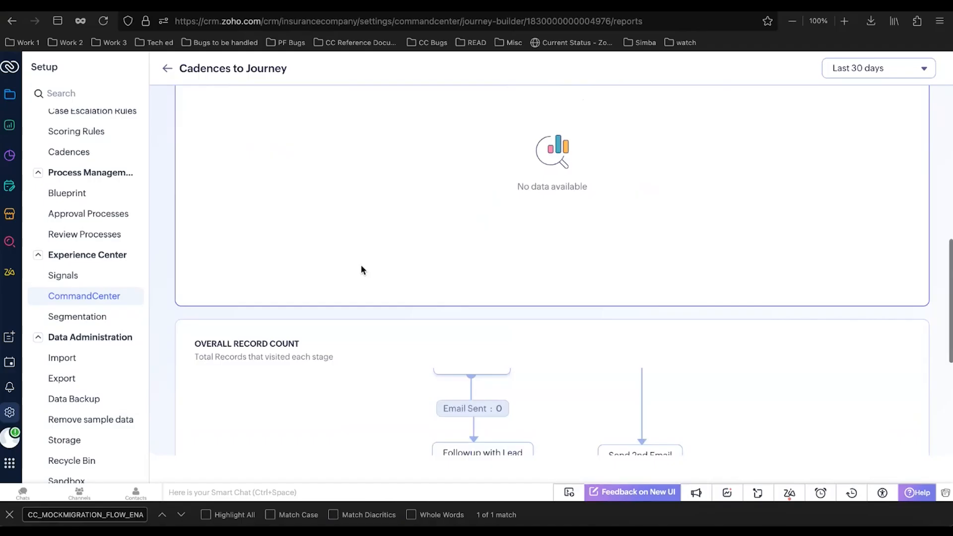
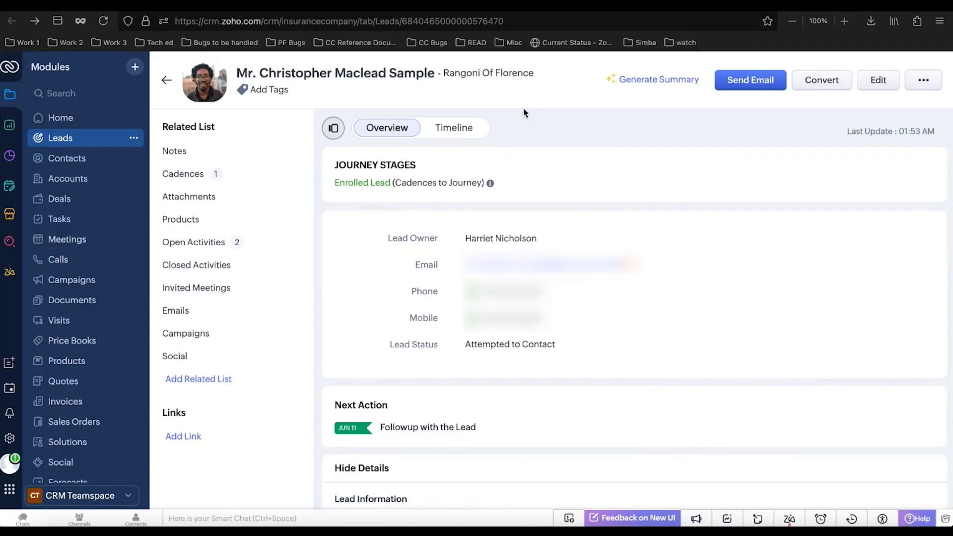
Step: Check the lead record's timeline history for its journey entry, then return to the record's overview
click(454, 127)
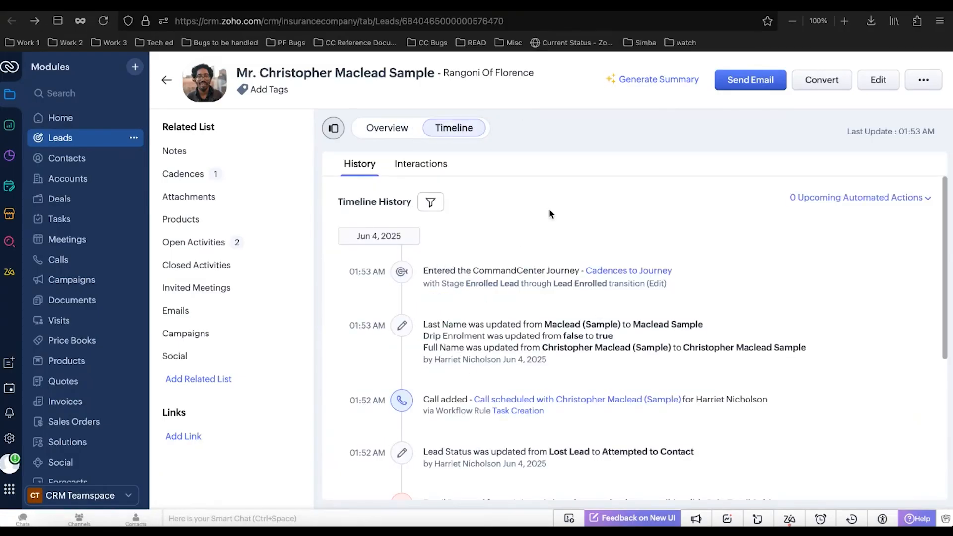
click(385, 126)
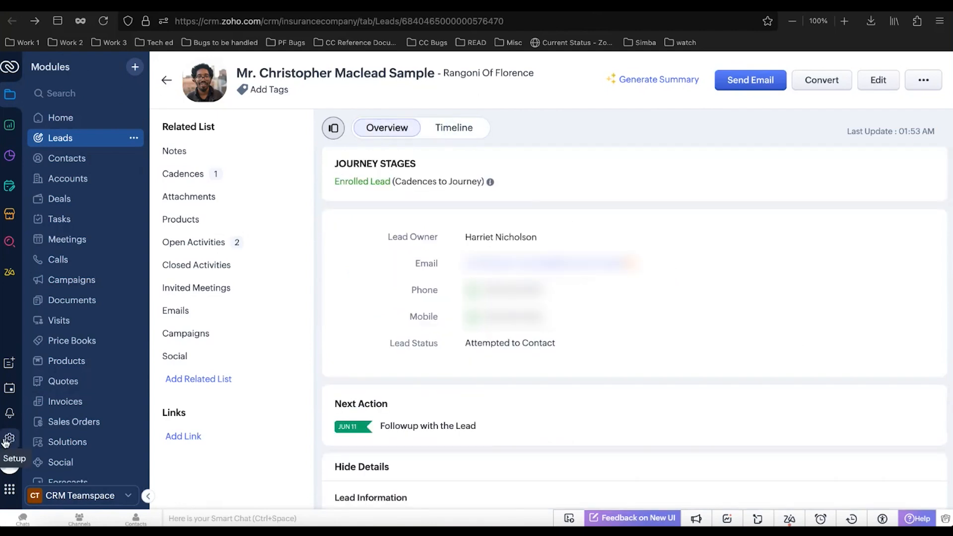
Step: Switch to Untitled Teamspace 1 and open the lead's Cadences to Journey entry in CommandCenter to review its feeds and involved records
click(69, 496)
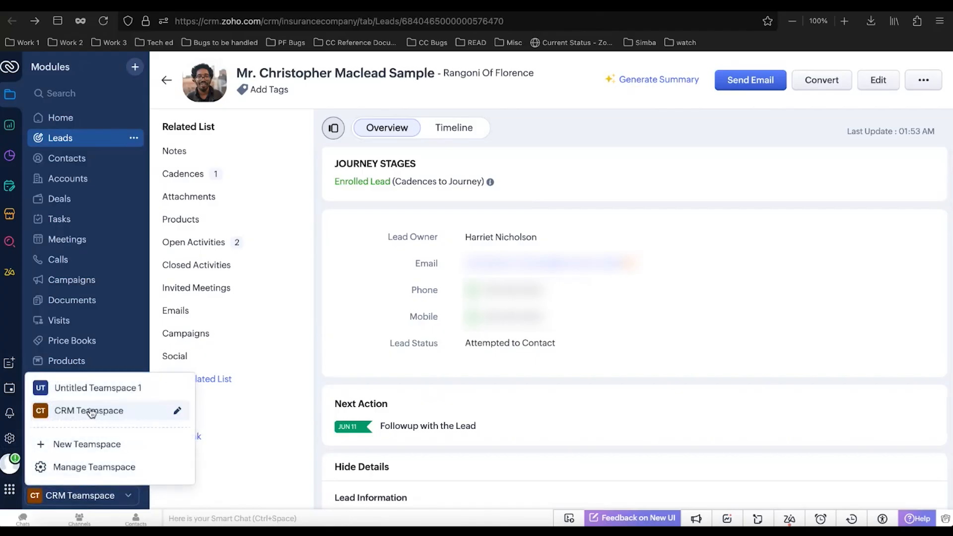
click(102, 387)
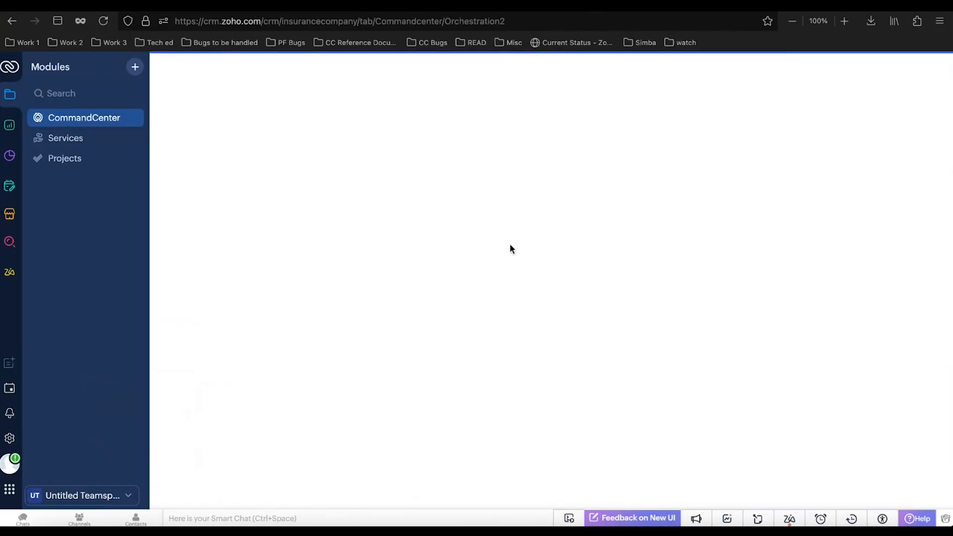
click(265, 153)
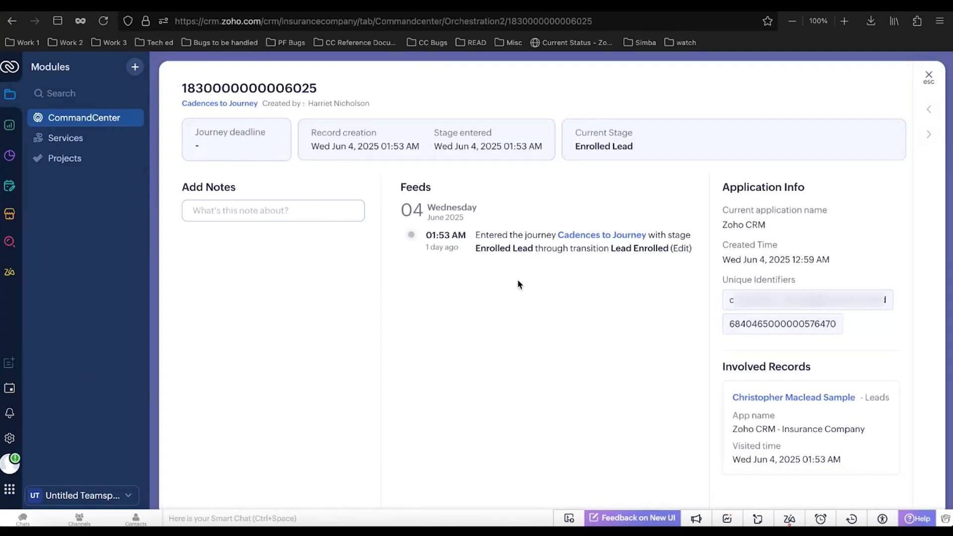
scroll(805, 358, down, 1)
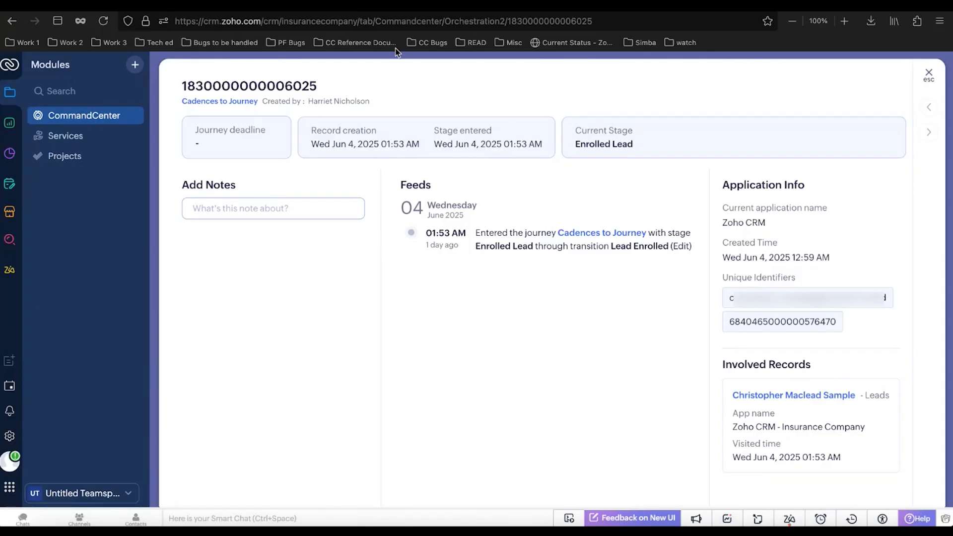
Step: Return to the Cadences to Journey reports and examine the stage-wise segregation chart and the average time taken in each stage
key(alt+Tab)
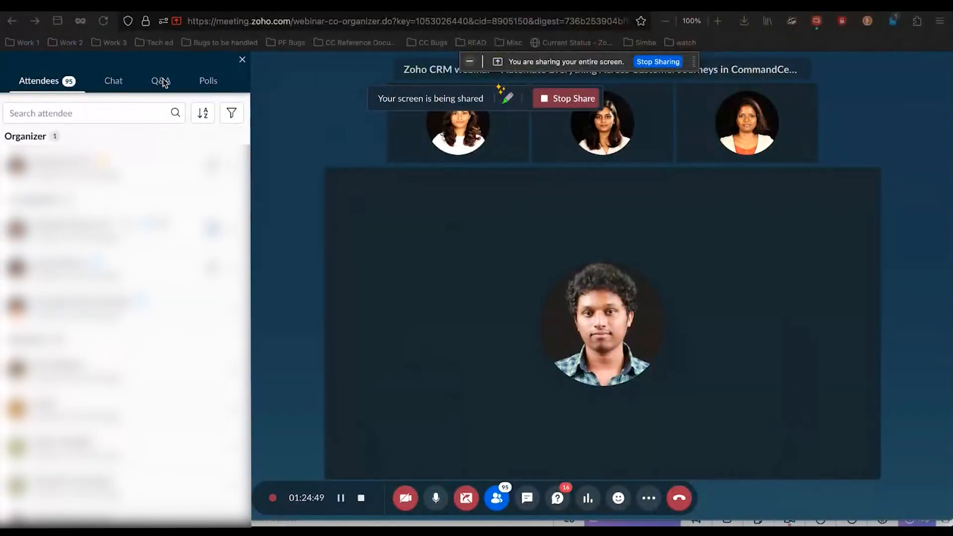
key(alt+Tab)
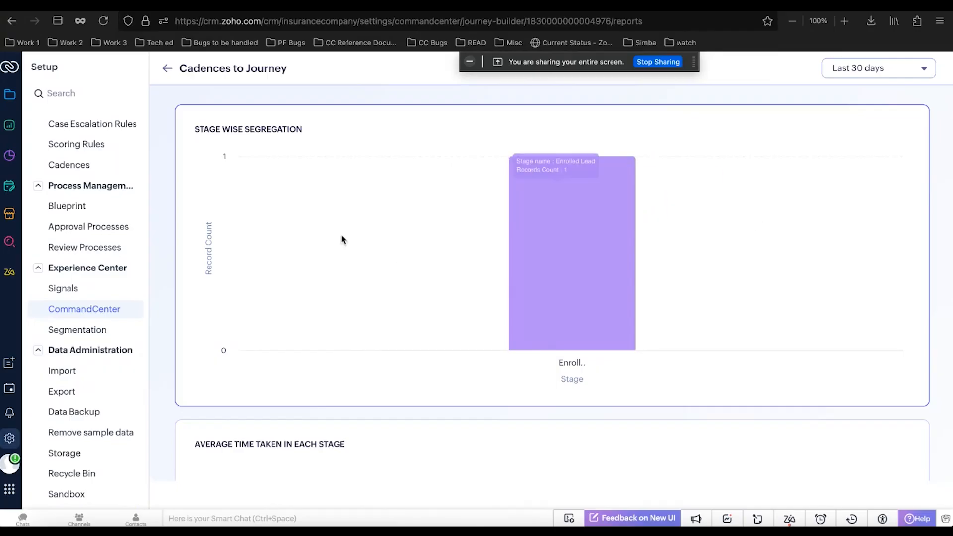
mouse_move(604, 214)
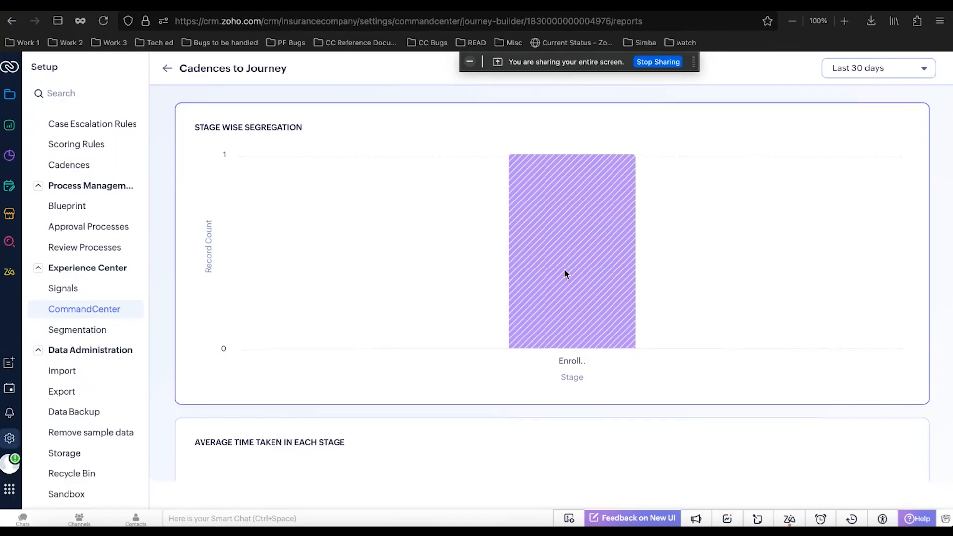
scroll(565, 273, down, 1)
scroll(565, 274, down, 2)
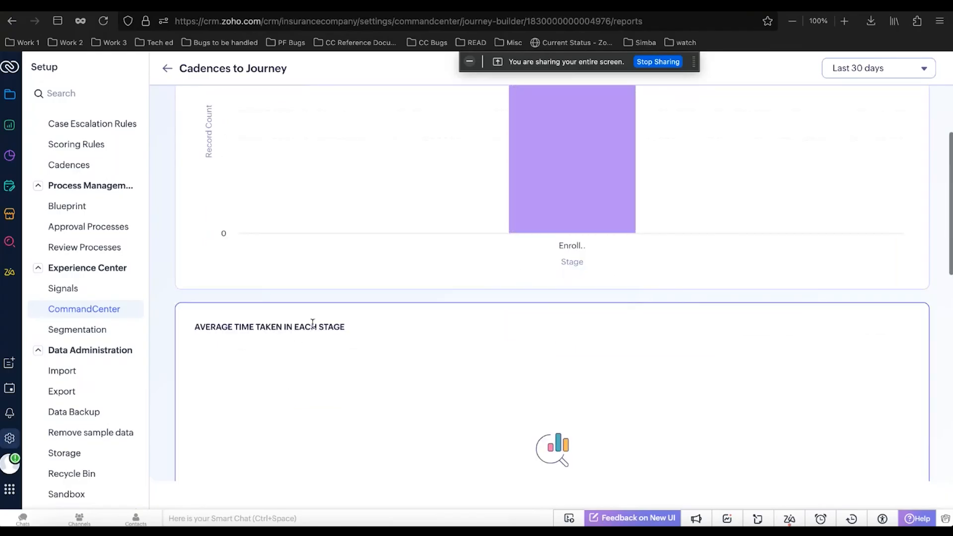
drag(208, 328, 415, 320)
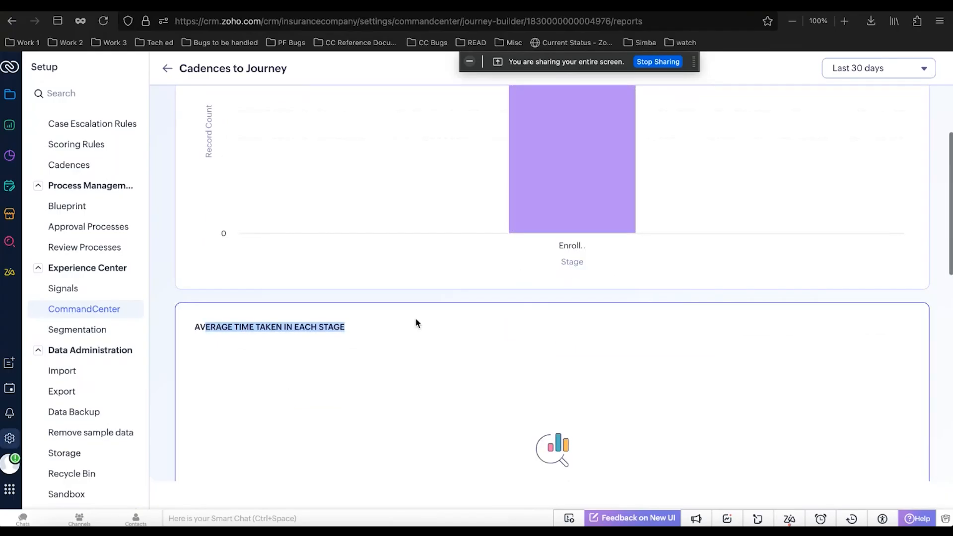
scroll(415, 317, up, 2)
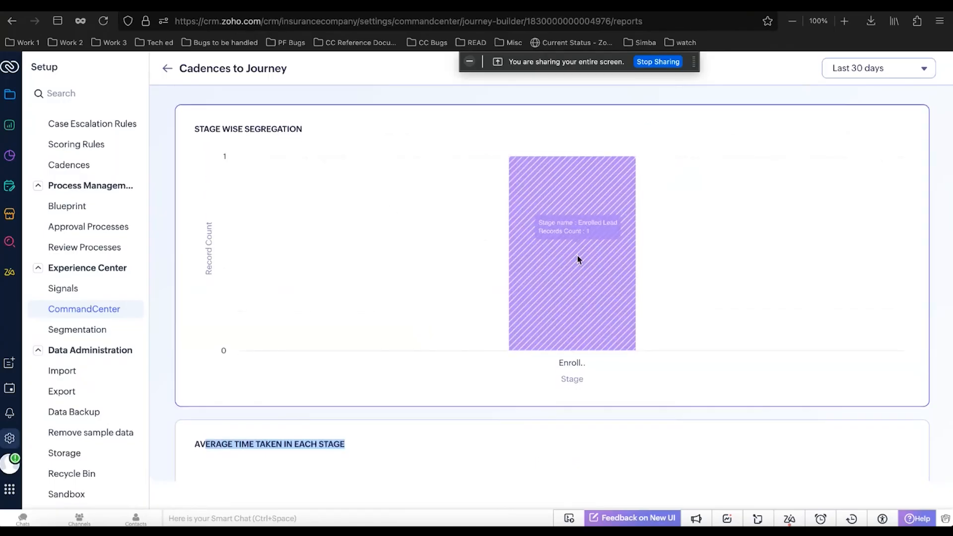
mouse_move(589, 264)
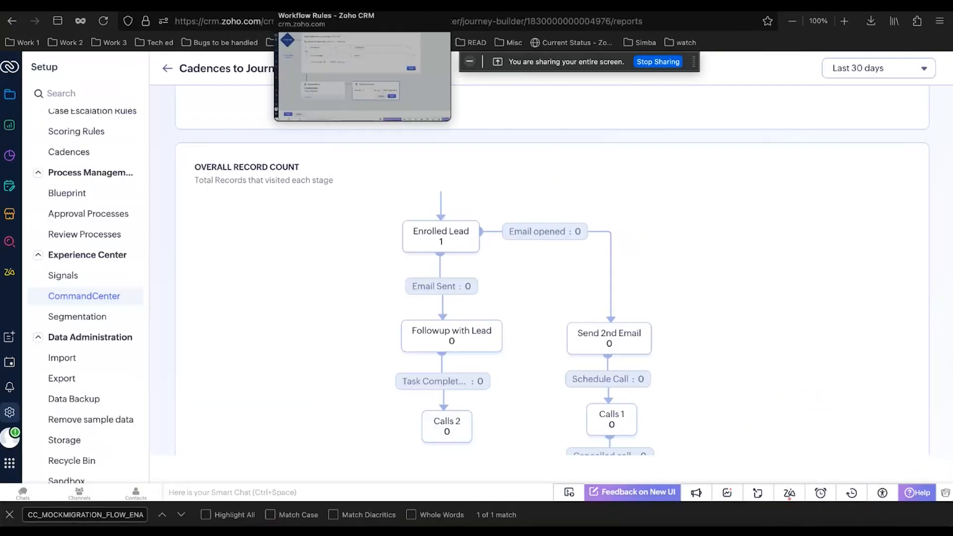
Step: Open the Cadences to Journey draft in the journey builder and inspect the Send 2nd Email stage's info
click(317, 6)
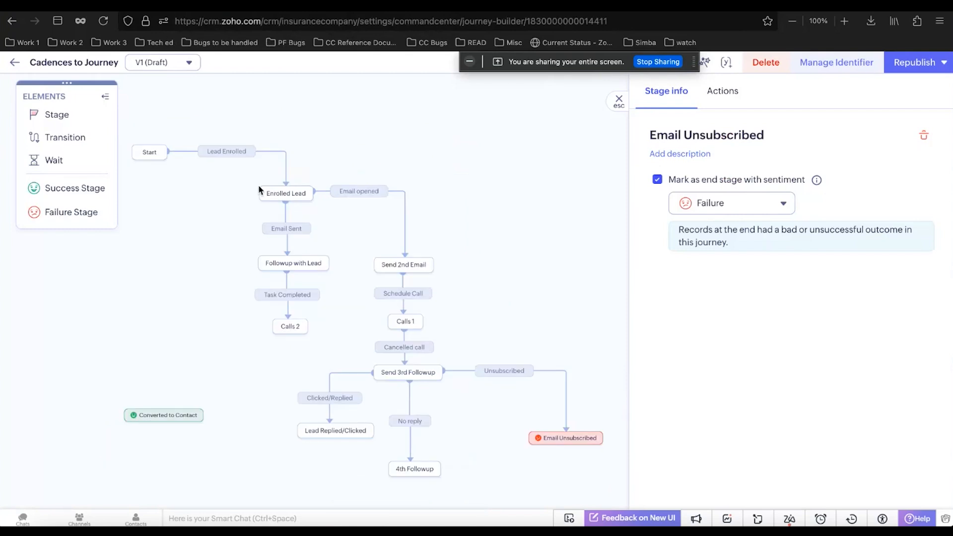
scroll(397, 358, down, 4)
scroll(367, 328, up, 6)
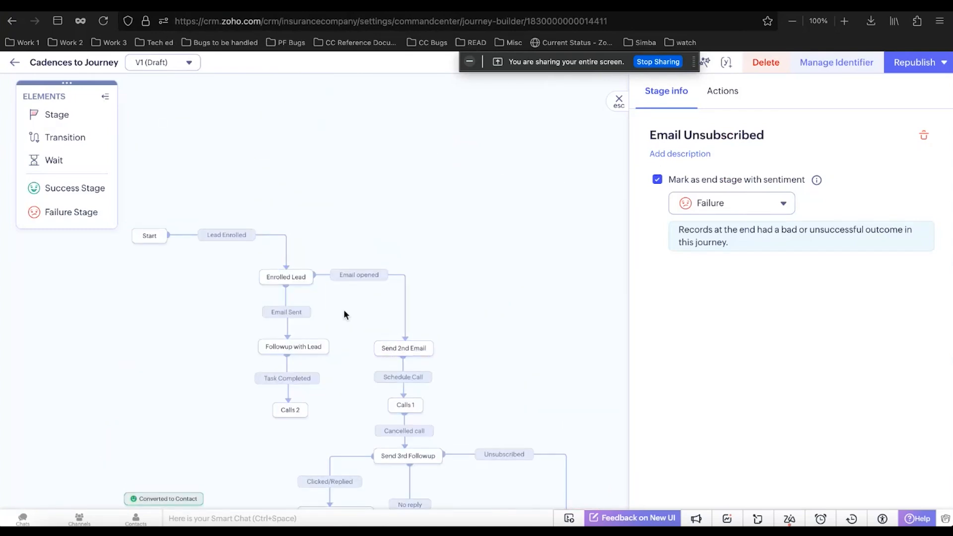
click(395, 346)
mouse_move(403, 348)
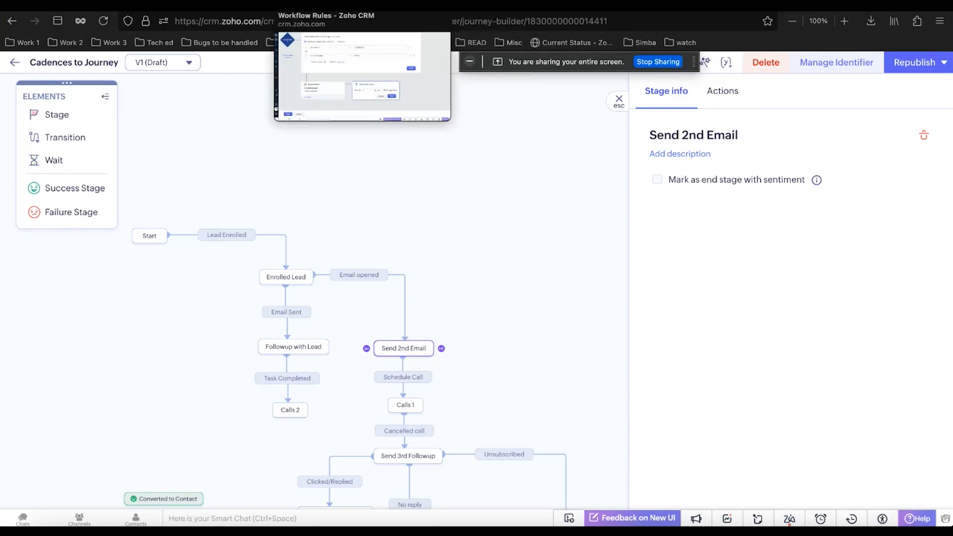
mouse_move(536, 6)
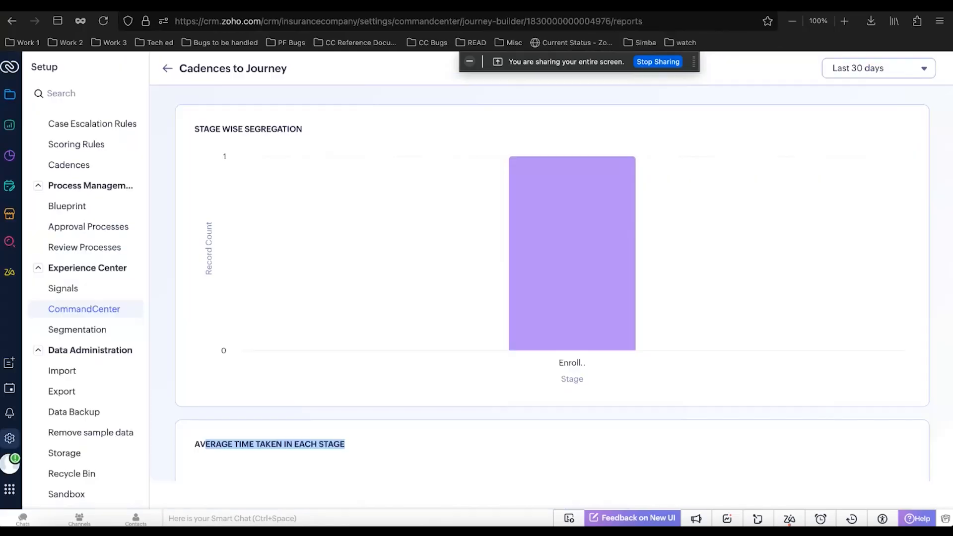
Step: Review the average stage time report and trace the overall record count flow back to its Start
scroll(513, 345, down, 5)
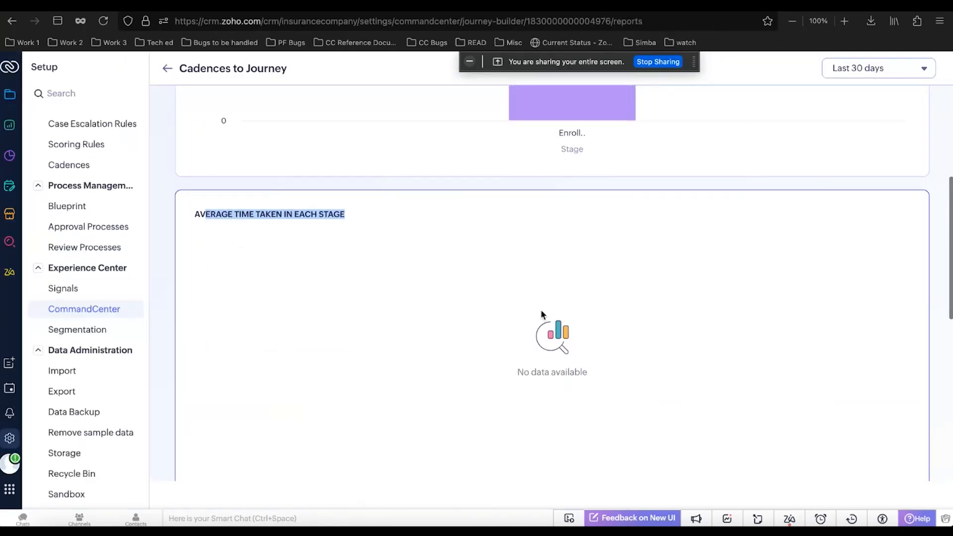
scroll(541, 311, down, 4)
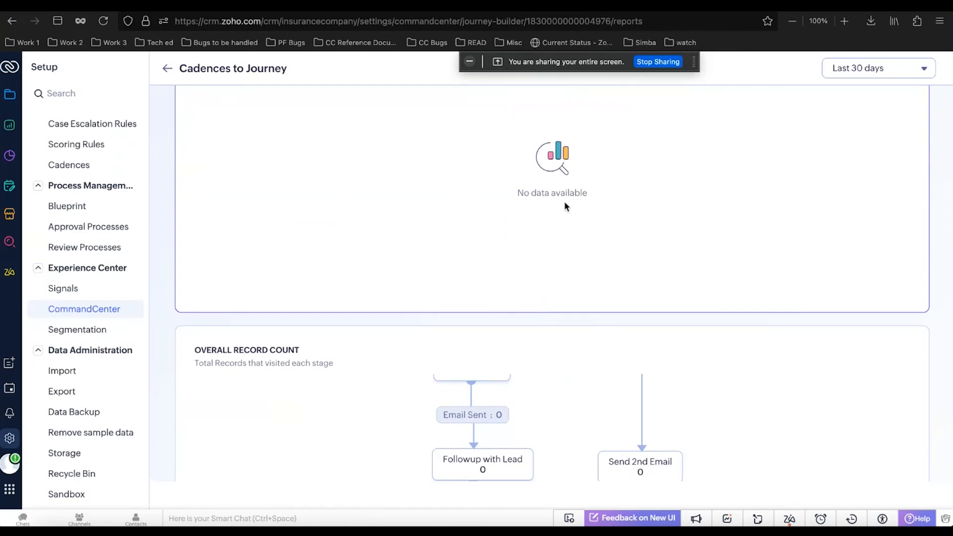
scroll(565, 205, up, 2)
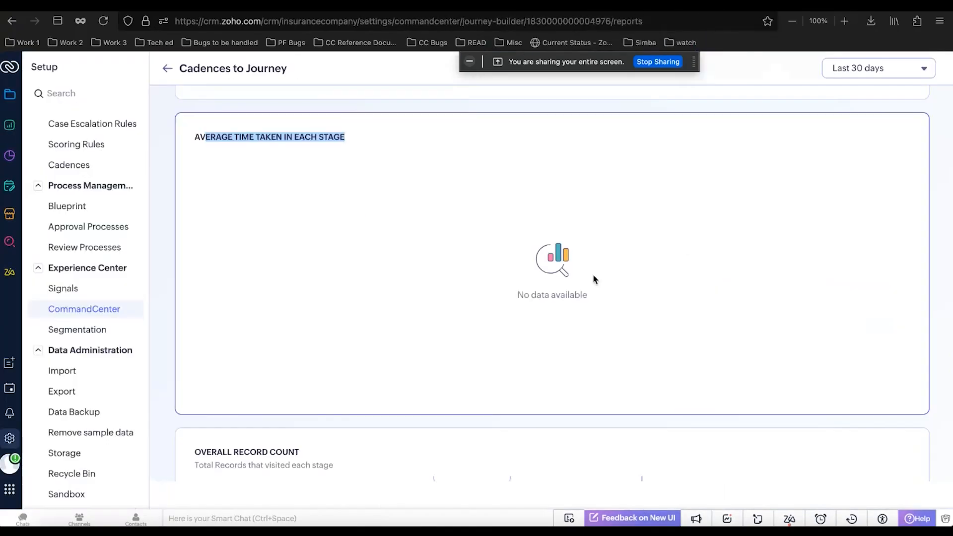
scroll(593, 274, down, 5)
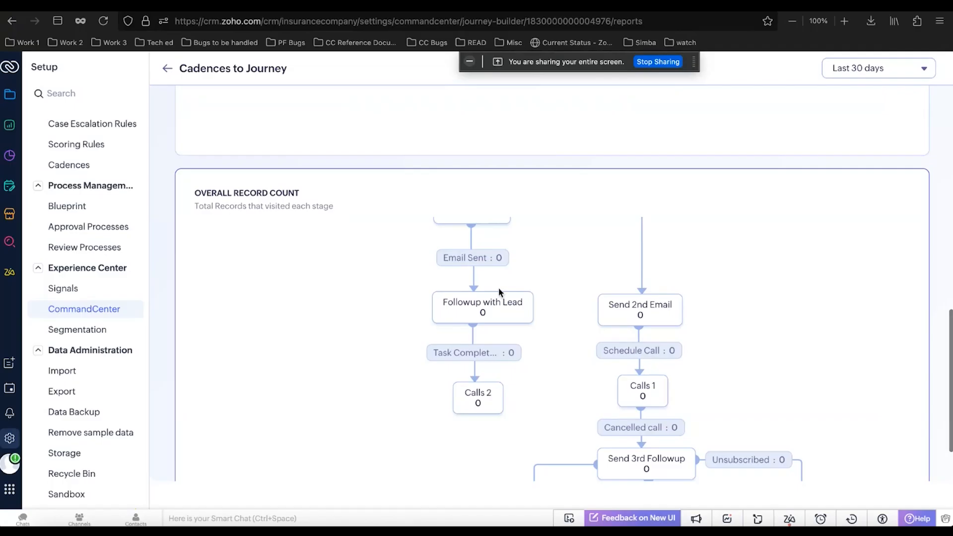
scroll(499, 287, up, 1)
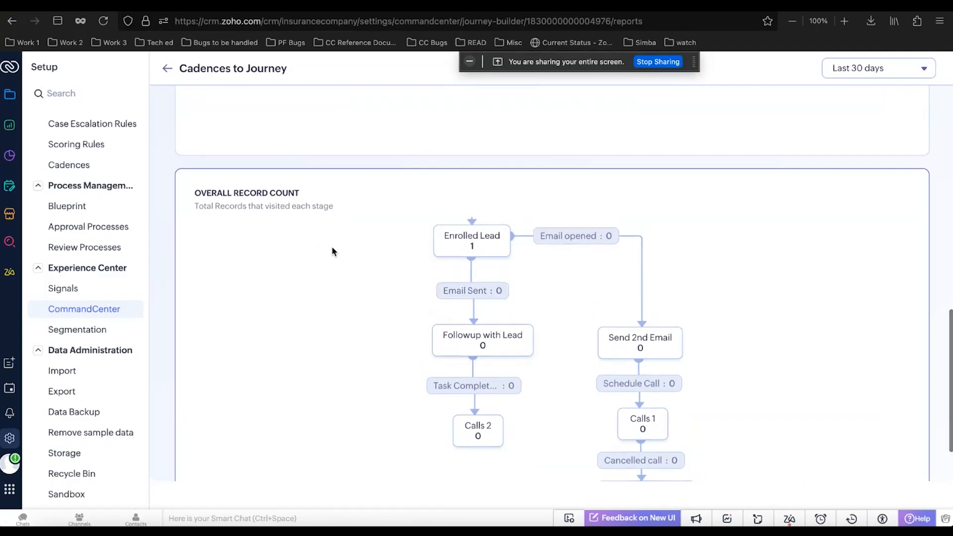
scroll(320, 278, up, 2)
scroll(320, 279, down, 1)
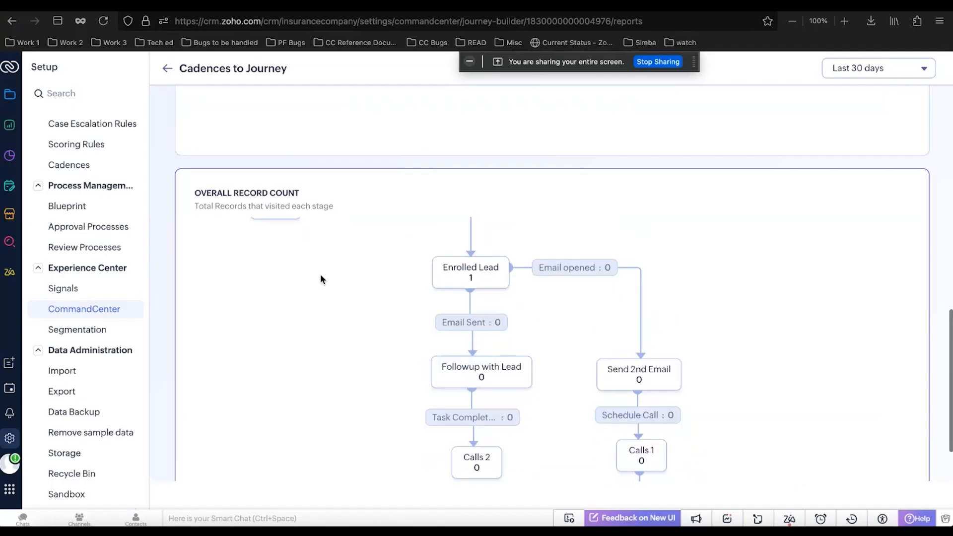
scroll(320, 279, up, 2)
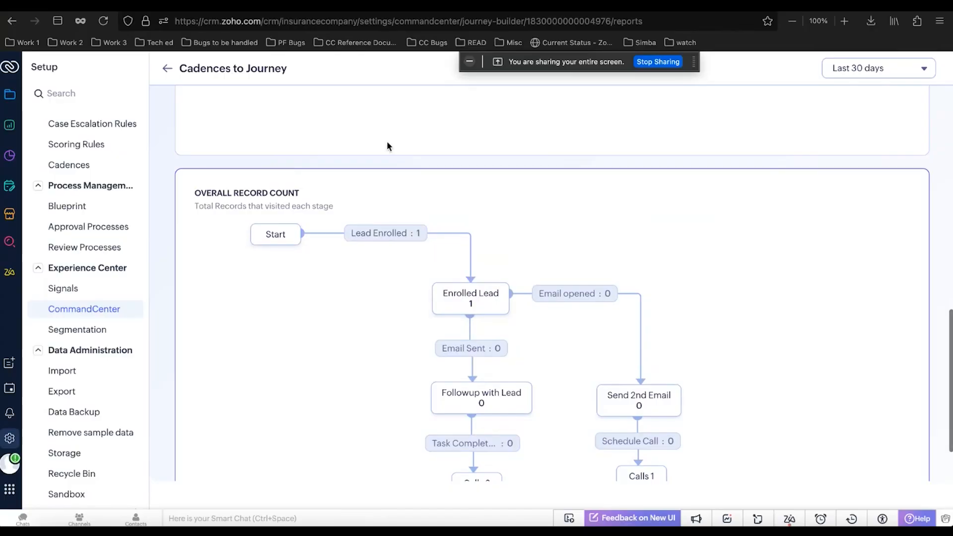
Step: Check the lead's journey entry again, then compare the record counts around Enrolled Lead, Email opened and Email Sent in the reports
key(ctrl+Tab)
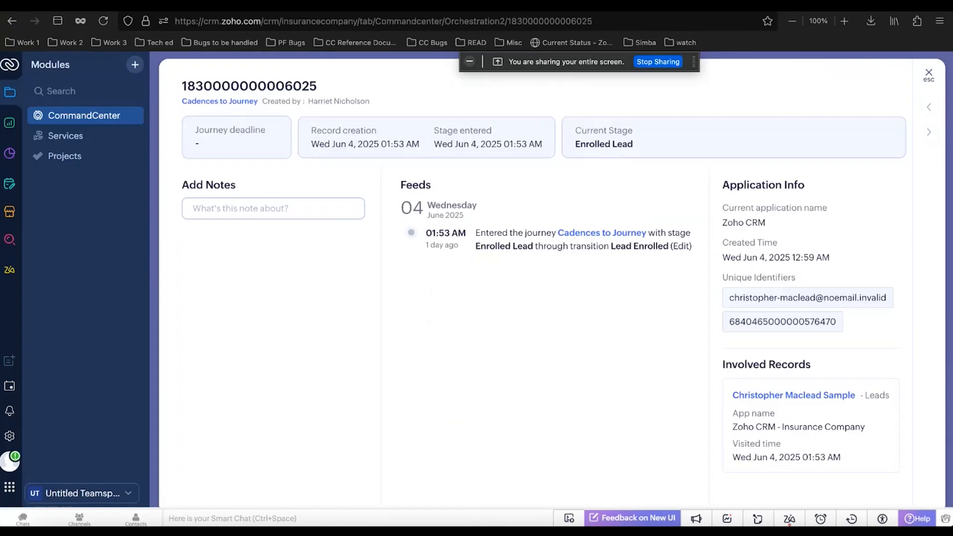
key(ctrl+Tab)
key(ctrl+Tab)
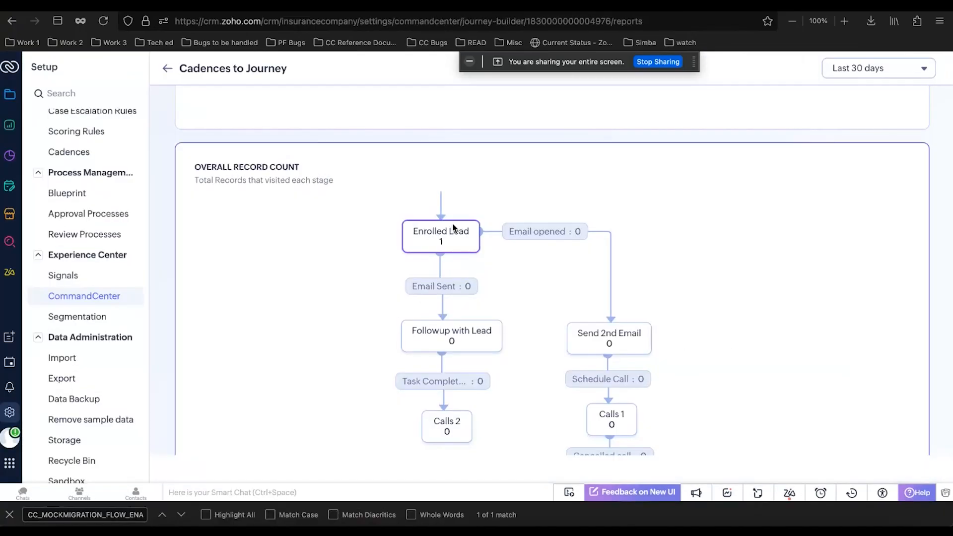
scroll(498, 302, right, 1)
scroll(498, 302, up, 1)
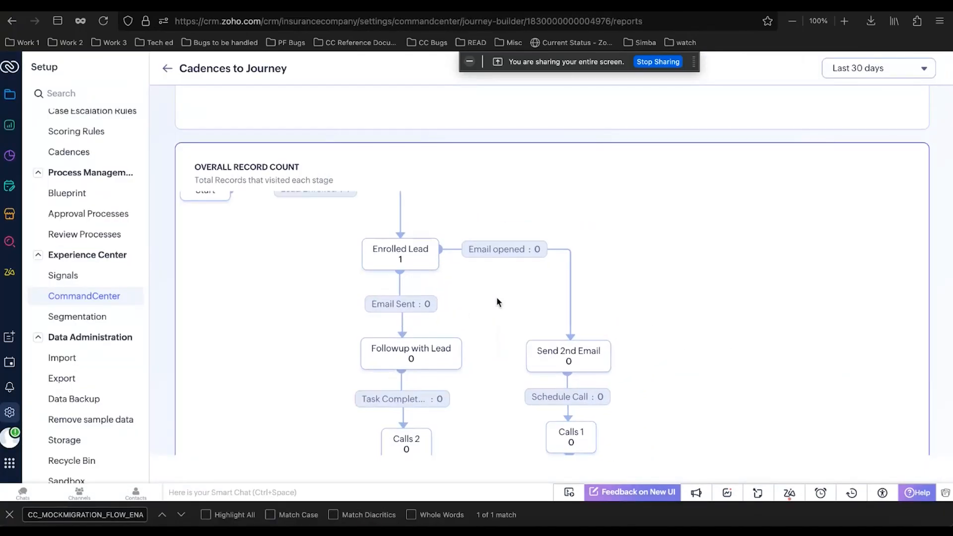
scroll(498, 302, up, 1)
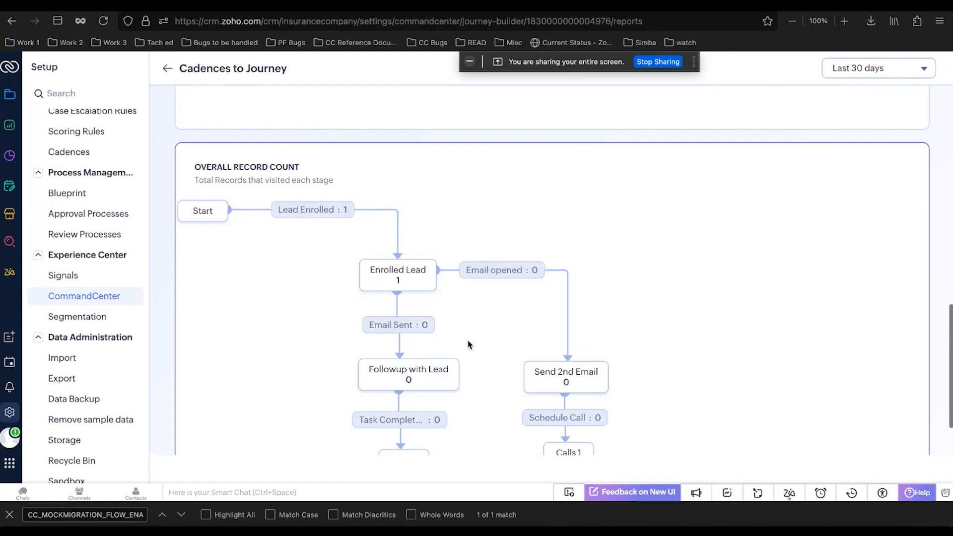
scroll(469, 344, right, 2)
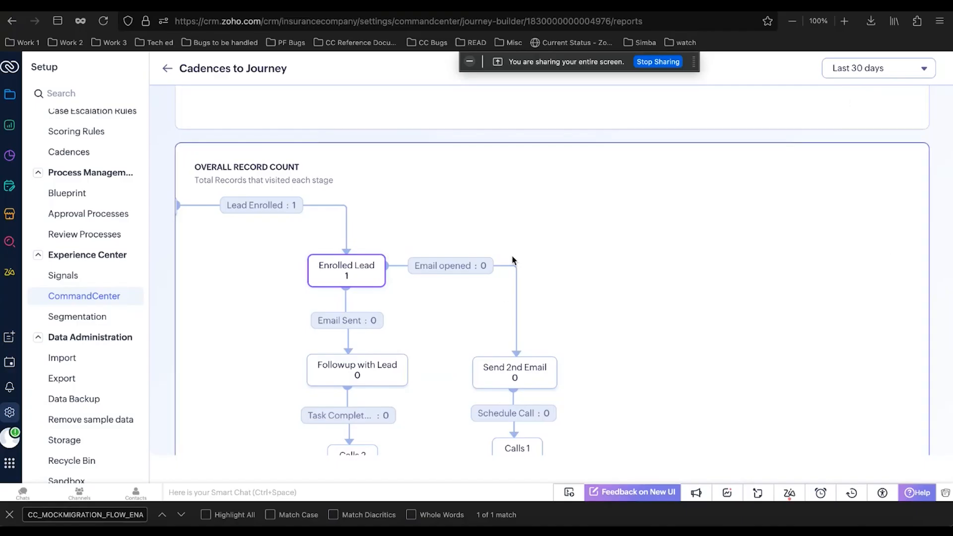
scroll(594, 271, down, 3)
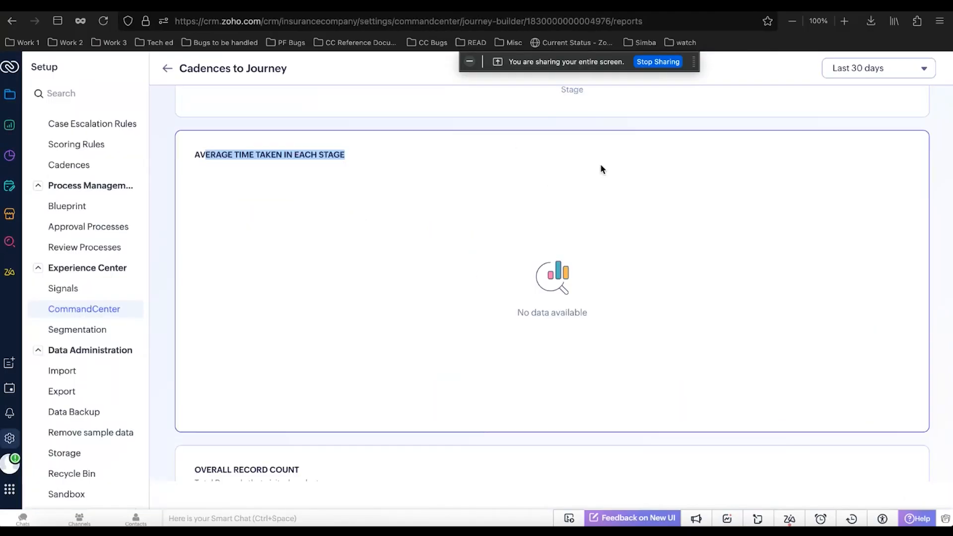
right_click(601, 167)
key(Escape)
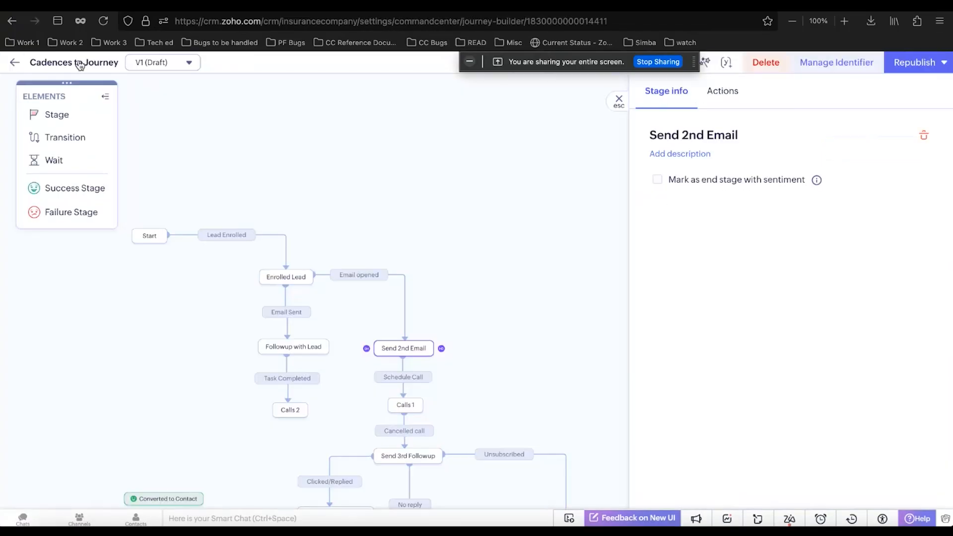
Step: Open a new journey named Test journey and rename its first stage to Create of Leaf
click(80, 64)
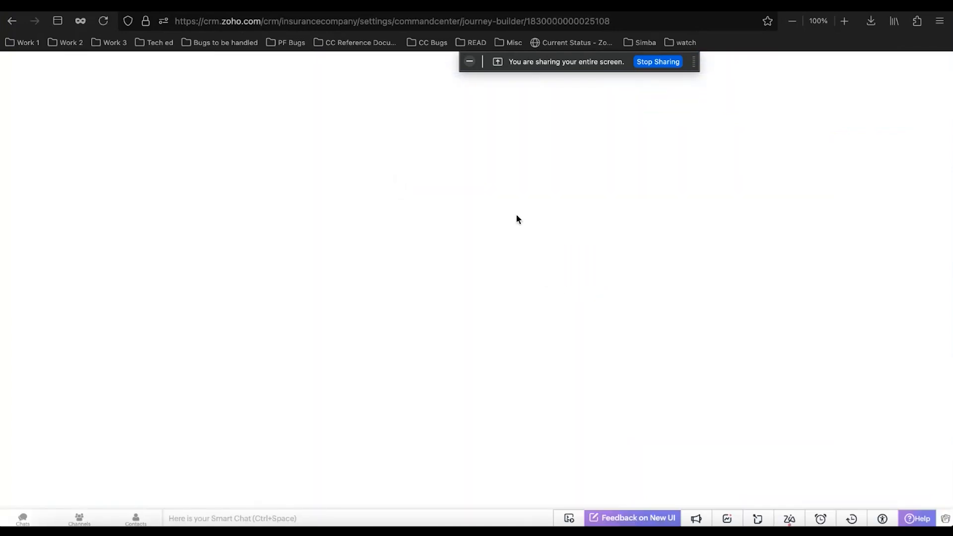
click(469, 348)
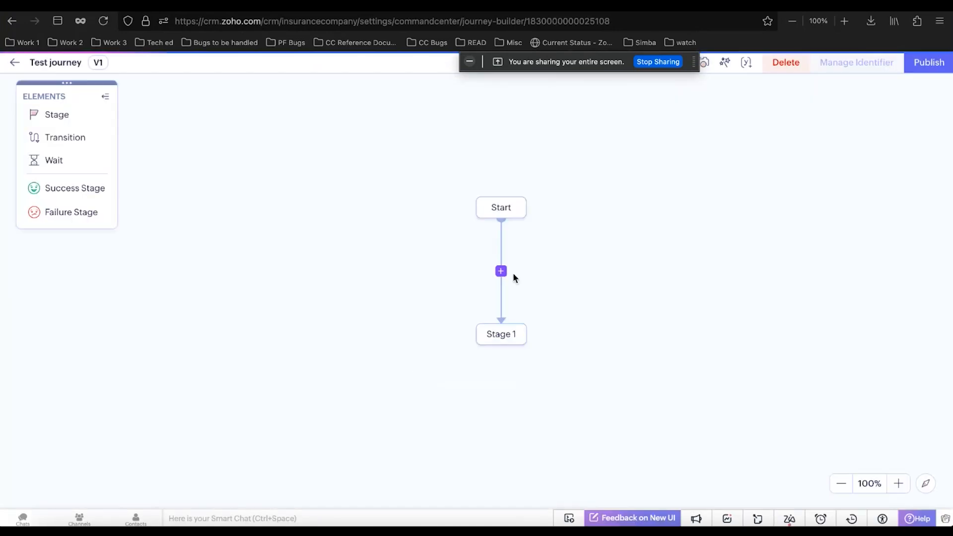
click(493, 330)
click(503, 335)
text(Create of Leaf)
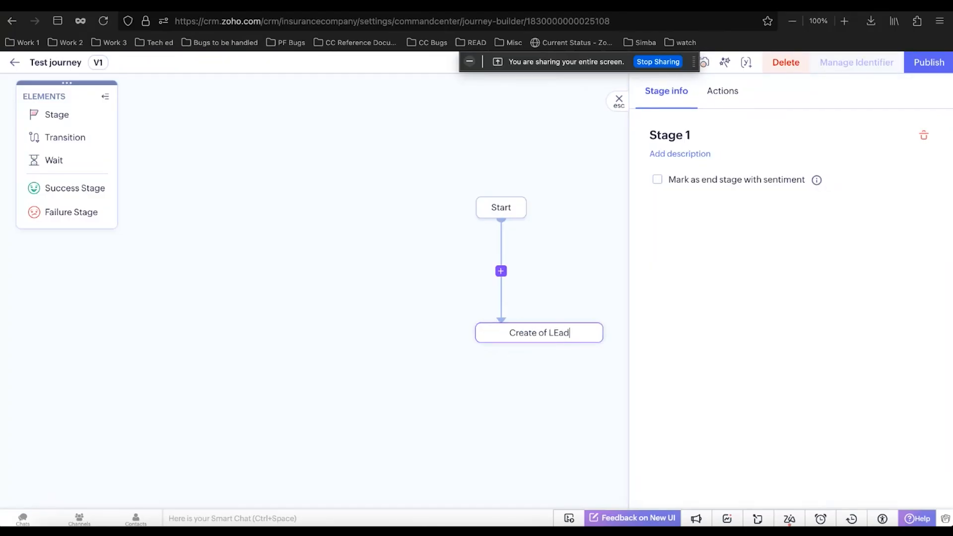
key(Return)
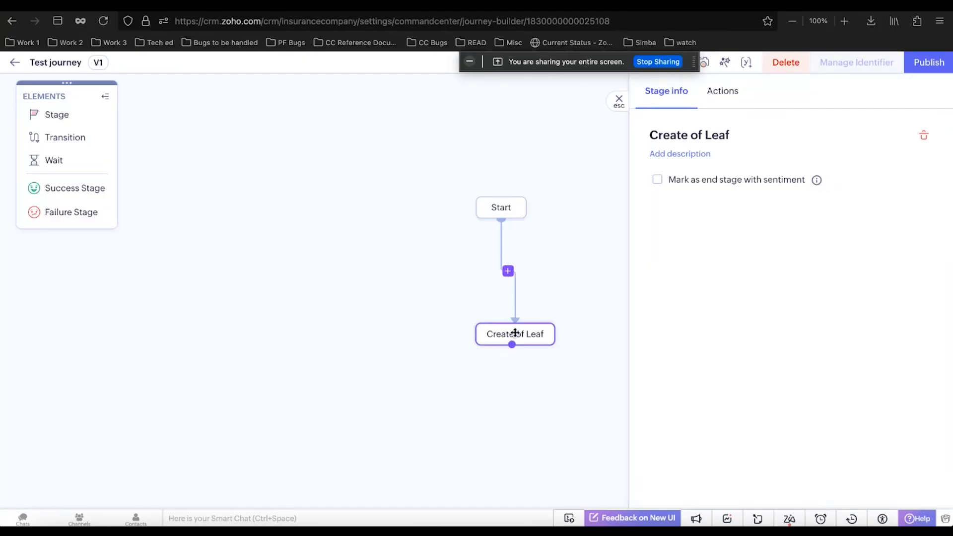
Step: Add a transition between Start and Create of Leaf with a Zoho CRM Record create signal for Leads, using Any Layout
click(507, 271)
click(691, 185)
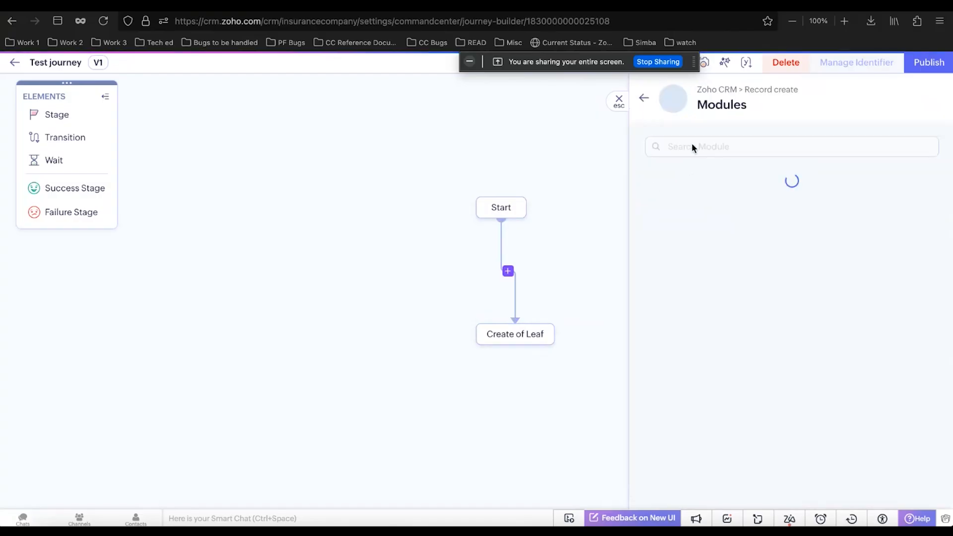
click(693, 147)
text(leads)
click(701, 178)
click(680, 230)
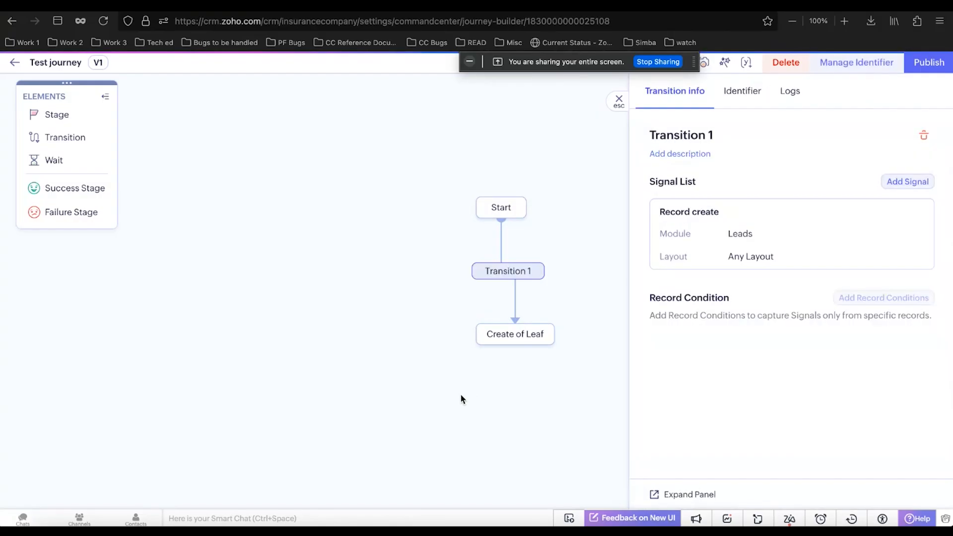
Step: Add Stage 2 below Create of Leaf and connect Create of Leaf to it
click(55, 114)
click(404, 367)
drag(476, 333, 414, 392)
click(487, 333)
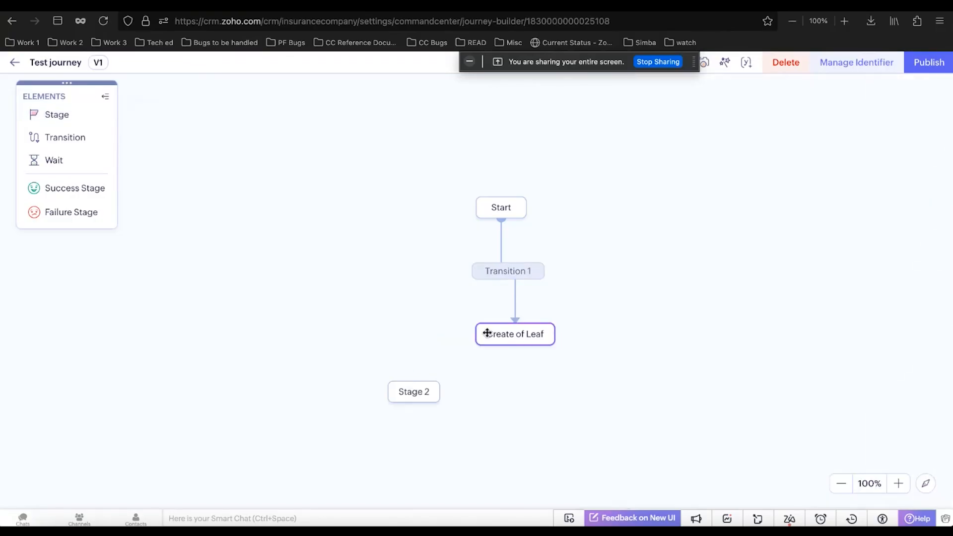
drag(476, 334, 411, 388)
Step: Add a transition between Create of Leaf and Stage 2 with a Record edit signal for Leads, using Any Layout
click(443, 336)
click(789, 200)
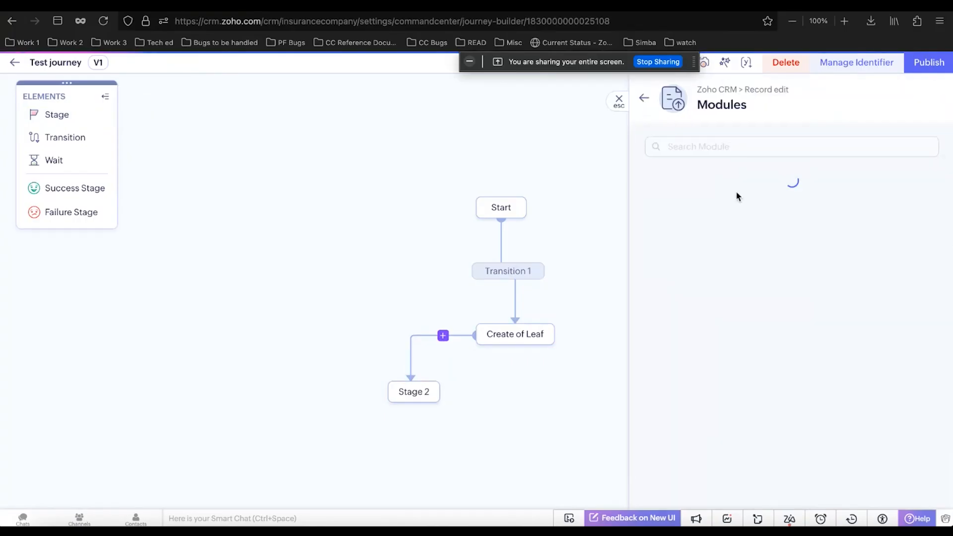
text(edit)
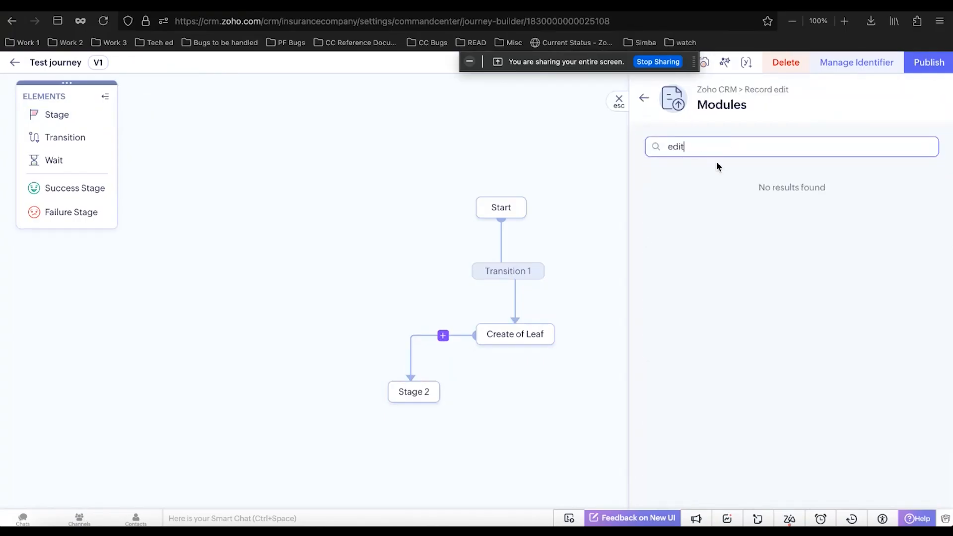
key(BackSpace)
text(lead)
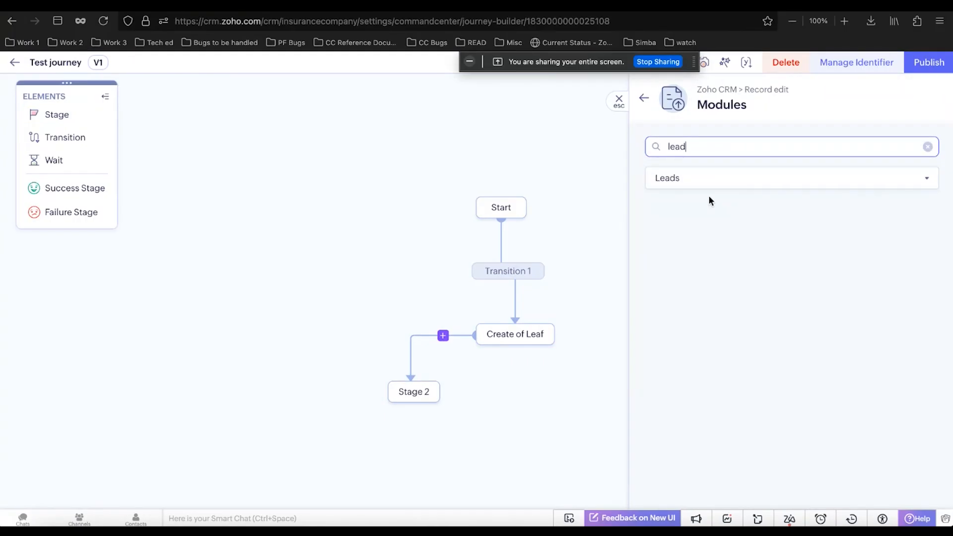
click(703, 187)
click(698, 238)
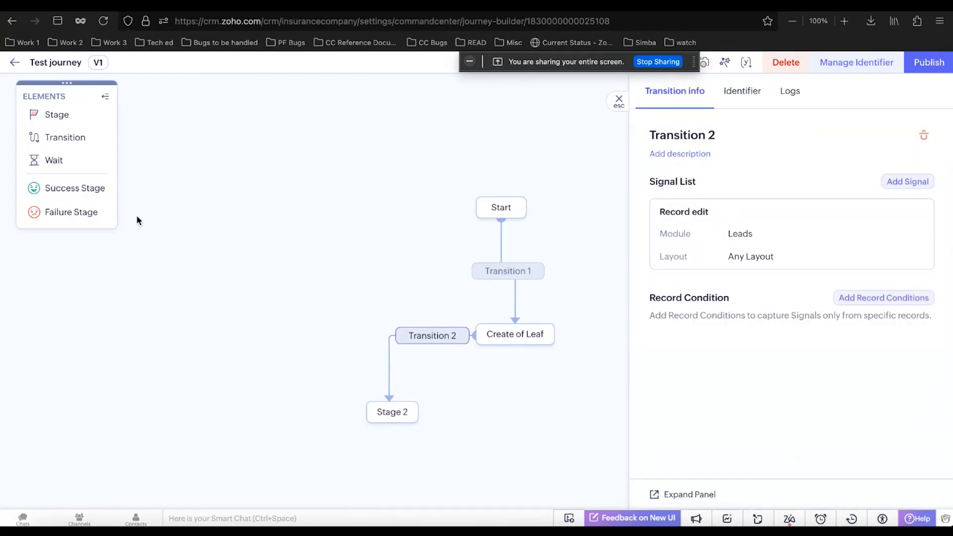
Step: Add Stage 3 and connect Stage 2 to it through a transition with a Record create signal for Custom Module, Any Layout
drag(59, 117, 285, 342)
drag(372, 416, 285, 347)
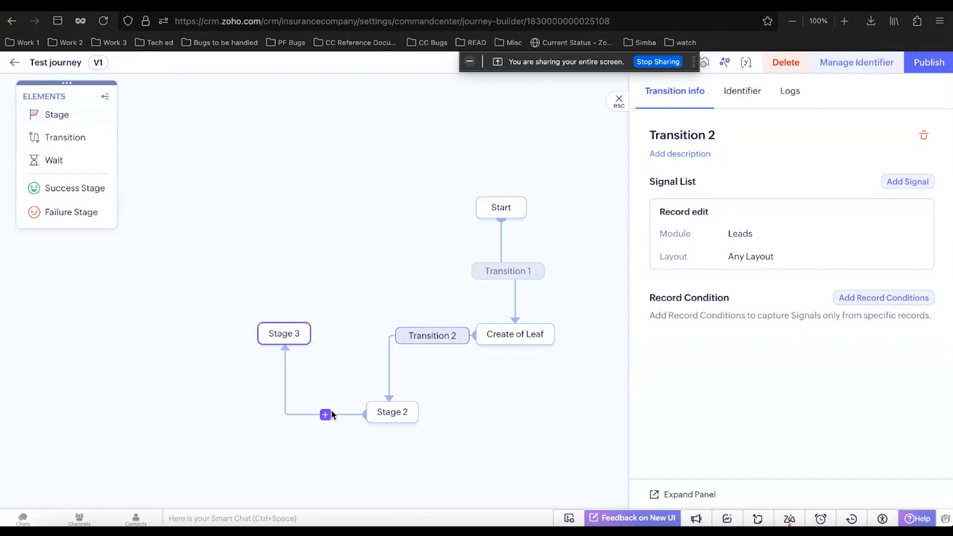
click(698, 208)
click(736, 322)
click(679, 378)
Step: Set Leads Id as the identifier for both Transition 1 and Transition 2
click(504, 272)
click(735, 96)
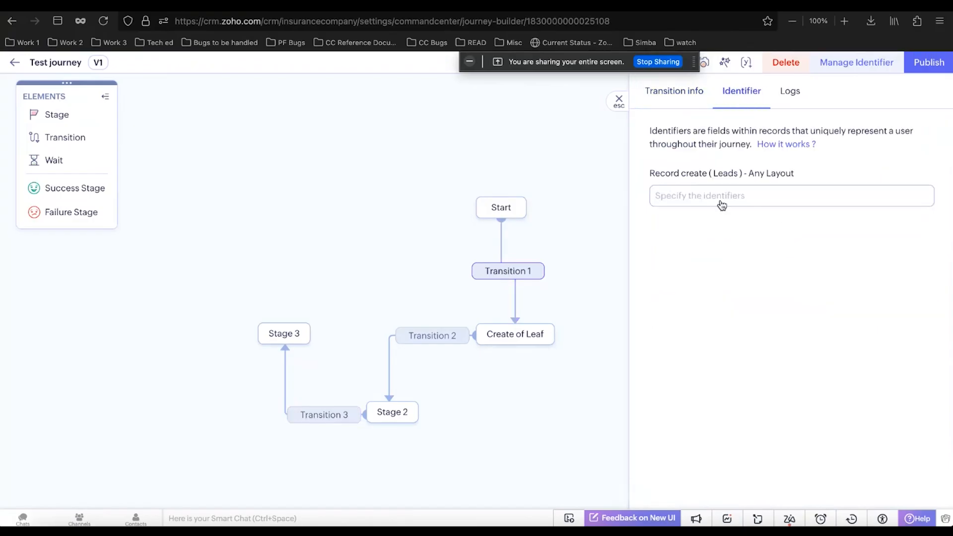
click(722, 205)
text(id)
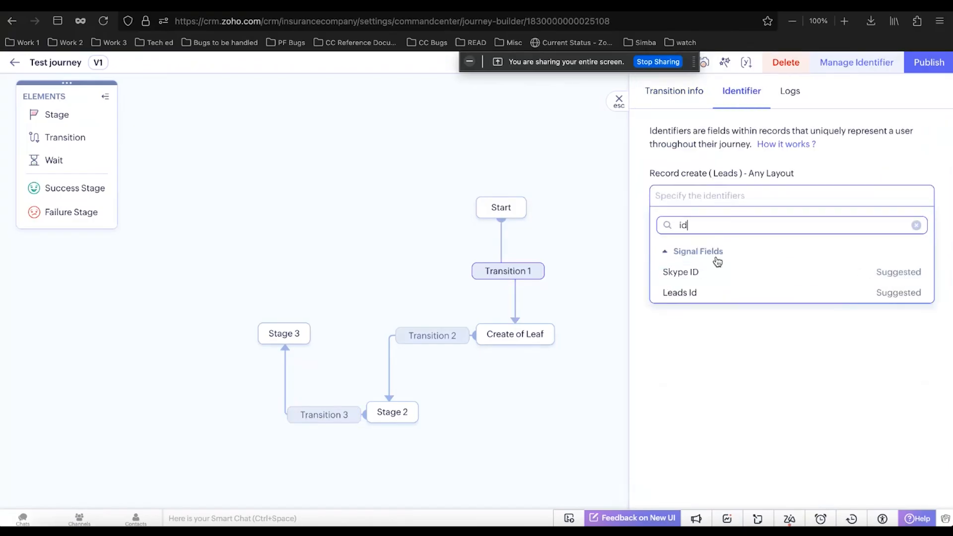
click(676, 293)
click(435, 336)
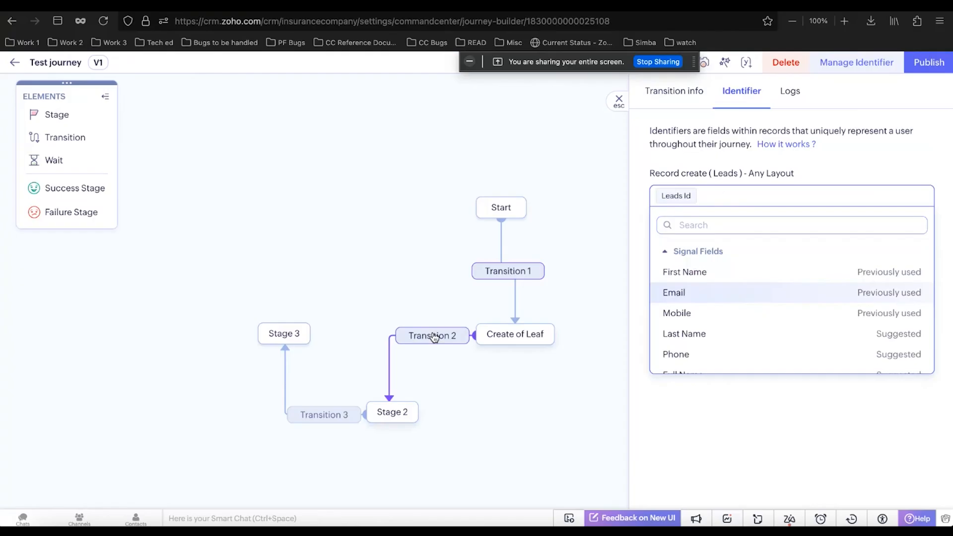
click(700, 193)
text(lea)
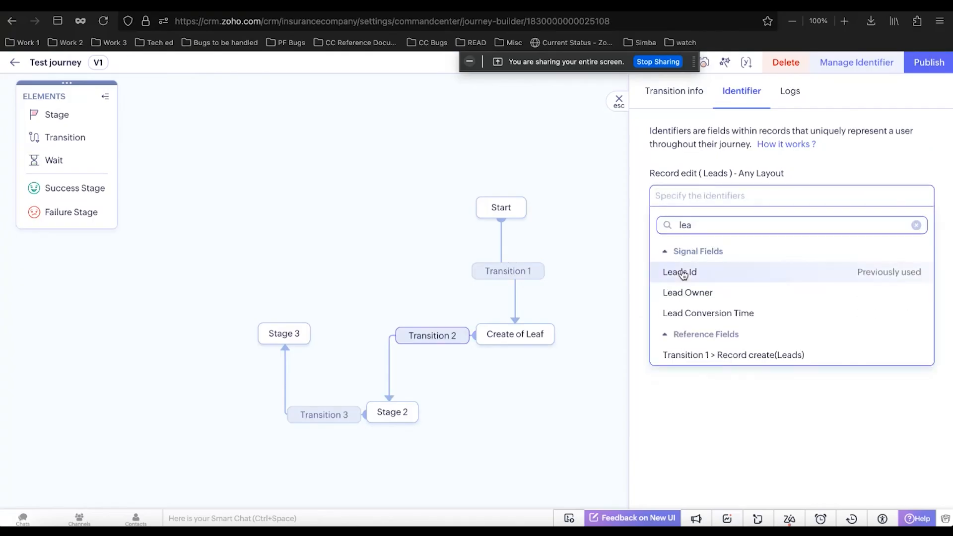
click(680, 272)
Step: Set Custom Module Id as the identifier for Transition 3 and publish Test journey
click(328, 414)
click(687, 201)
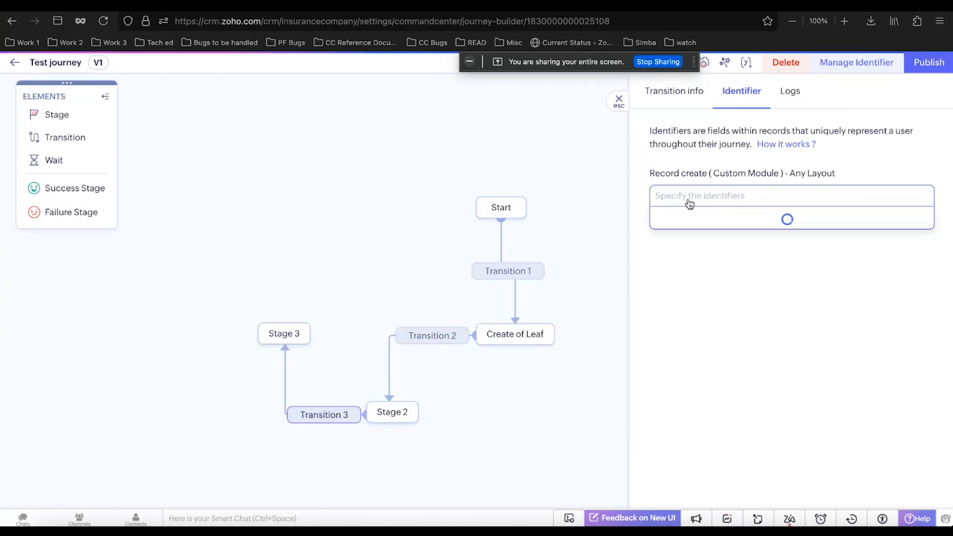
text(od)
key(BackSpace)
key(BackSpace)
text(id)
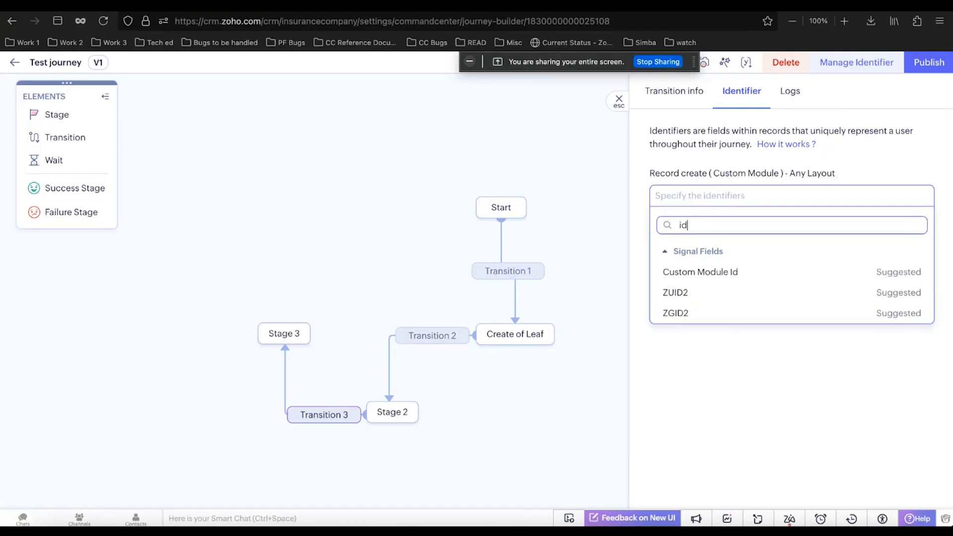
click(677, 272)
click(617, 214)
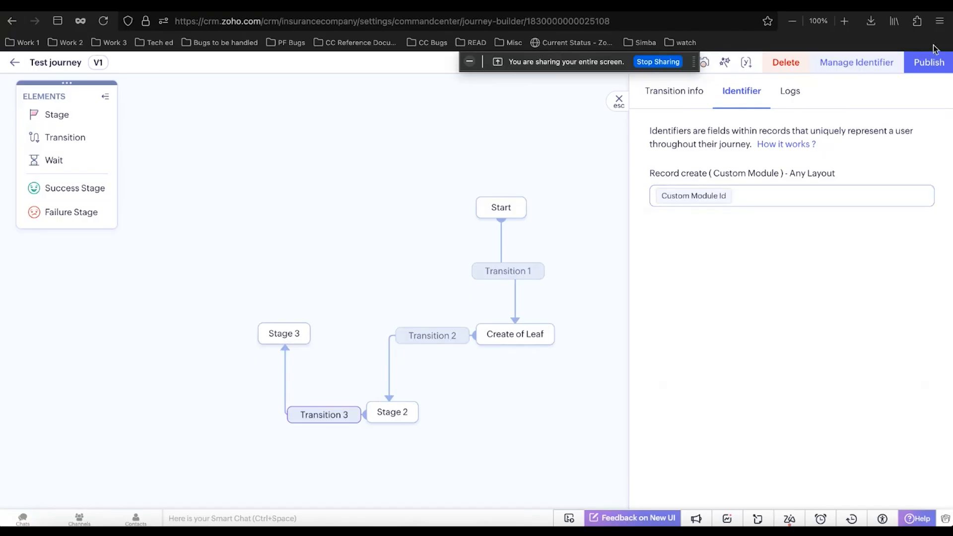
click(930, 61)
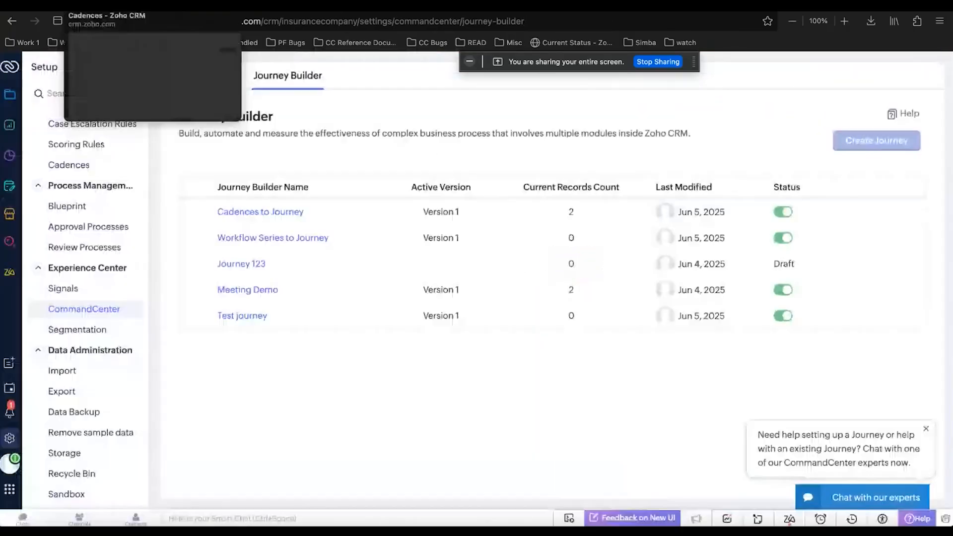
Step: Create and save a new lead in the Leads module with Company Lead Test as both company and last name
click(11, 21)
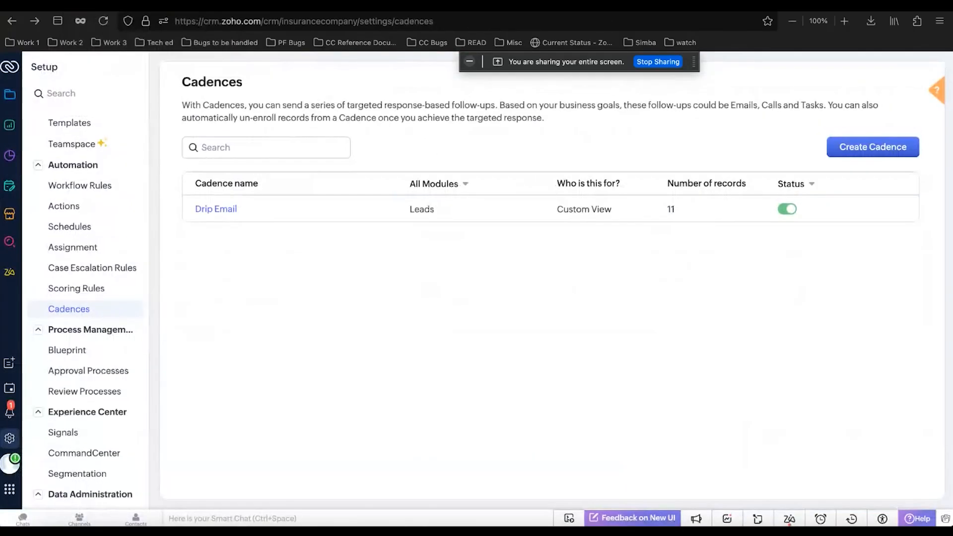
click(14, 97)
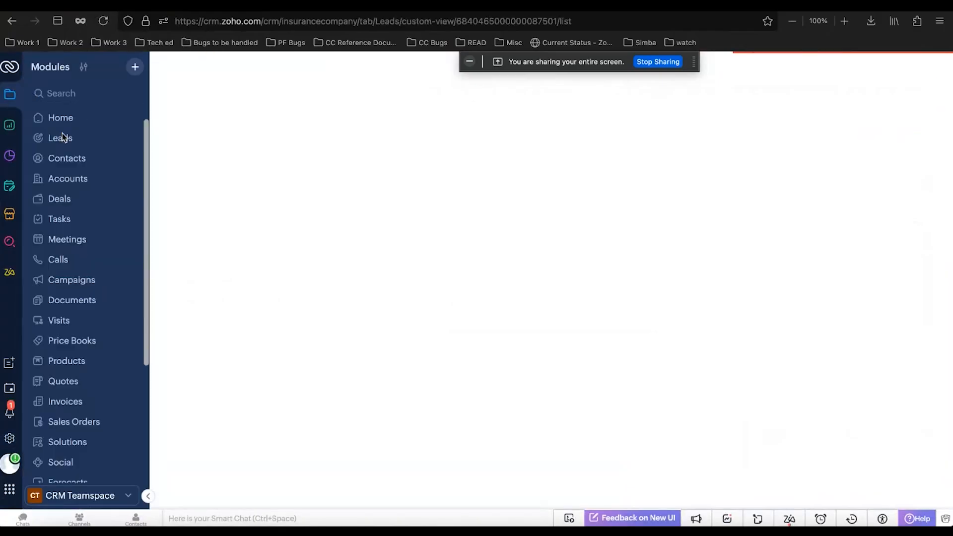
click(801, 71)
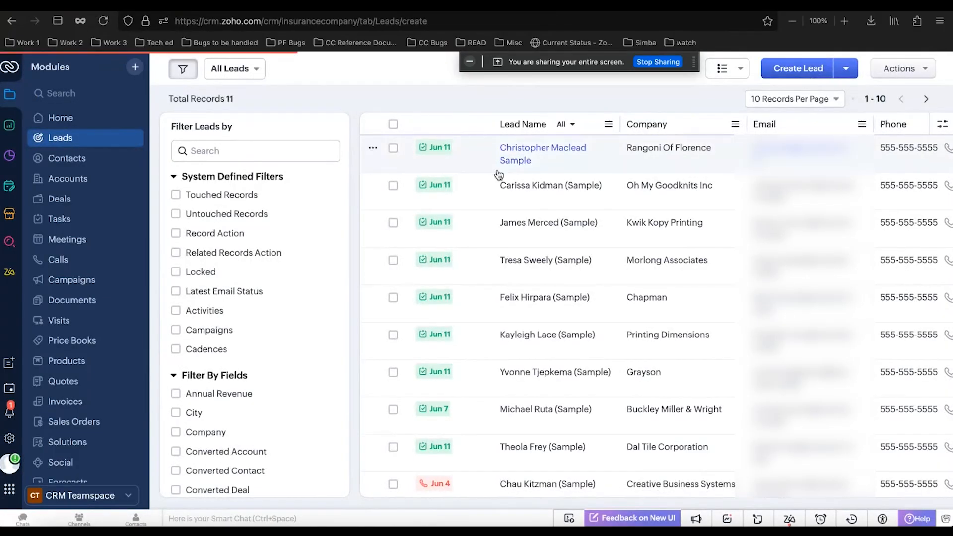
click(789, 245)
text(Company Lead)
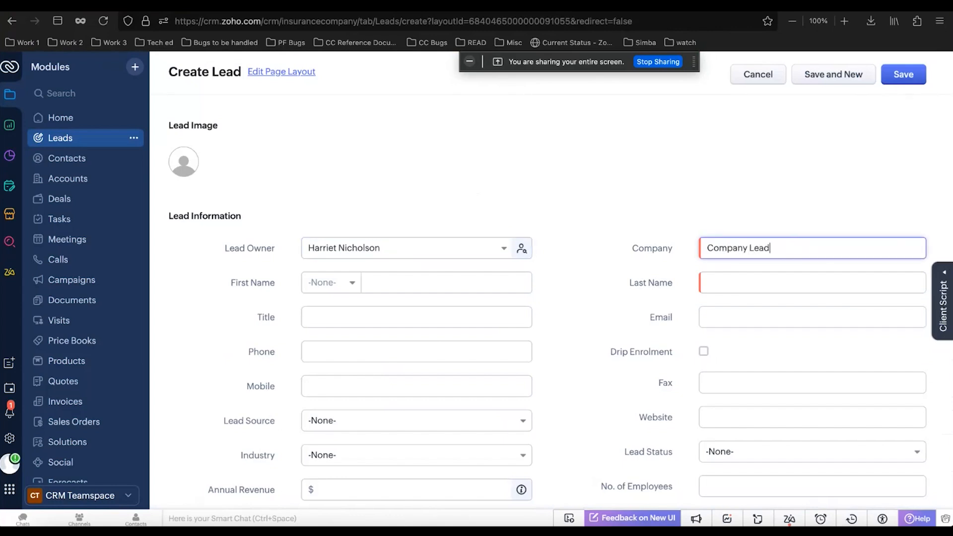
text( Test)
key(ctrl+a)
key(ctrl+c)
key(Tab)
click(738, 285)
key(ctrl+v)
key(Return)
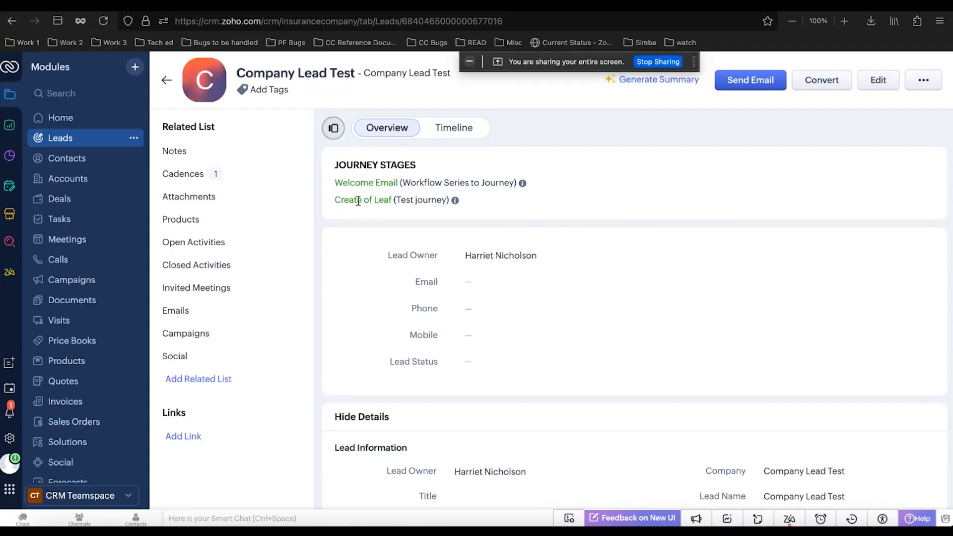
Step: Check which Test journey stage the new lead has entered in its Journey Stages section
click(331, 200)
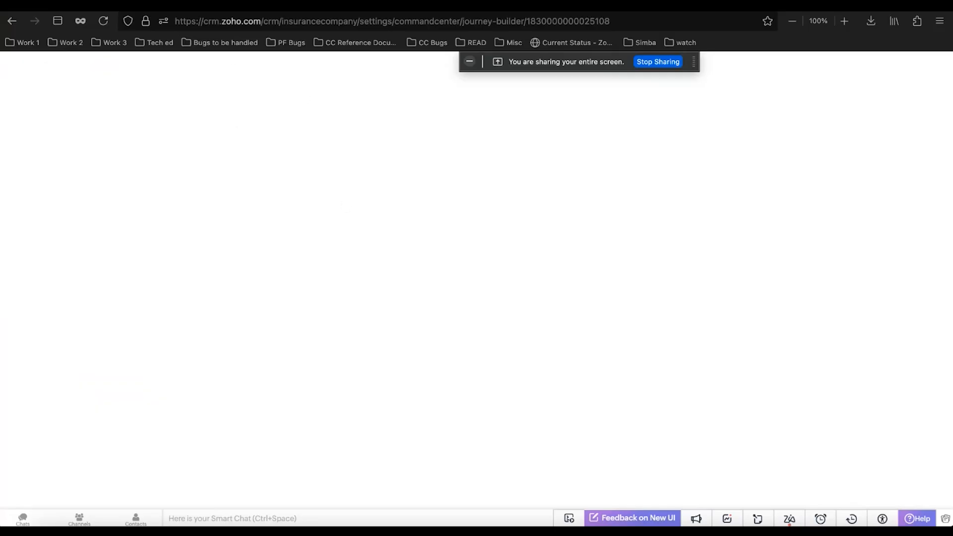
key(alt+Left)
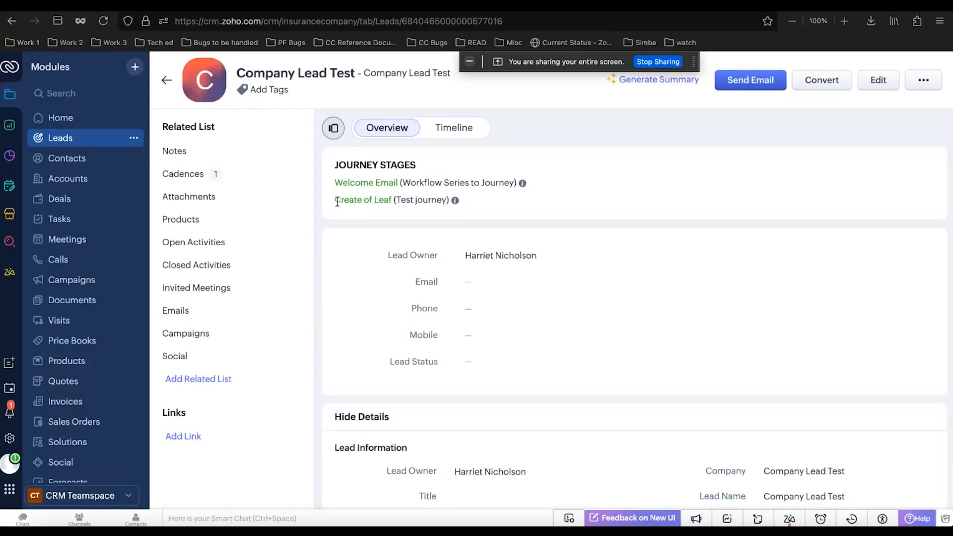
drag(338, 202, 463, 202)
click(508, 205)
Step: Fill in the lead's phone number, reload the record and check its stage in Test journey
click(499, 305)
text(234)
click(690, 309)
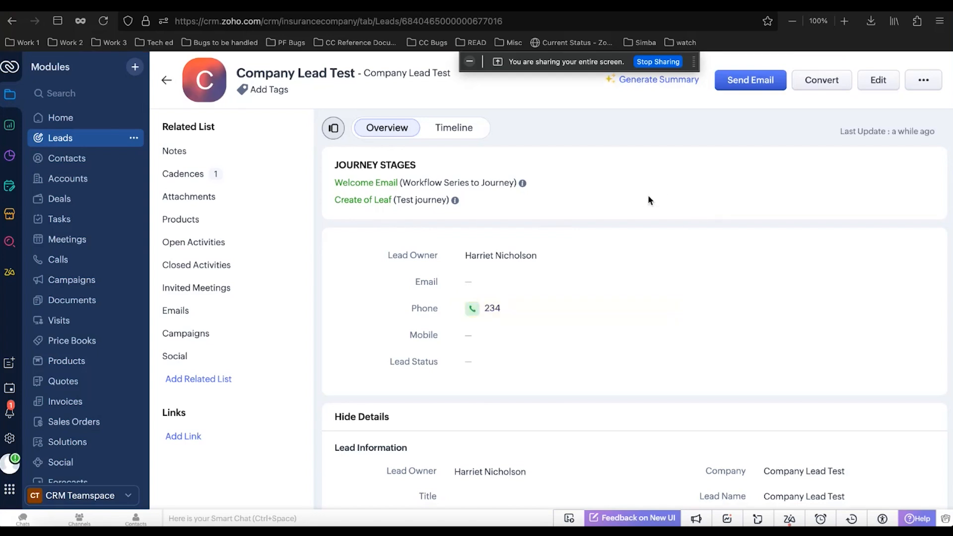
key(super+r)
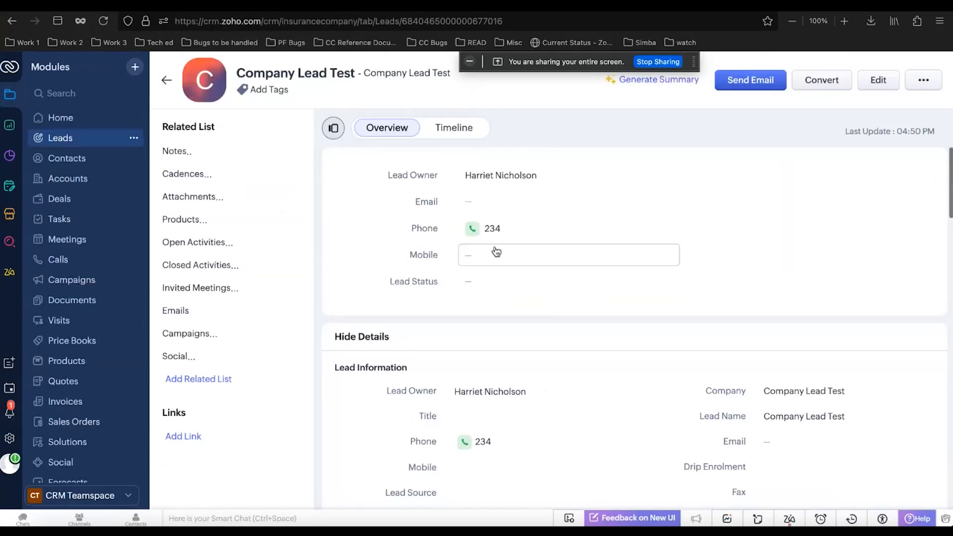
mouse_move(338, 203)
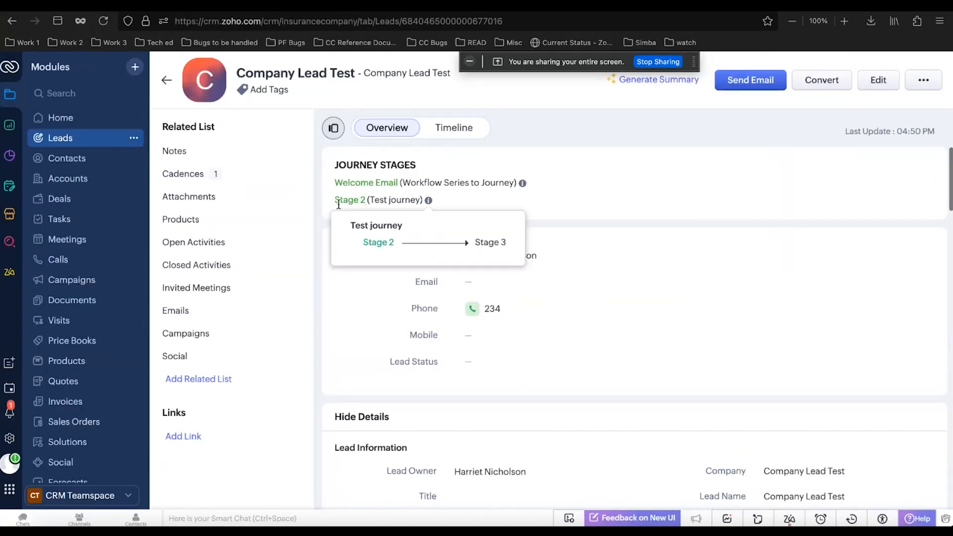
Step: Open the Test journey reports, limit them to Today and review the stage charts and overall record count
click(235, 6)
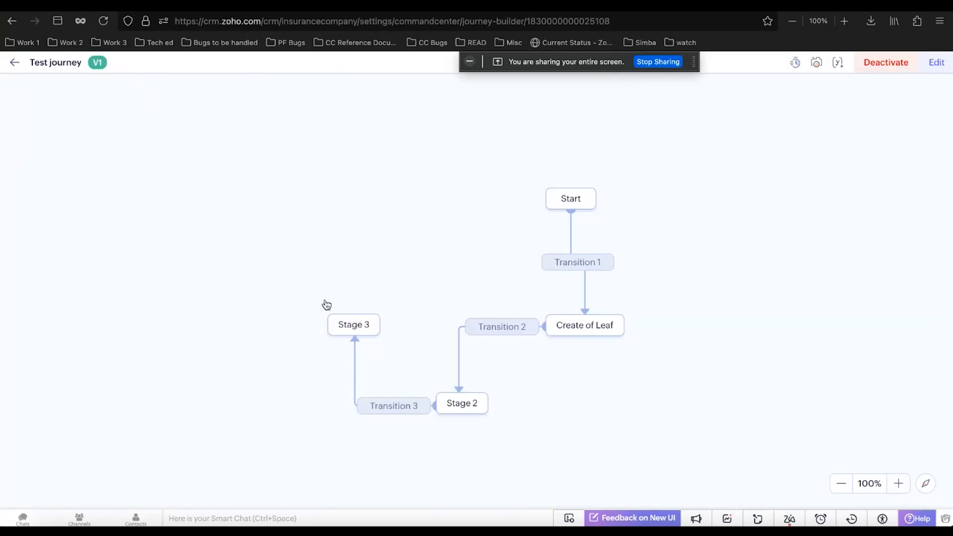
click(14, 62)
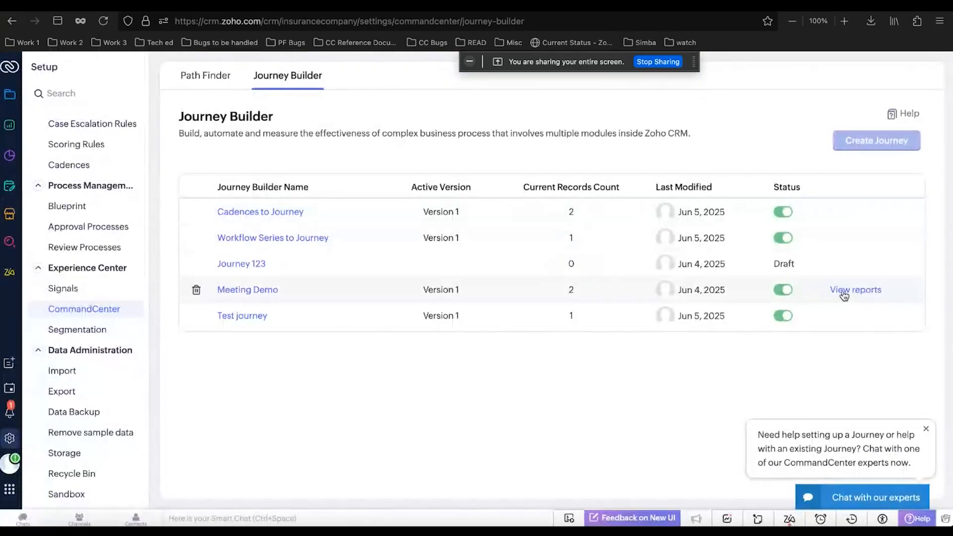
click(844, 319)
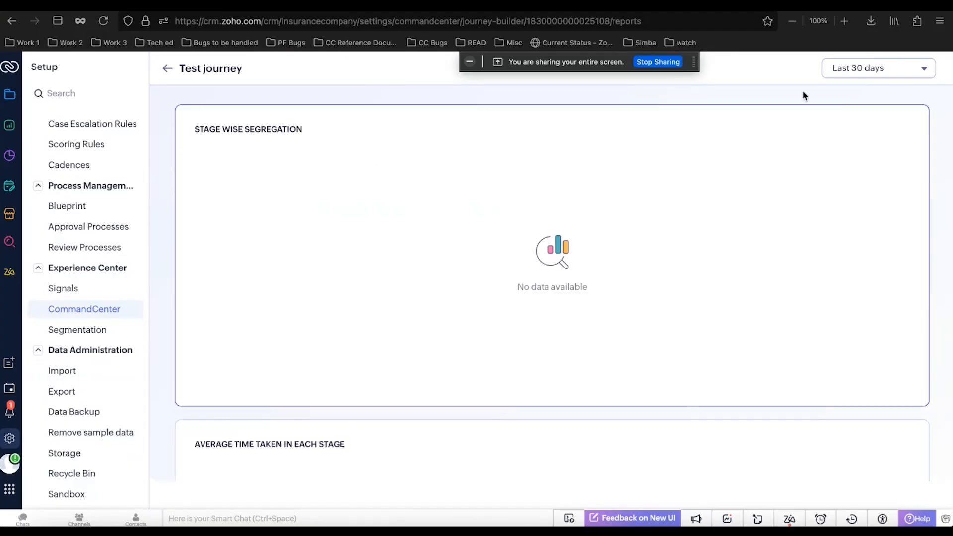
click(902, 70)
click(859, 111)
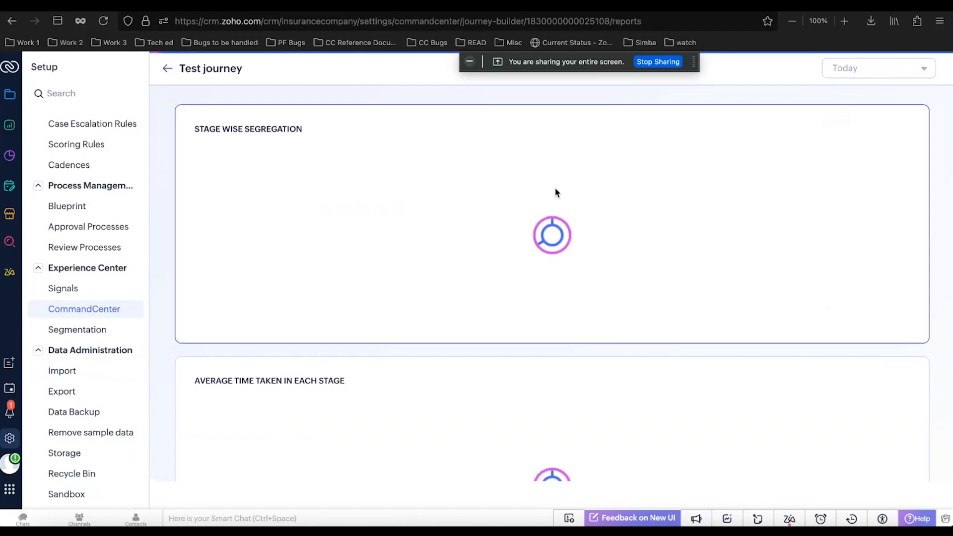
scroll(649, 311, down, 1)
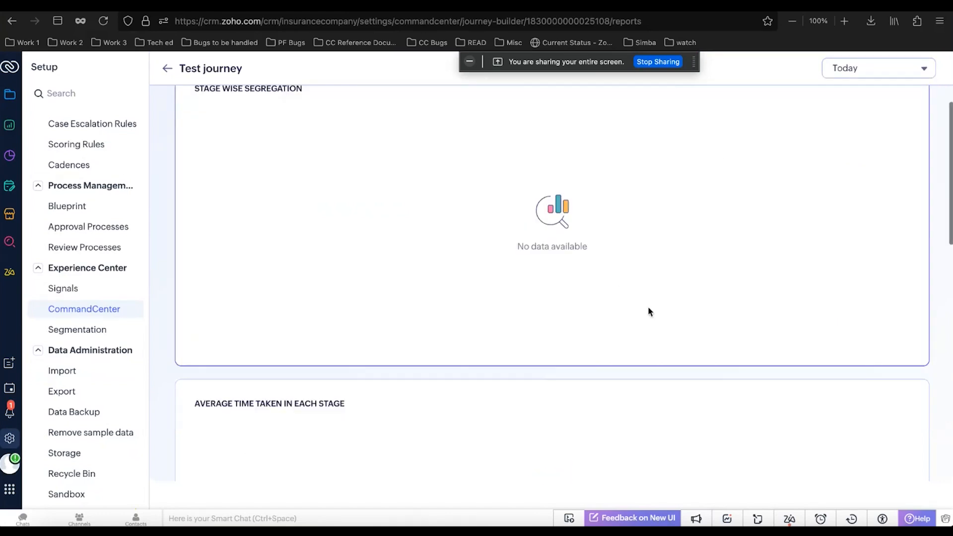
scroll(649, 311, down, 10)
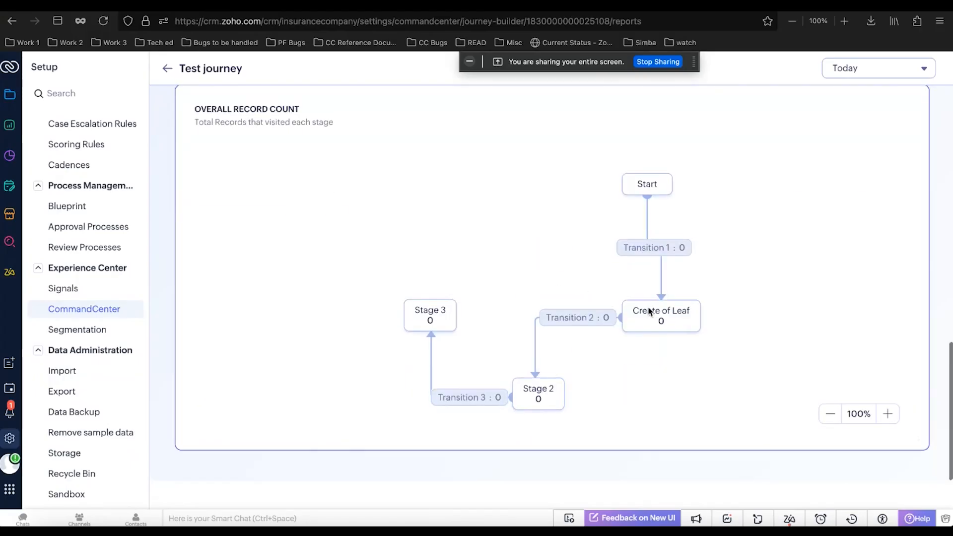
scroll(648, 305, up, 10)
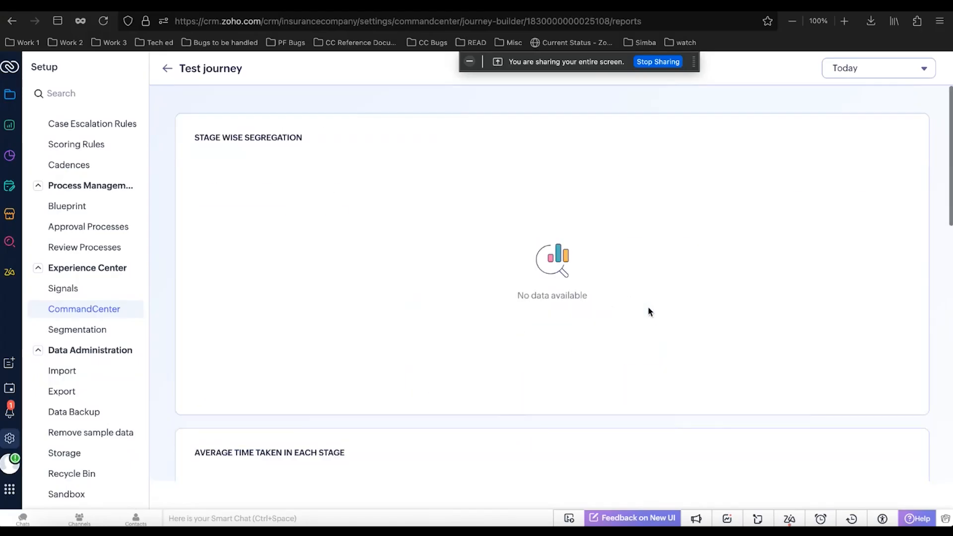
click(165, 68)
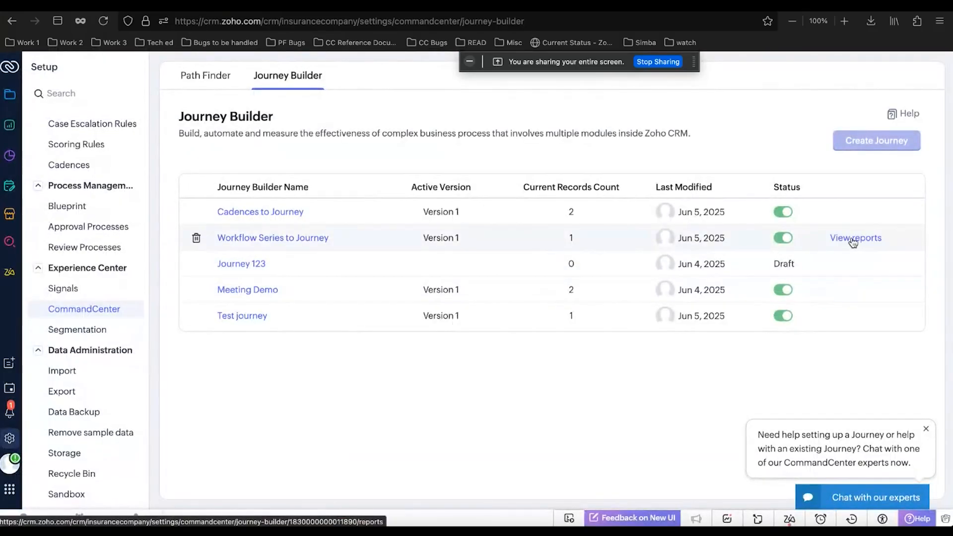
Step: Review the Cadences to Journey reports and return to the list of journeys
click(852, 214)
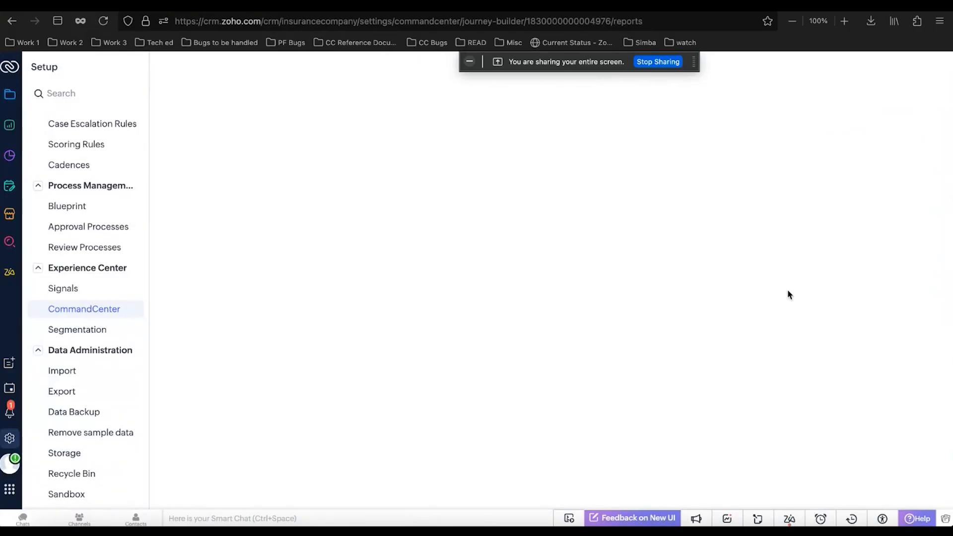
scroll(589, 298, down, 4)
scroll(590, 323, up, 5)
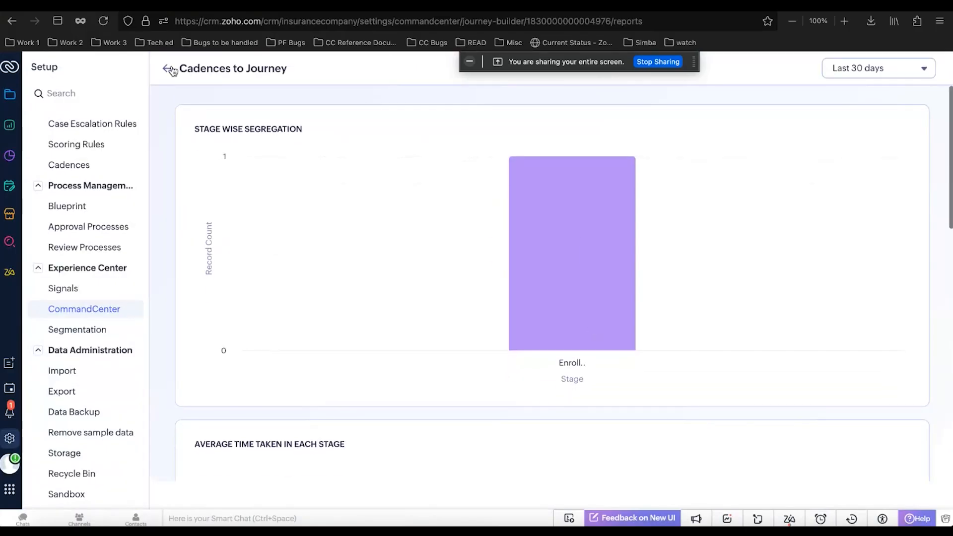
click(170, 69)
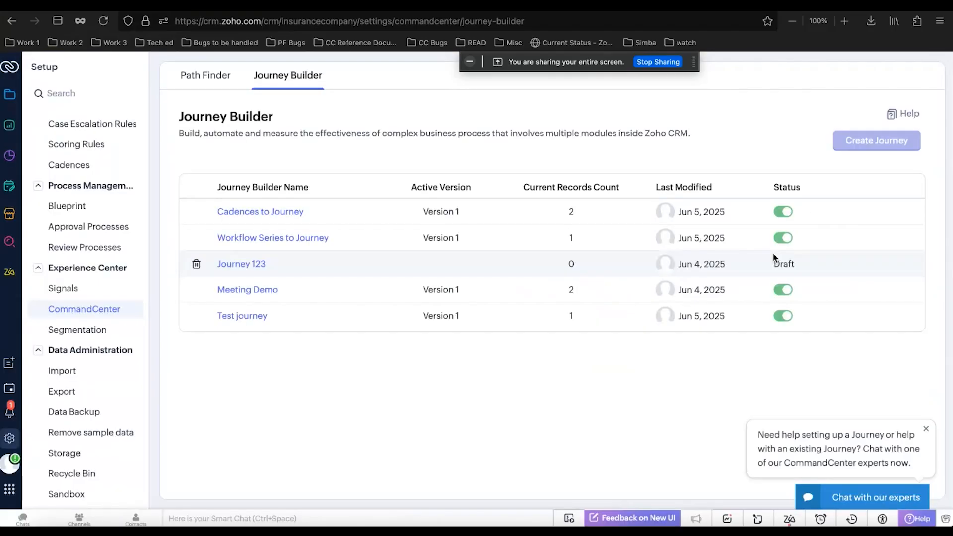
Step: Review the Workflow Series to Journey stage reports and return to the list of journeys
click(850, 238)
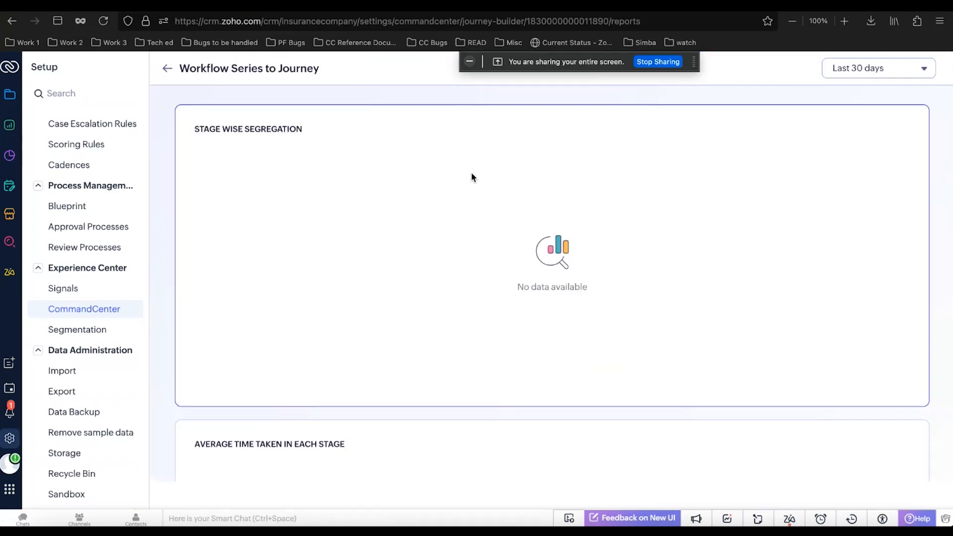
scroll(538, 243, down, 3)
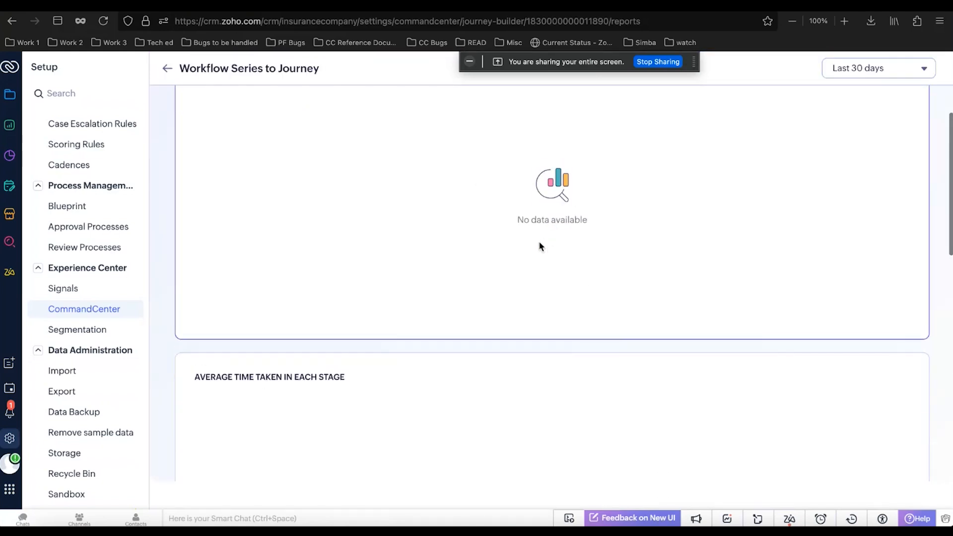
scroll(540, 246, down, 1)
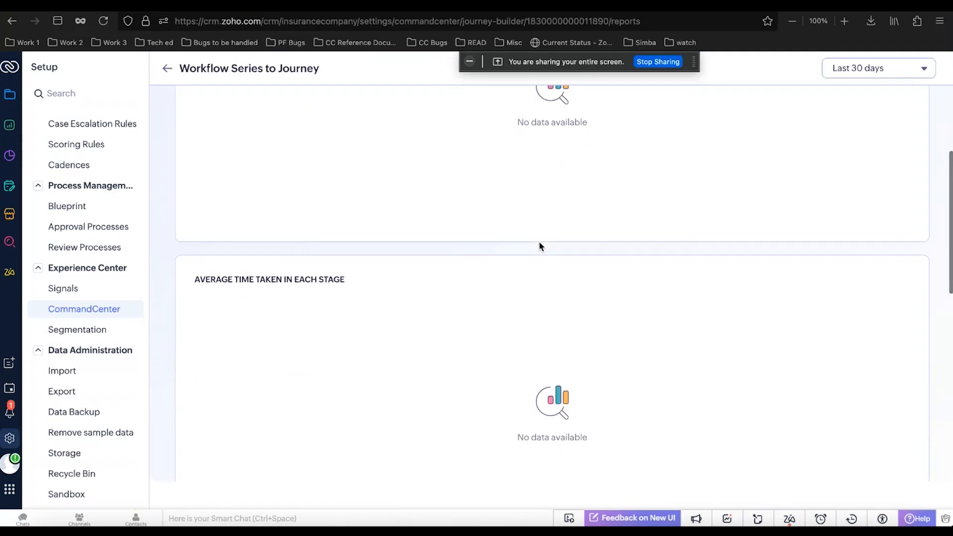
click(168, 69)
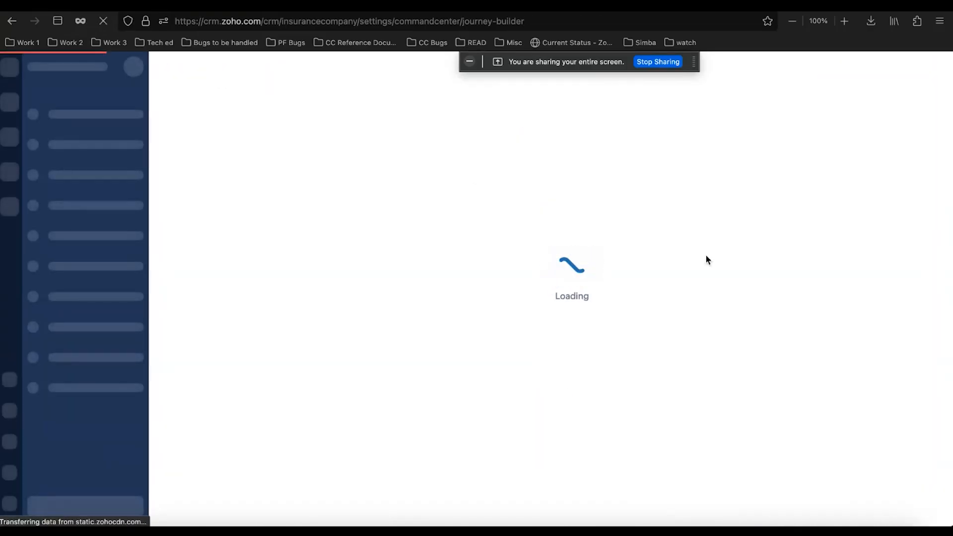
Step: Check the attendee questions in the Zoho webinar window and return to the CRM journey list to view the Workflow Series to Journey entry
key(super+Tab)
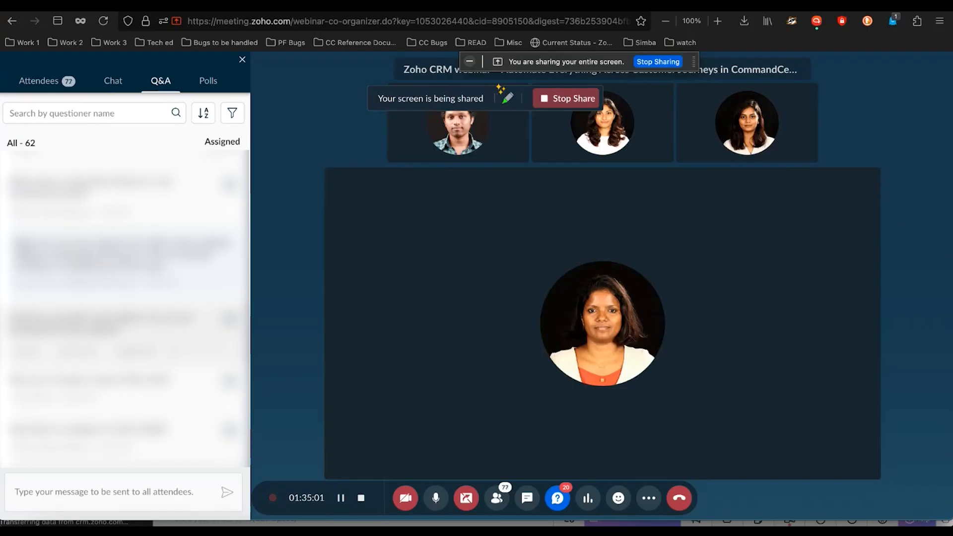
key(alt+Tab)
mouse_move(294, 216)
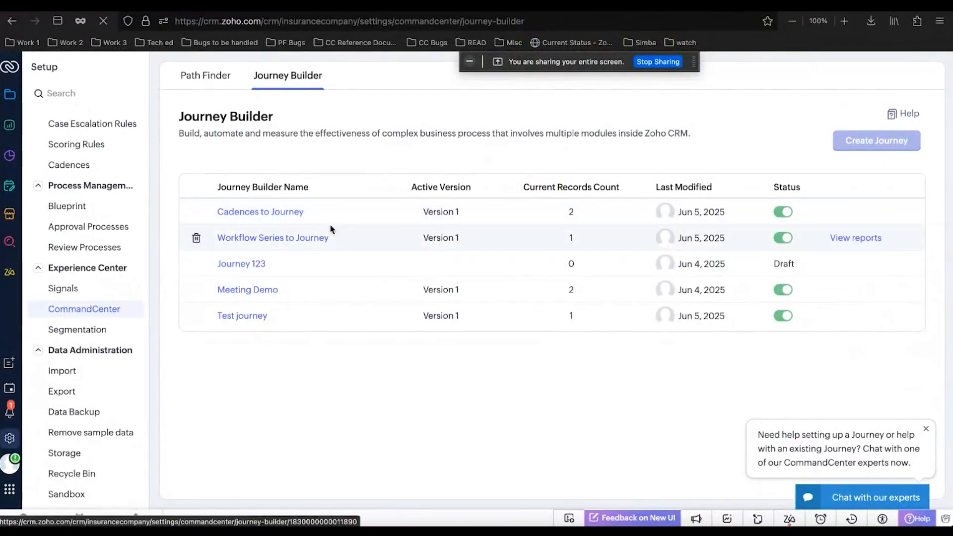
mouse_move(298, 238)
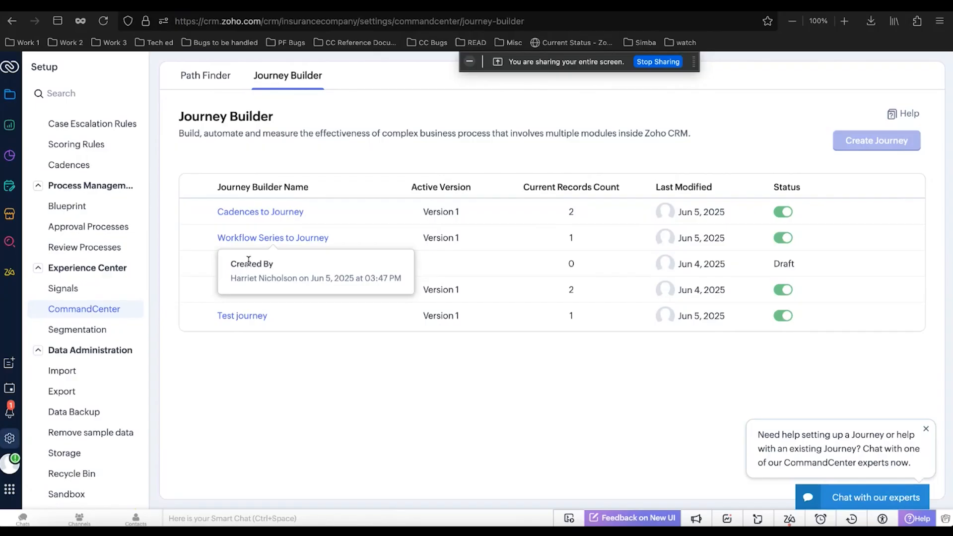
Step: Switch to the CRM window showing the Test 1232 journey and leave its editor for the list of journeys
key(super+grave)
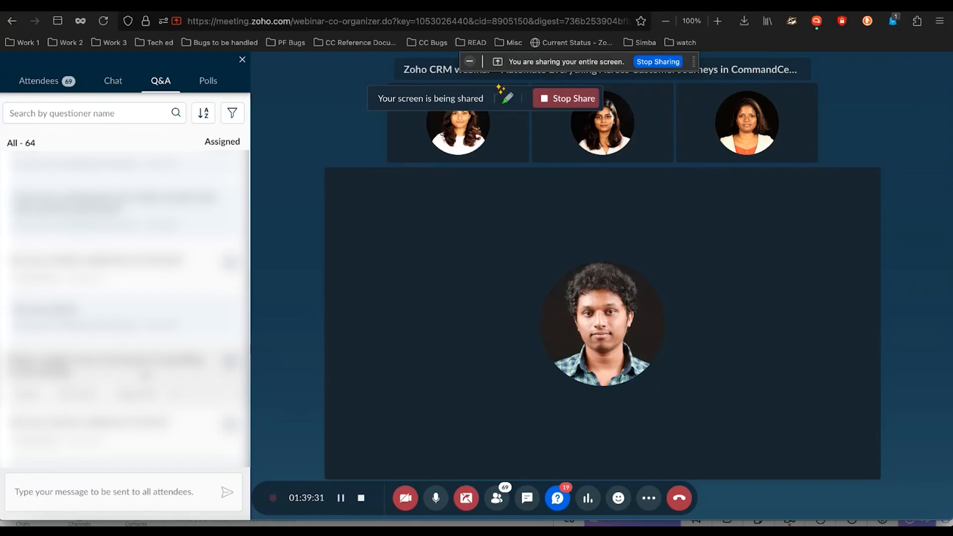
key(ctrl+Right)
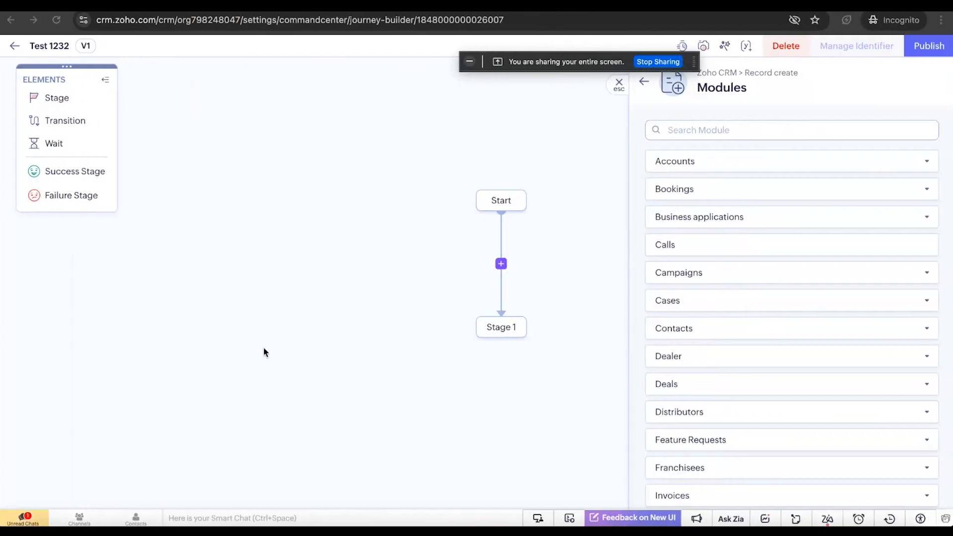
click(14, 46)
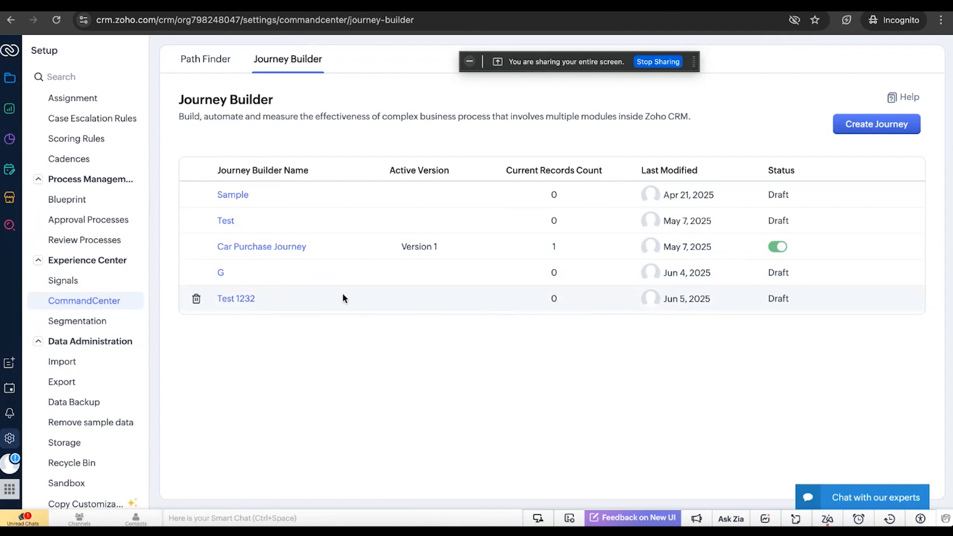
Step: Switch back to the Zoho webinar window and look through the attendee questions in Q&A
key(ctrl+Down)
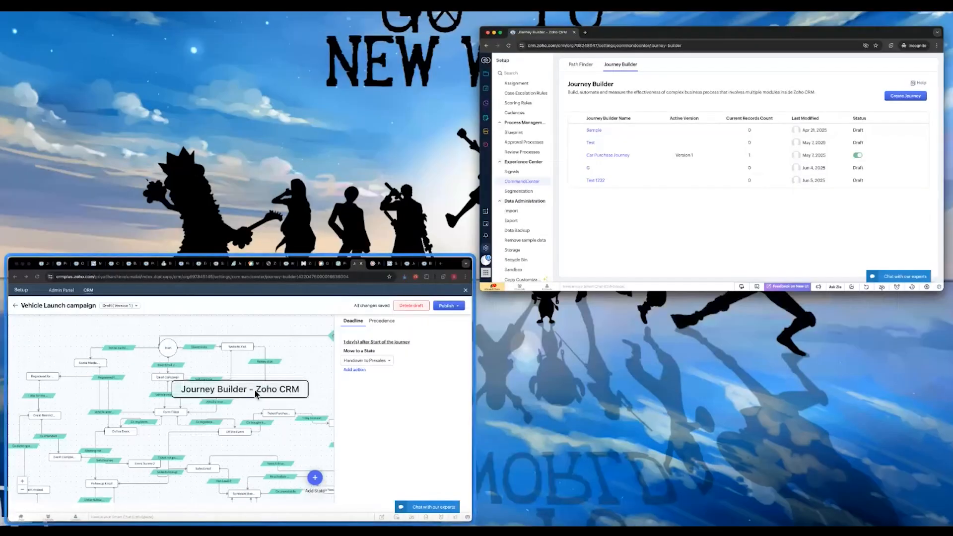
click(545, 172)
key(ctrl+Left)
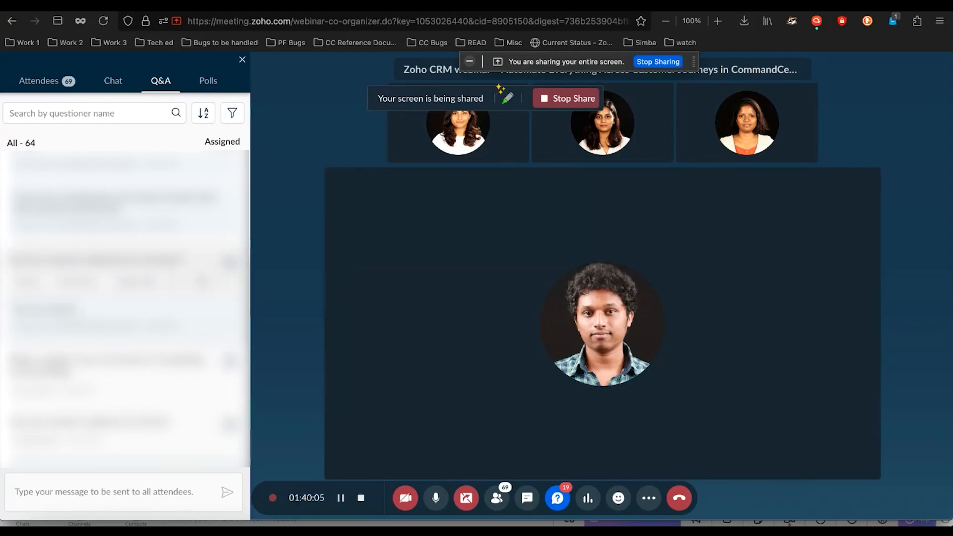
scroll(159, 322, up, 2)
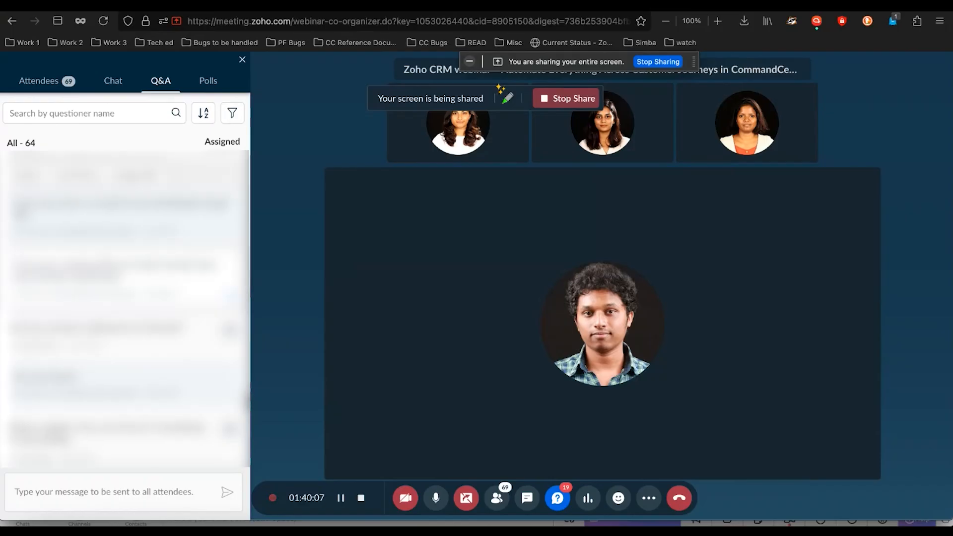
scroll(115, 297, down, 2)
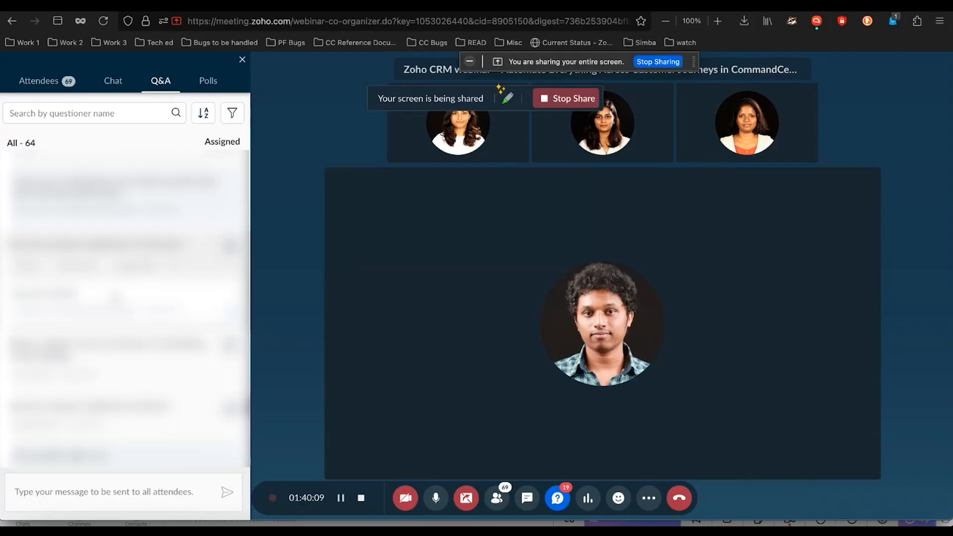